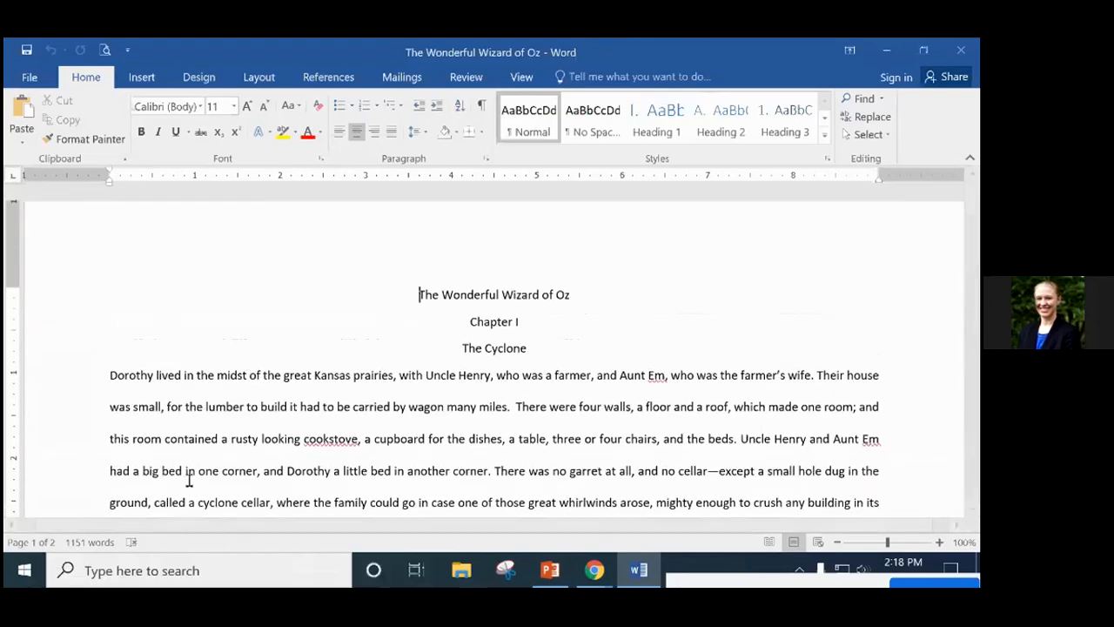
Place the insertion point before the Wizard of Oz title and bring up the Insert commands.
{"action": "left_click", "coordinate": [349, 406]}
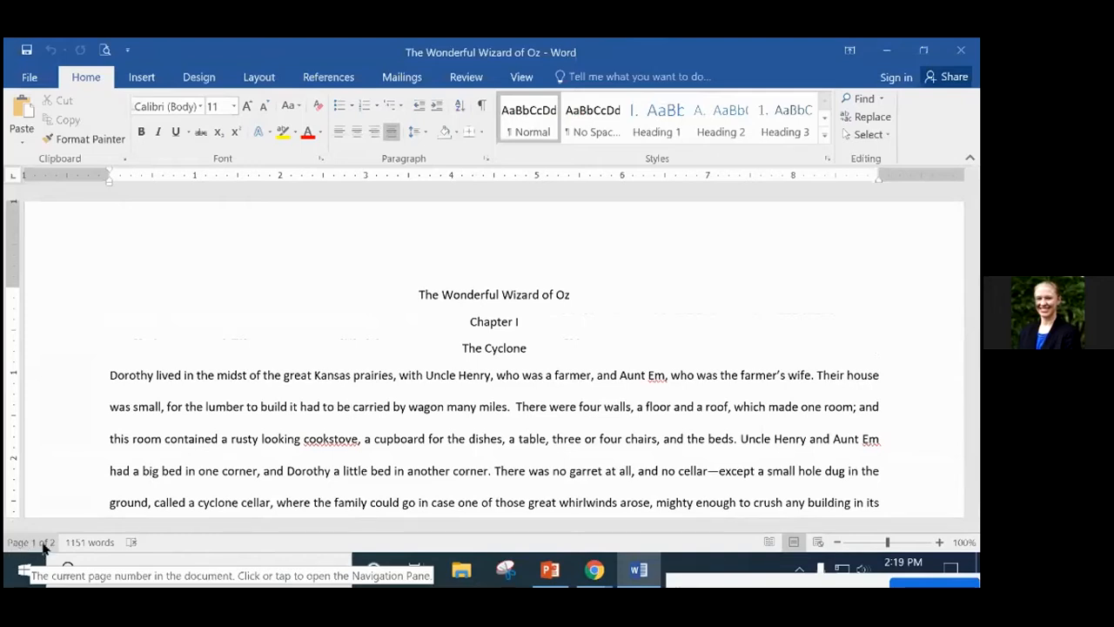
{"action": "left_click", "coordinate": [662, 296]}
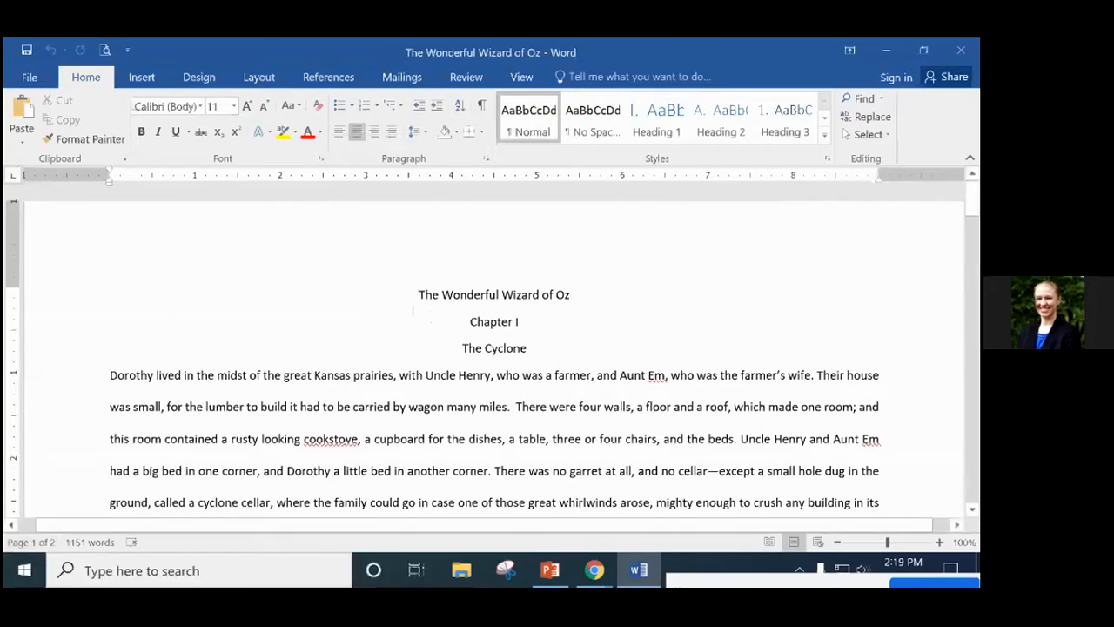
{"action": "left_click", "coordinate": [413, 310]}
{"action": "left_click", "coordinate": [139, 76]}
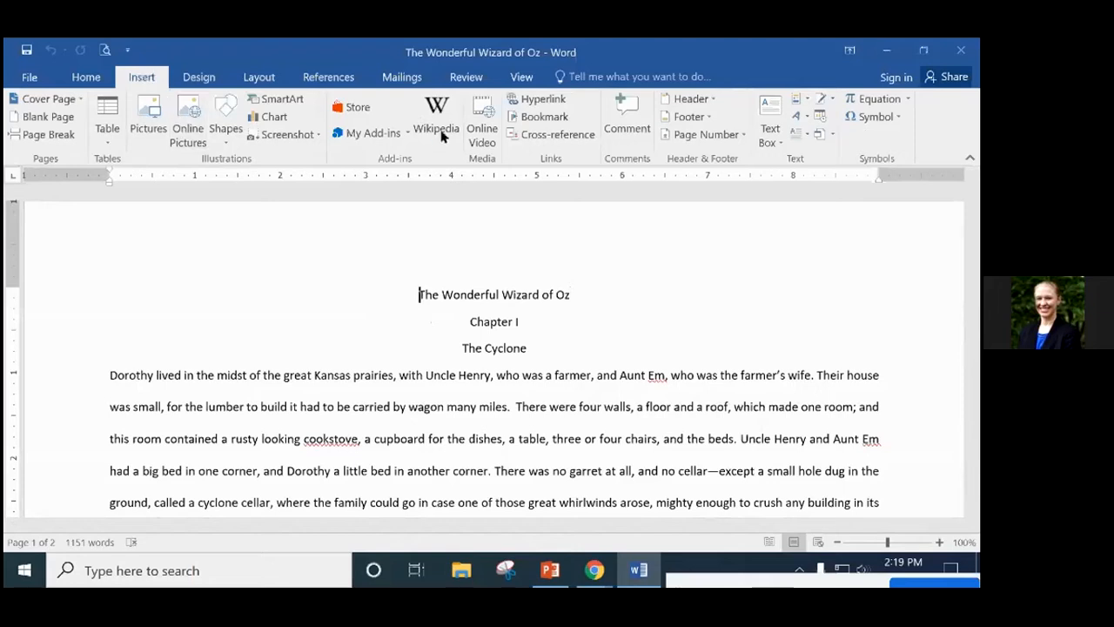
Insert a Blank (Three Columns) header and enter the author's name in its left section.
{"action": "left_click", "coordinate": [707, 102]}
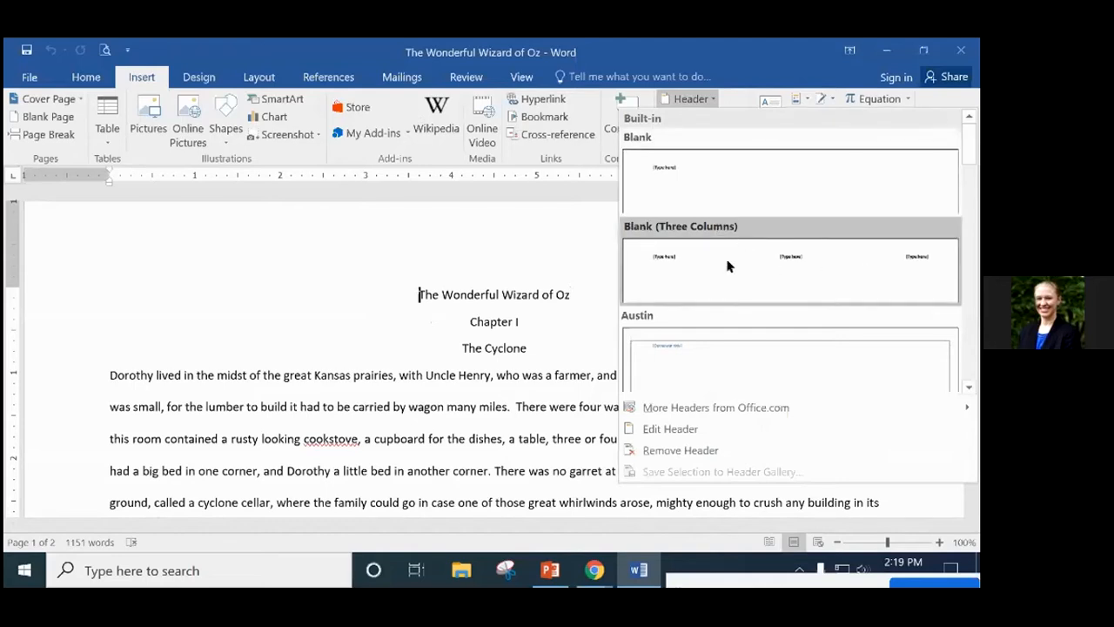
{"action": "left_click", "coordinate": [753, 266]}
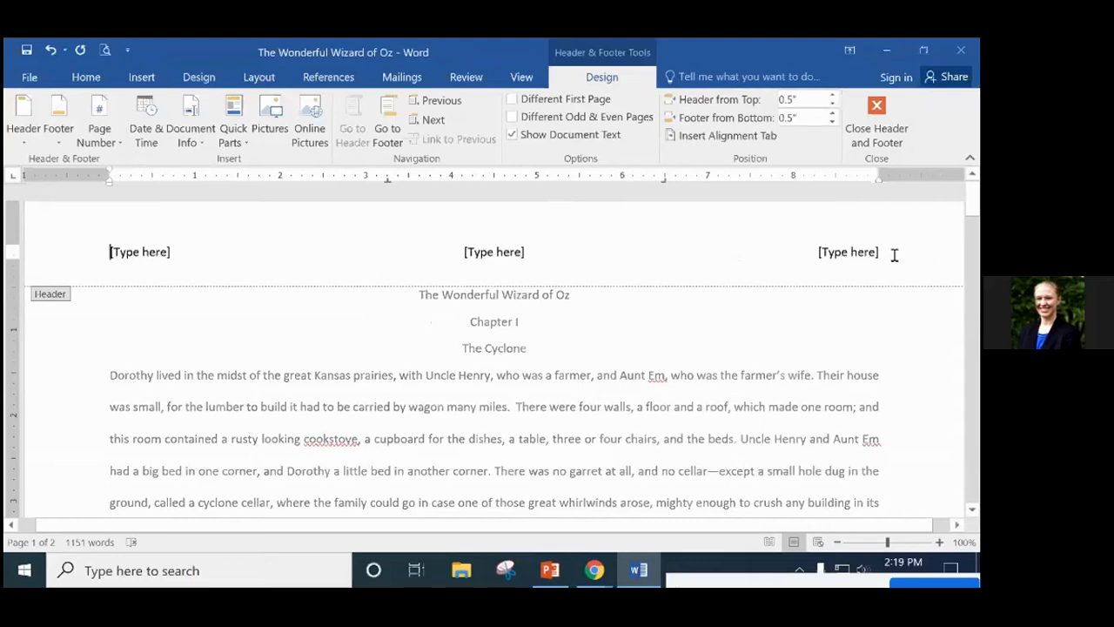
{"action": "left_click", "coordinate": [113, 253]}
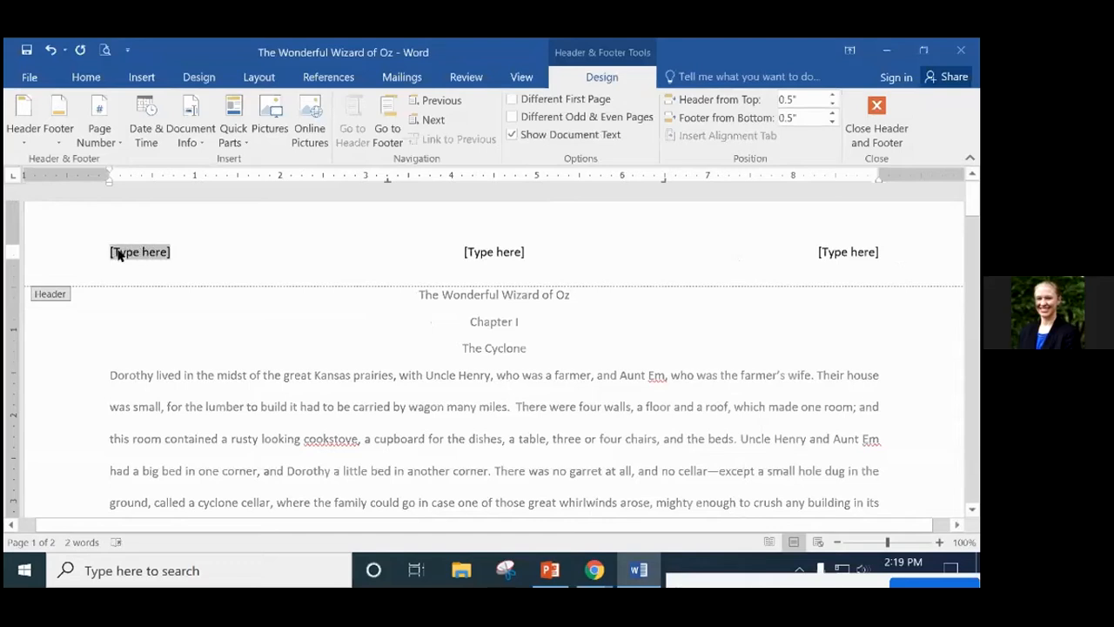
{"action": "key", "text": "Delete"}
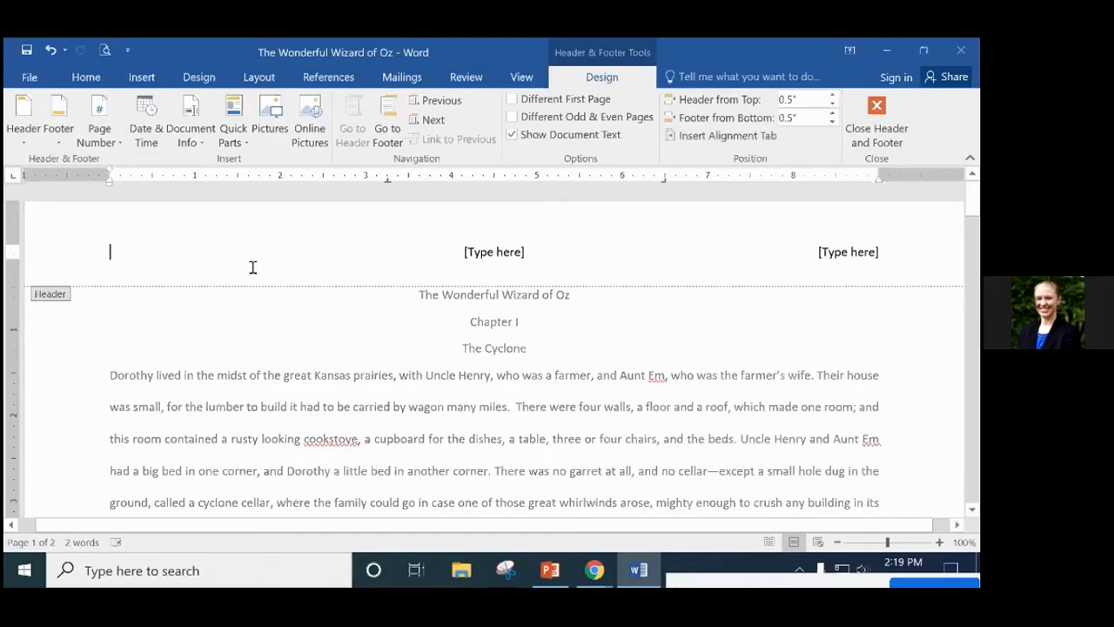
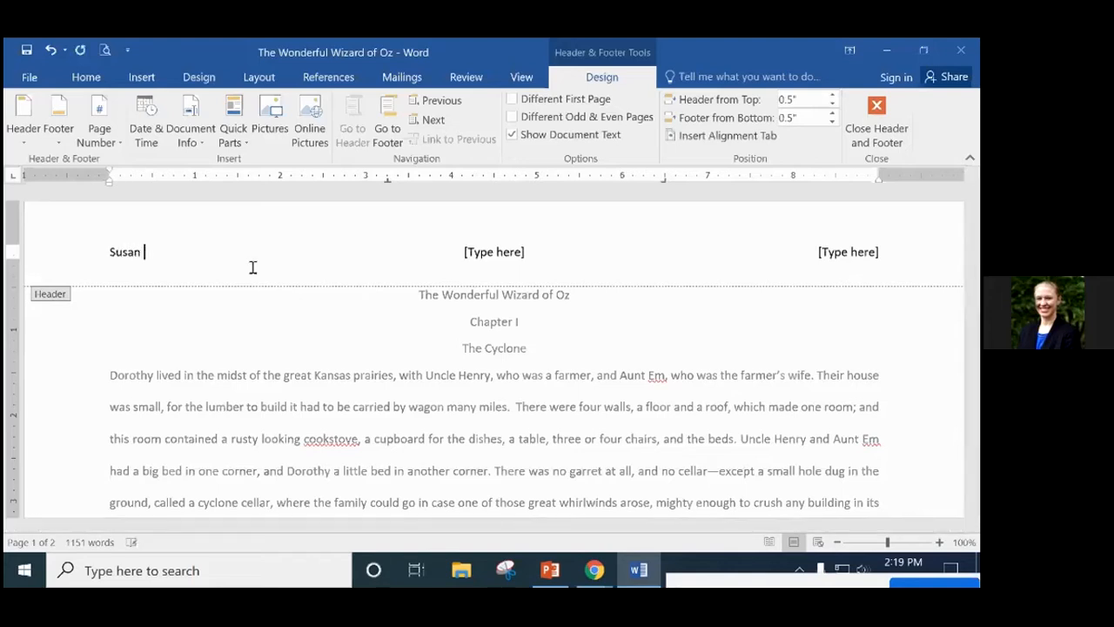
Fill the centre and right header sections with 'Wonderful Wizard of Oz' and 'December 29, 2020'.
{"action": "left_click", "coordinate": [465, 252]}
{"action": "type", "text": "Wond"}
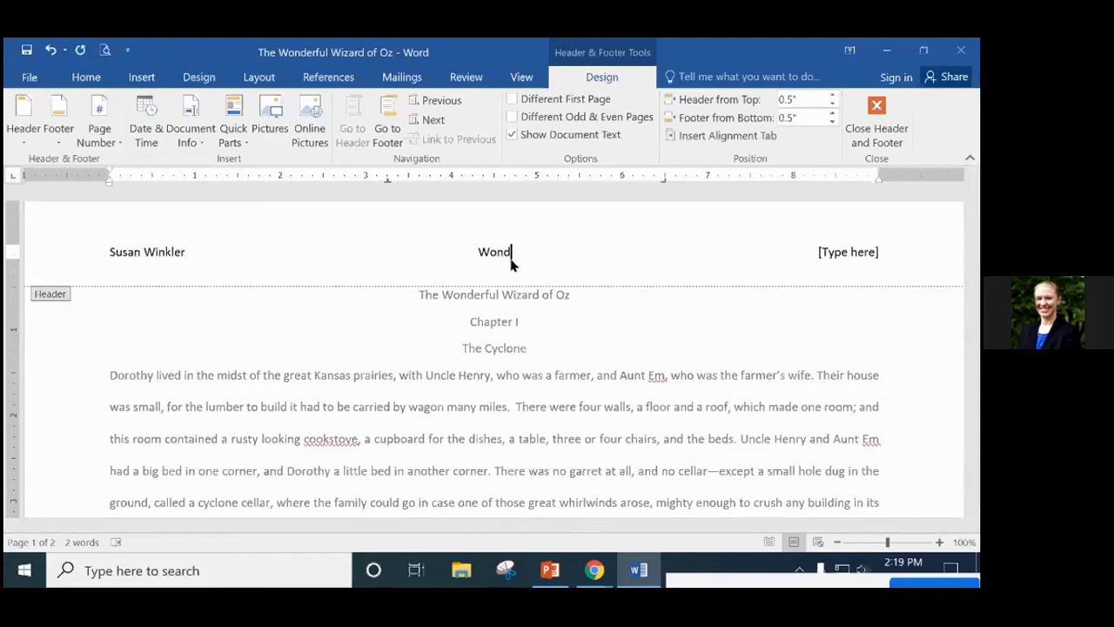
{"action": "type", "text": "erful Wi"}
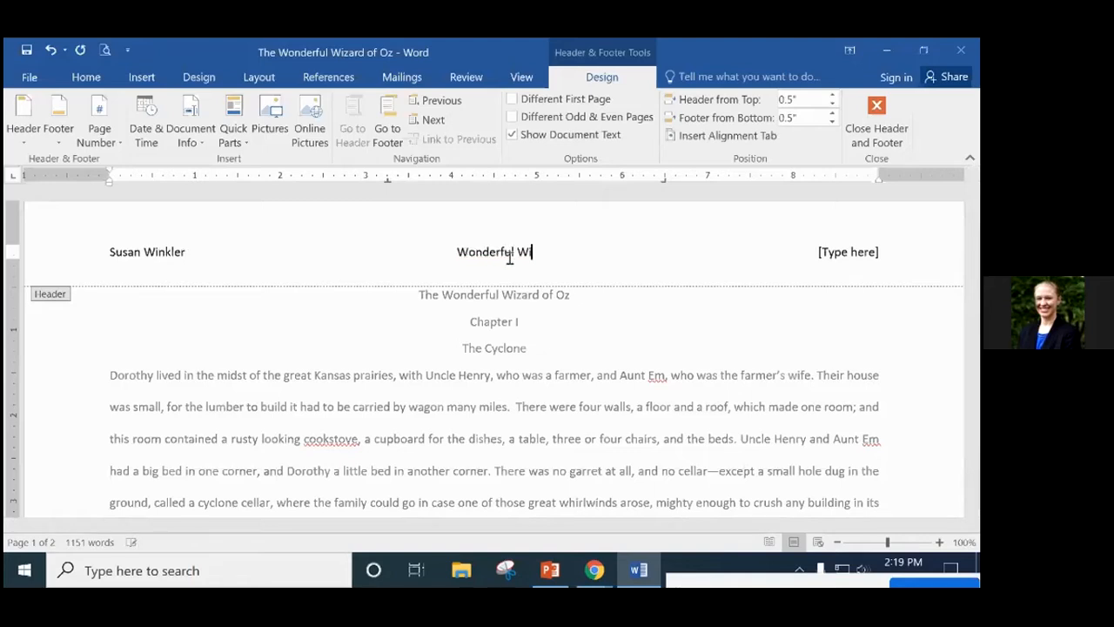
{"action": "type", "text": "zard of Oz"}
{"action": "left_click", "coordinate": [837, 252]}
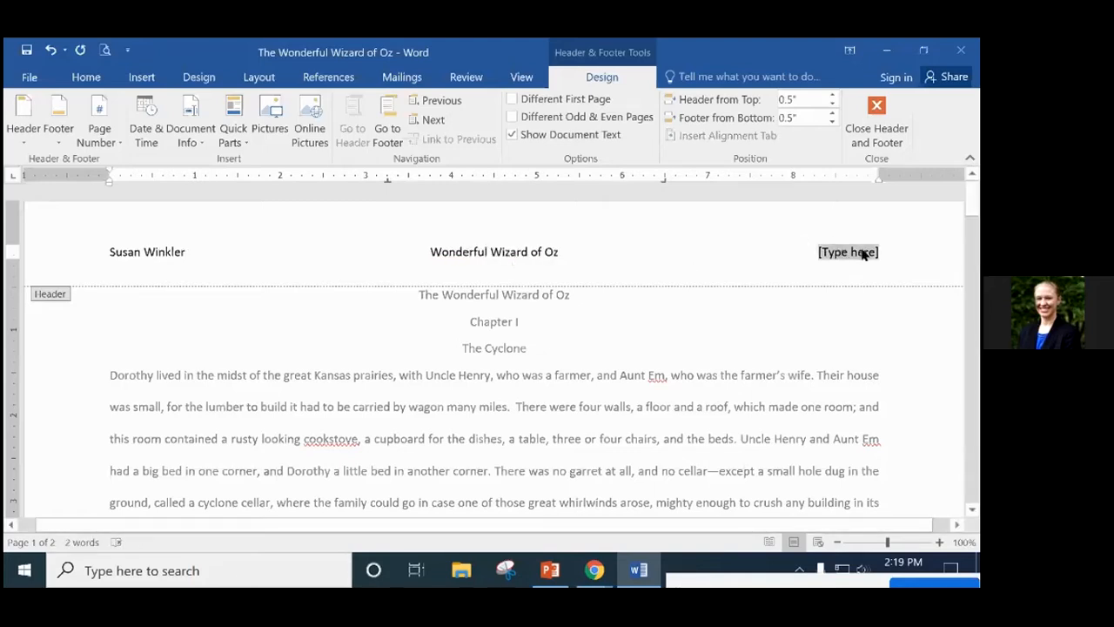
{"action": "type", "text": "Dec"}
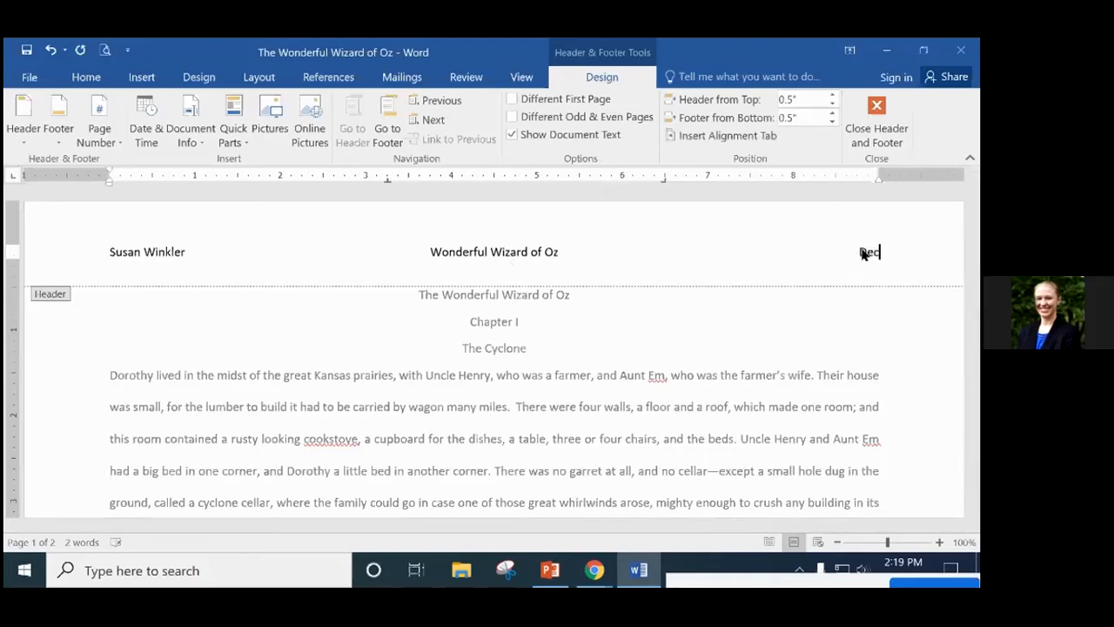
{"action": "type", "text": "ember 29, 2020"}
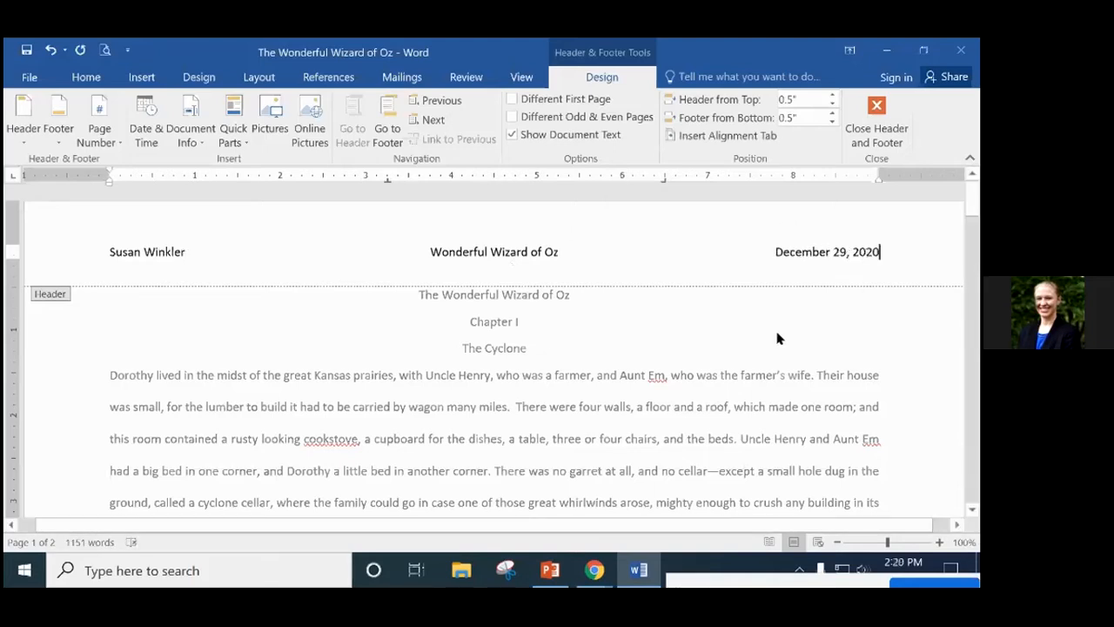
Close the header, put the cursor before the title, and bring up the Insert commands again.
{"action": "double_click", "coordinate": [347, 370]}
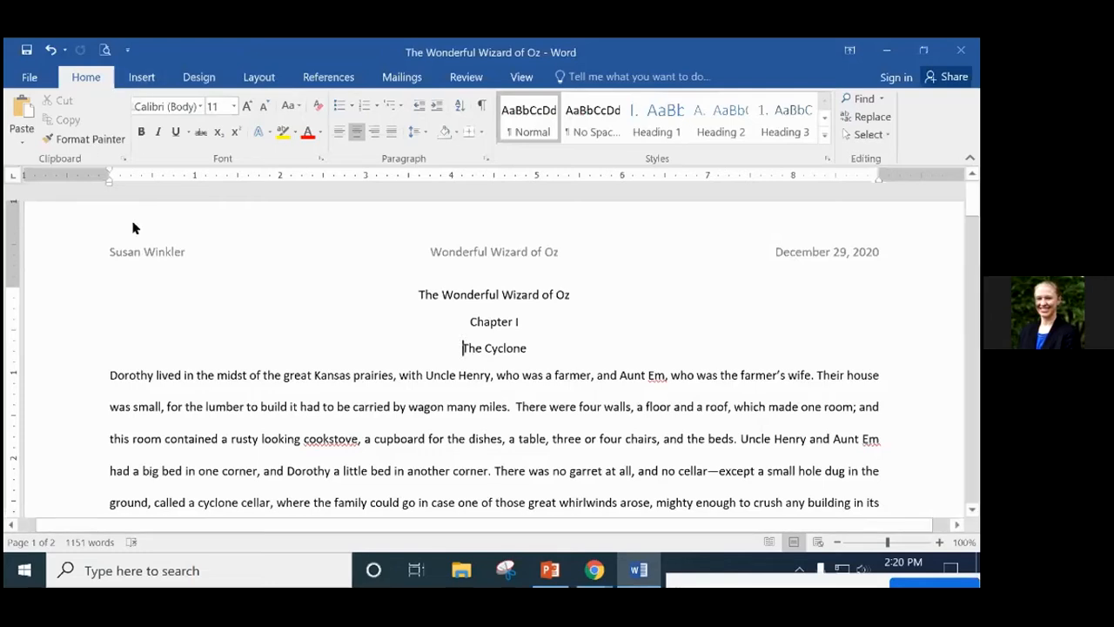
{"action": "left_click", "coordinate": [173, 211]}
{"action": "scroll", "coordinate": [508, 217], "scroll_direction": "down", "scroll_amount": 10}
{"action": "scroll", "coordinate": [691, 363], "scroll_direction": "down", "scroll_amount": 5}
{"action": "scroll", "coordinate": [691, 363], "scroll_direction": "up", "scroll_amount": 10}
{"action": "left_click", "coordinate": [141, 77]}
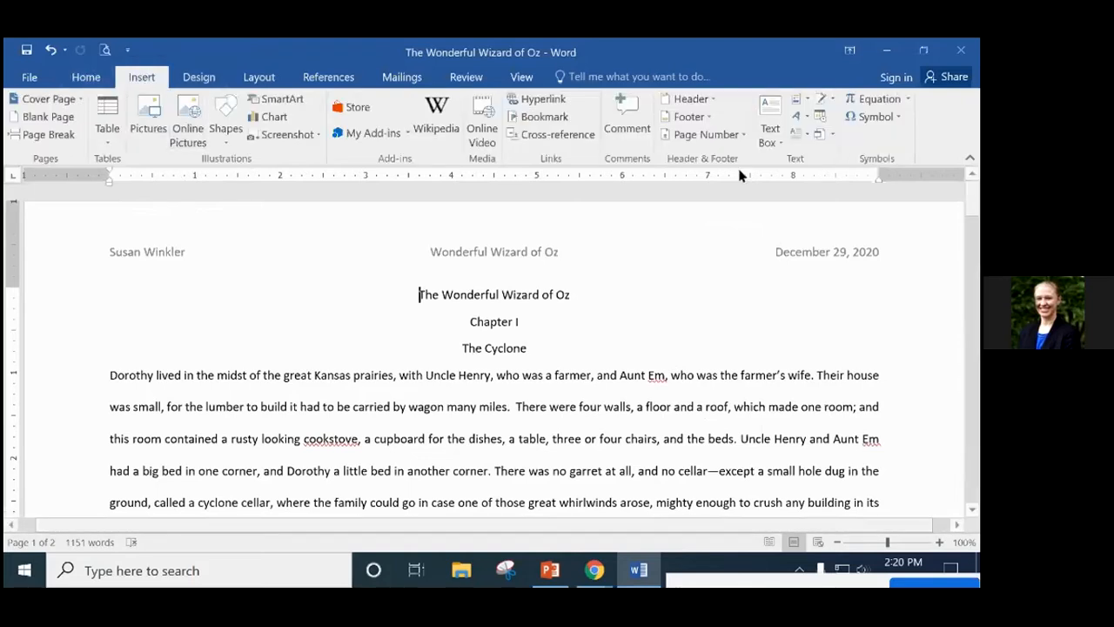
Add a Plain Number 2 page number centred at the page bottom, then close the footer.
{"action": "left_click", "coordinate": [727, 136]}
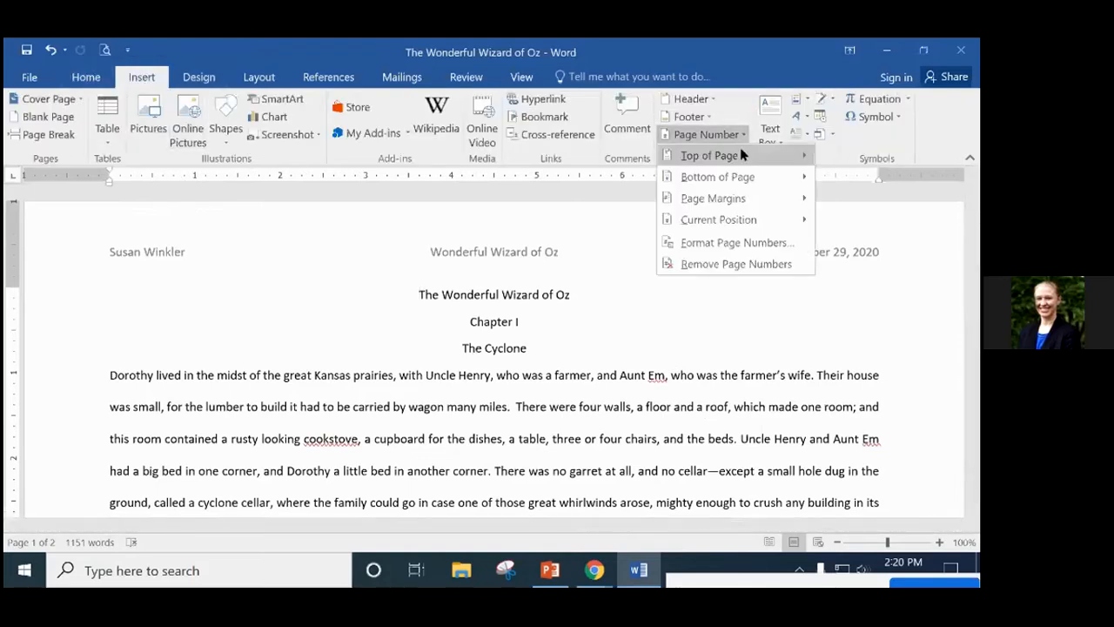
{"action": "mouse_move", "coordinate": [754, 228]}
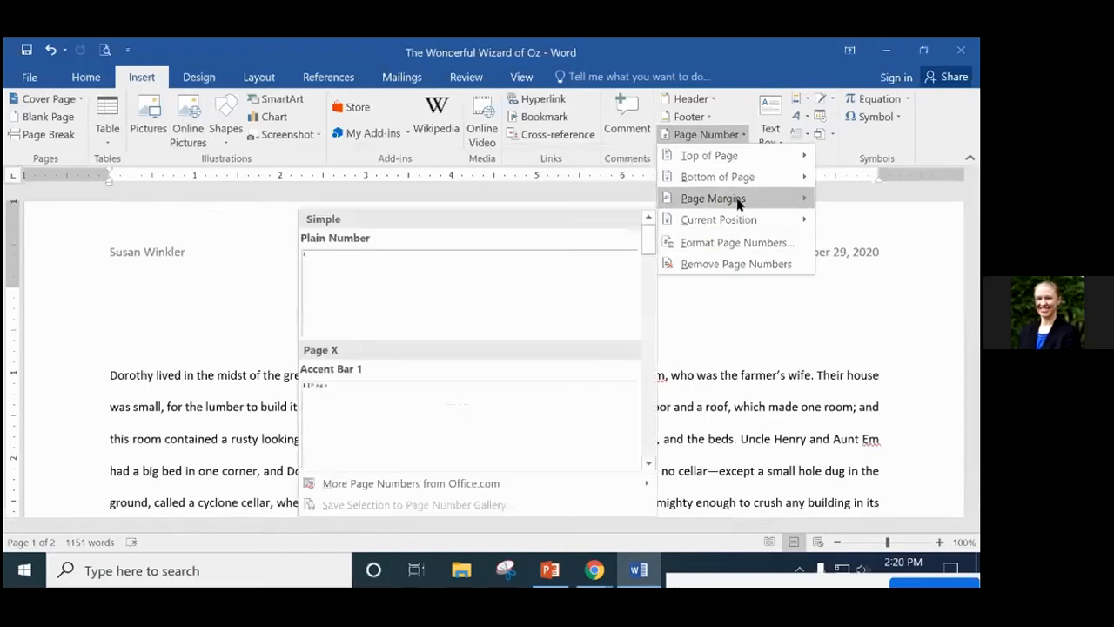
{"action": "mouse_move", "coordinate": [734, 179]}
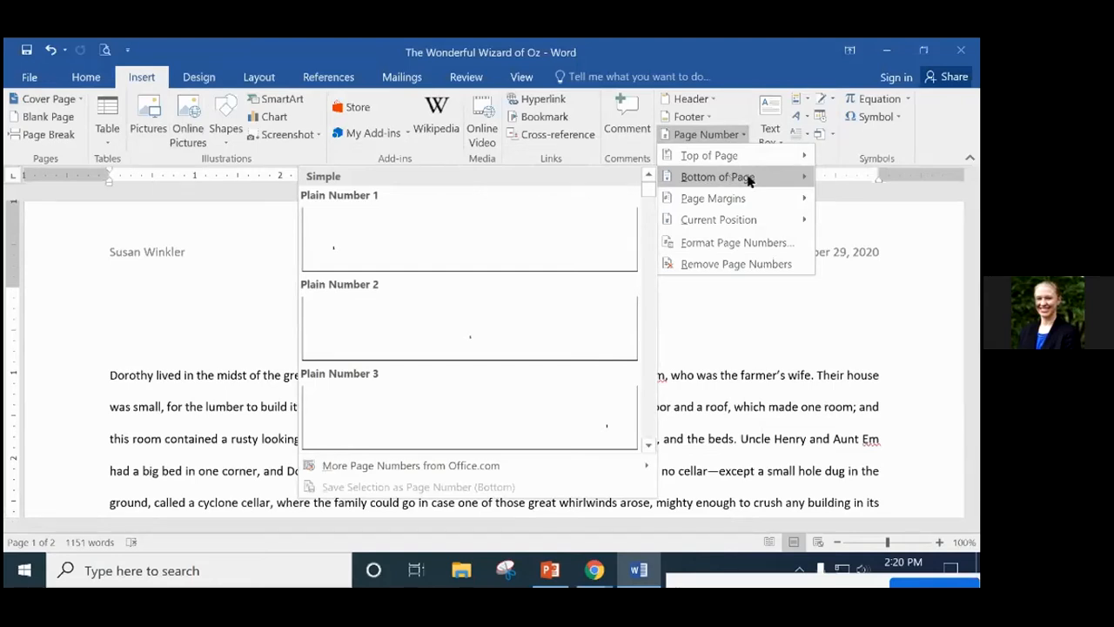
{"action": "left_click", "coordinate": [509, 339]}
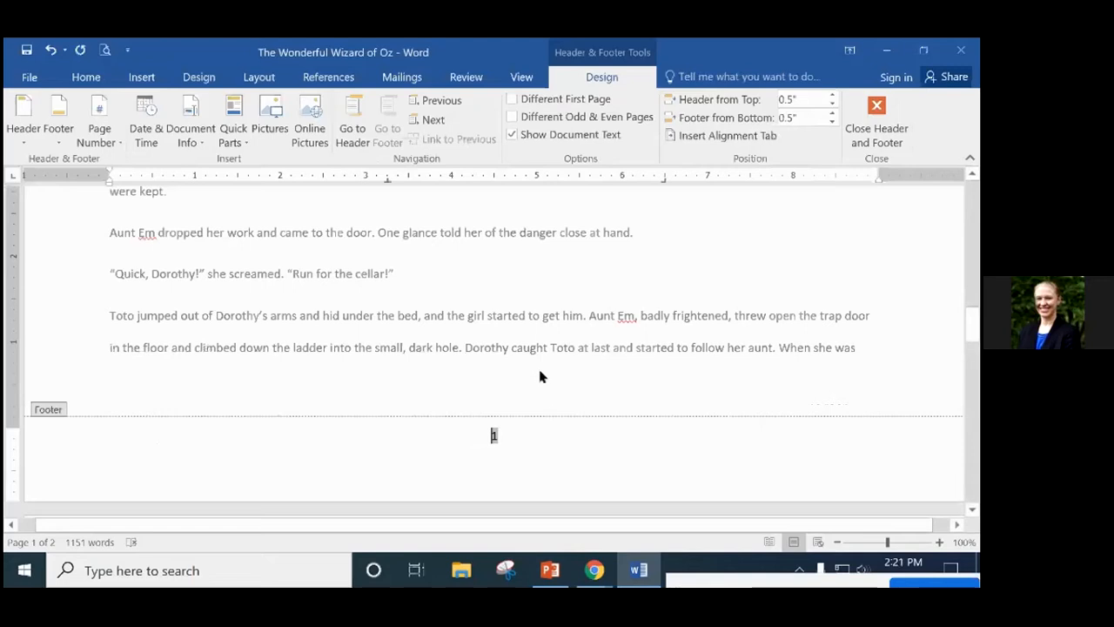
{"action": "double_click", "coordinate": [488, 312]}
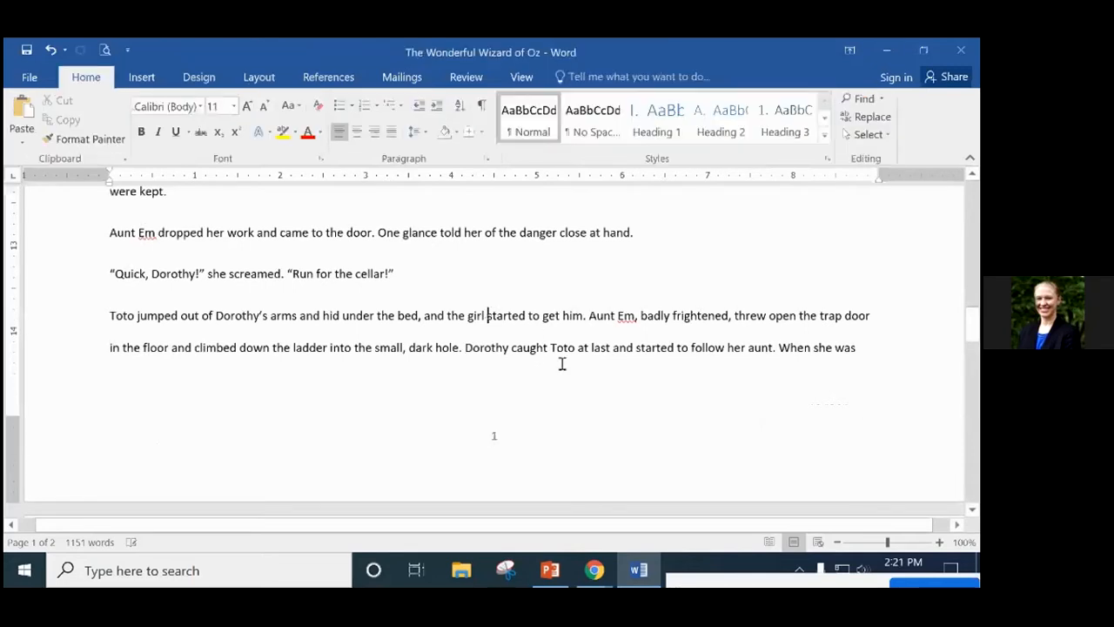
Check both pages for the repeated header and page number 2, then open the Page Number menu.
{"action": "scroll", "coordinate": [636, 353], "scroll_direction": "down", "scroll_amount": 5}
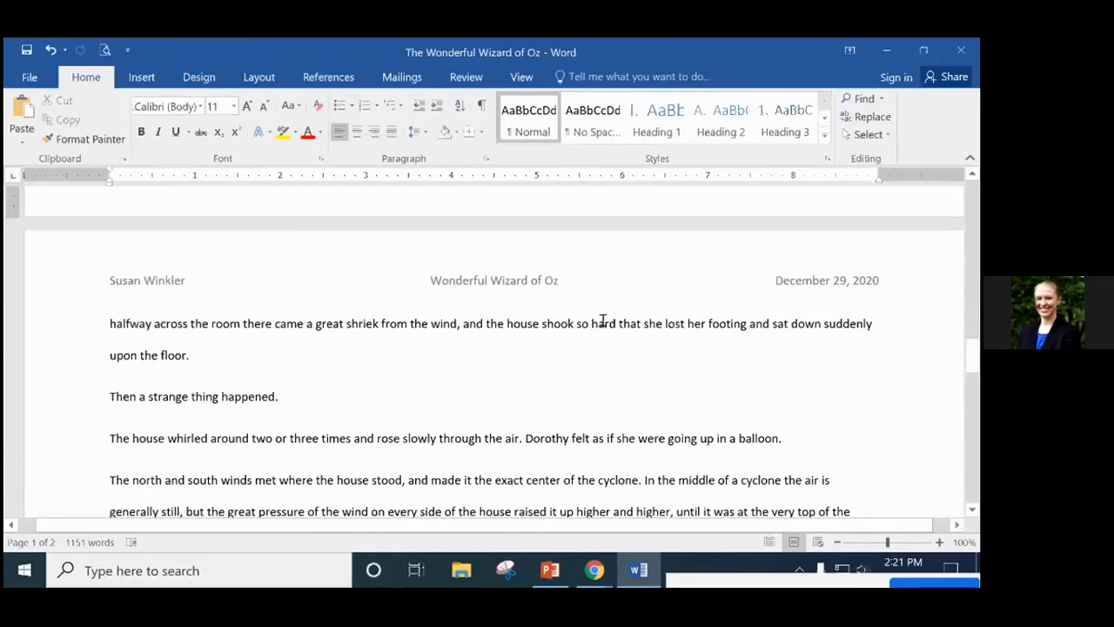
{"action": "scroll", "coordinate": [603, 321], "scroll_direction": "up", "scroll_amount": 3}
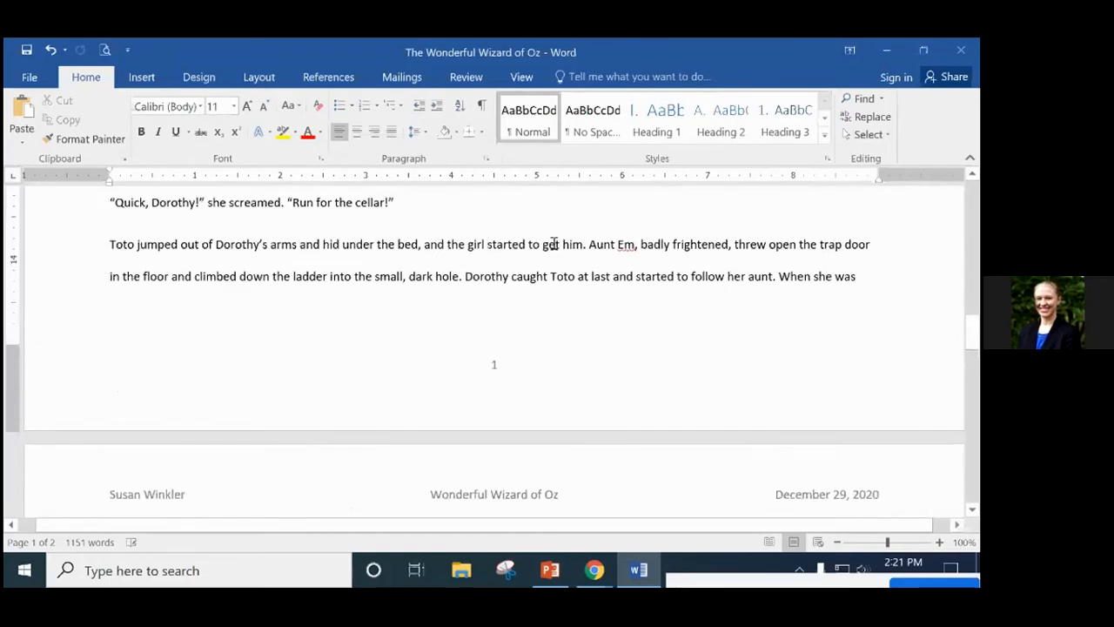
{"action": "scroll", "coordinate": [655, 467], "scroll_direction": "down", "scroll_amount": 1}
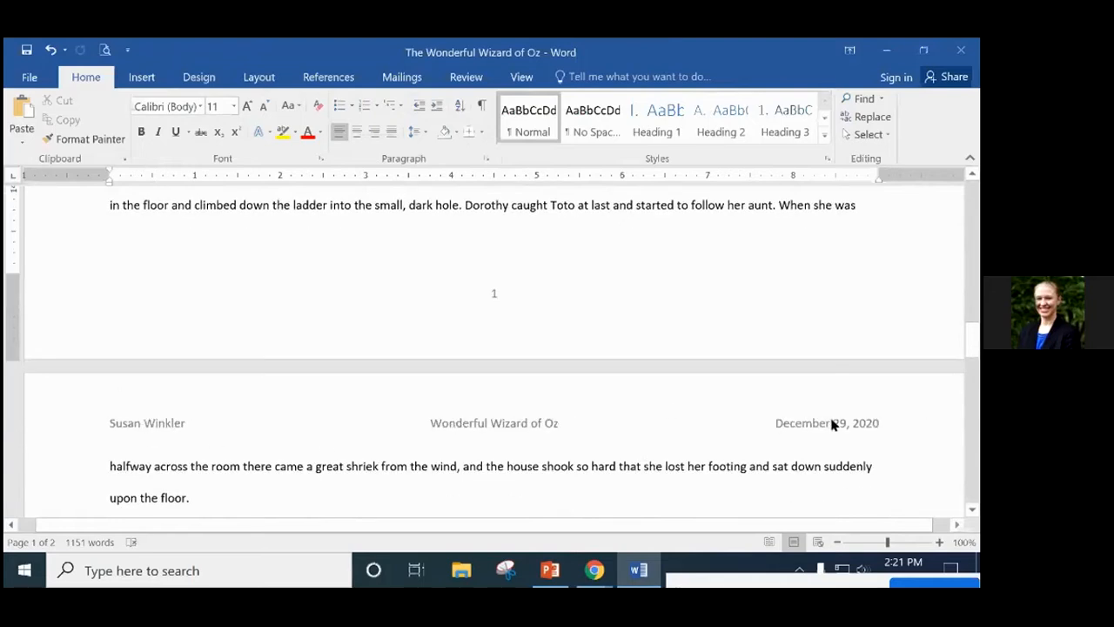
{"action": "scroll", "coordinate": [915, 421], "scroll_direction": "down", "scroll_amount": 3}
{"action": "scroll", "coordinate": [914, 417], "scroll_direction": "down", "scroll_amount": 12}
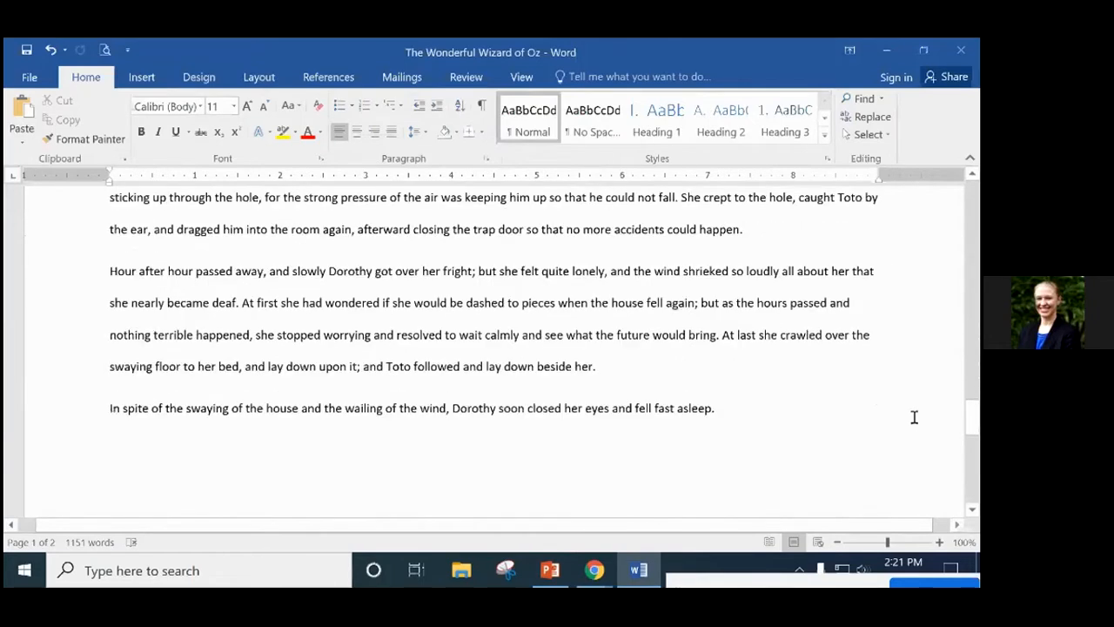
{"action": "scroll", "coordinate": [913, 416], "scroll_direction": "down", "scroll_amount": 1}
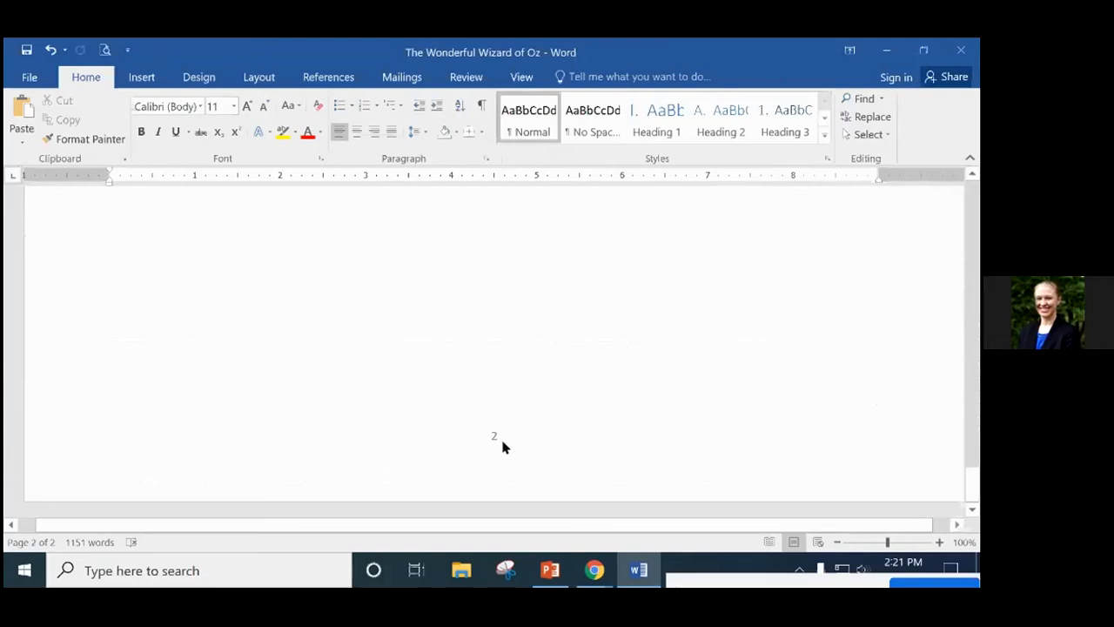
{"action": "scroll", "coordinate": [503, 441], "scroll_direction": "up", "scroll_amount": 2}
{"action": "scroll", "coordinate": [501, 439], "scroll_direction": "up", "scroll_amount": 15}
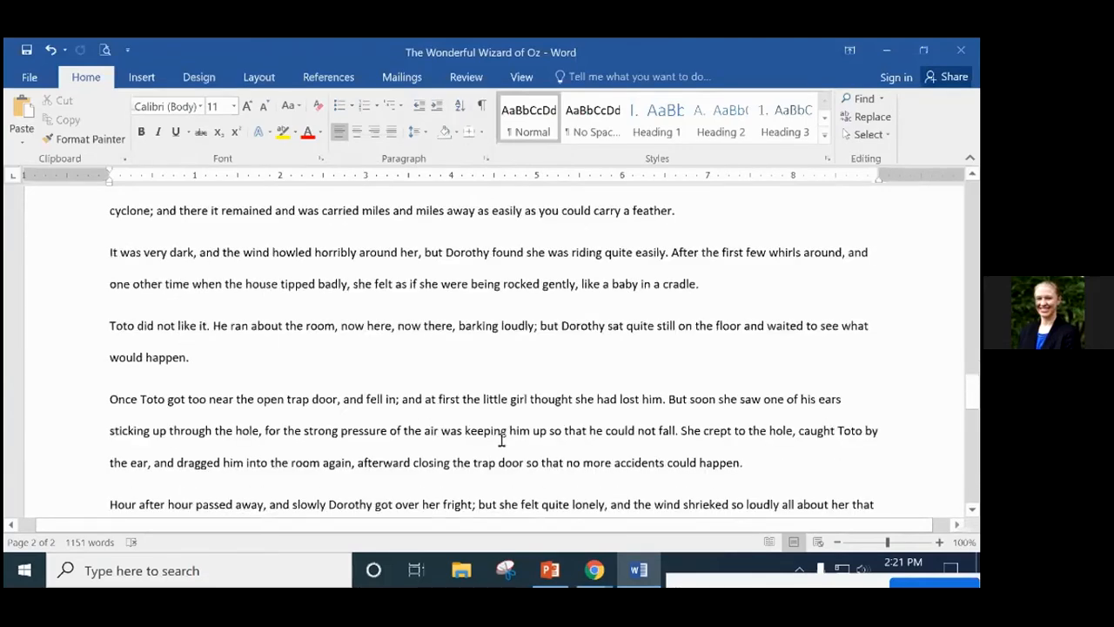
{"action": "scroll", "coordinate": [500, 438], "scroll_direction": "up", "scroll_amount": 15}
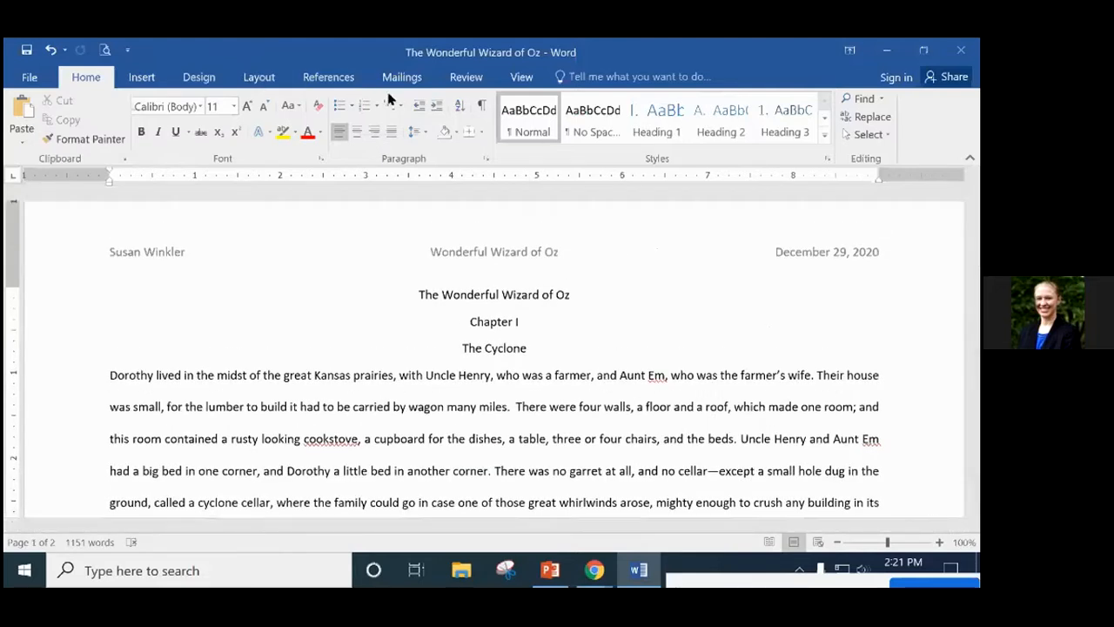
{"action": "left_click", "coordinate": [137, 78]}
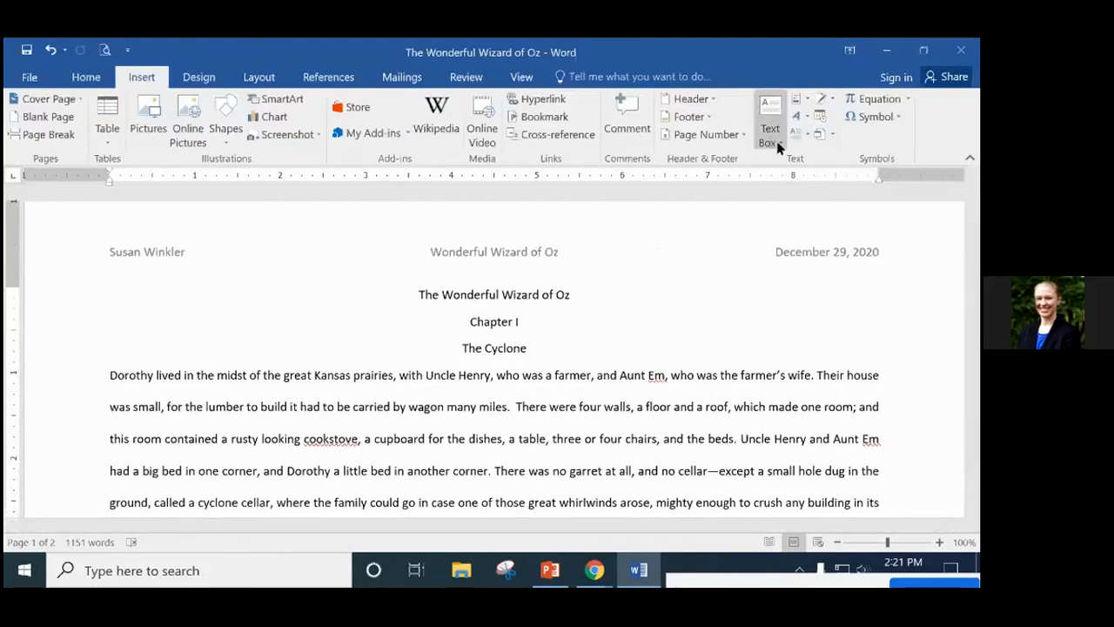
{"action": "left_click", "coordinate": [719, 135]}
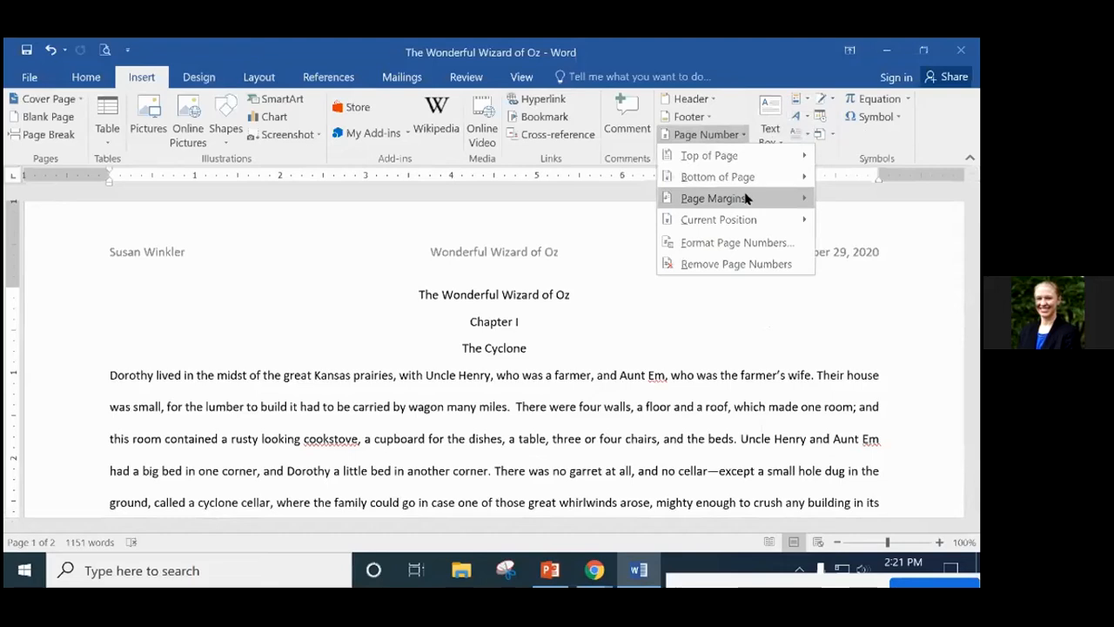
Set the page number format to lowercase Roman numerals 'i, ii, iii, …' and confirm.
{"action": "left_click", "coordinate": [750, 244]}
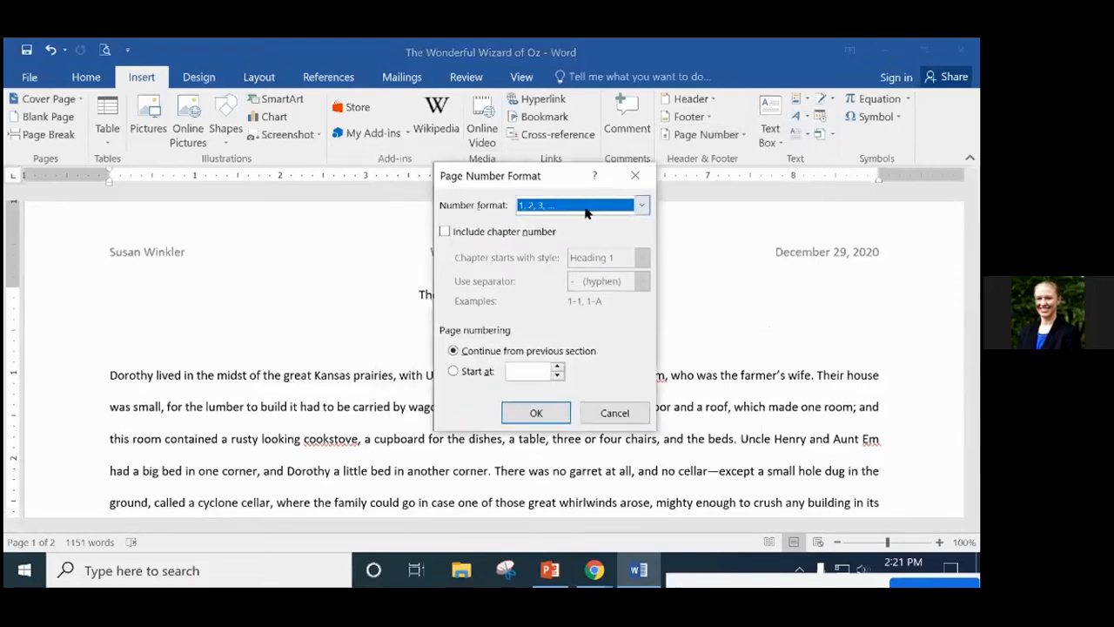
{"action": "left_click", "coordinate": [641, 208]}
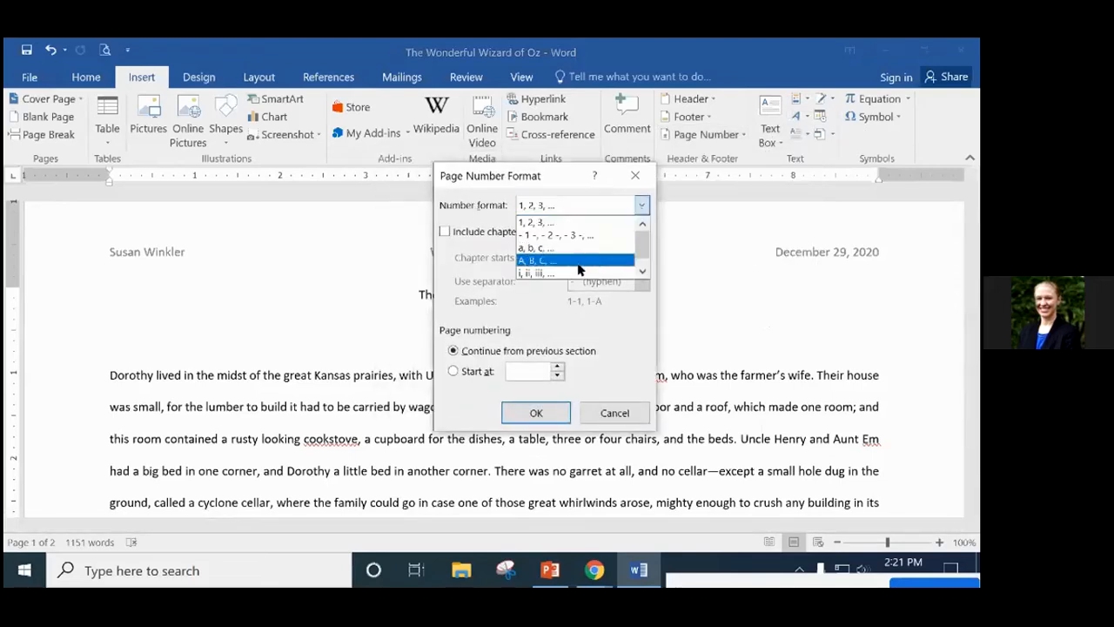
{"action": "left_click", "coordinate": [553, 273]}
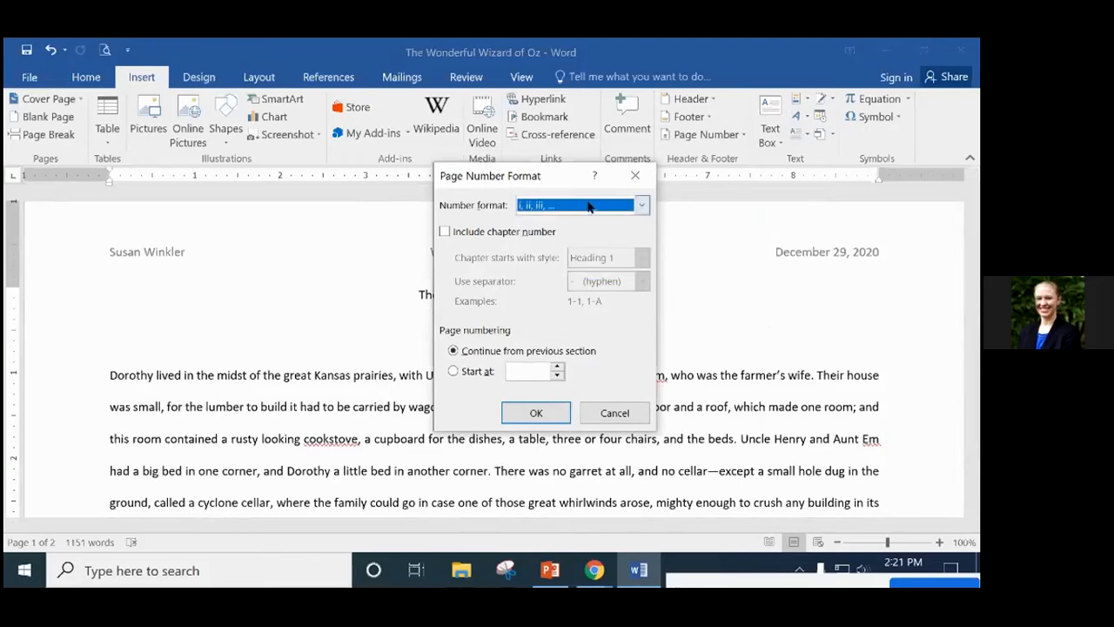
{"action": "left_click", "coordinate": [535, 413]}
{"action": "scroll", "coordinate": [705, 397], "scroll_direction": "down", "scroll_amount": 10}
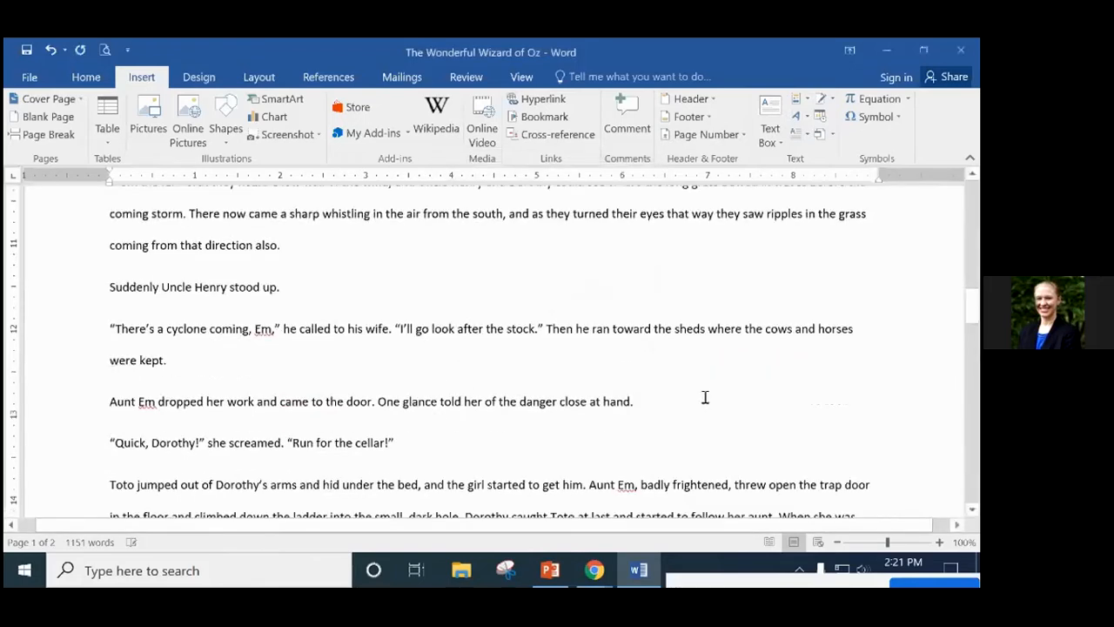
{"action": "scroll", "coordinate": [705, 397], "scroll_direction": "down", "scroll_amount": 6}
{"action": "scroll", "coordinate": [705, 393], "scroll_direction": "up", "scroll_amount": 3}
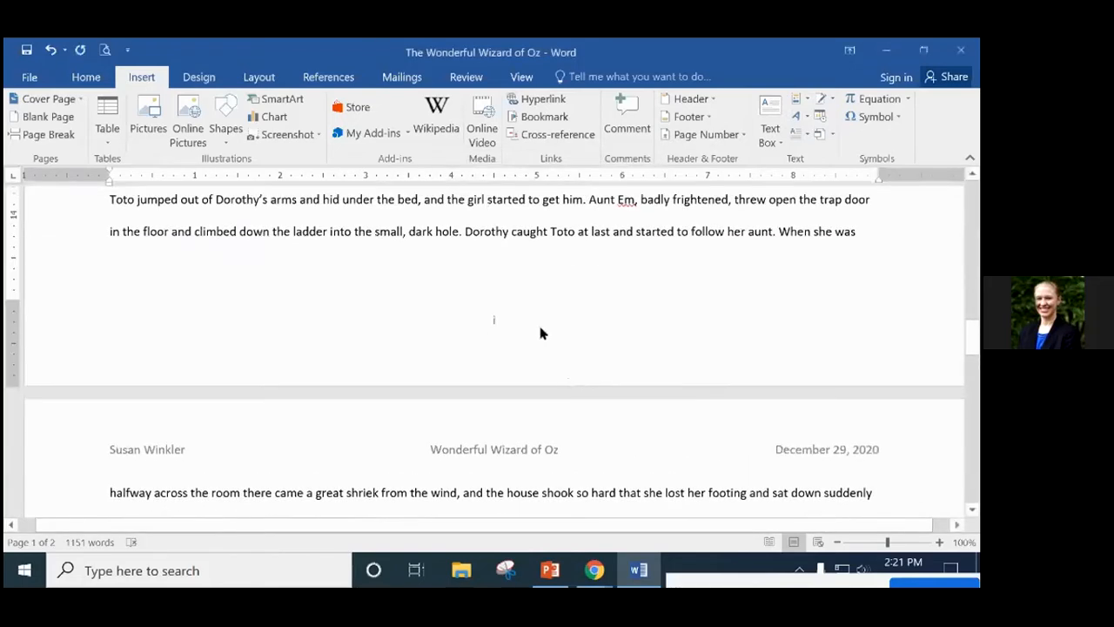
{"action": "scroll", "coordinate": [539, 334], "scroll_direction": "down", "scroll_amount": 15}
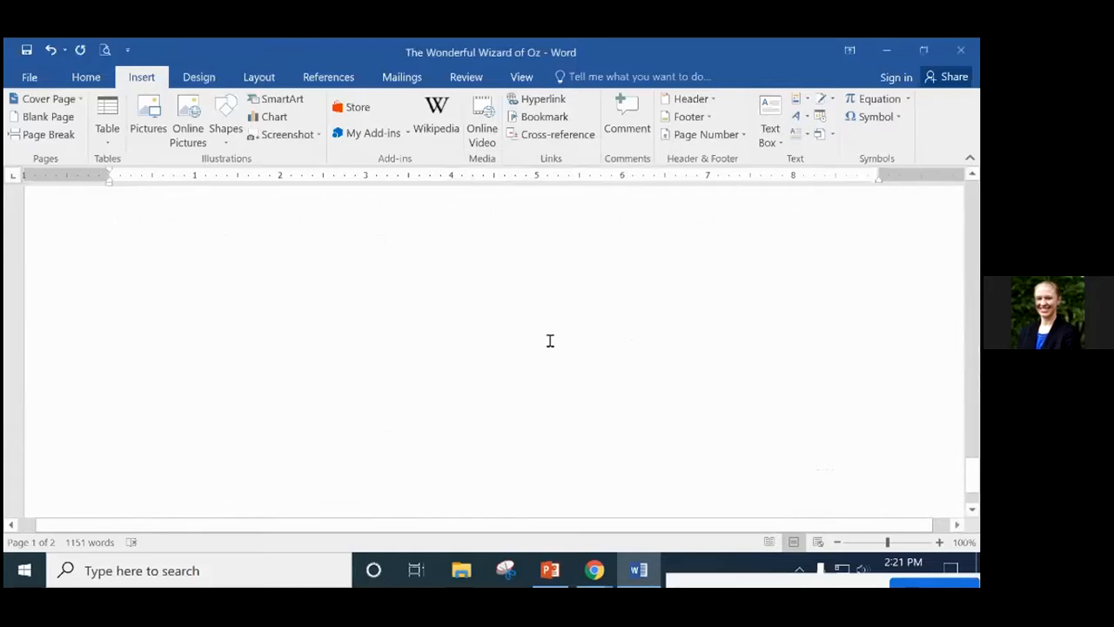
{"action": "scroll", "coordinate": [550, 365], "scroll_direction": "down", "scroll_amount": 1}
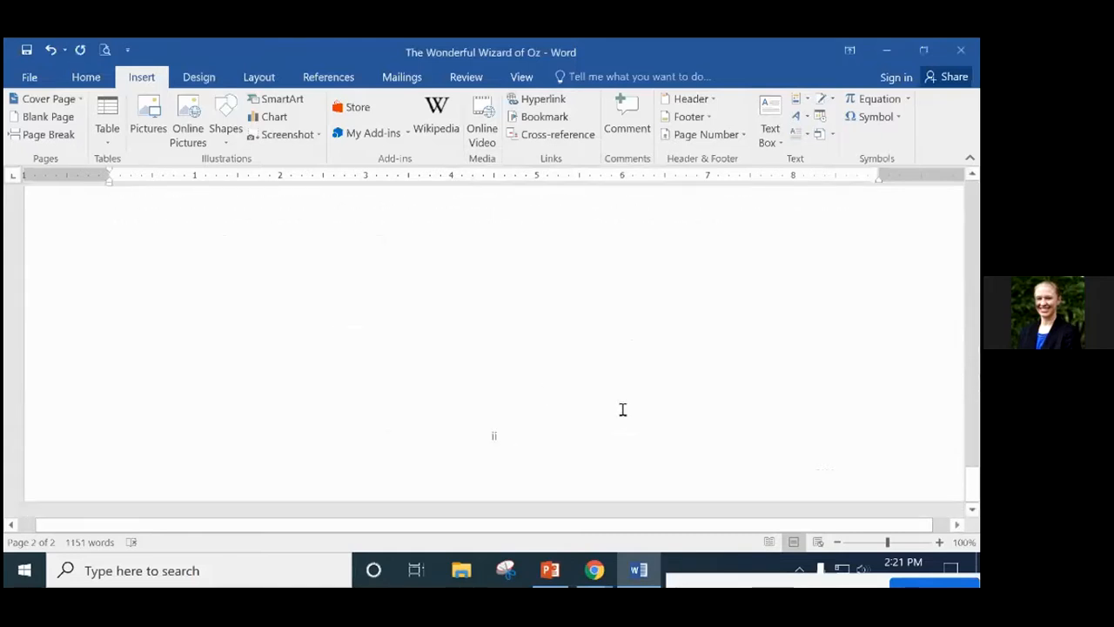
{"action": "scroll", "coordinate": [622, 409], "scroll_direction": "up", "scroll_amount": 20}
{"action": "scroll", "coordinate": [616, 407], "scroll_direction": "up", "scroll_amount": 15}
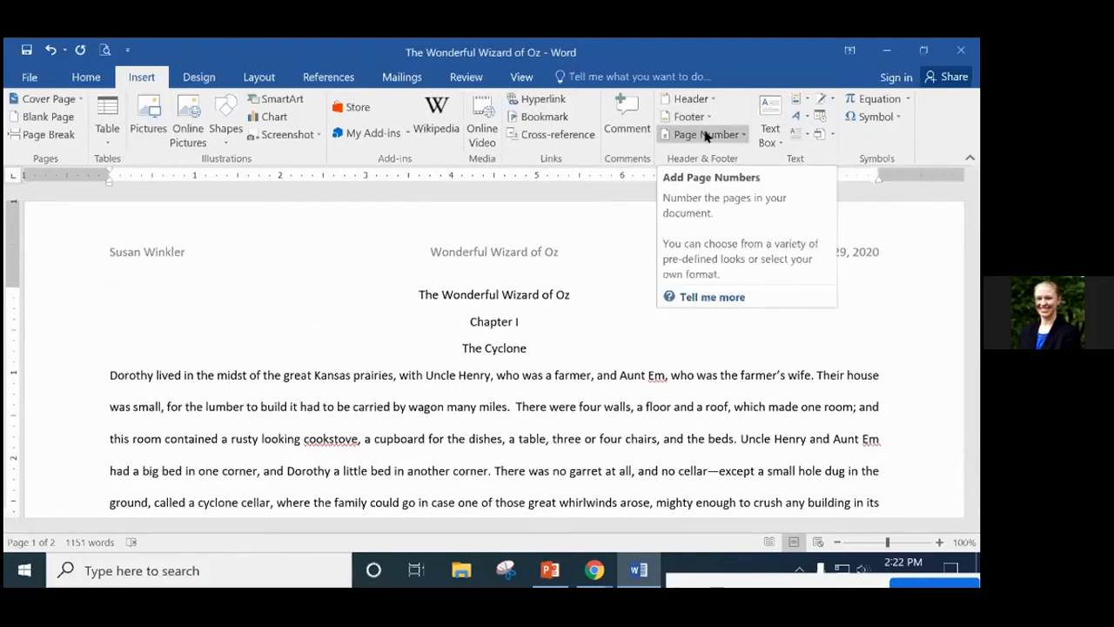
{"action": "scroll", "coordinate": [576, 298], "scroll_direction": "down", "scroll_amount": 12}
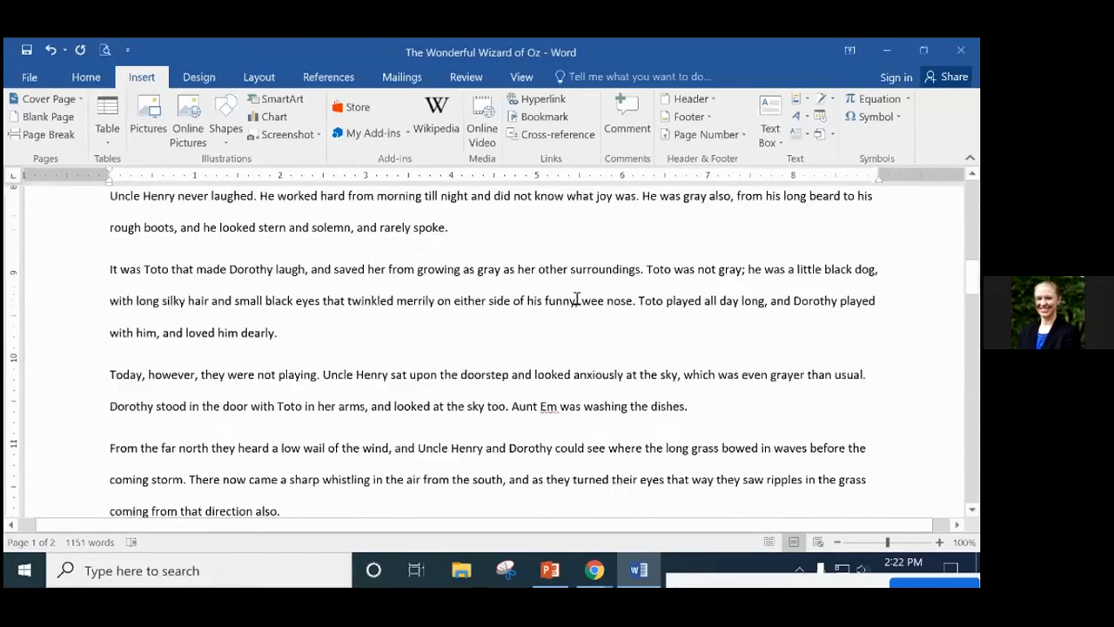
{"action": "scroll", "coordinate": [576, 299], "scroll_direction": "down", "scroll_amount": 15}
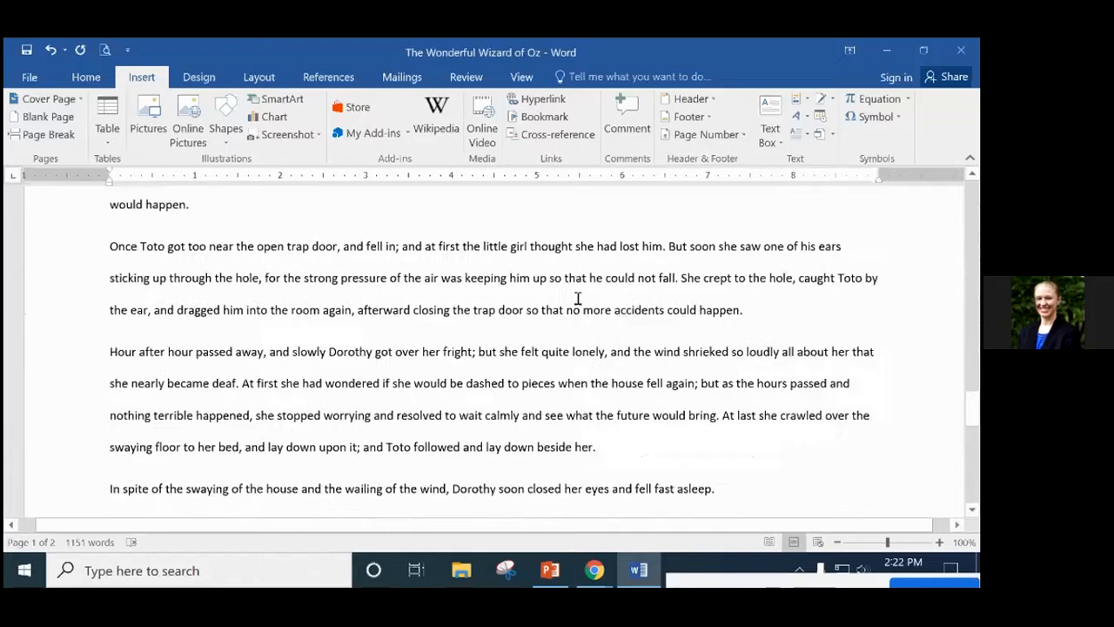
{"action": "scroll", "coordinate": [577, 298], "scroll_direction": "down", "scroll_amount": 3}
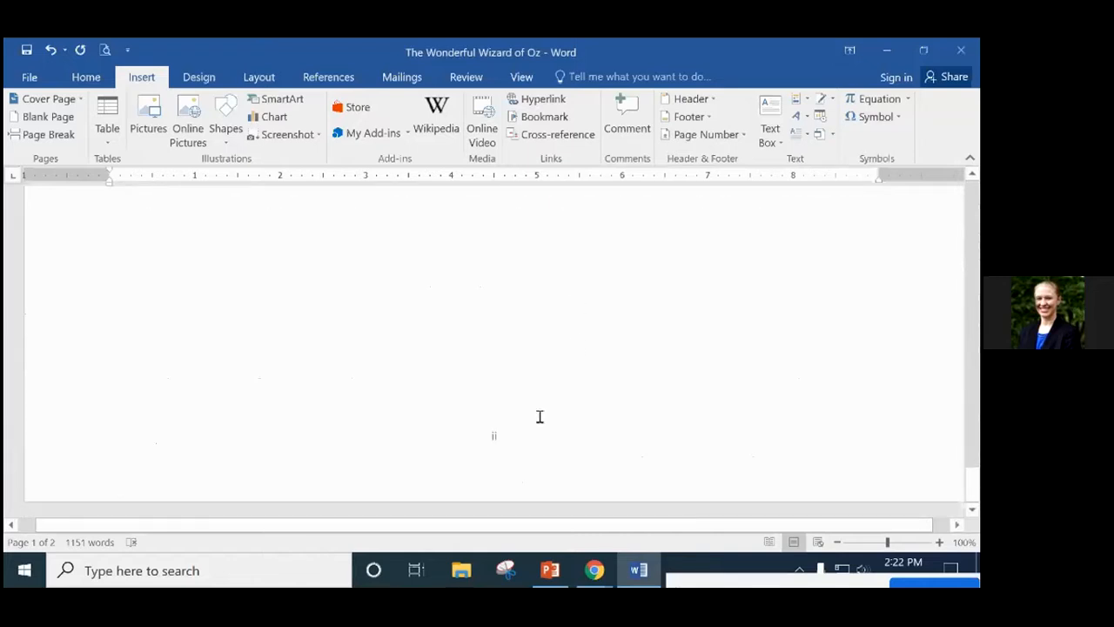
{"action": "left_click", "coordinate": [511, 436]}
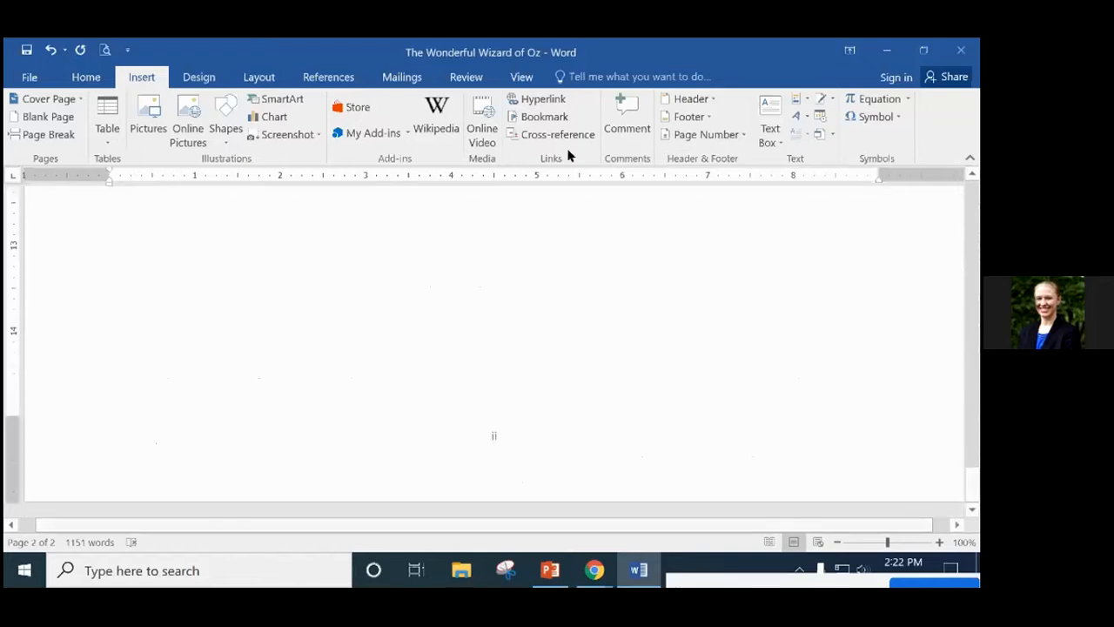
{"action": "left_click", "coordinate": [689, 116]}
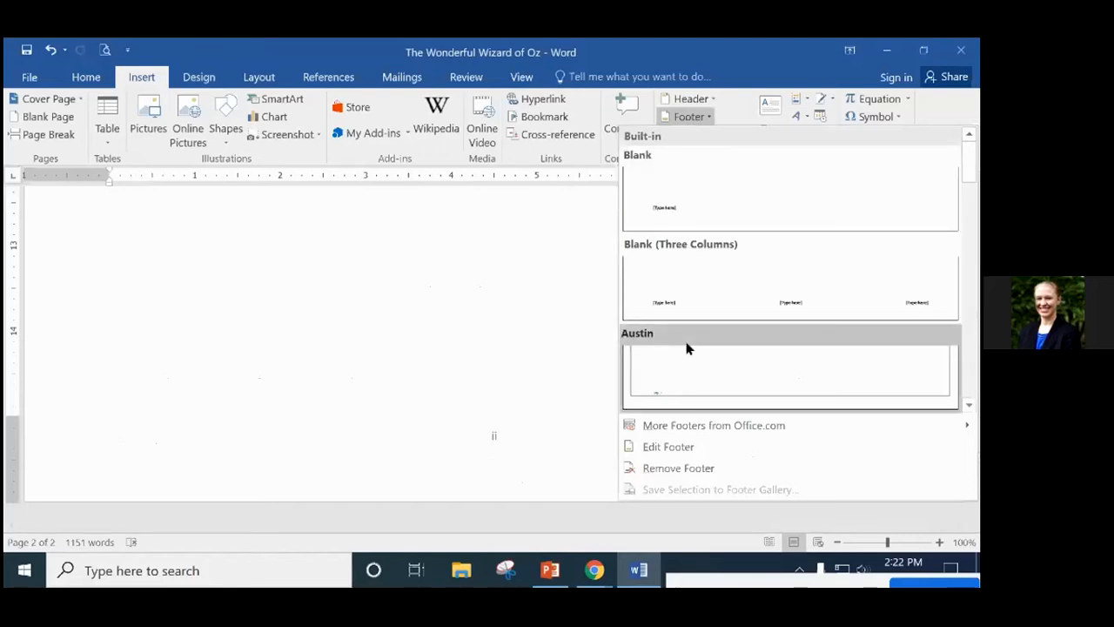
Insert a Blank (Three Columns) footer with the author's e-mail address in its left section.
{"action": "left_click", "coordinate": [782, 293]}
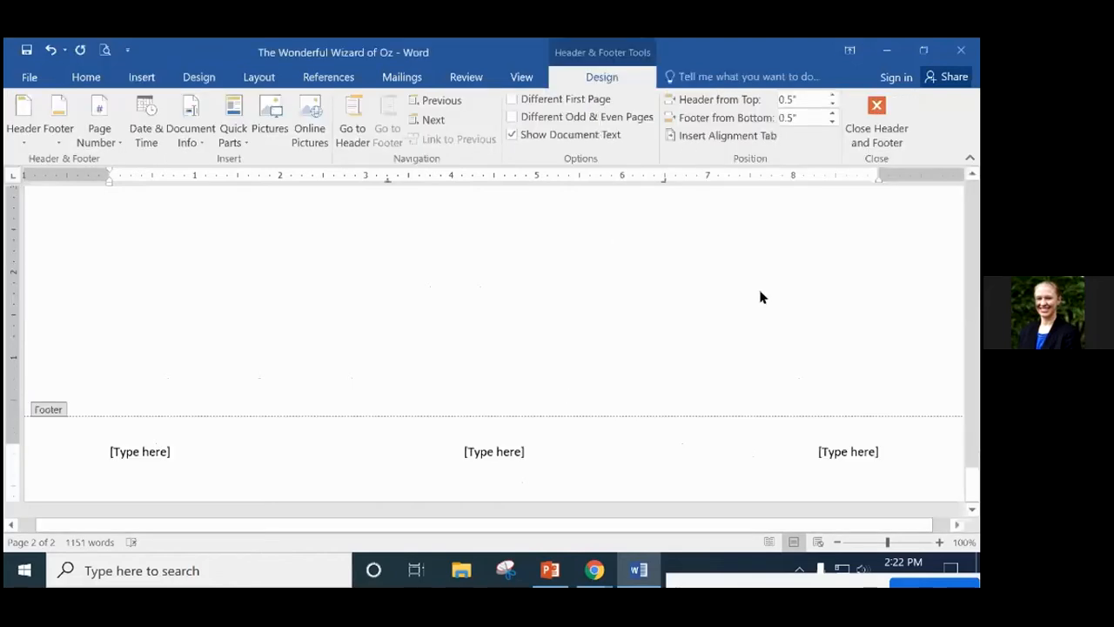
{"action": "left_click", "coordinate": [464, 451]}
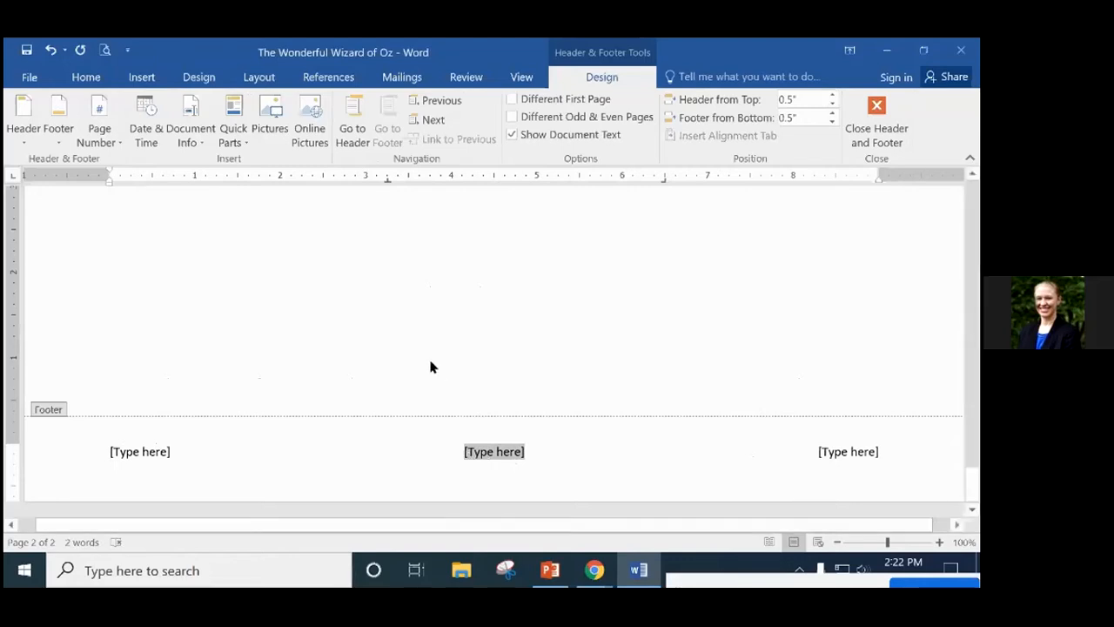
{"action": "left_click", "coordinate": [131, 449]}
{"action": "key", "text": "Delete"}
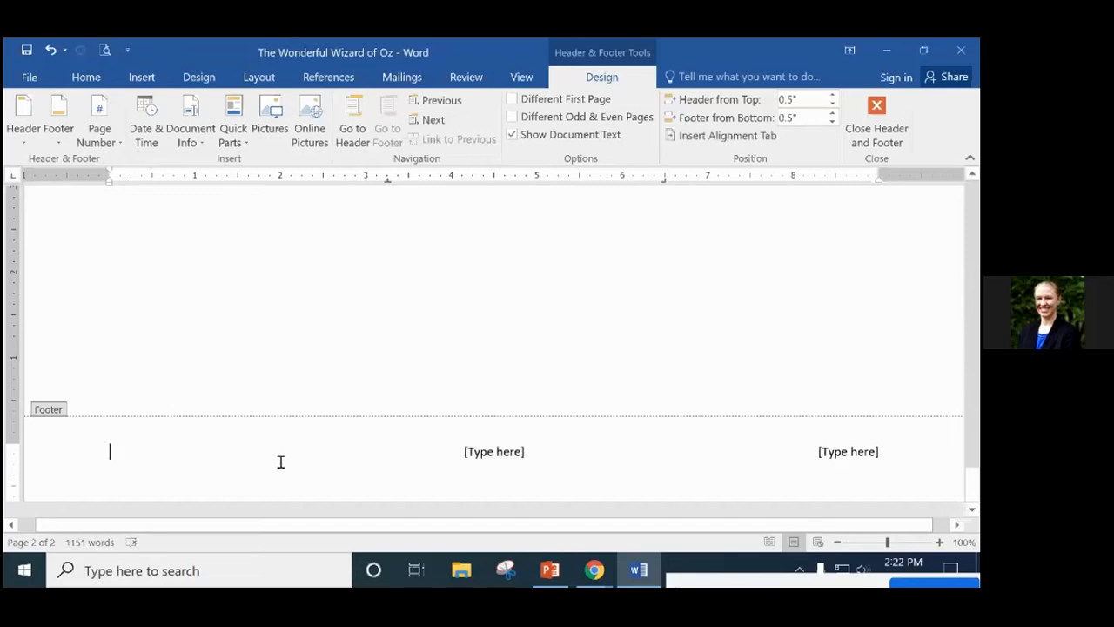
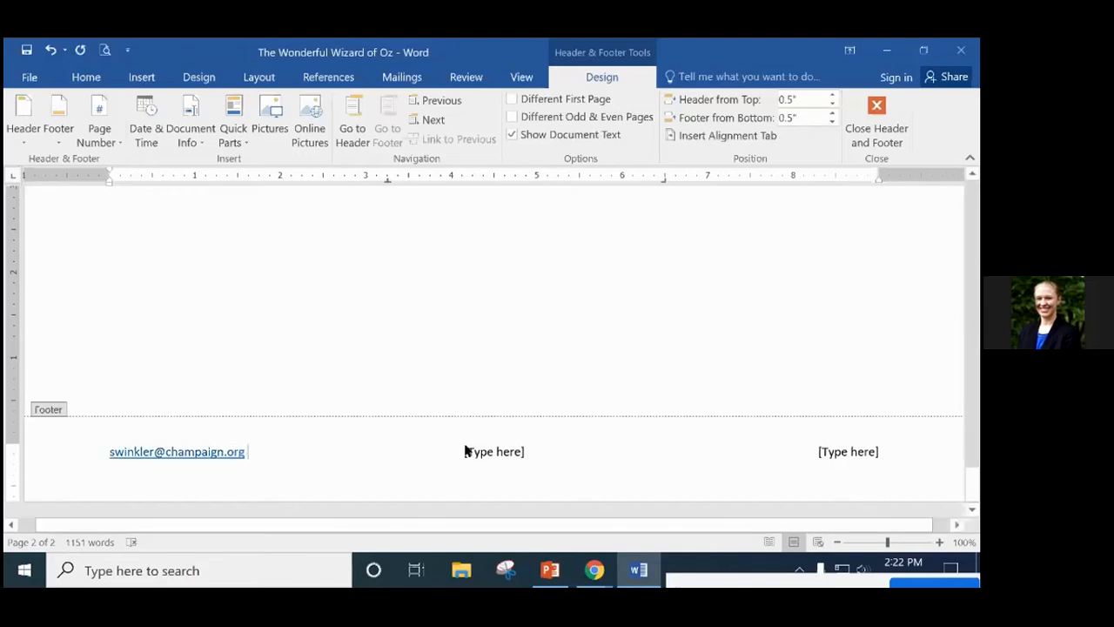
{"action": "left_click", "coordinate": [462, 451]}
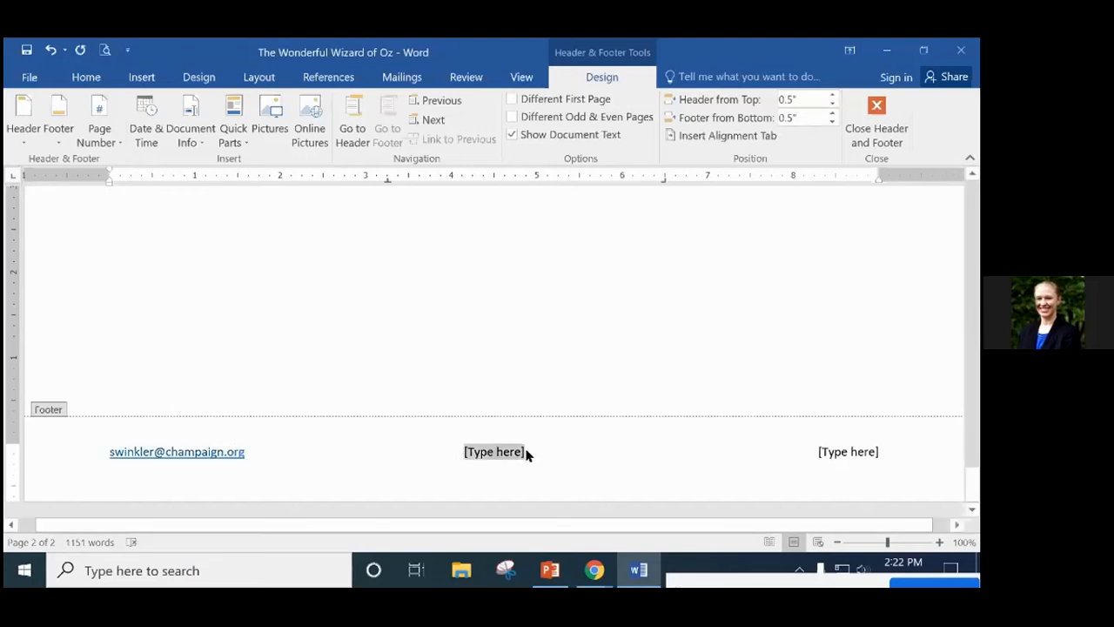
{"action": "left_click", "coordinate": [822, 466]}
{"action": "double_click", "coordinate": [478, 301]}
Swap the e-mail footer for a Plain Number 2 centred page number and exit footer editing.
{"action": "scroll", "coordinate": [642, 391], "scroll_direction": "up", "scroll_amount": 10}
{"action": "scroll", "coordinate": [641, 389], "scroll_direction": "down", "scroll_amount": 15}
{"action": "scroll", "coordinate": [642, 388], "scroll_direction": "down", "scroll_amount": 1}
{"action": "scroll", "coordinate": [642, 388], "scroll_direction": "up", "scroll_amount": 8}
{"action": "scroll", "coordinate": [642, 396], "scroll_direction": "down", "scroll_amount": 9}
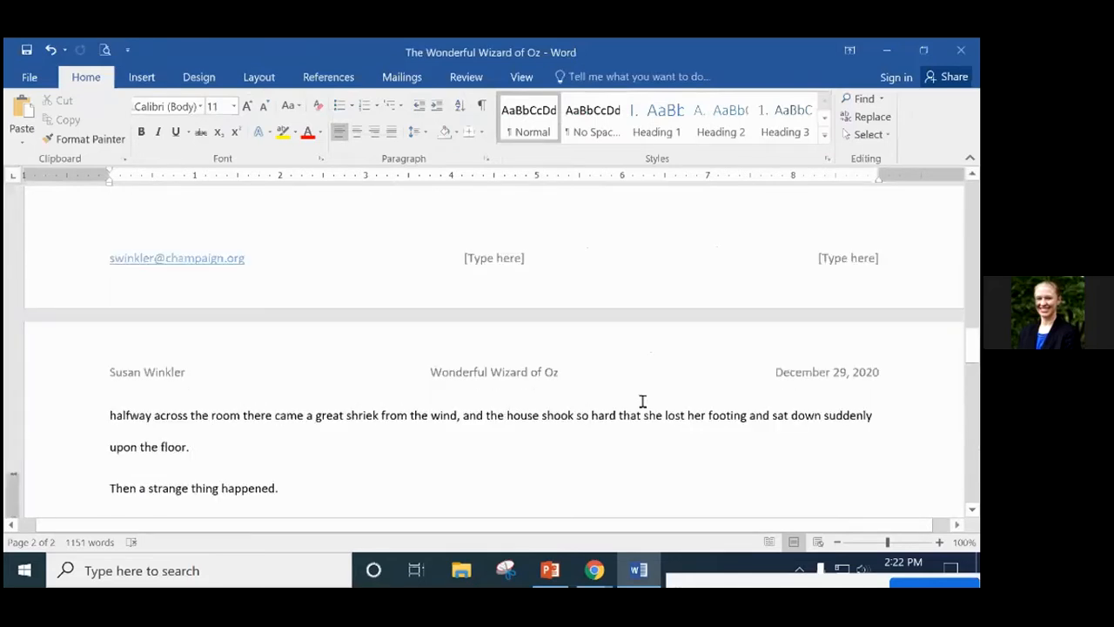
{"action": "scroll", "coordinate": [643, 402], "scroll_direction": "up", "scroll_amount": 10}
{"action": "left_click", "coordinate": [141, 77]}
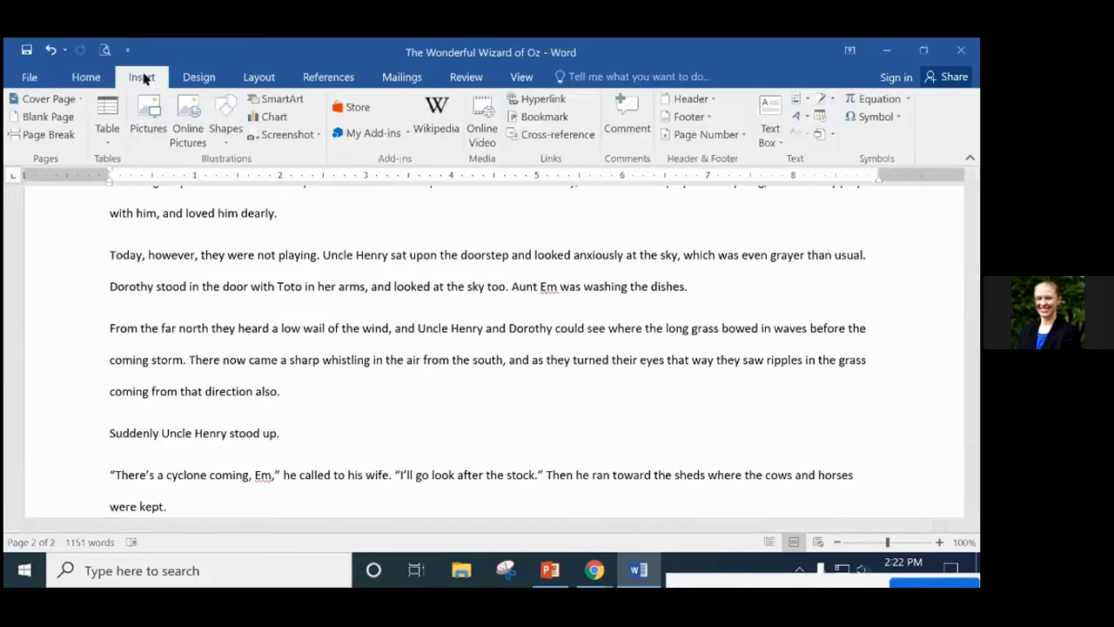
{"action": "left_click", "coordinate": [705, 134]}
{"action": "mouse_move", "coordinate": [722, 178]}
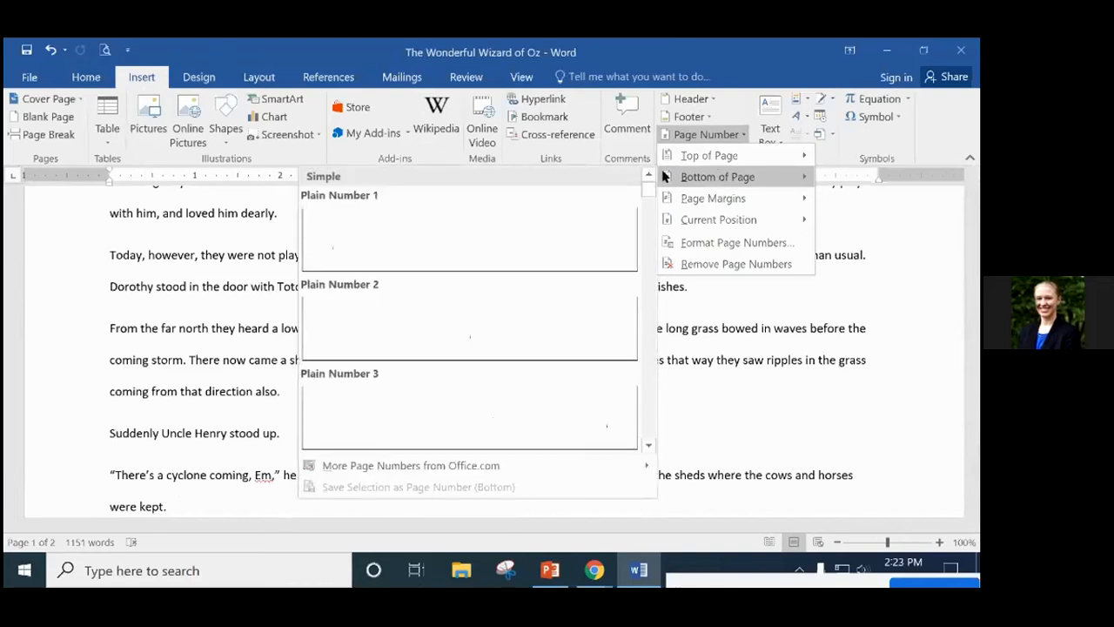
{"action": "left_click", "coordinate": [450, 319]}
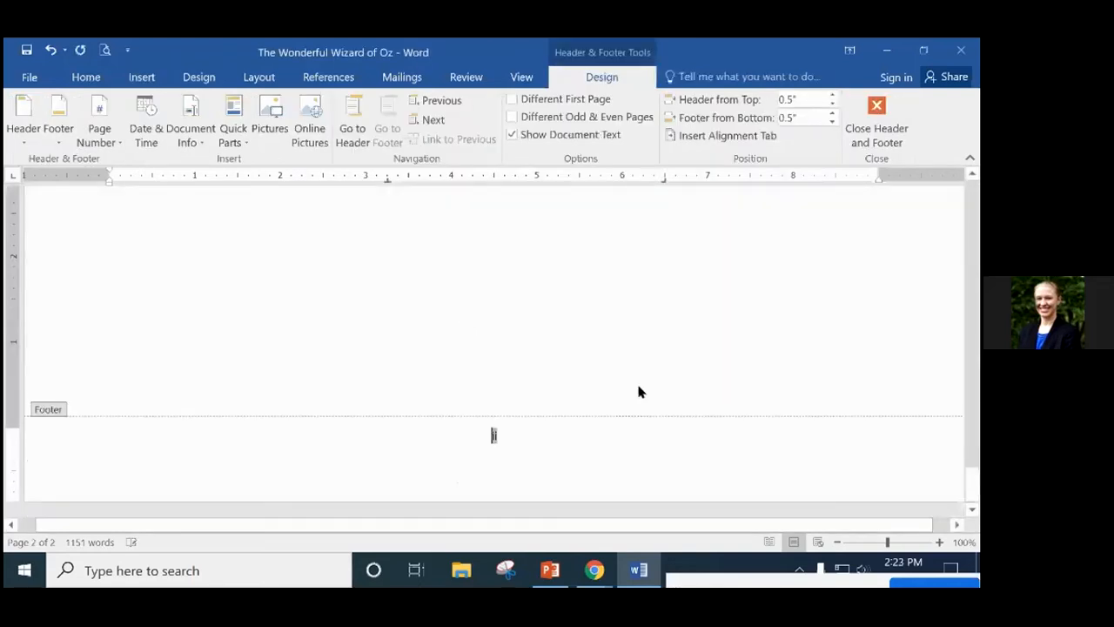
{"action": "double_click", "coordinate": [78, 448]}
{"action": "double_click", "coordinate": [537, 318]}
Switch to PowerPoint and run the slide show from the current slide to the Insert Pictures slide.
{"action": "scroll", "coordinate": [568, 365], "scroll_direction": "up", "scroll_amount": 20}
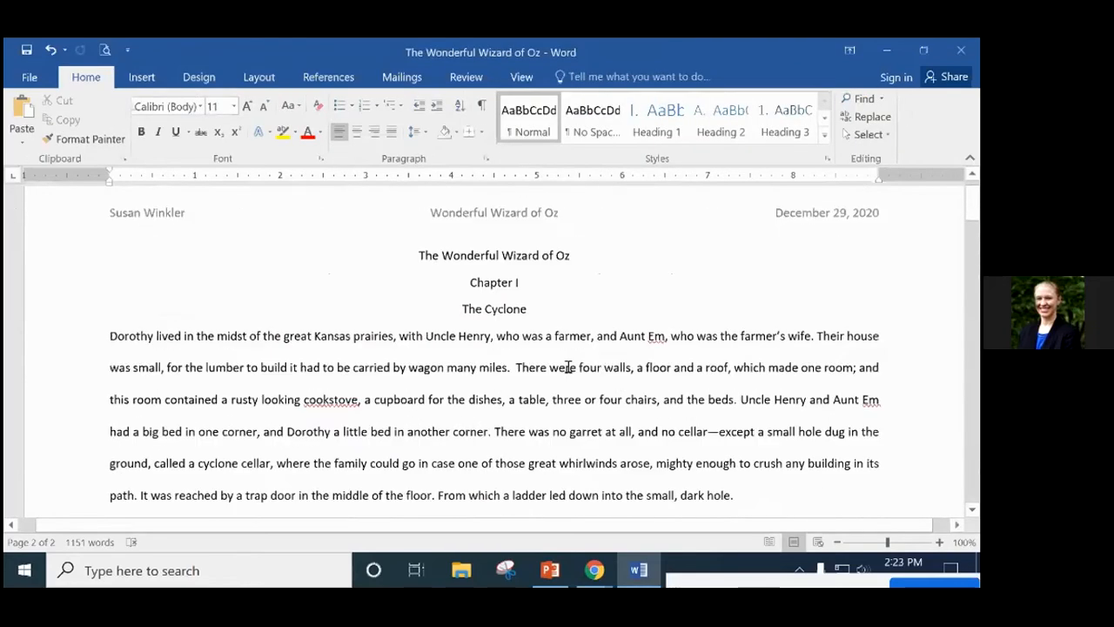
{"action": "scroll", "coordinate": [568, 366], "scroll_direction": "up", "scroll_amount": 1}
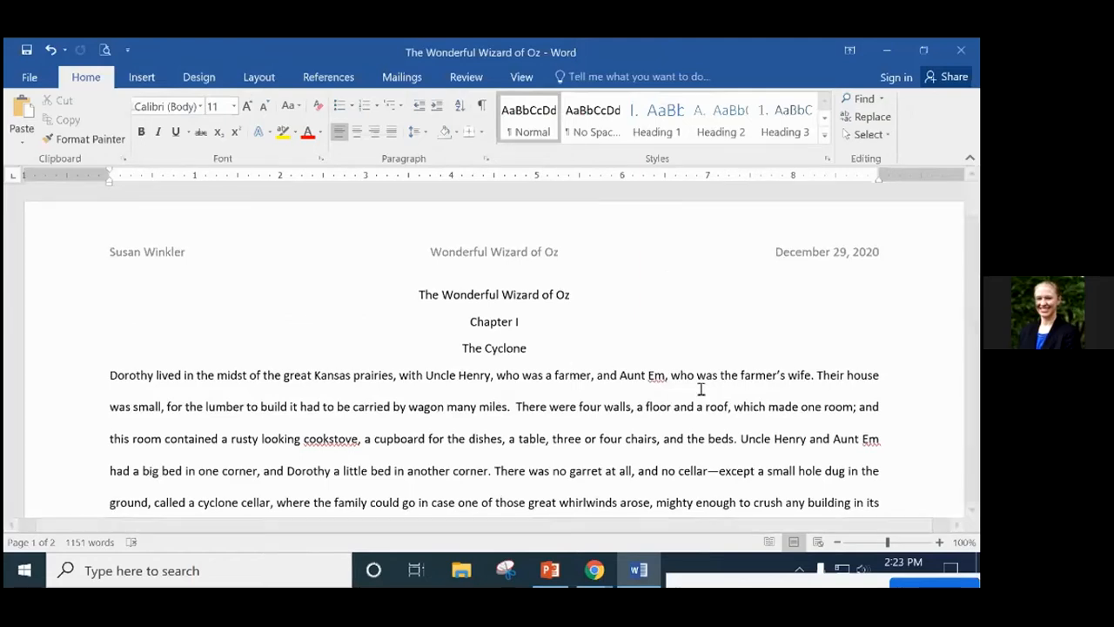
{"action": "scroll", "coordinate": [701, 389], "scroll_direction": "down", "scroll_amount": 8}
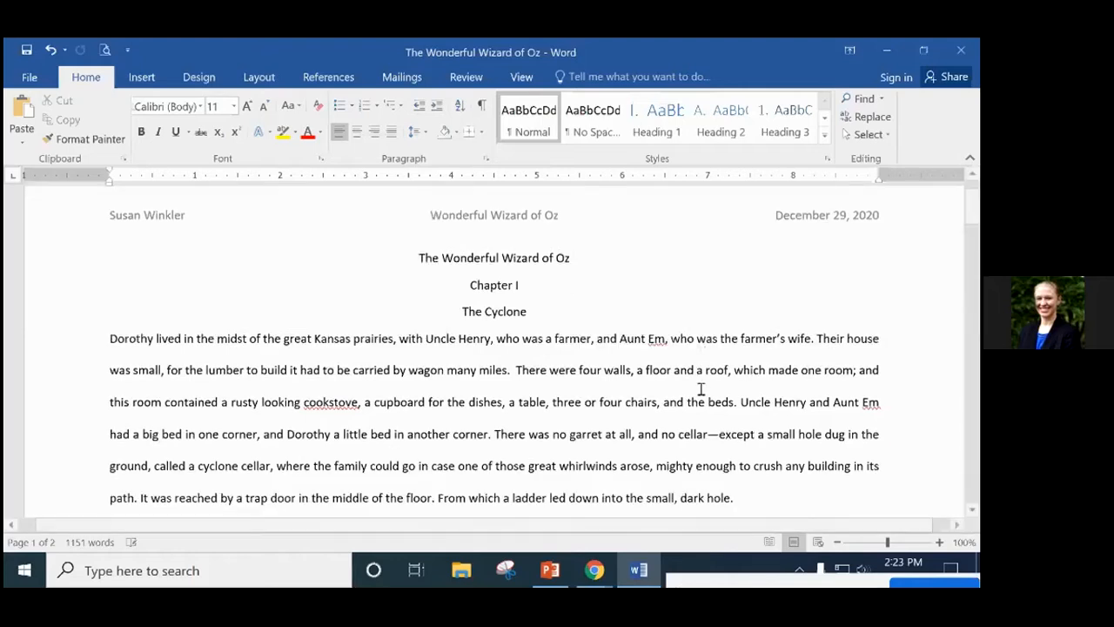
{"action": "scroll", "coordinate": [698, 389], "scroll_direction": "up", "scroll_amount": 10}
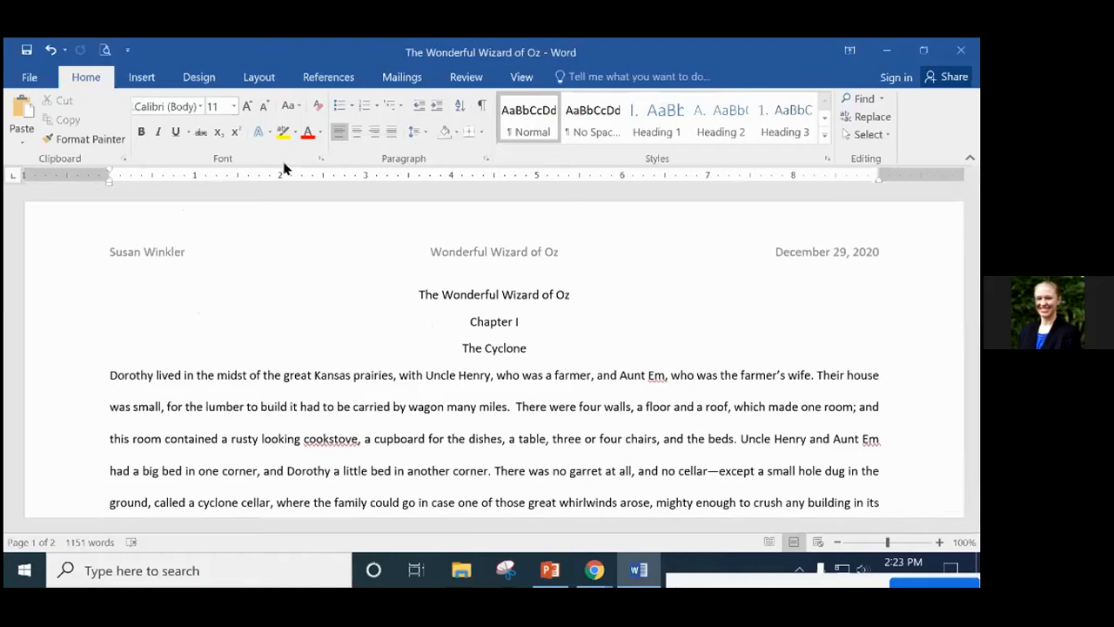
{"action": "left_click", "coordinate": [557, 571]}
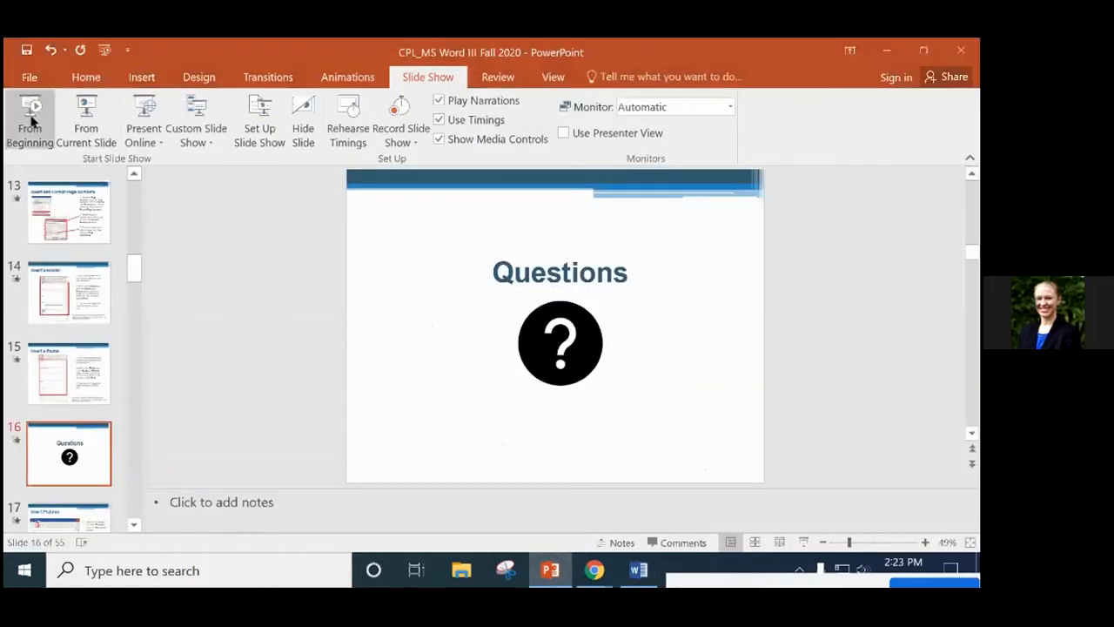
{"action": "left_click", "coordinate": [85, 120]}
{"action": "left_click", "coordinate": [432, 263]}
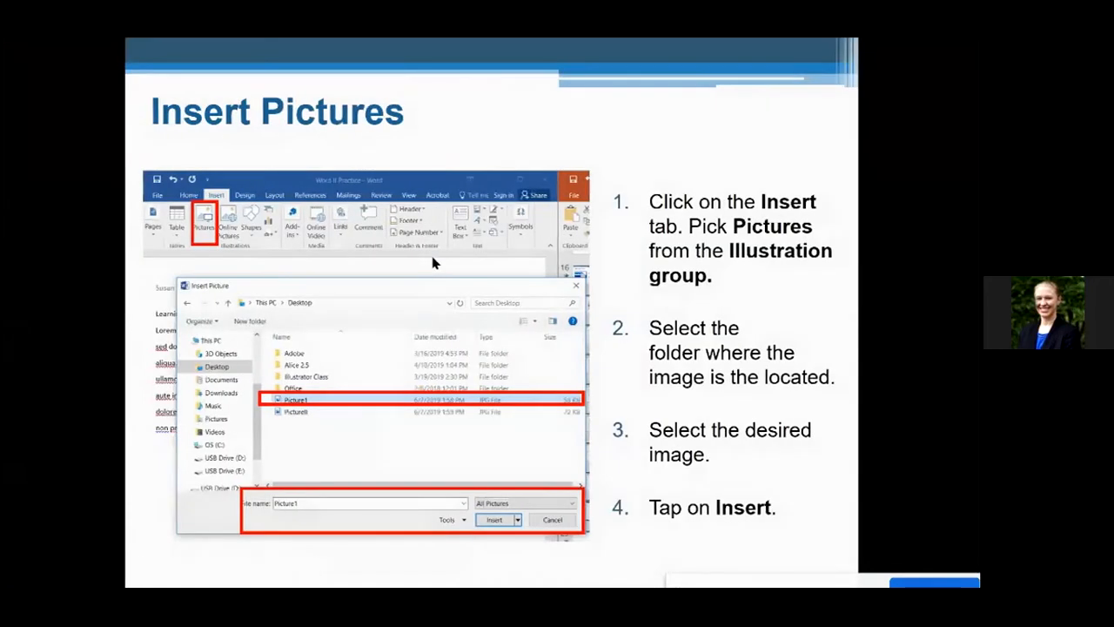
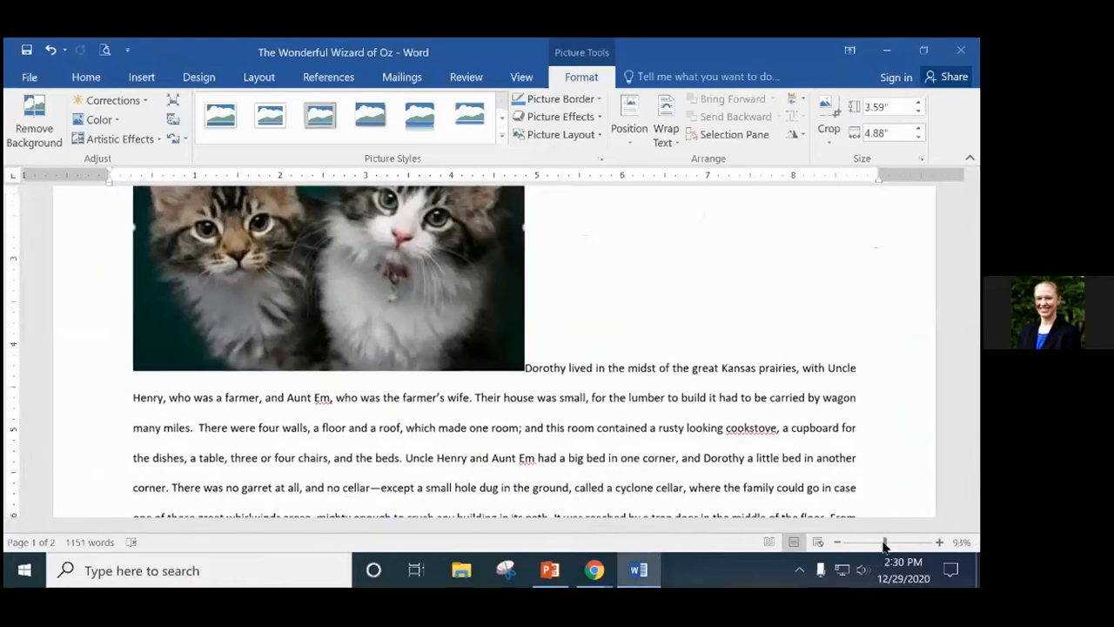
Try Square text wrapping on the kitten photo.
{"action": "scroll", "coordinate": [861, 463], "scroll_direction": "up", "scroll_amount": 4}
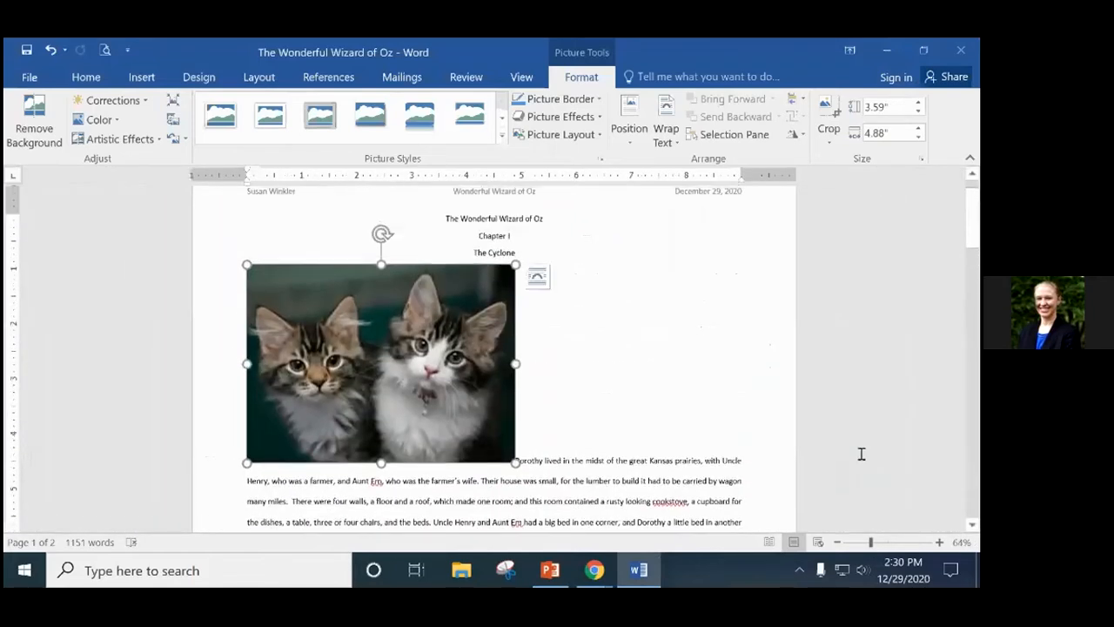
{"action": "left_click", "coordinate": [536, 280]}
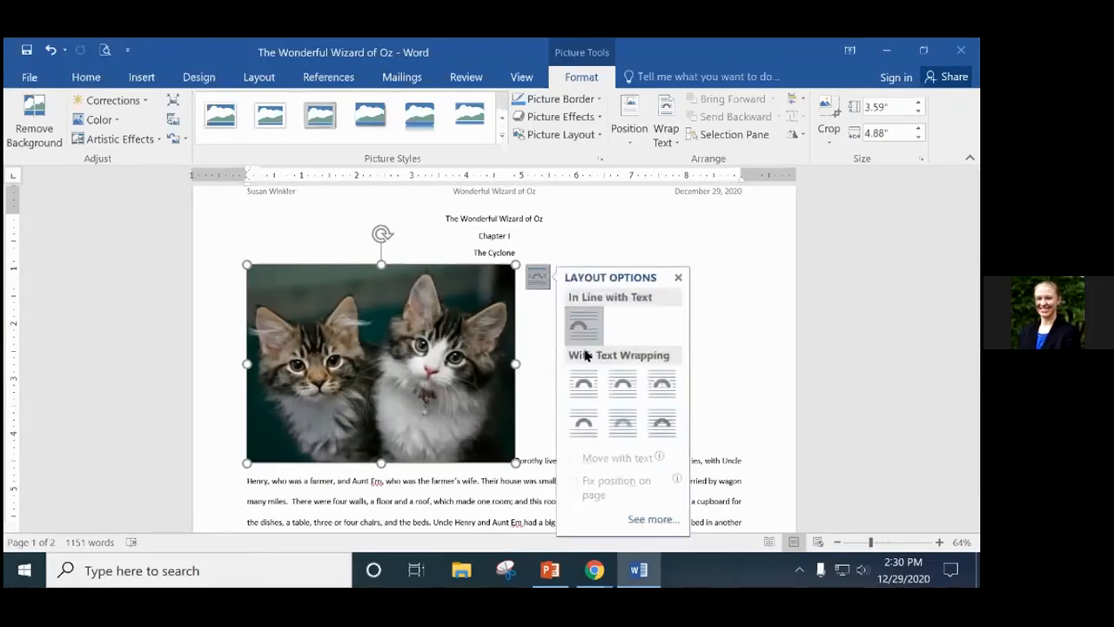
{"action": "left_click", "coordinate": [584, 383]}
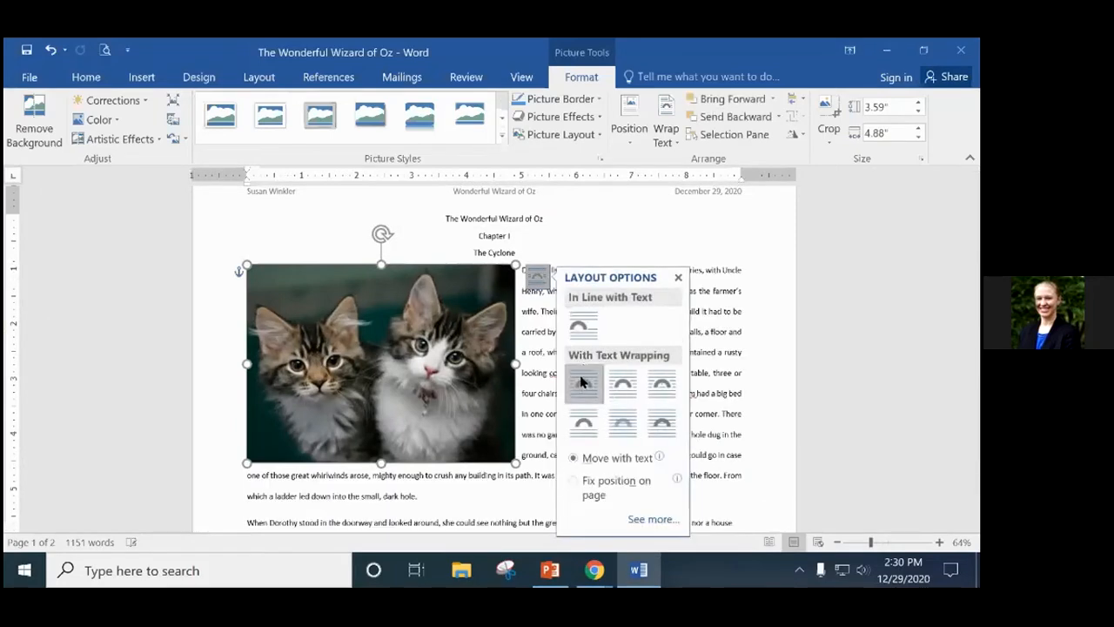
{"action": "left_click", "coordinate": [678, 277]}
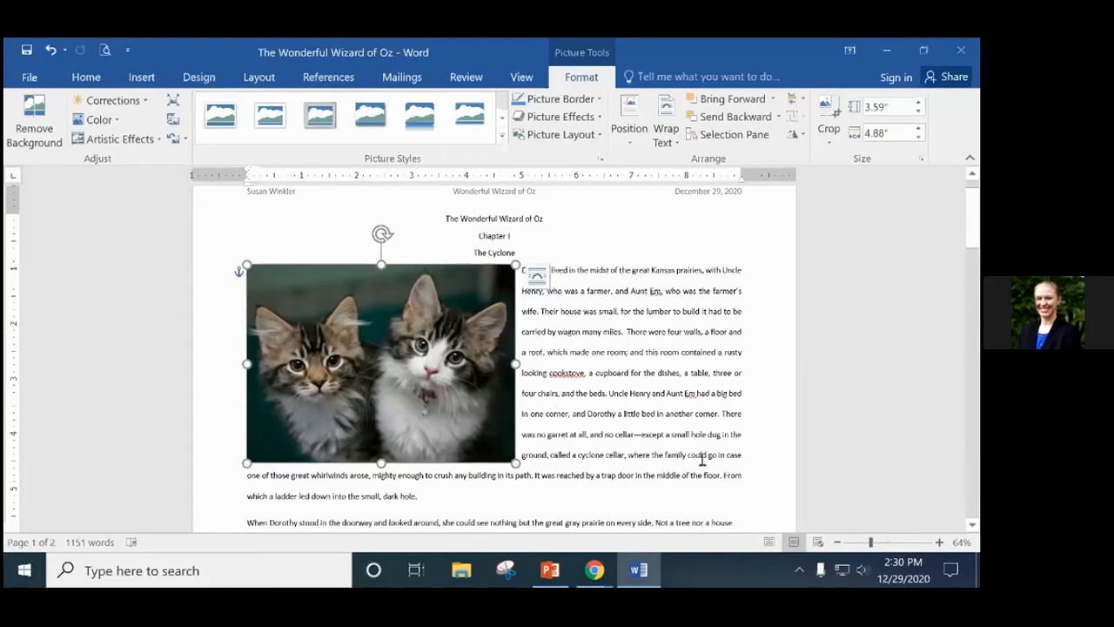
Switch the photo to Tight wrapping and zoom in to compare it with Square.
{"action": "left_click", "coordinate": [537, 276]}
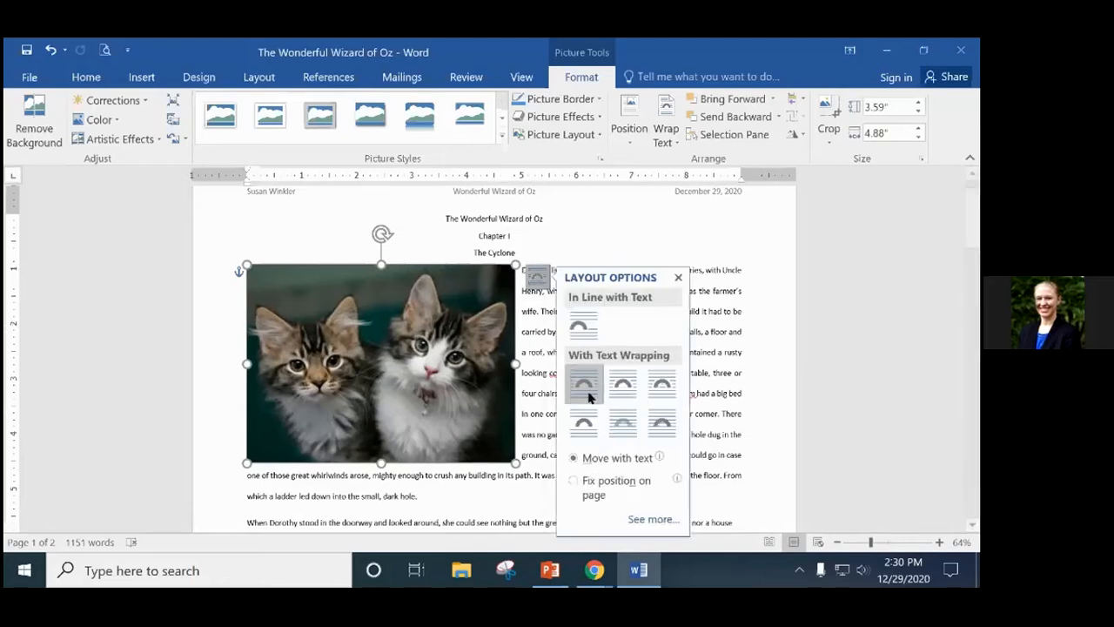
{"action": "left_click", "coordinate": [624, 384]}
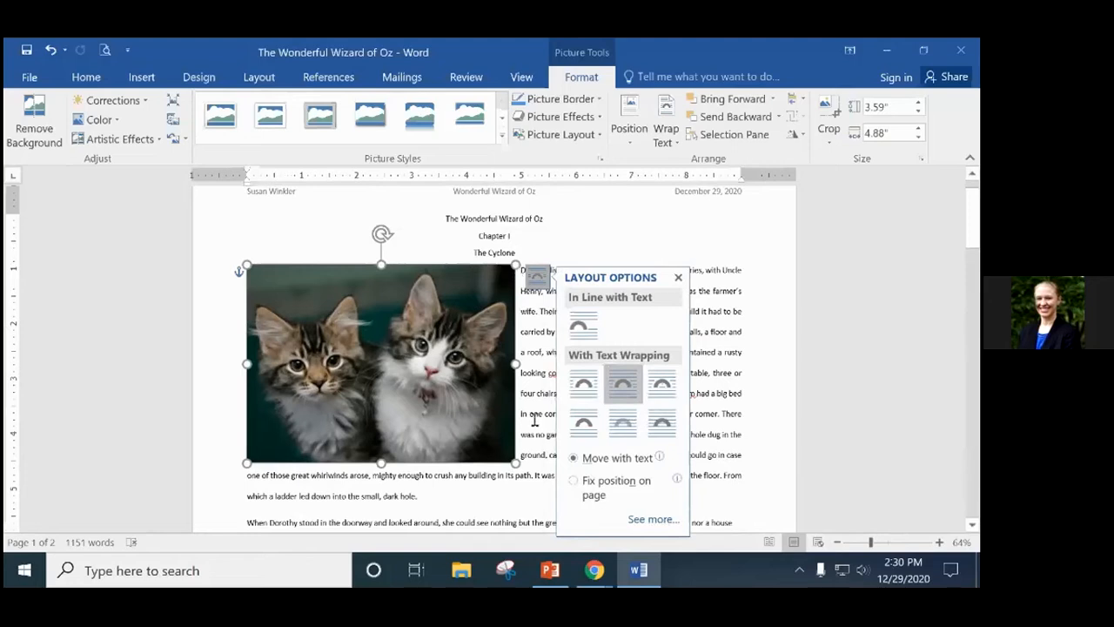
{"action": "left_click_drag", "start_coordinate": [870, 543], "coordinate": [897, 542]}
{"action": "left_click_drag", "start_coordinate": [599, 523], "coordinate": [801, 528]}
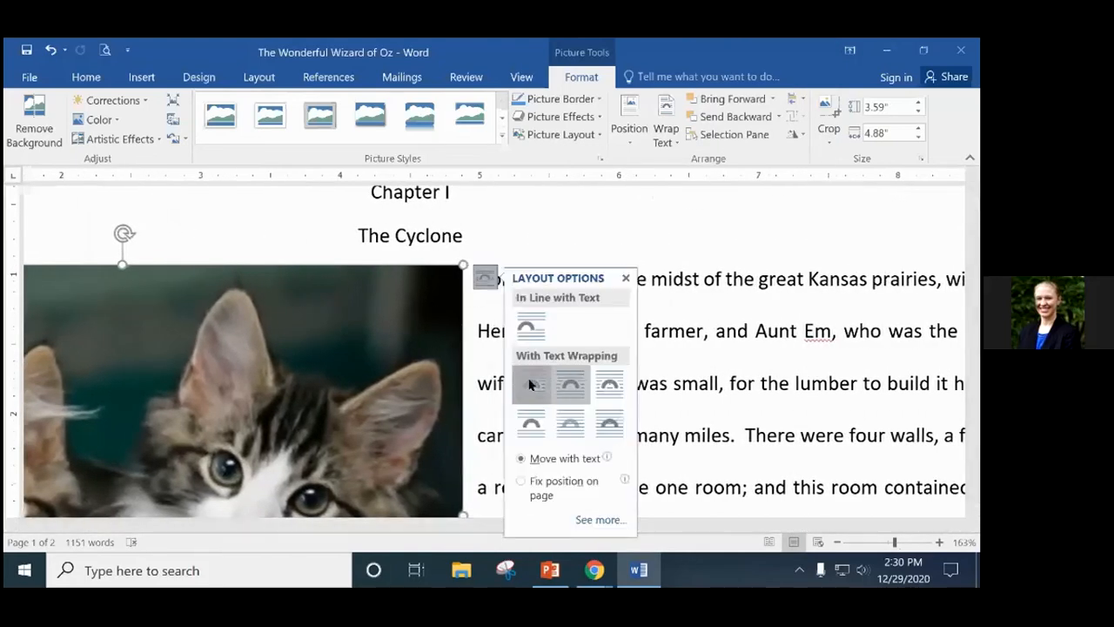
{"action": "left_click", "coordinate": [530, 383]}
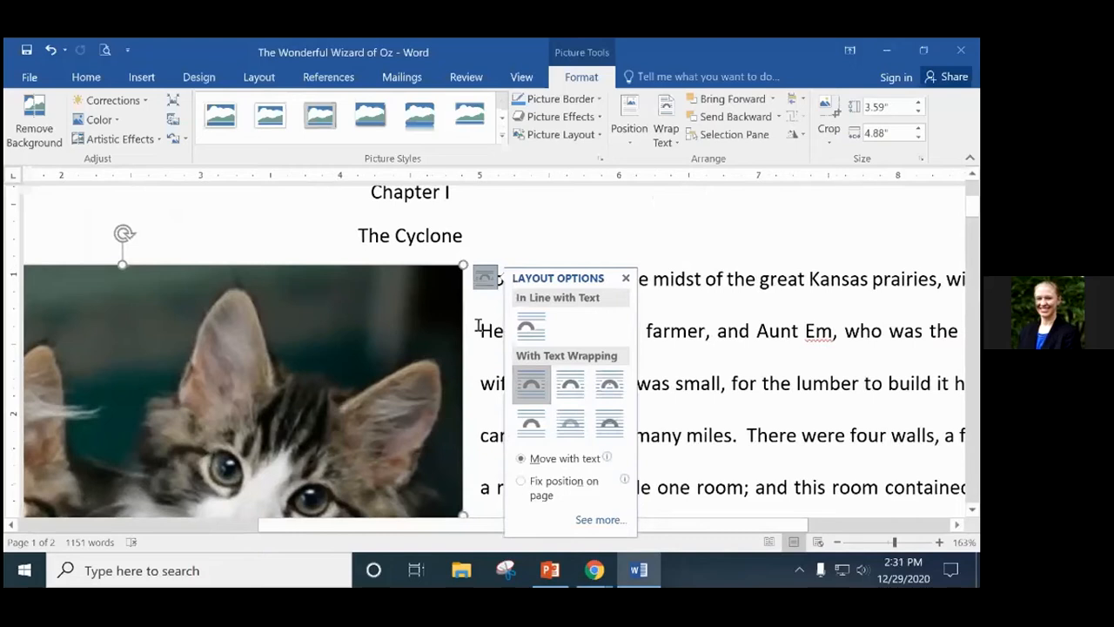
{"action": "left_click", "coordinate": [572, 380]}
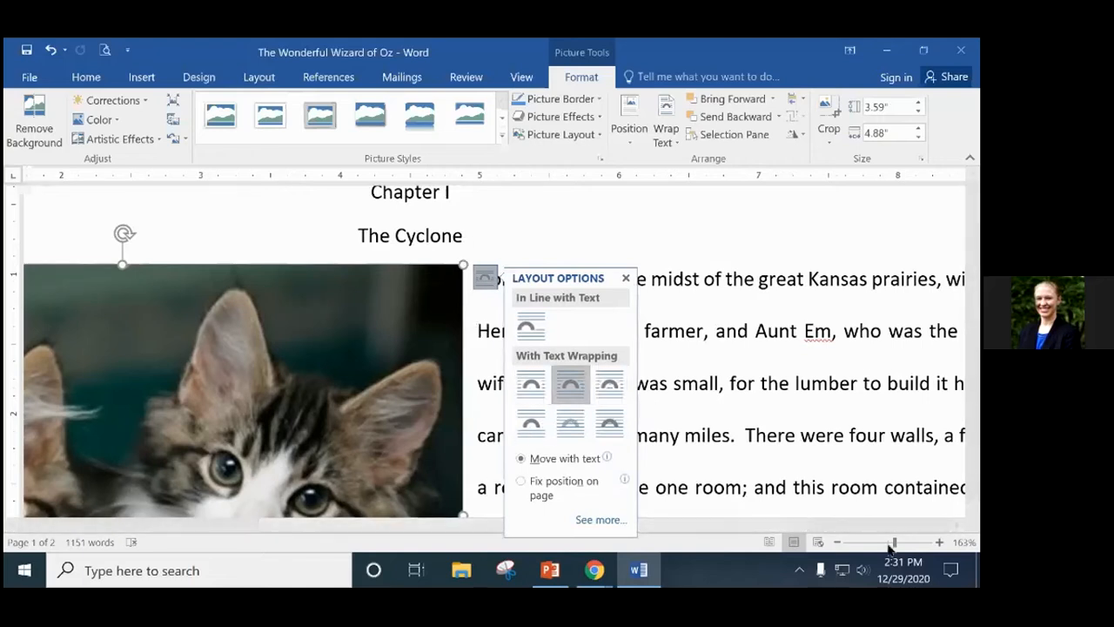
Settle on Through wrapping so the opening paragraph flows around the kitten photo.
{"action": "left_click_drag", "start_coordinate": [894, 542], "coordinate": [884, 543]}
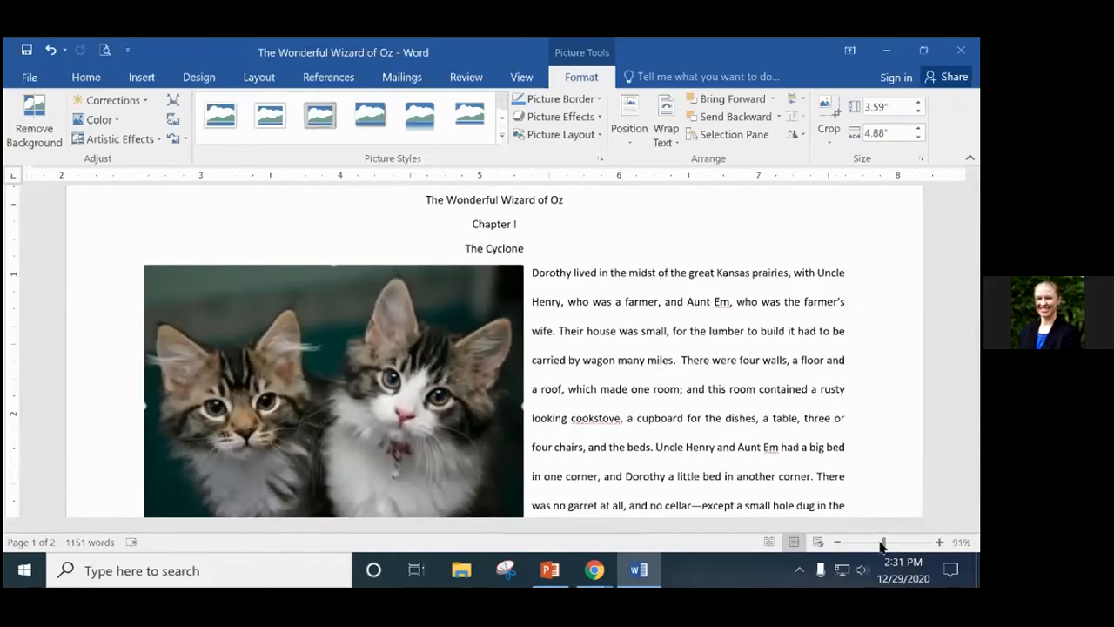
{"action": "left_click", "coordinate": [545, 276]}
{"action": "left_click", "coordinate": [670, 384]}
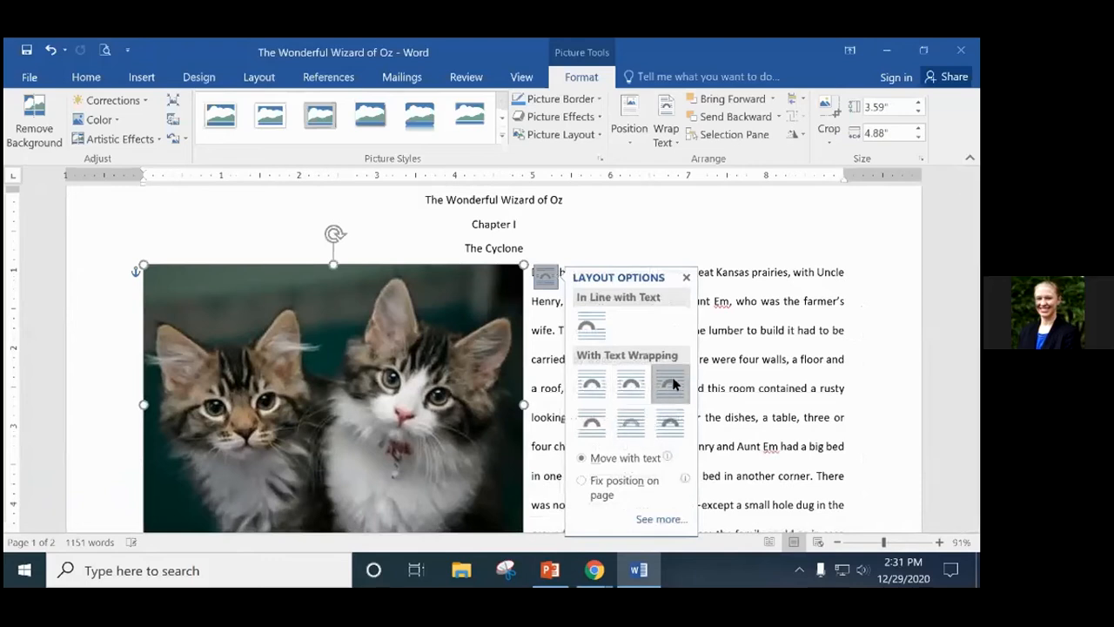
{"action": "left_click", "coordinate": [770, 409]}
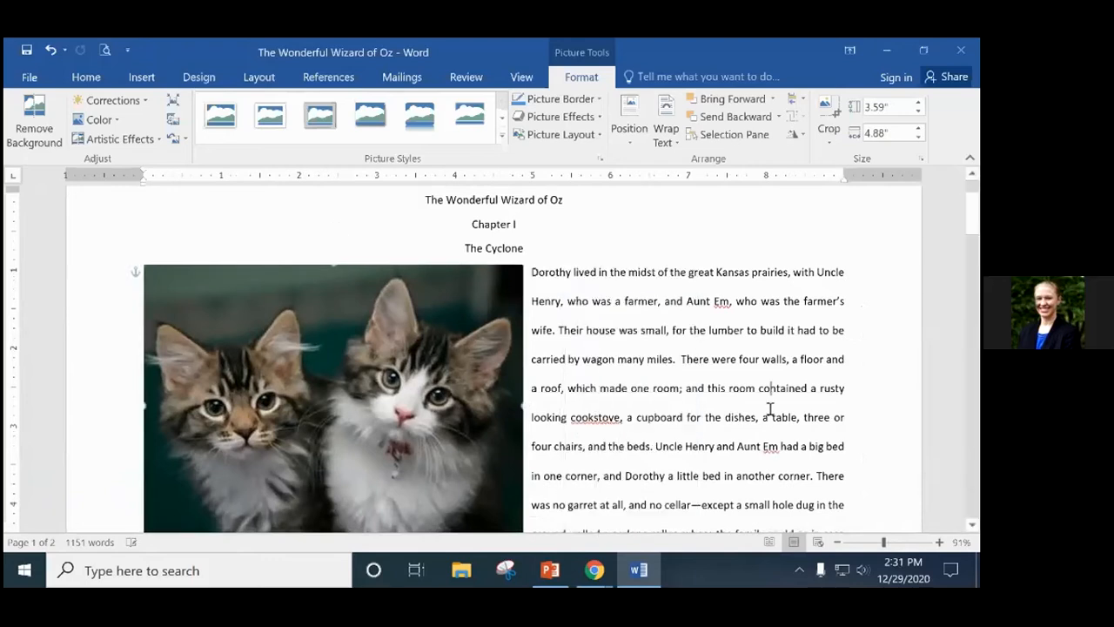
{"action": "scroll", "coordinate": [770, 409], "scroll_direction": "down", "scroll_amount": 1}
Select the kitten photo and try Top and Bottom wrapping.
{"action": "left_click", "coordinate": [528, 213]}
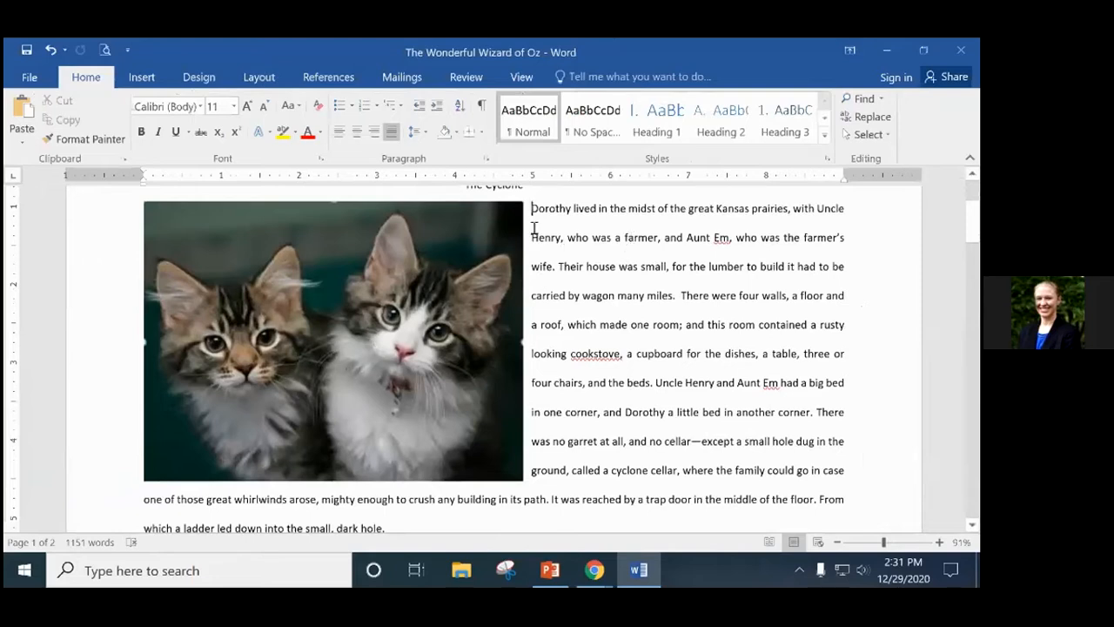
{"action": "left_click", "coordinate": [405, 273]}
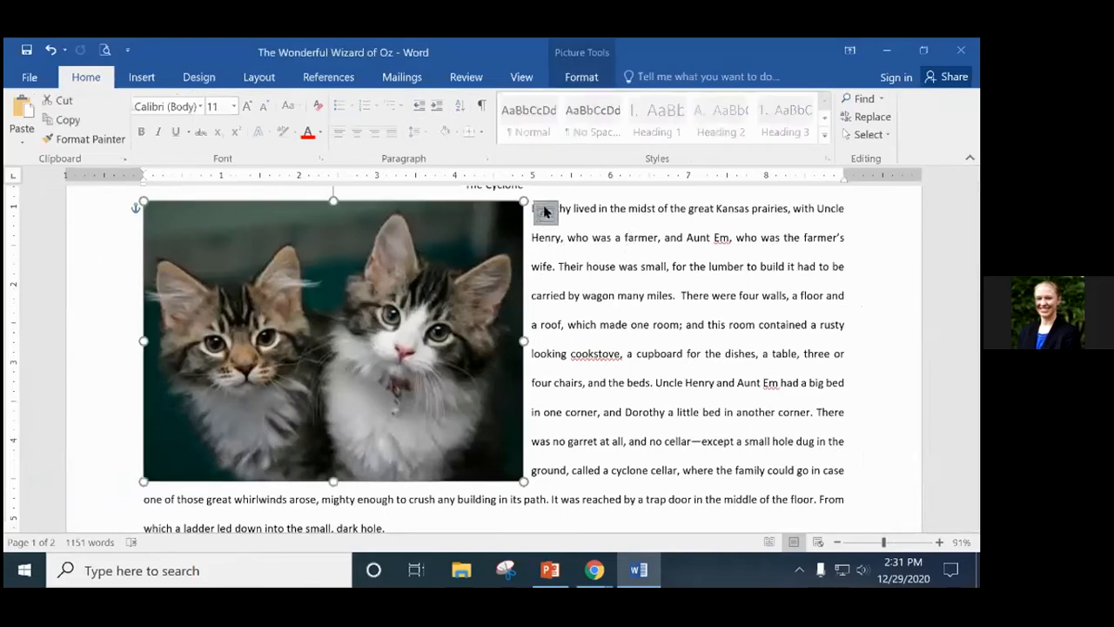
{"action": "left_click", "coordinate": [544, 211]}
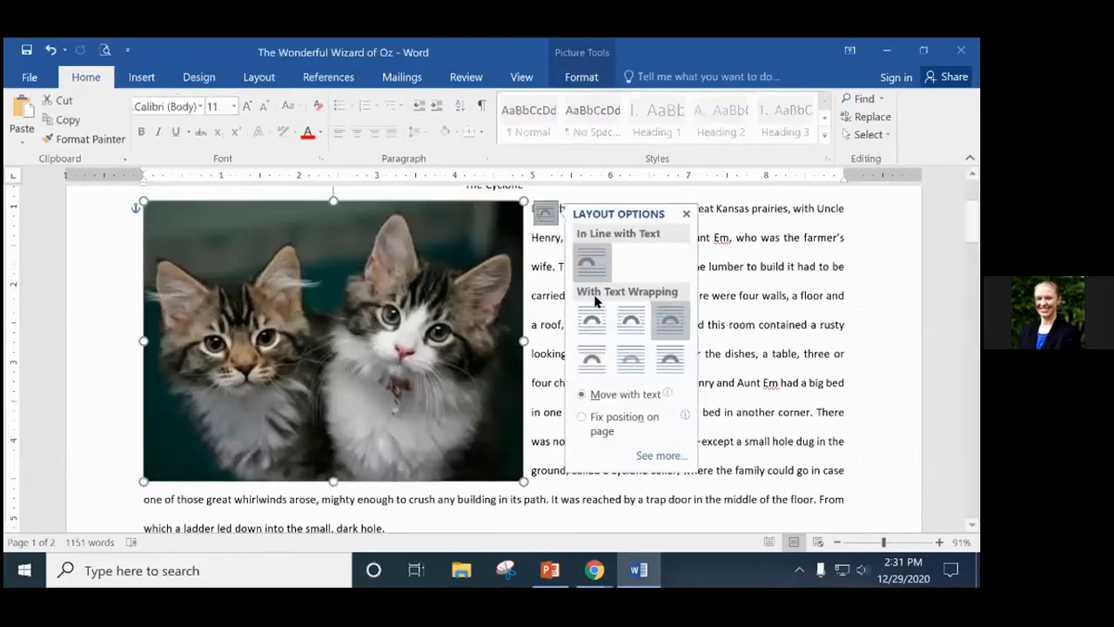
{"action": "left_click", "coordinate": [587, 358]}
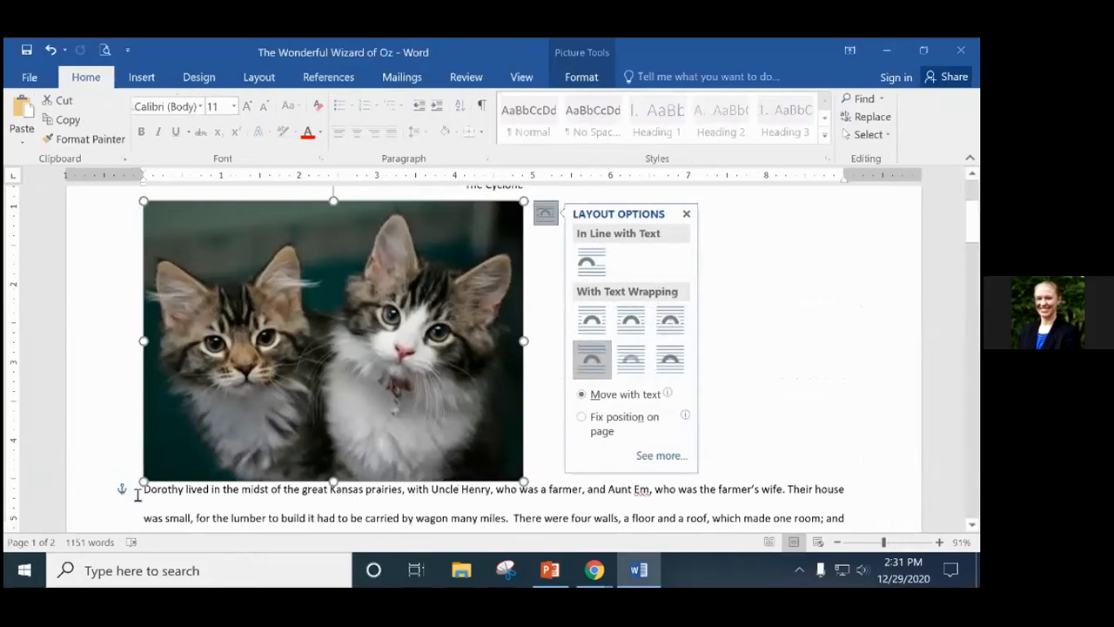
{"action": "scroll", "coordinate": [550, 489], "scroll_direction": "up", "scroll_amount": 2}
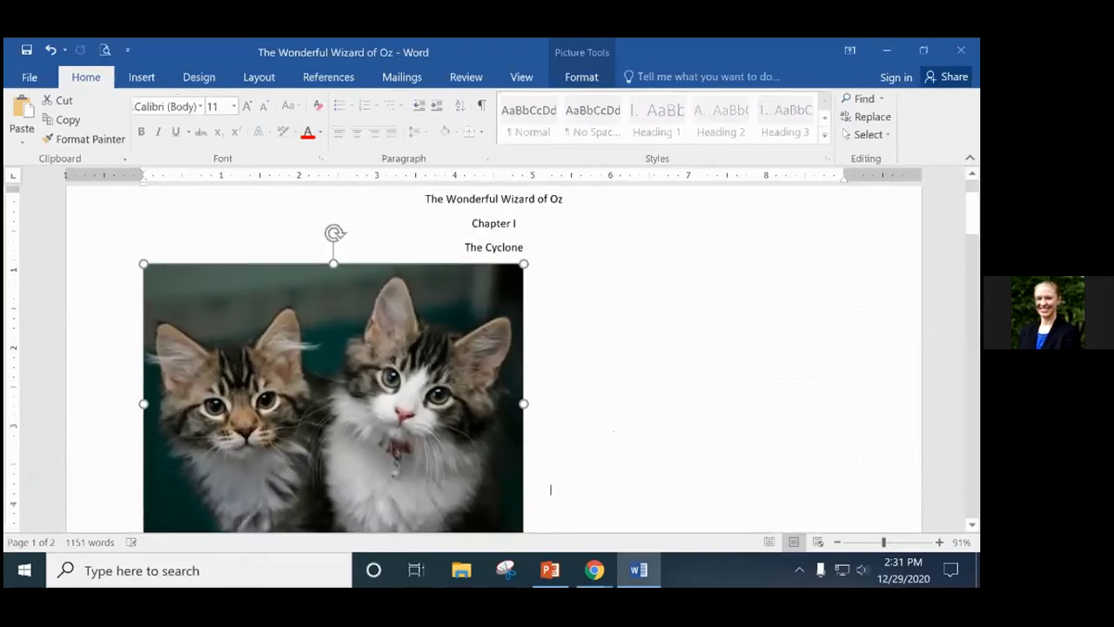
{"action": "scroll", "coordinate": [562, 358], "scroll_direction": "down", "scroll_amount": 2}
{"action": "scroll", "coordinate": [606, 322], "scroll_direction": "up", "scroll_amount": 2}
Try Behind Text, then In Front of Text wrapping on the photo.
{"action": "left_click", "coordinate": [487, 328]}
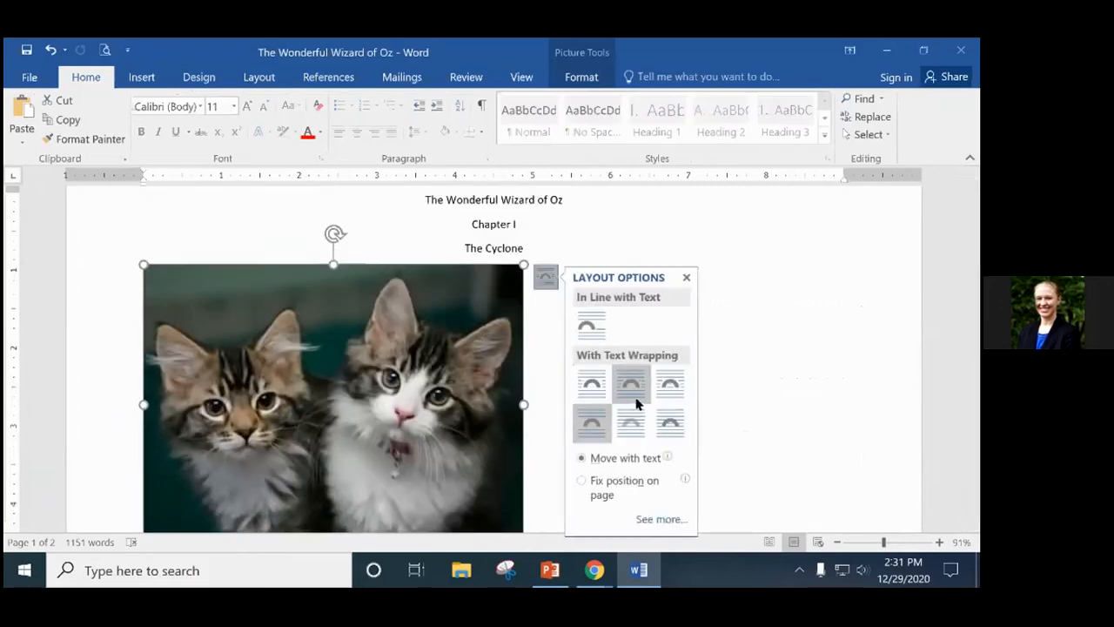
{"action": "scroll", "coordinate": [516, 398], "scroll_direction": "down", "scroll_amount": 2}
{"action": "scroll", "coordinate": [514, 397], "scroll_direction": "up", "scroll_amount": 2}
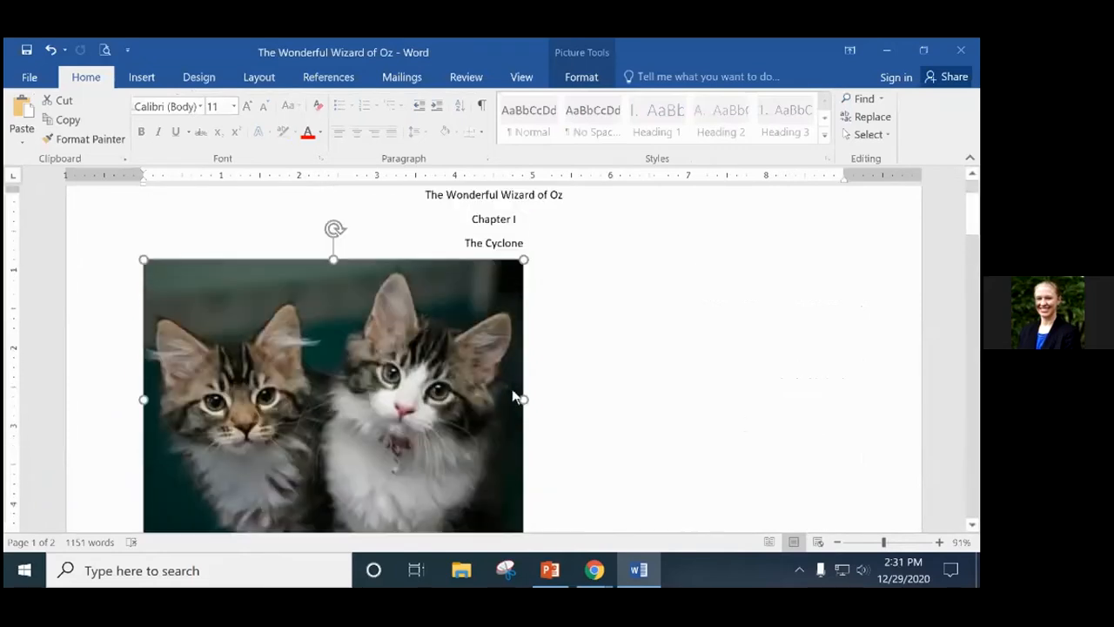
{"action": "left_click", "coordinate": [545, 277]}
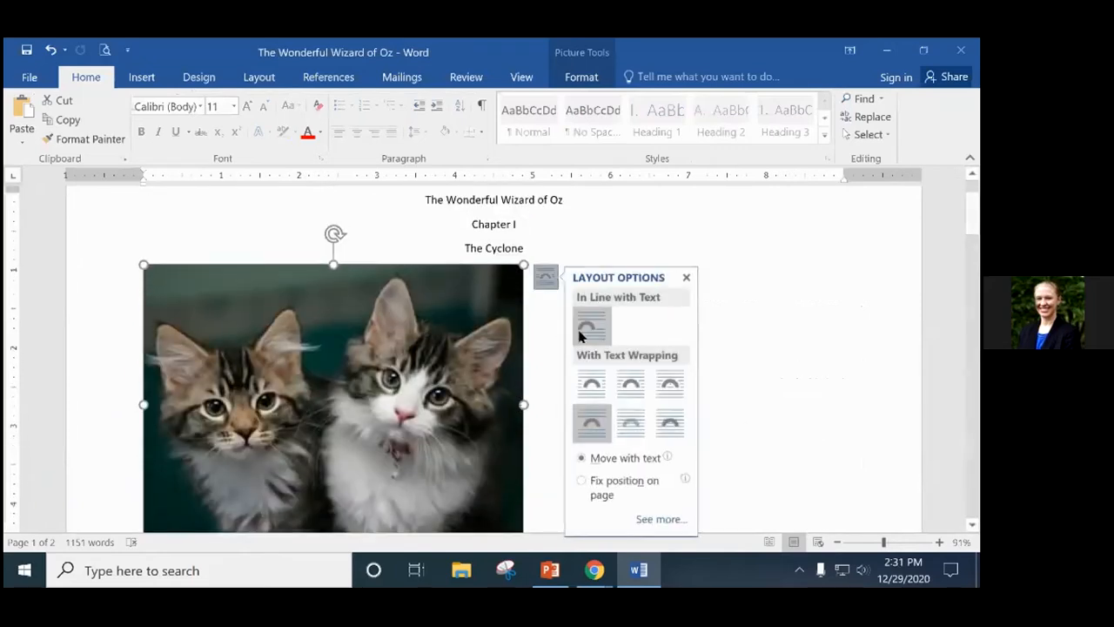
{"action": "left_click", "coordinate": [641, 424]}
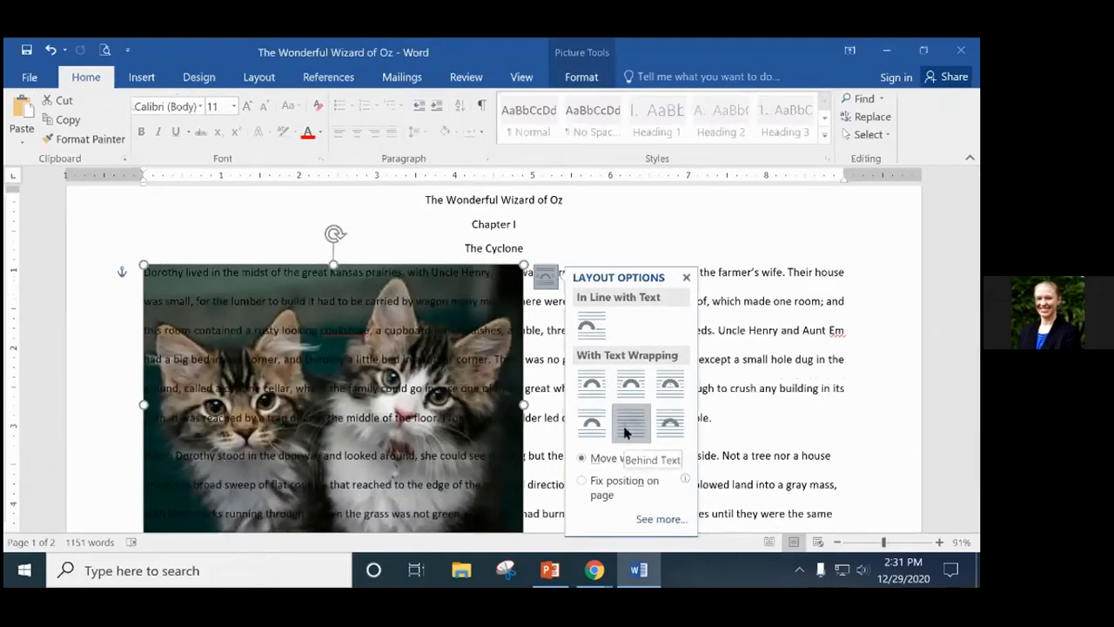
{"action": "left_click", "coordinate": [671, 425]}
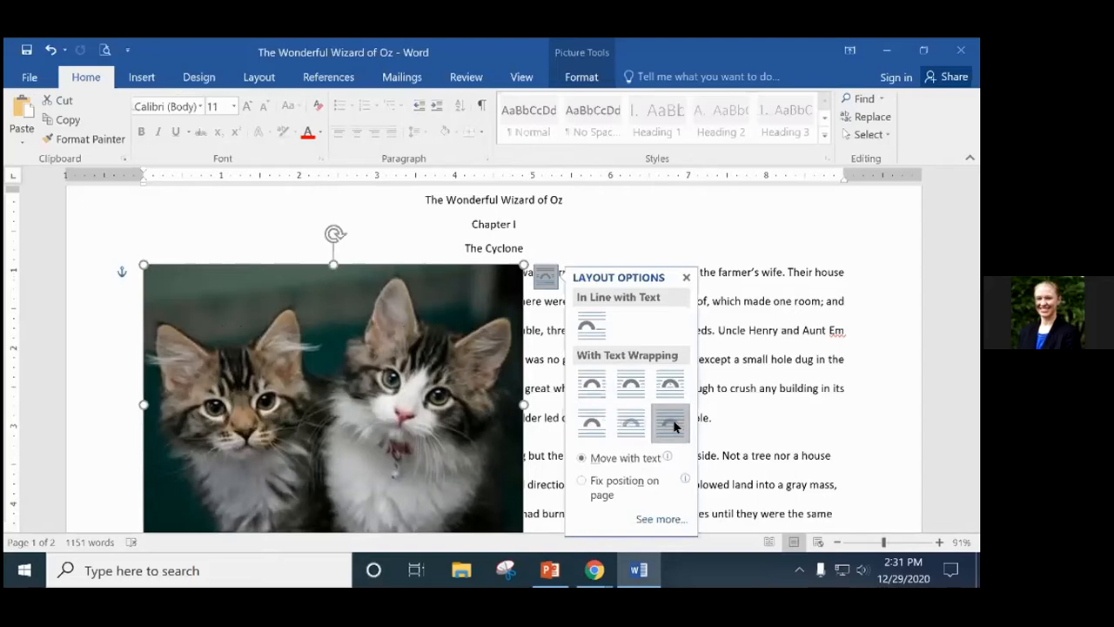
{"action": "left_click", "coordinate": [686, 276]}
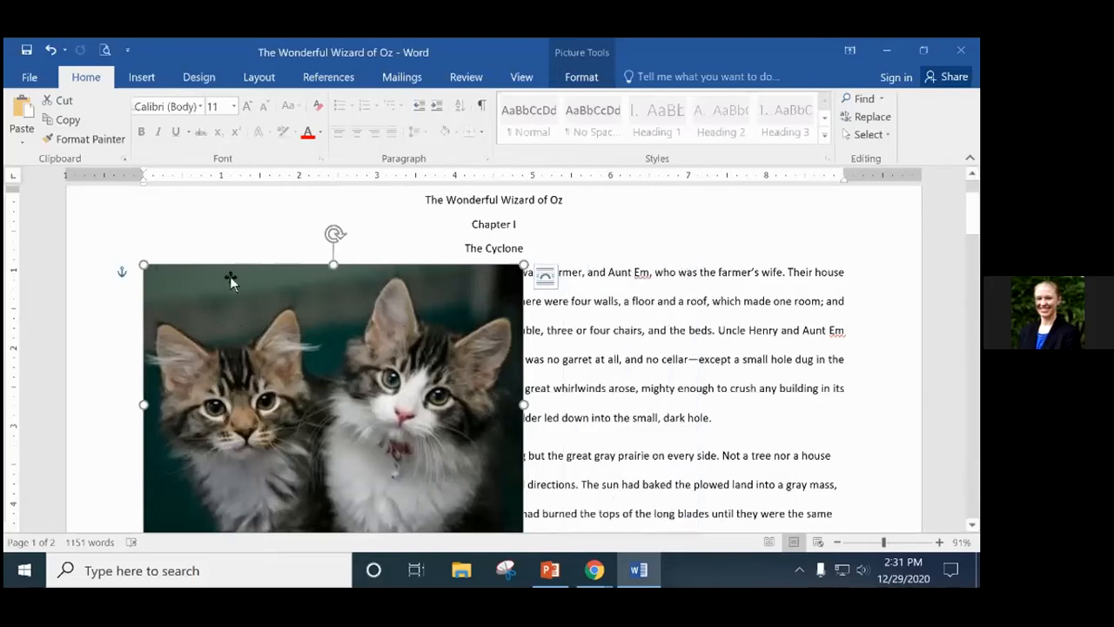
Return the photo to Square wrapping with the text beside it.
{"action": "left_click", "coordinate": [546, 277]}
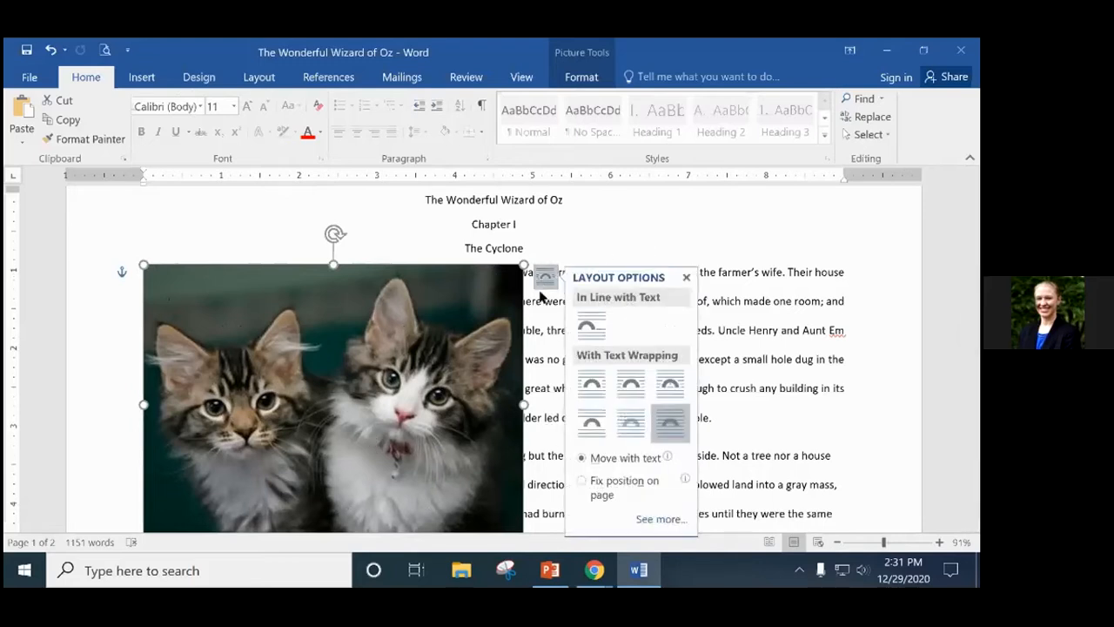
{"action": "left_click", "coordinate": [589, 387]}
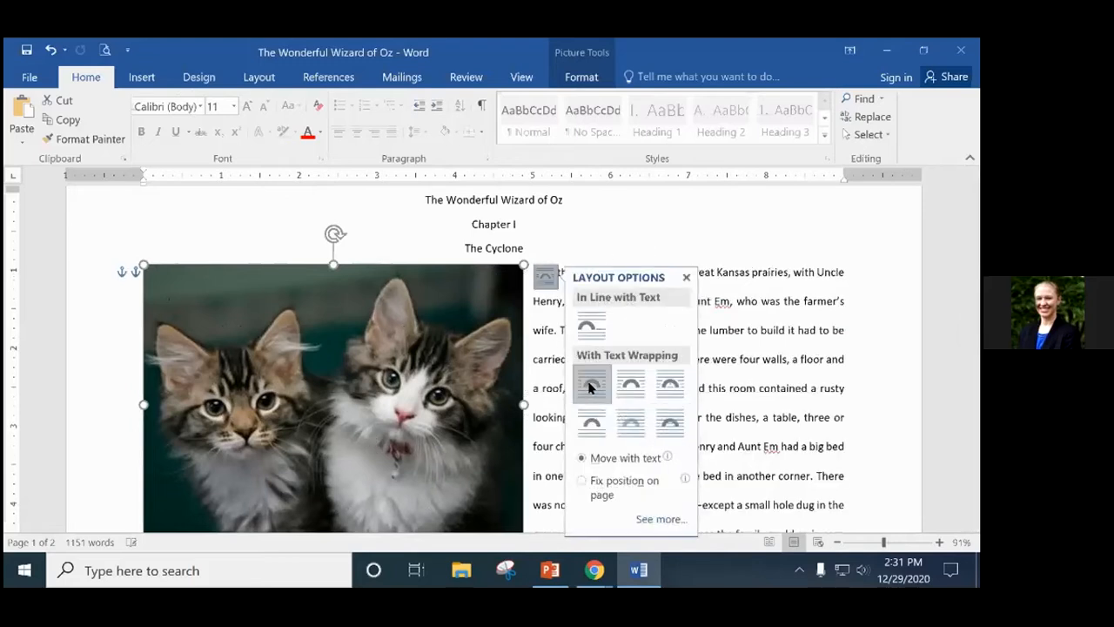
{"action": "left_click", "coordinate": [684, 277]}
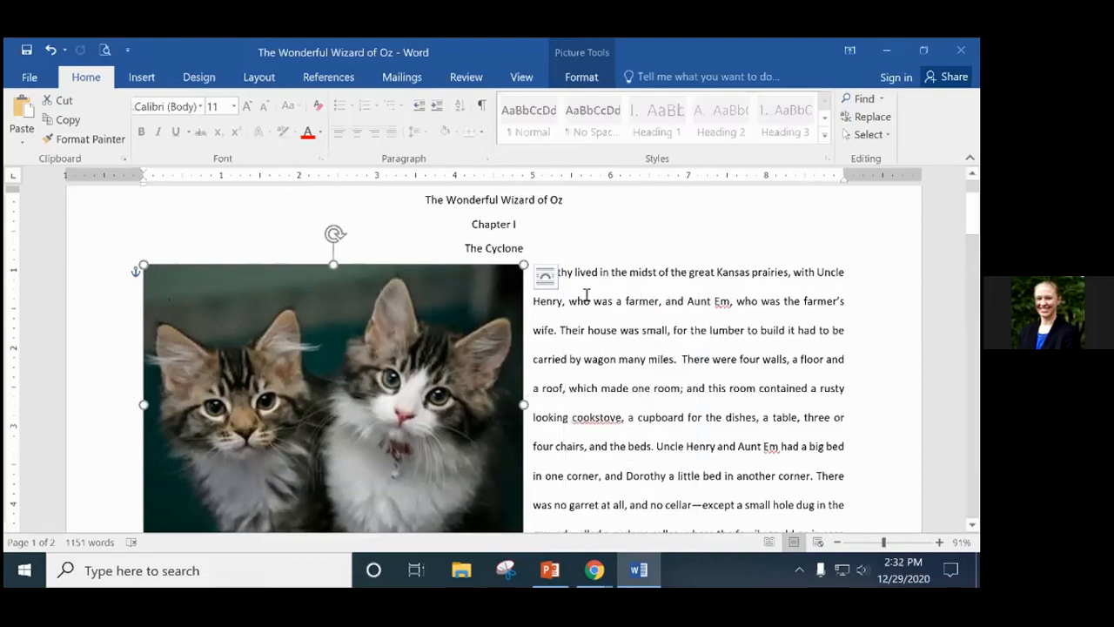
{"action": "scroll", "coordinate": [669, 344], "scroll_direction": "down", "scroll_amount": 2}
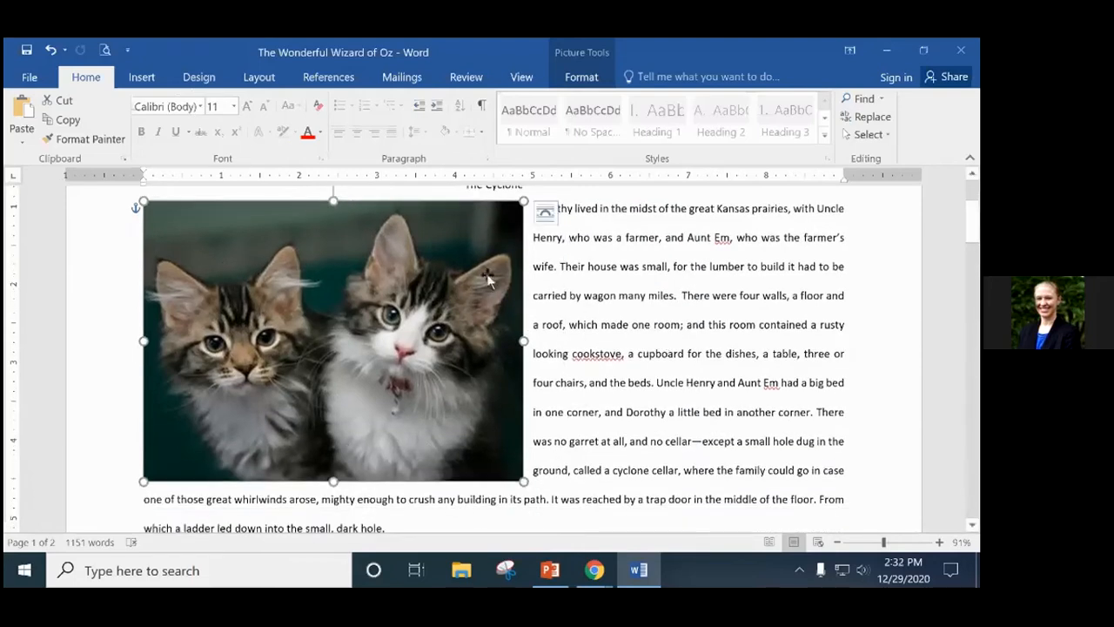
{"action": "left_click", "coordinate": [545, 215]}
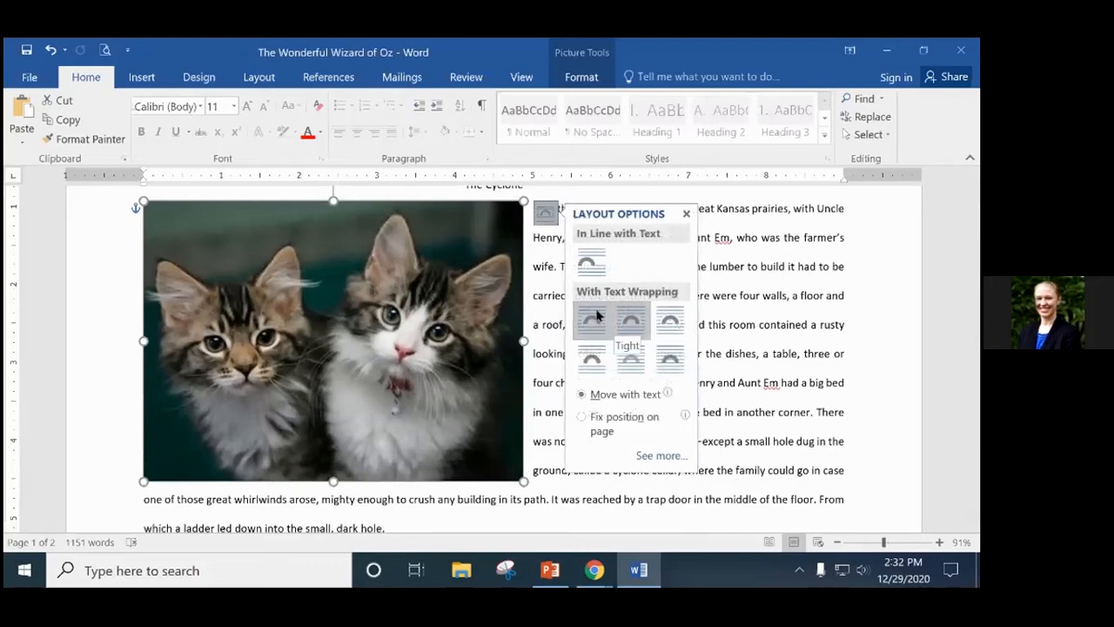
{"action": "left_click", "coordinate": [757, 324]}
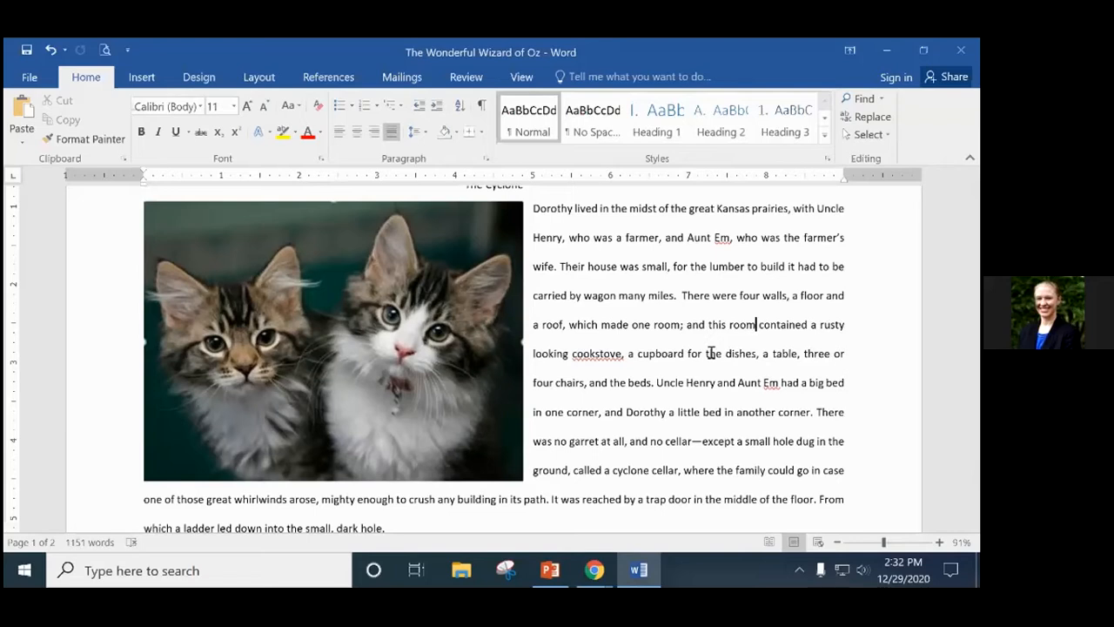
{"action": "scroll", "coordinate": [713, 357], "scroll_direction": "up", "scroll_amount": 1}
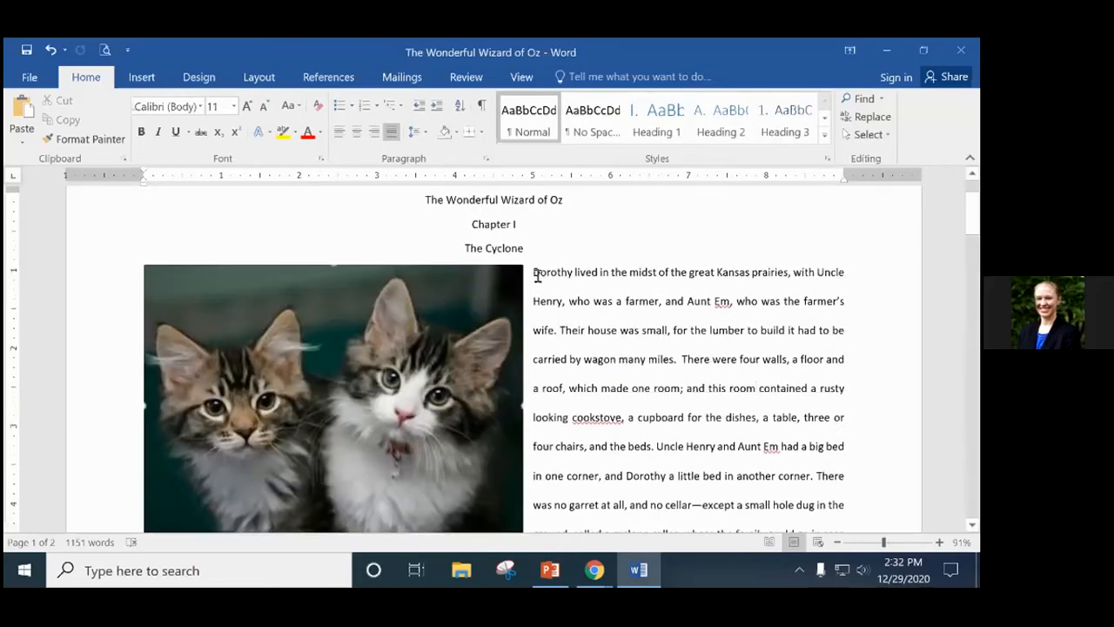
{"action": "left_click", "coordinate": [471, 299]}
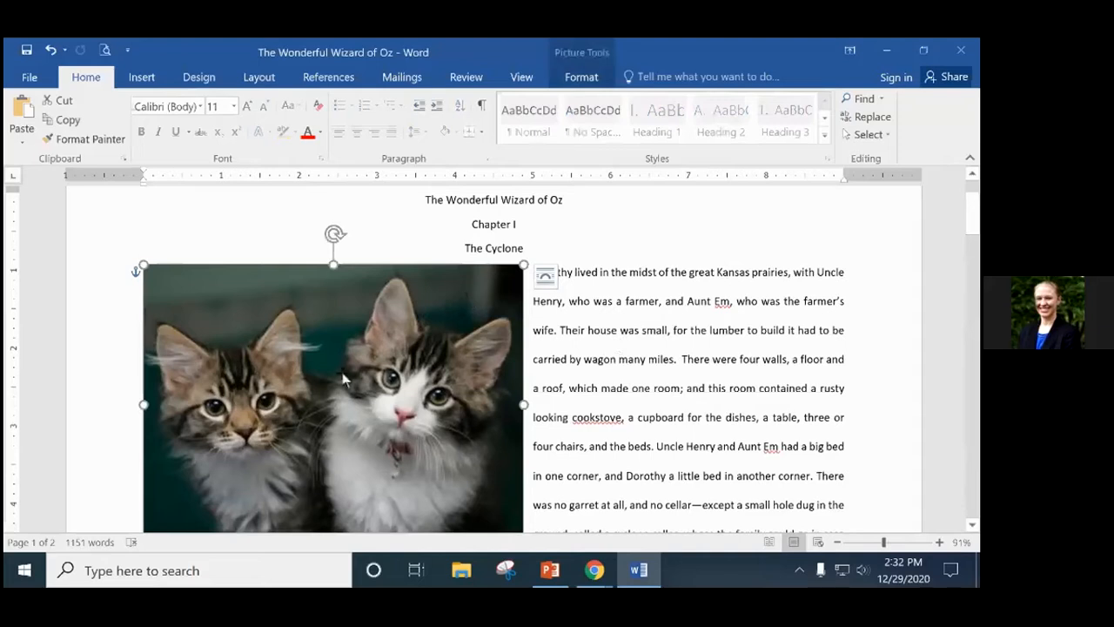
{"action": "left_click", "coordinate": [545, 277]}
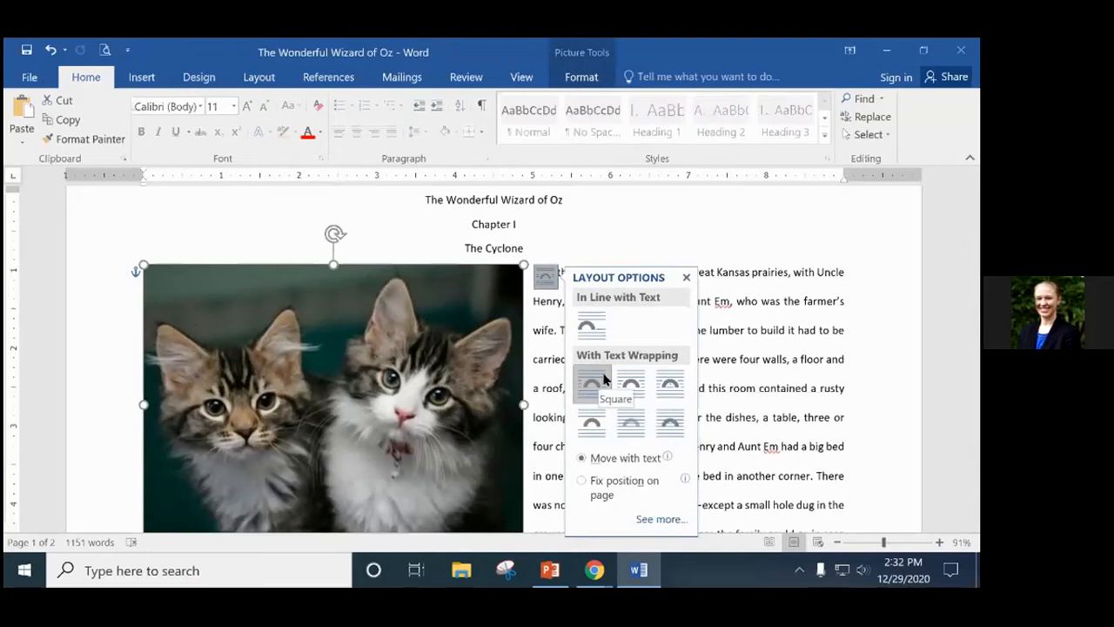
{"action": "left_click", "coordinate": [687, 278]}
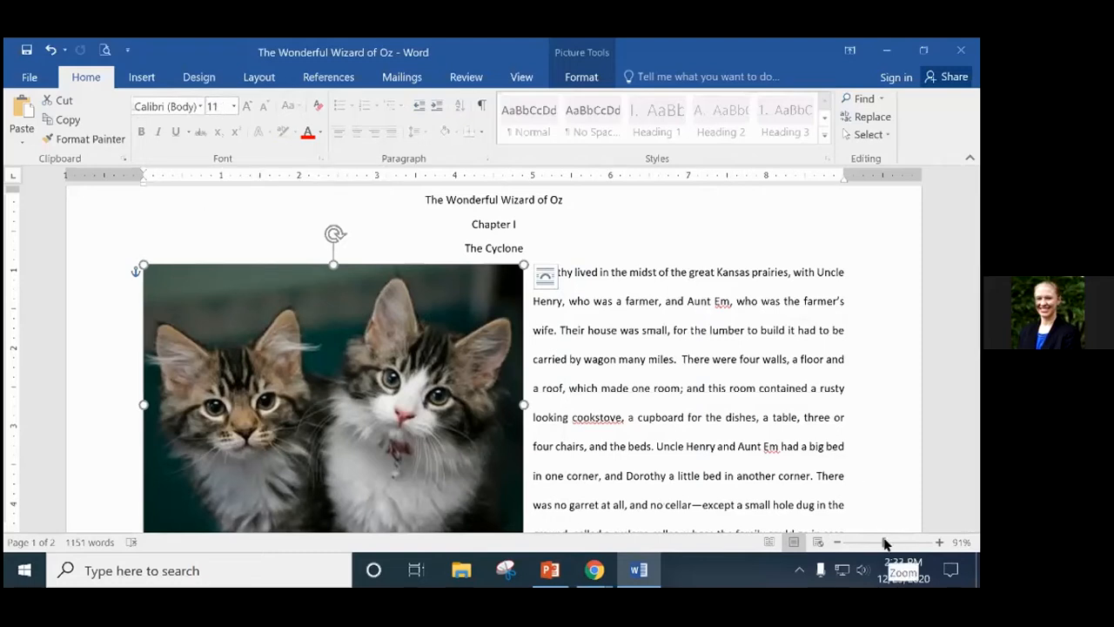
{"action": "left_click_drag", "start_coordinate": [884, 542], "coordinate": [894, 541]}
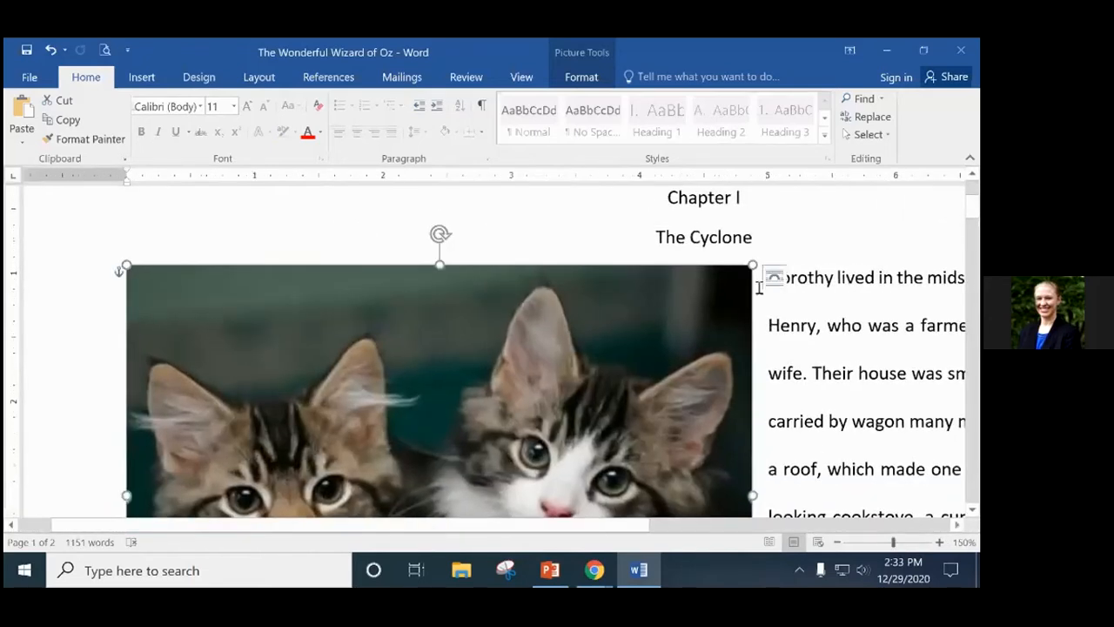
{"action": "left_click", "coordinate": [766, 420]}
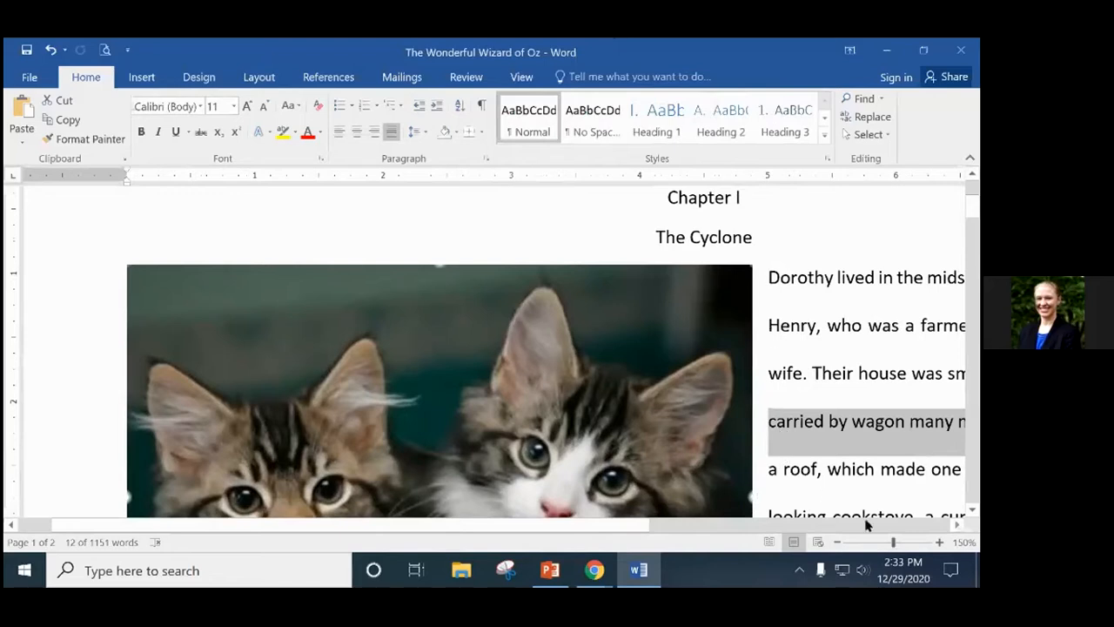
{"action": "left_click_drag", "start_coordinate": [893, 541], "coordinate": [889, 542]}
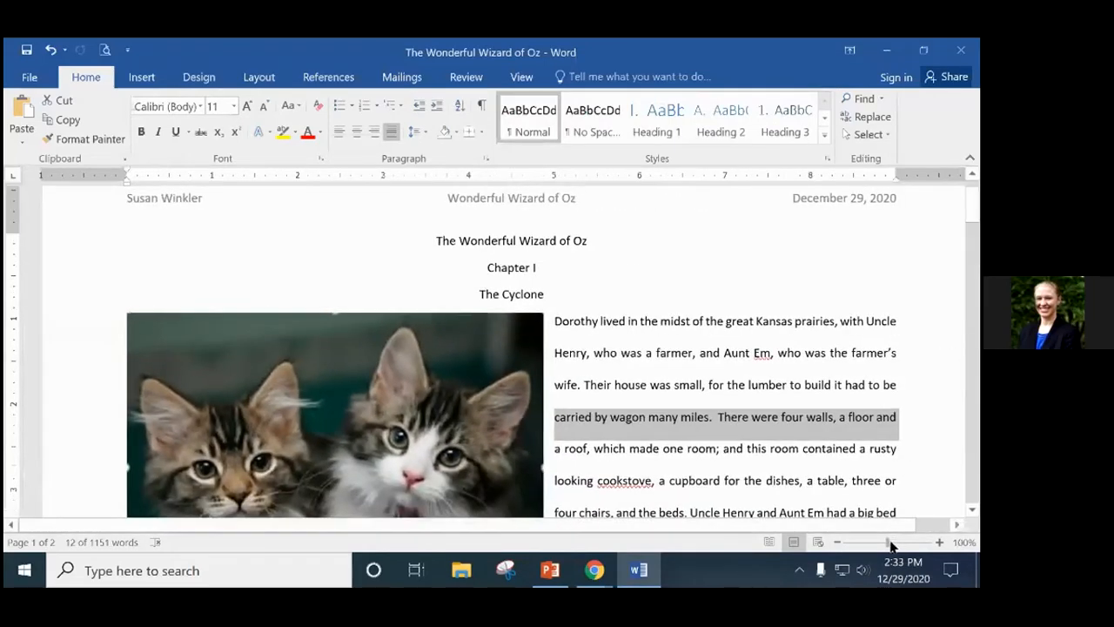
{"action": "left_click", "coordinate": [912, 352]}
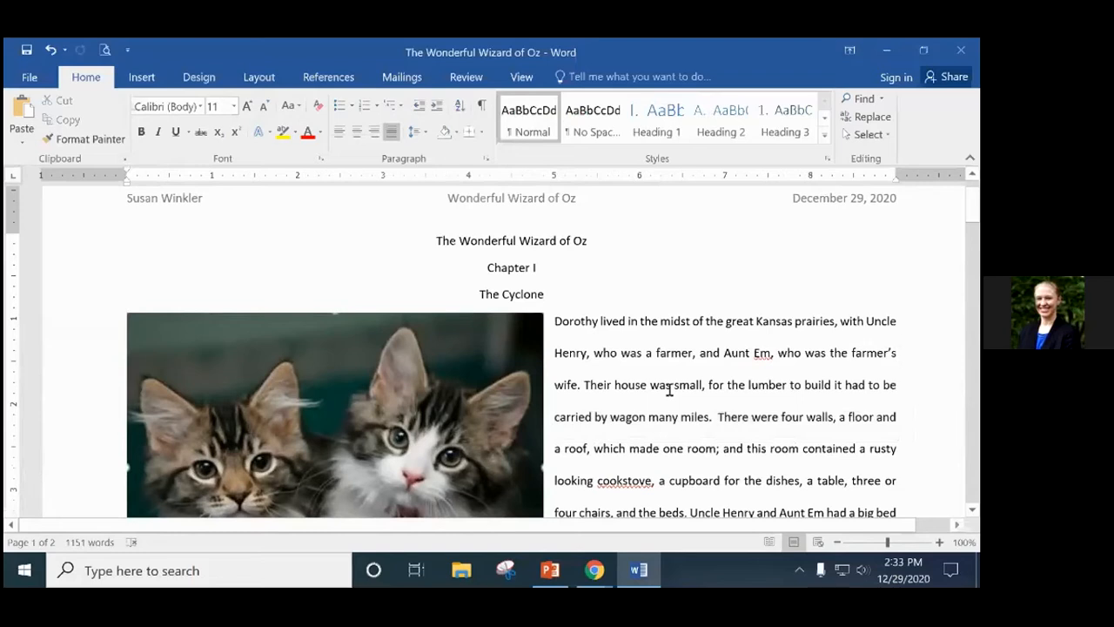
{"action": "scroll", "coordinate": [567, 353], "scroll_direction": "down", "scroll_amount": 1}
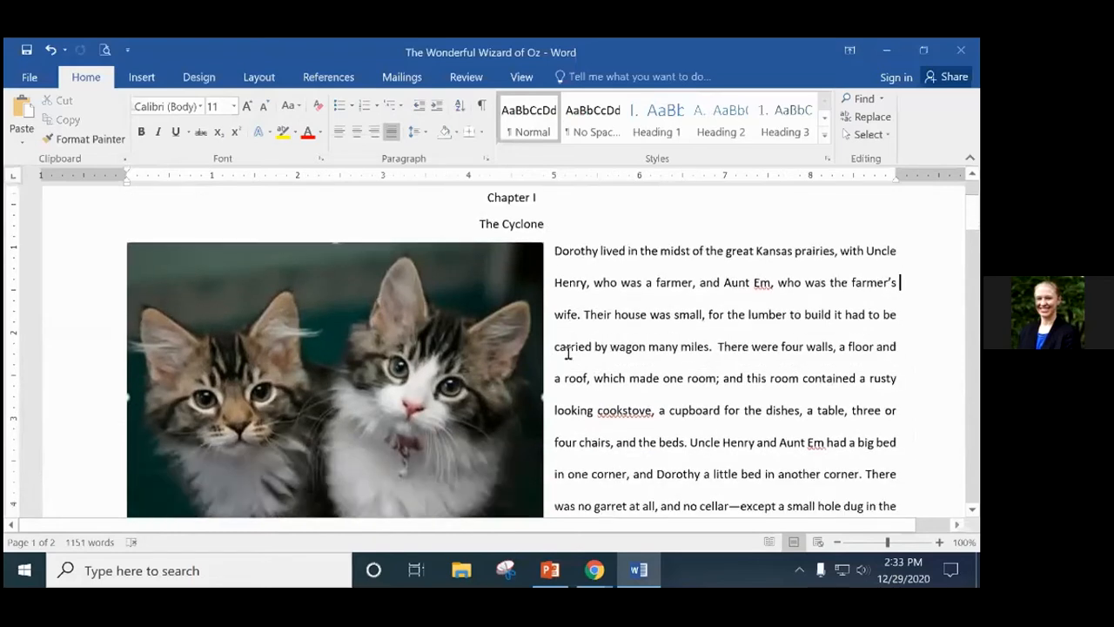
{"action": "left_click", "coordinate": [440, 359]}
{"action": "left_click", "coordinate": [770, 314]}
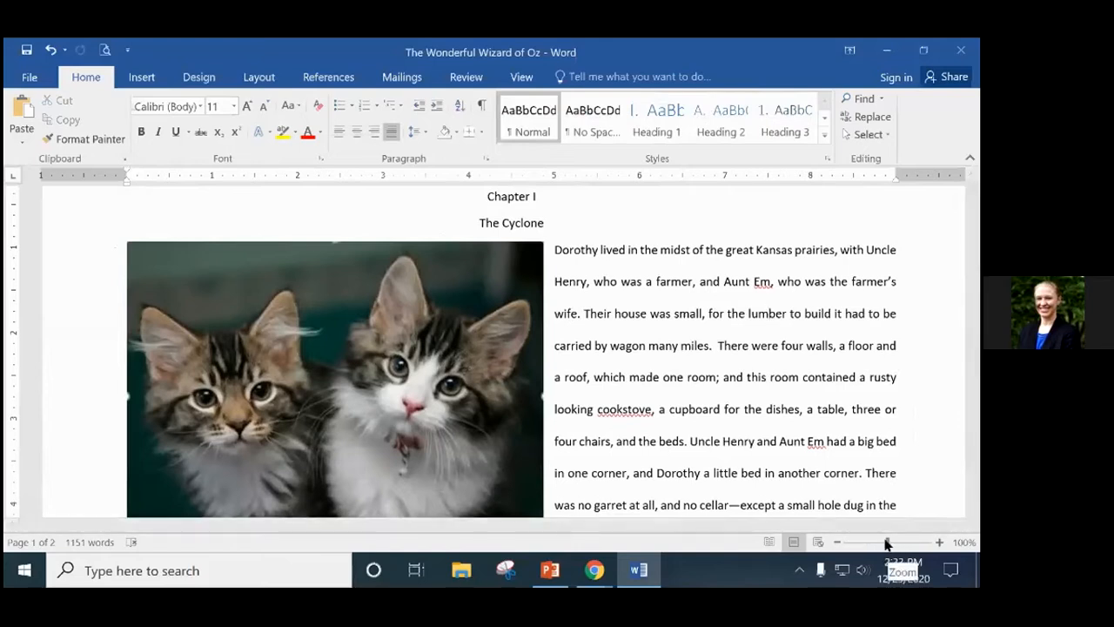
{"action": "left_click_drag", "start_coordinate": [890, 543], "coordinate": [885, 543]}
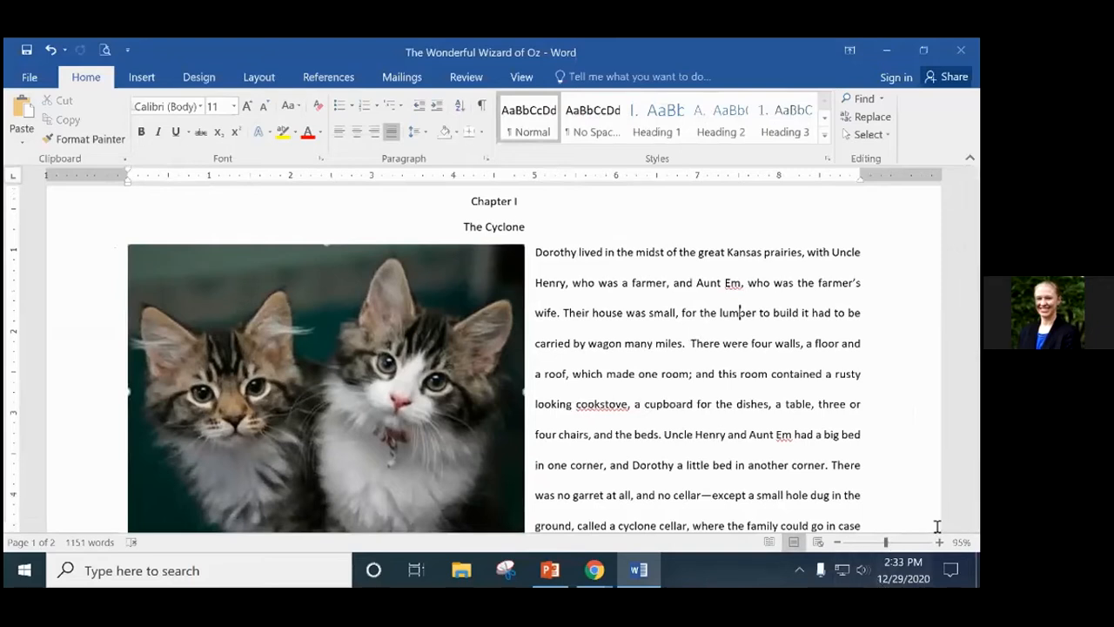
{"action": "mouse_move", "coordinate": [886, 544]}
{"action": "left_mouse_down"}
{"action": "mouse_move", "coordinate": [875, 549]}
{"action": "mouse_move", "coordinate": [895, 543]}
{"action": "mouse_move", "coordinate": [875, 542]}
{"action": "left_mouse_up"}
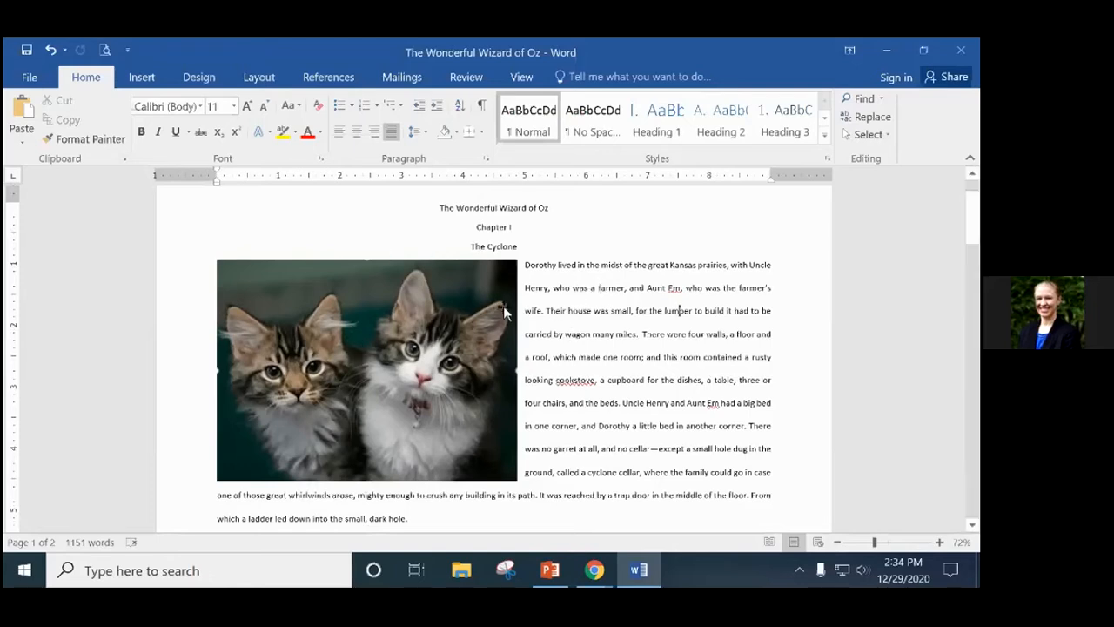
{"action": "left_click", "coordinate": [388, 319]}
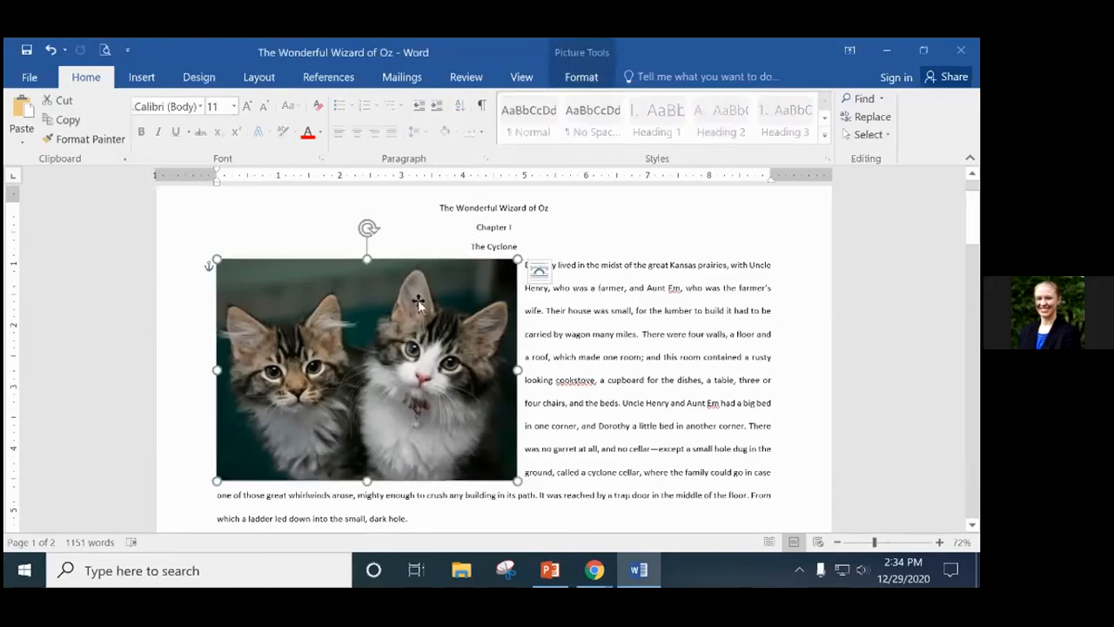
{"action": "left_click_drag", "start_coordinate": [875, 544], "coordinate": [854, 545]}
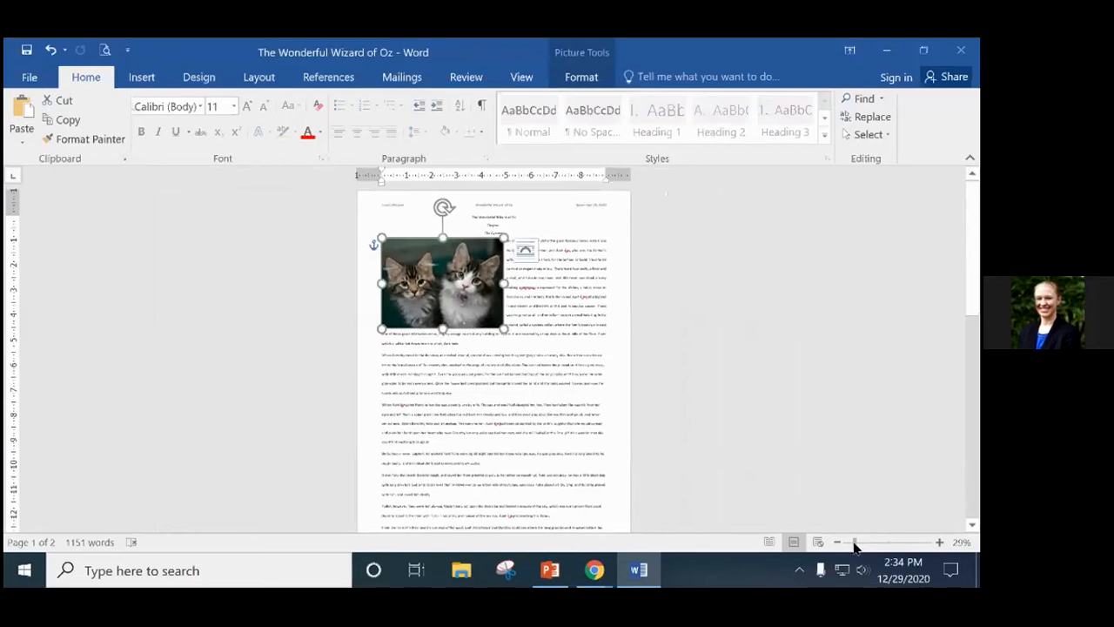
{"action": "left_click_drag", "start_coordinate": [854, 546], "coordinate": [875, 545]}
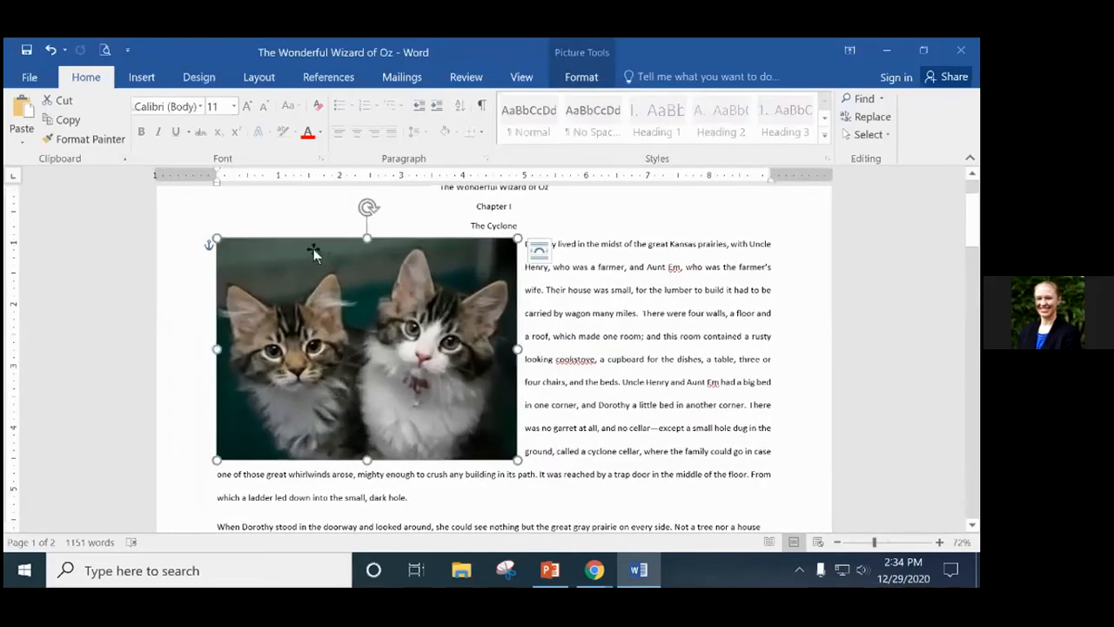
Shrink the kitten photo using its corner and side handles, nudging it slightly left.
{"action": "left_click", "coordinate": [786, 298]}
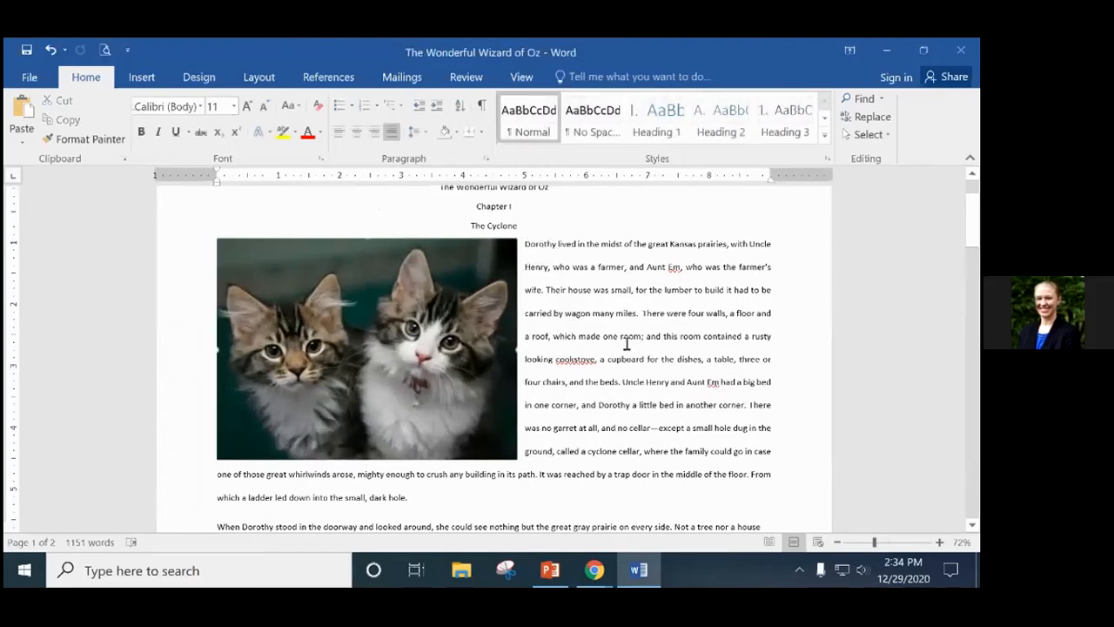
{"action": "left_click", "coordinate": [344, 320]}
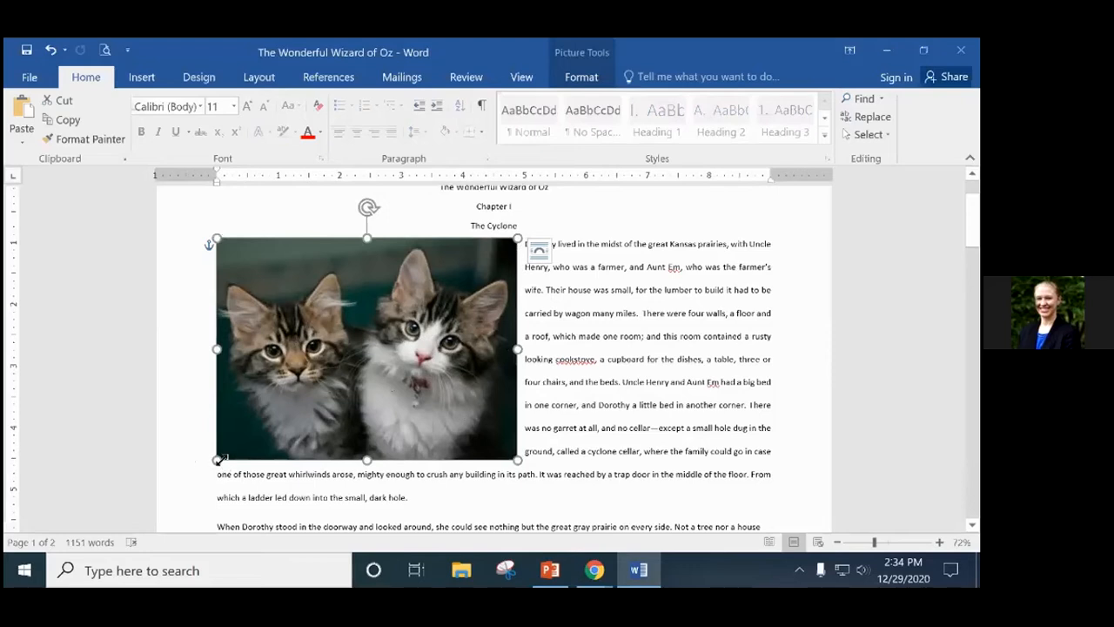
{"action": "left_click_drag", "start_coordinate": [219, 459], "coordinate": [242, 442]}
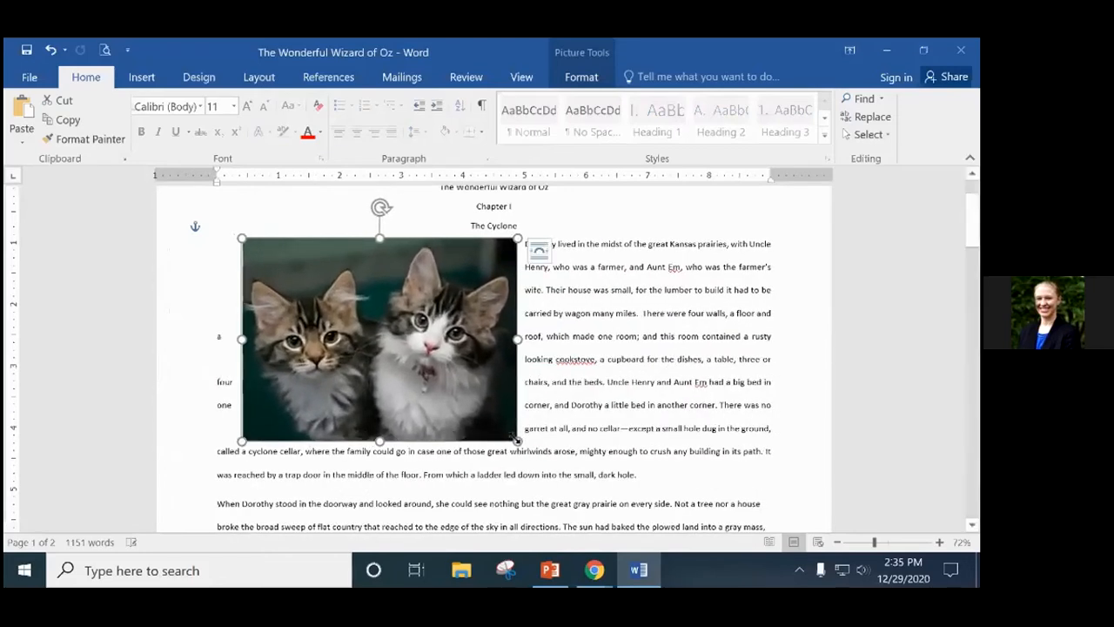
{"action": "left_click_drag", "start_coordinate": [507, 432], "coordinate": [428, 359]}
{"action": "left_click_drag", "start_coordinate": [362, 293], "coordinate": [339, 287]}
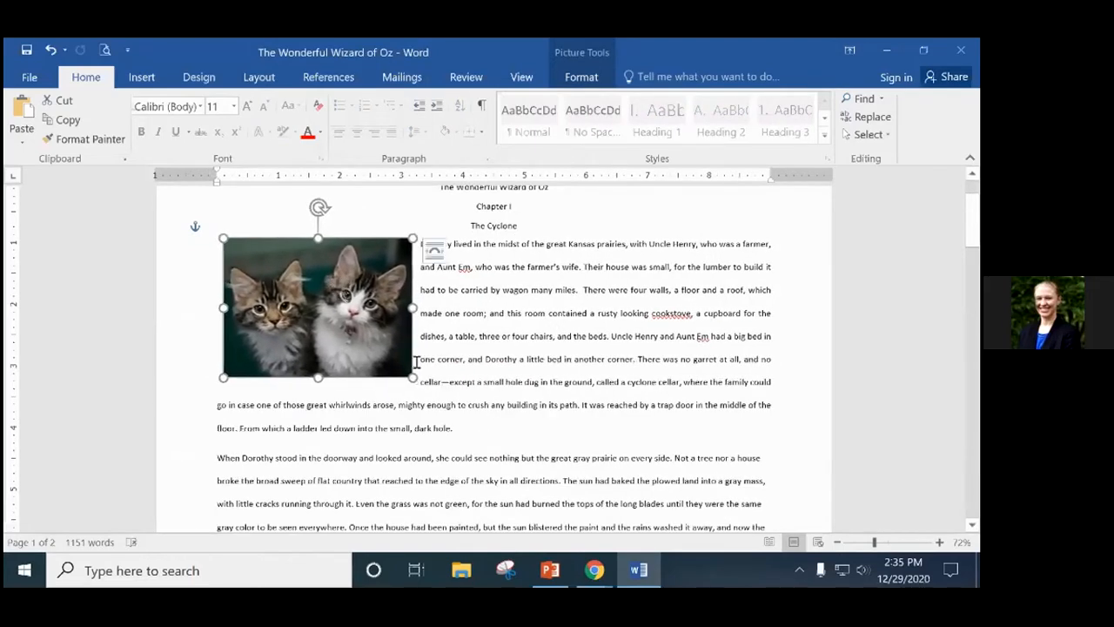
{"action": "mouse_move", "coordinate": [412, 376]}
{"action": "left_mouse_down"}
{"action": "mouse_move", "coordinate": [456, 407]}
{"action": "mouse_move", "coordinate": [388, 352]}
{"action": "mouse_move", "coordinate": [435, 398]}
{"action": "mouse_move", "coordinate": [426, 388]}
{"action": "left_mouse_up"}
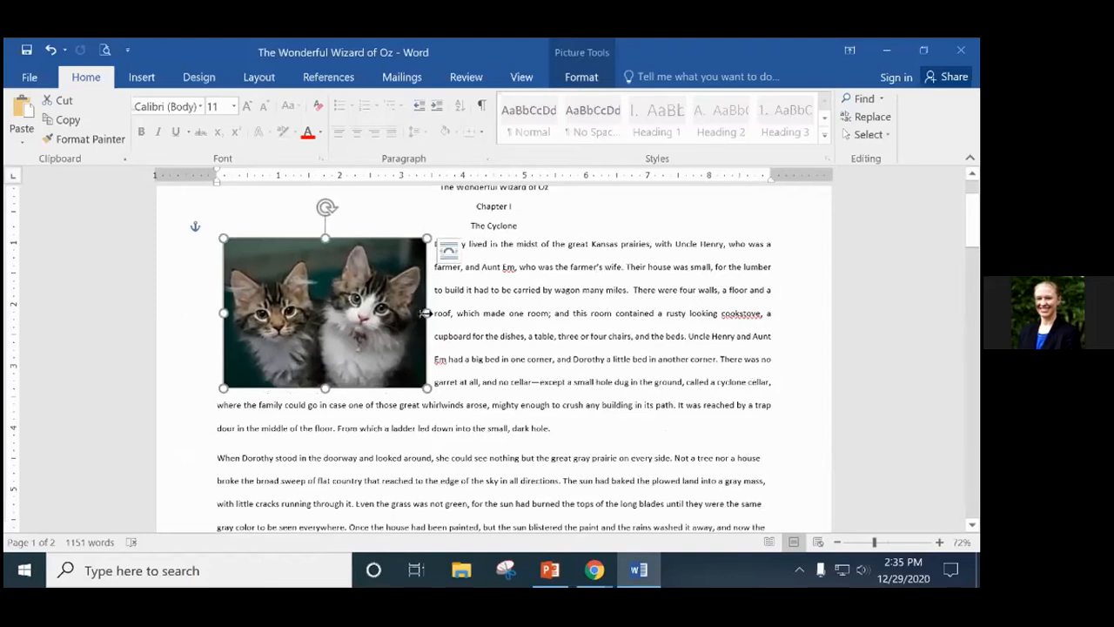
{"action": "mouse_move", "coordinate": [426, 312]}
{"action": "left_mouse_down"}
{"action": "mouse_move", "coordinate": [356, 313]}
{"action": "mouse_move", "coordinate": [414, 313]}
{"action": "left_mouse_up"}
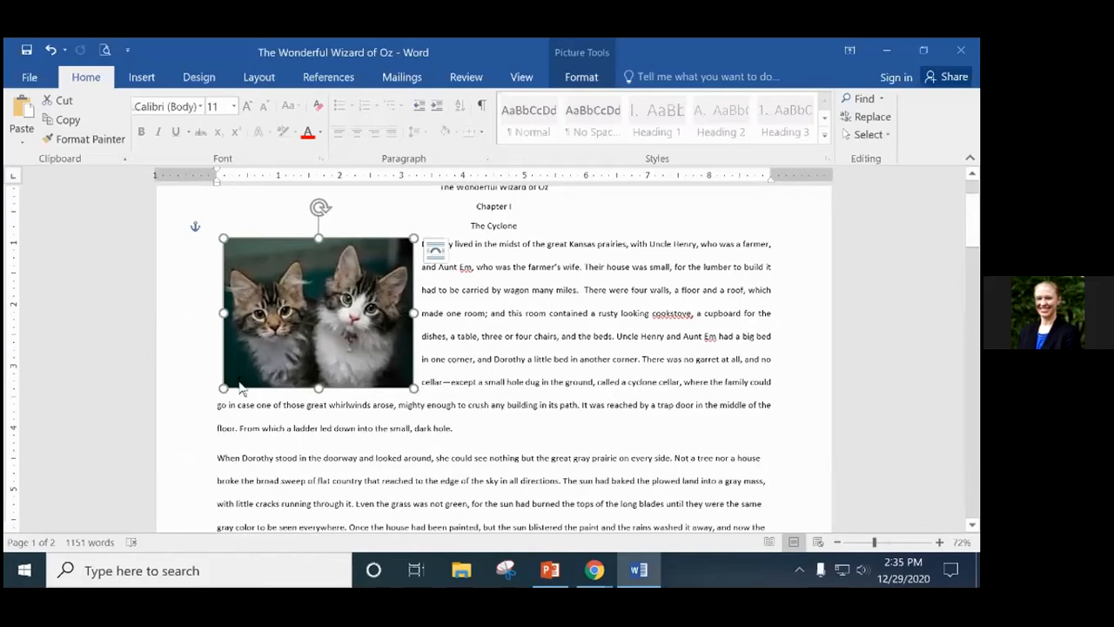
{"action": "mouse_move", "coordinate": [223, 314]}
{"action": "left_mouse_down"}
{"action": "mouse_move", "coordinate": [311, 300]}
{"action": "mouse_move", "coordinate": [222, 301]}
{"action": "left_mouse_up"}
{"action": "mouse_move", "coordinate": [412, 390]}
{"action": "left_mouse_down"}
{"action": "mouse_move", "coordinate": [378, 348]}
{"action": "mouse_move", "coordinate": [385, 373]}
{"action": "mouse_move", "coordinate": [406, 369]}
{"action": "left_mouse_up"}
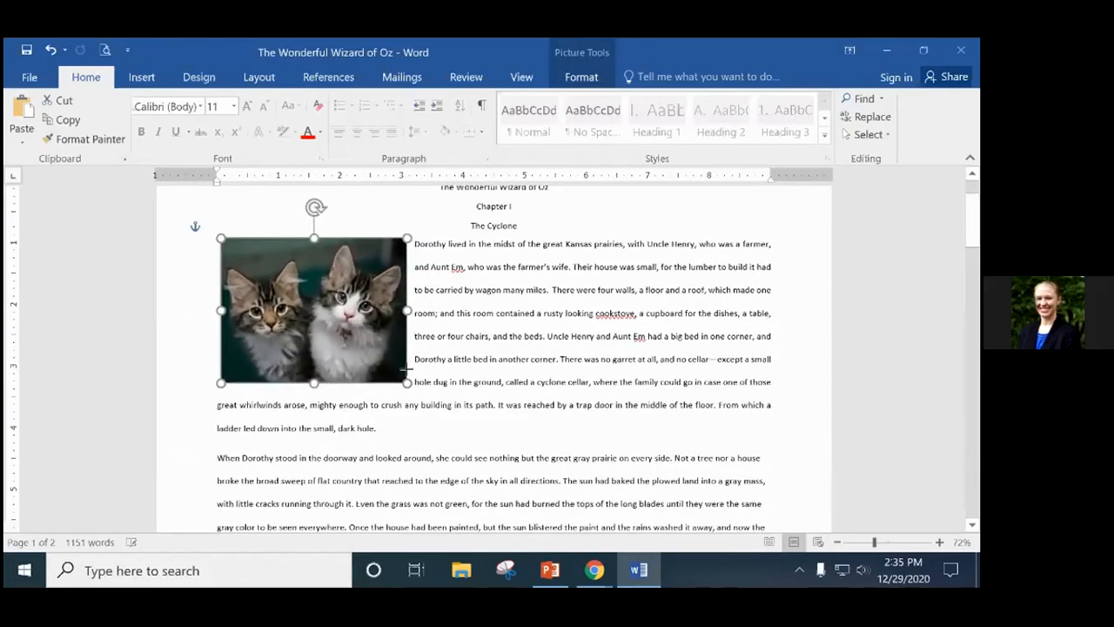
Resize the kitten photo slightly and deselect it to check the text wrap.
{"action": "left_click", "coordinate": [463, 385]}
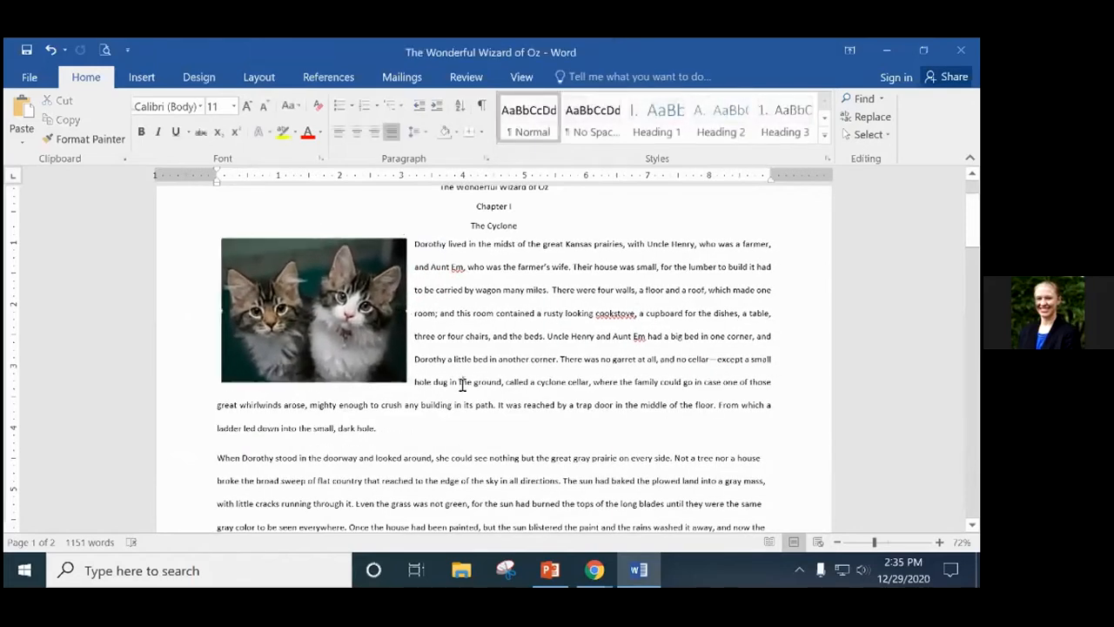
{"action": "left_click", "coordinate": [394, 380]}
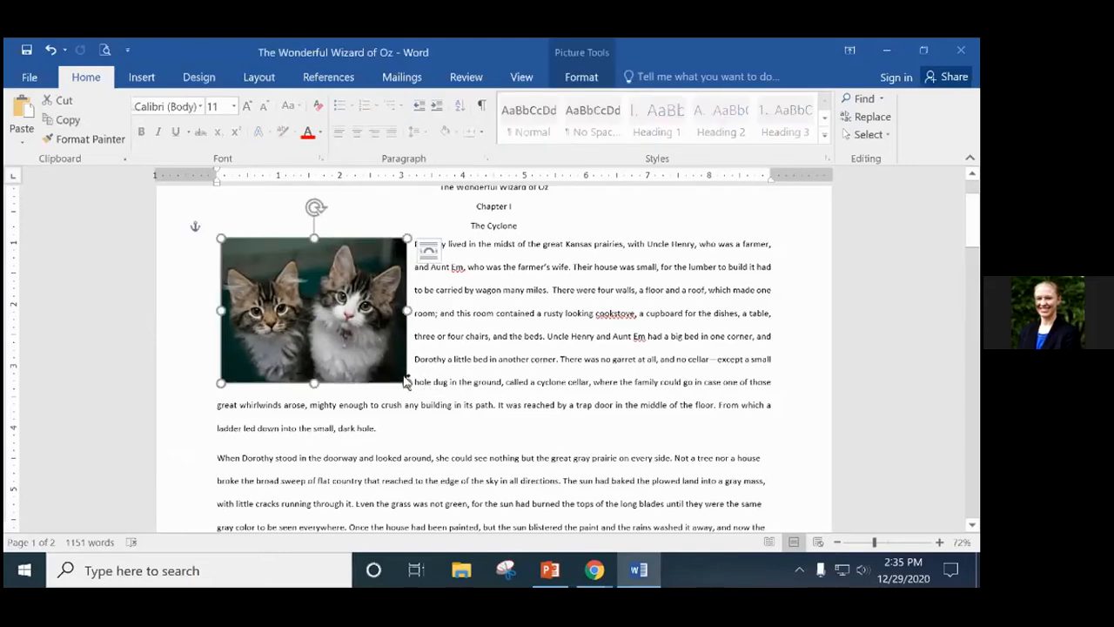
{"action": "mouse_move", "coordinate": [405, 381]}
{"action": "left_mouse_down"}
{"action": "mouse_move", "coordinate": [510, 465]}
{"action": "mouse_move", "coordinate": [369, 345]}
{"action": "mouse_move", "coordinate": [440, 393]}
{"action": "mouse_move", "coordinate": [437, 436]}
{"action": "mouse_move", "coordinate": [428, 398]}
{"action": "mouse_move", "coordinate": [394, 356]}
{"action": "mouse_move", "coordinate": [417, 373]}
{"action": "left_mouse_up"}
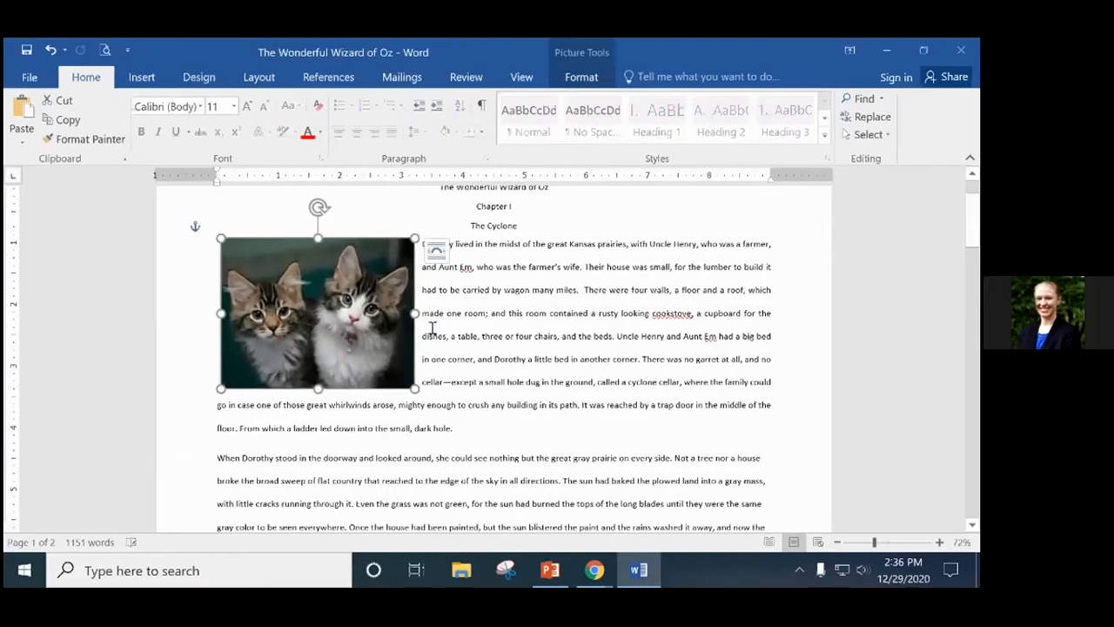
{"action": "mouse_move", "coordinate": [415, 313]}
{"action": "left_mouse_down"}
{"action": "mouse_move", "coordinate": [340, 313]}
{"action": "mouse_move", "coordinate": [455, 318]}
{"action": "mouse_move", "coordinate": [304, 316]}
{"action": "mouse_move", "coordinate": [411, 314]}
{"action": "left_mouse_up"}
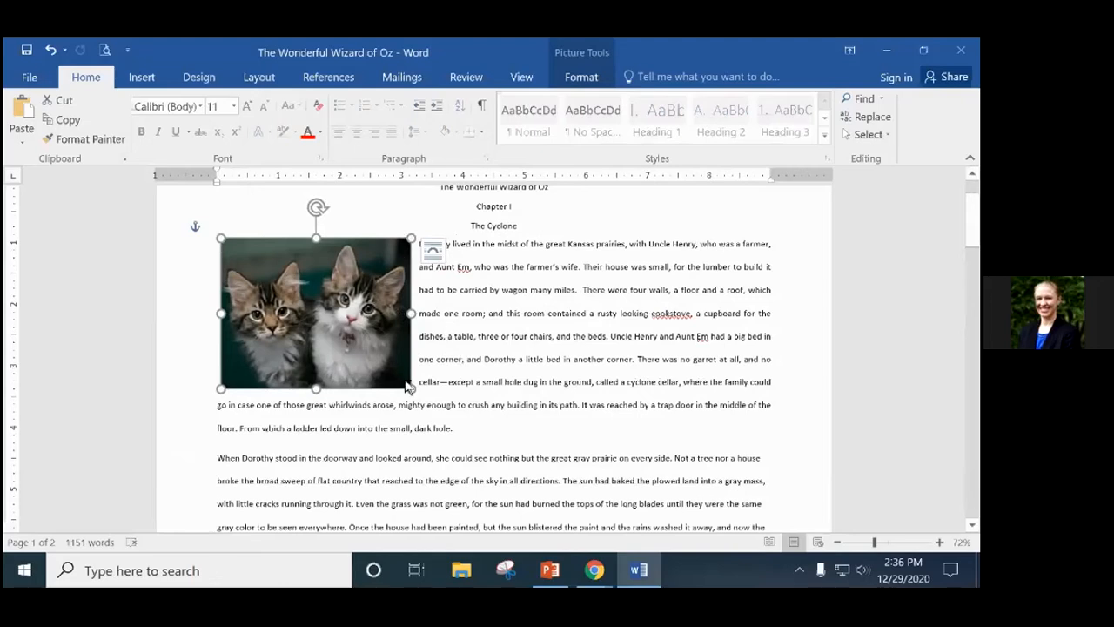
{"action": "mouse_move", "coordinate": [410, 386]}
{"action": "left_mouse_down"}
{"action": "mouse_move", "coordinate": [391, 373]}
{"action": "mouse_move", "coordinate": [459, 423]}
{"action": "mouse_move", "coordinate": [423, 398]}
{"action": "left_mouse_up"}
{"action": "left_click", "coordinate": [468, 382]}
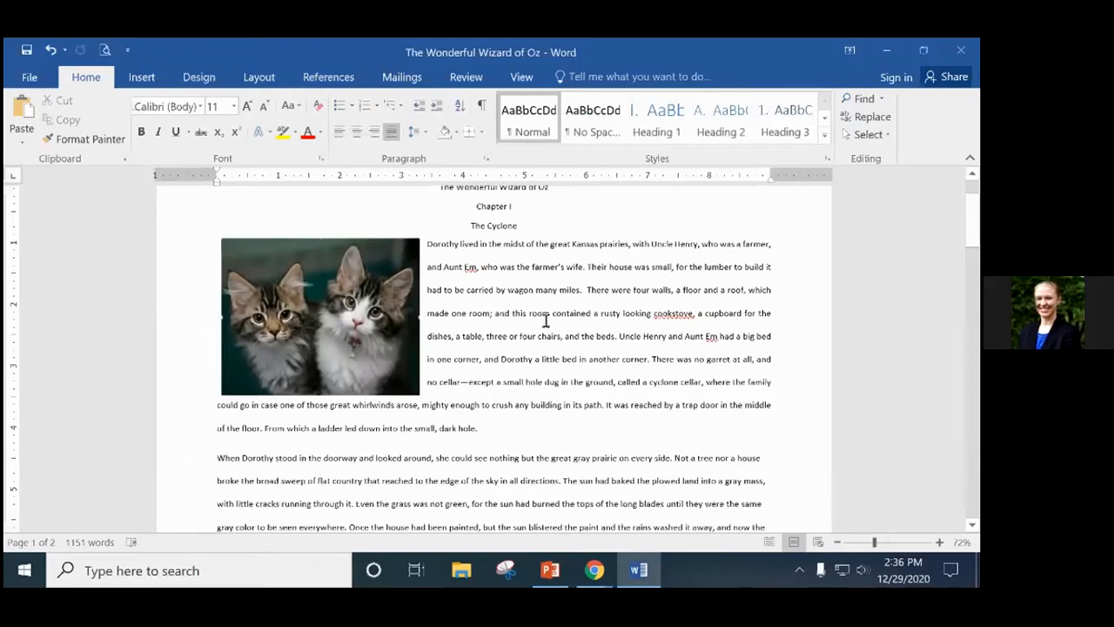
Shrink the photo a bit more, then make it slightly taller from the bottom.
{"action": "left_click", "coordinate": [298, 315]}
{"action": "left_click_drag", "start_coordinate": [414, 391], "coordinate": [392, 372]}
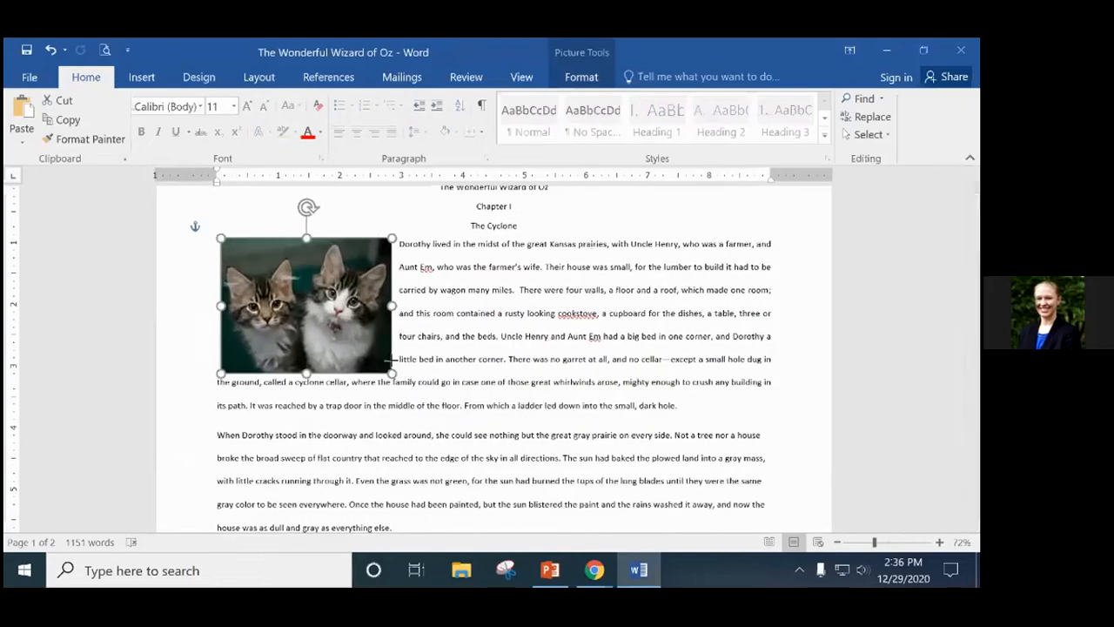
{"action": "left_click", "coordinate": [552, 340]}
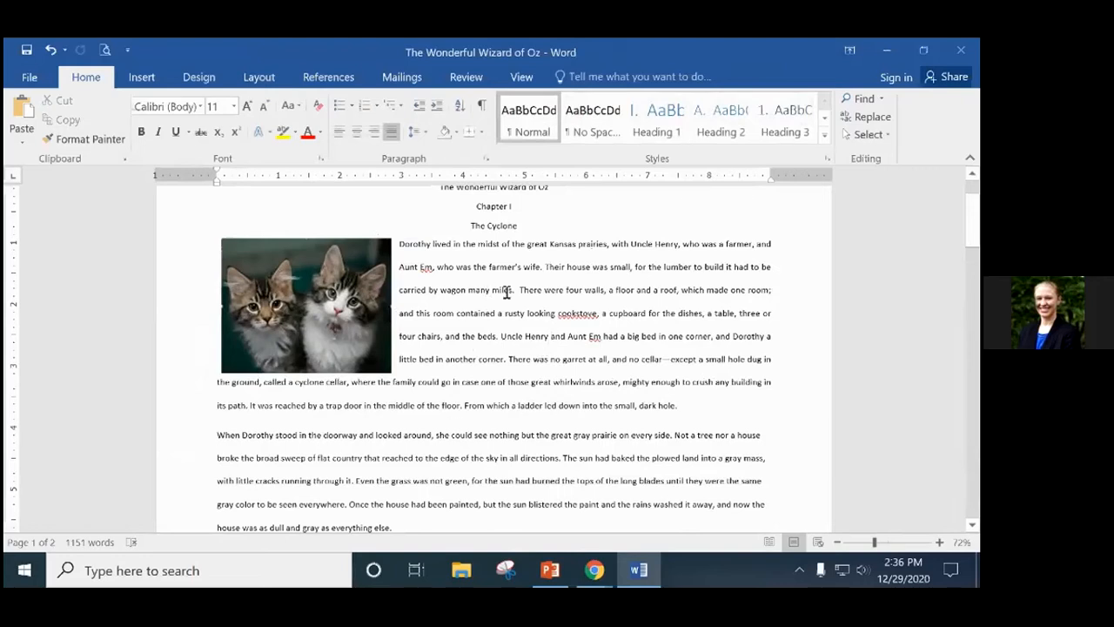
{"action": "left_click", "coordinate": [306, 301]}
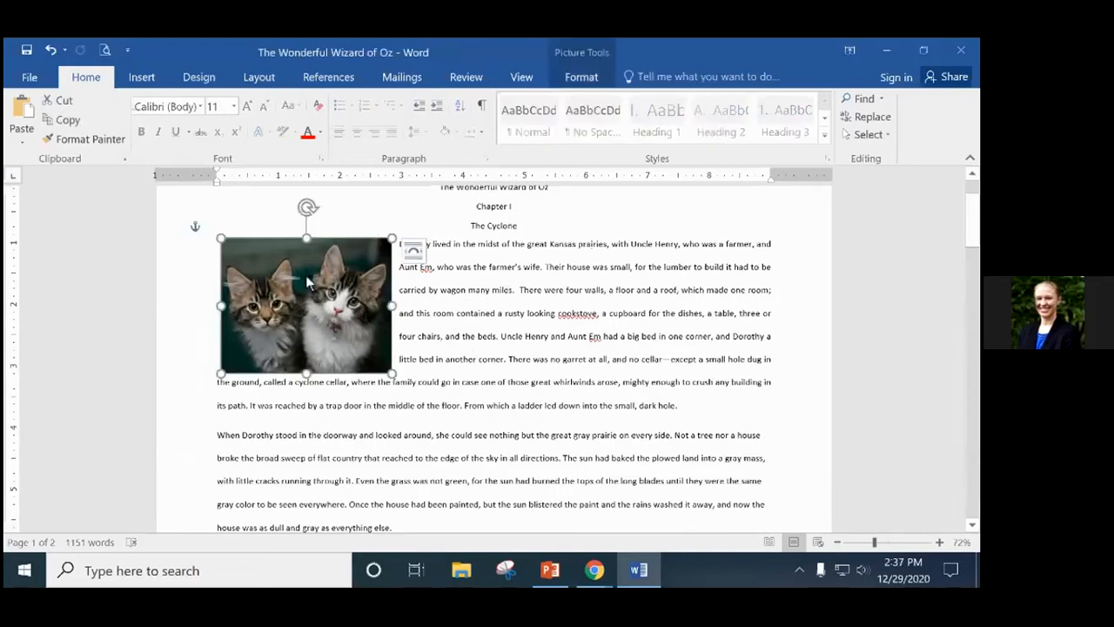
{"action": "left_click", "coordinate": [504, 312]}
{"action": "left_click", "coordinate": [299, 304]}
{"action": "mouse_move", "coordinate": [307, 375]}
{"action": "left_mouse_down"}
{"action": "mouse_move", "coordinate": [306, 514]}
{"action": "mouse_move", "coordinate": [304, 357]}
{"action": "left_mouse_up"}
{"action": "left_click_drag", "start_coordinate": [306, 238], "coordinate": [305, 193]}
{"action": "left_click_drag", "start_coordinate": [308, 261], "coordinate": [309, 277]}
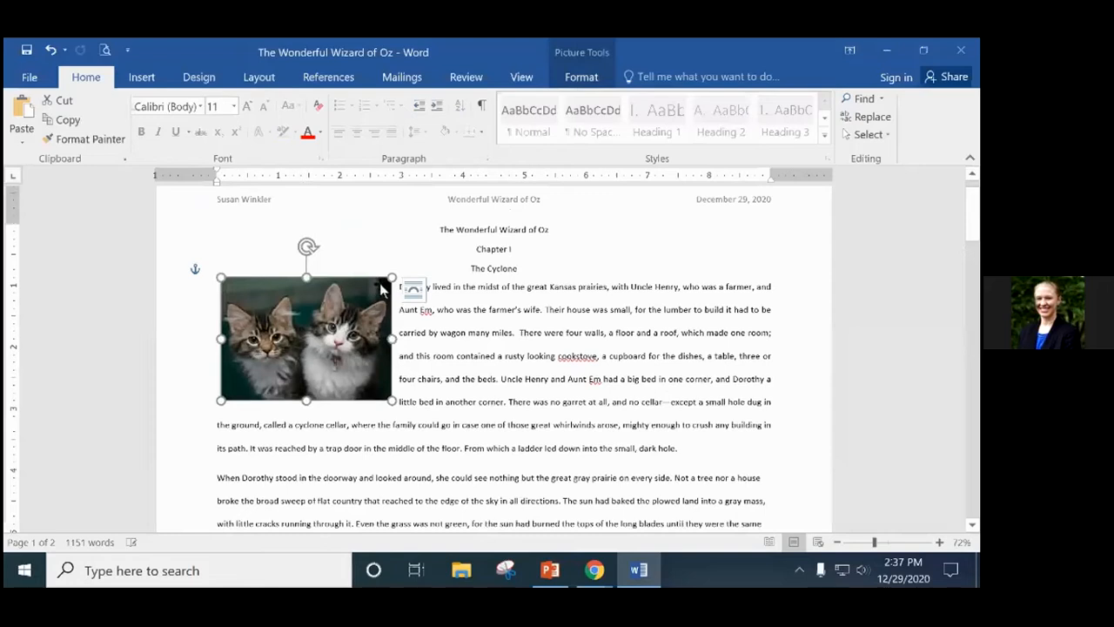
{"action": "mouse_move", "coordinate": [396, 406]}
{"action": "left_mouse_down"}
{"action": "mouse_move", "coordinate": [465, 455]}
{"action": "mouse_move", "coordinate": [368, 401]}
{"action": "mouse_move", "coordinate": [406, 403]}
{"action": "mouse_move", "coordinate": [441, 430]}
{"action": "mouse_move", "coordinate": [403, 407]}
{"action": "left_mouse_up"}
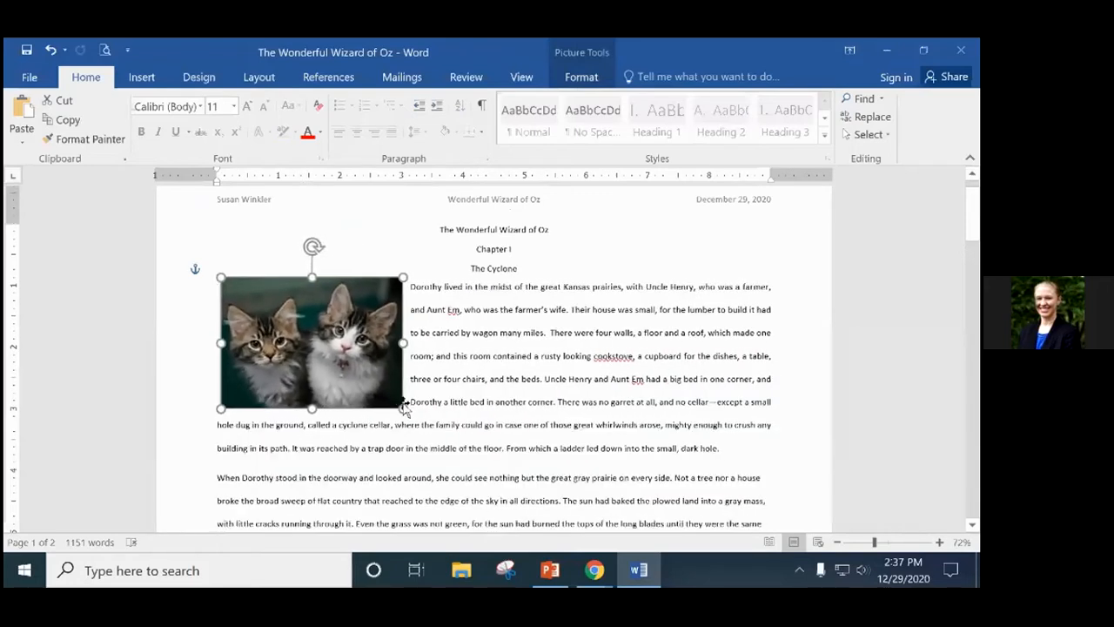
{"action": "left_click", "coordinate": [543, 411]}
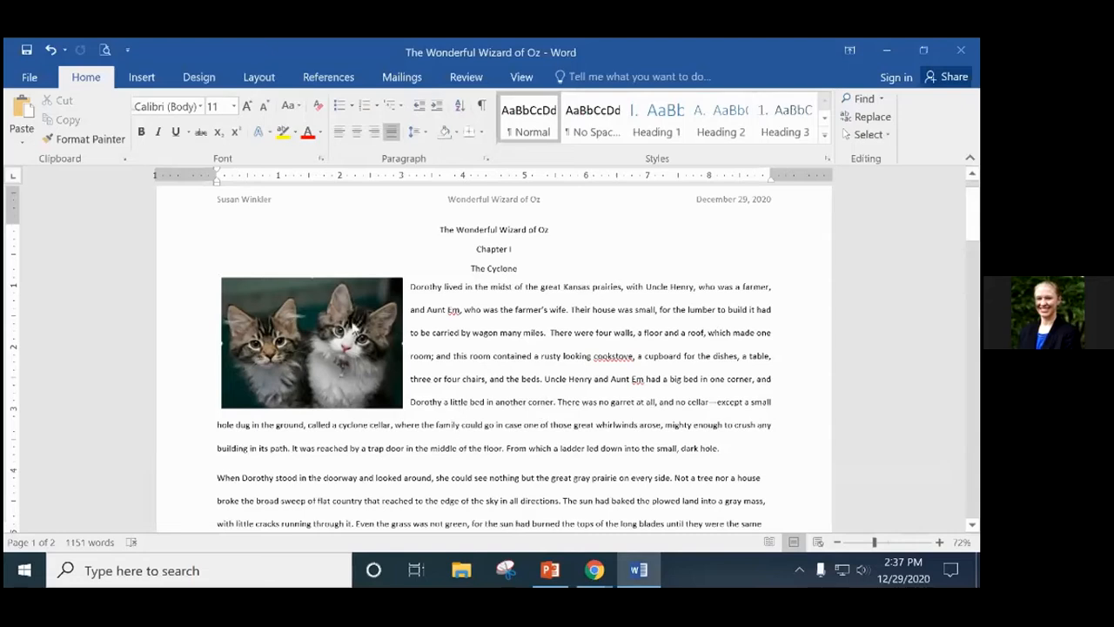
{"action": "left_click", "coordinate": [355, 329]}
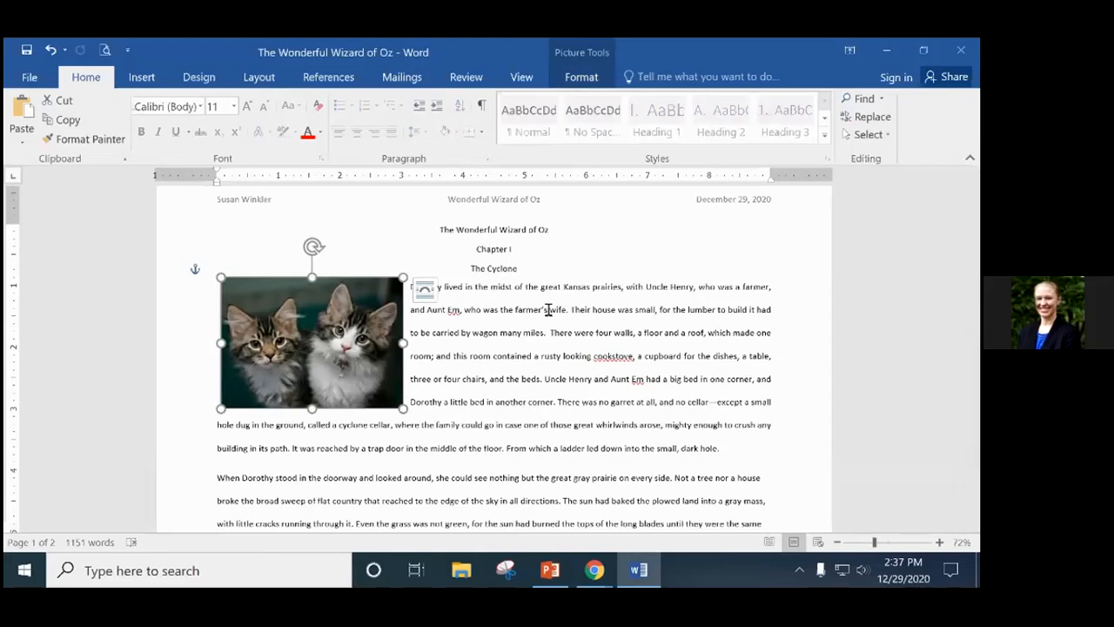
{"action": "left_click", "coordinate": [464, 356]}
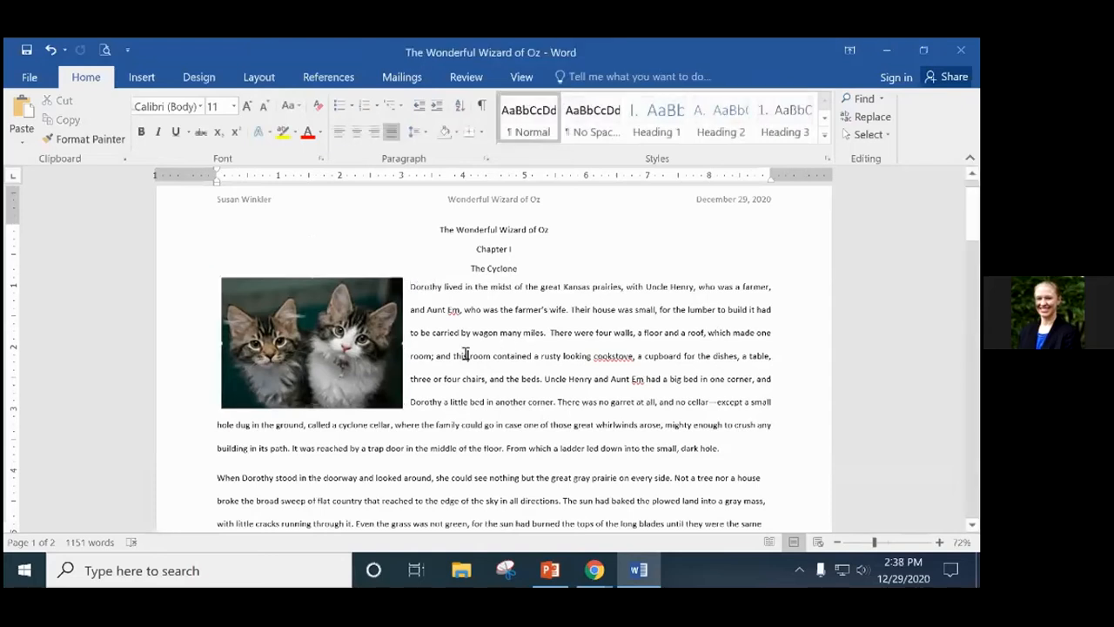
{"action": "left_click", "coordinate": [340, 346]}
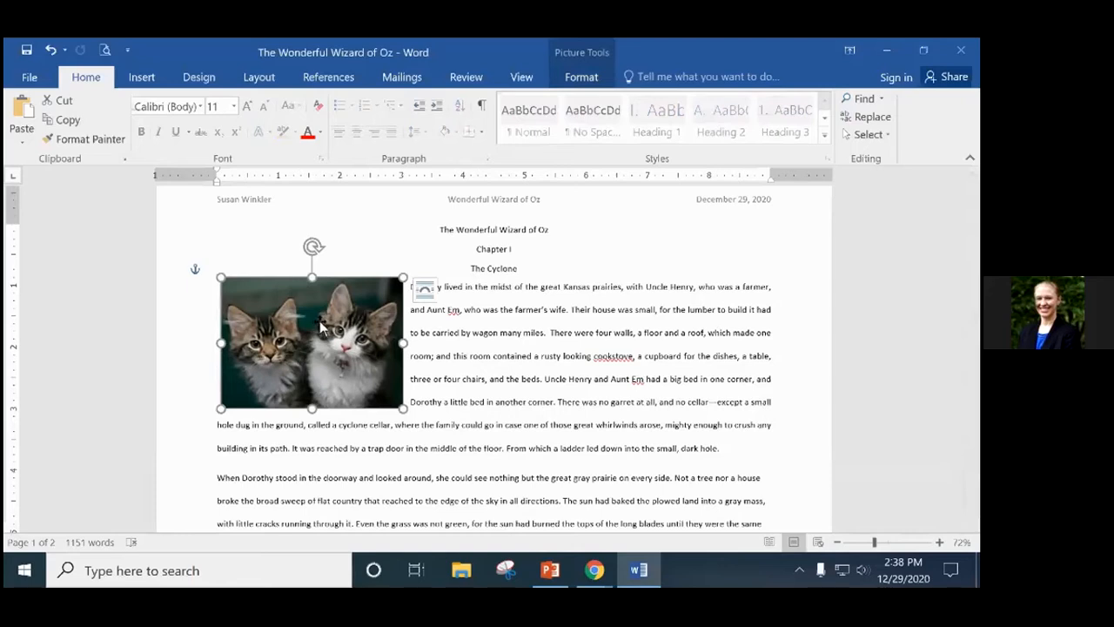
Open the Format Picture pane from the kitten picture's right-click menu.
{"action": "right_click", "coordinate": [330, 325]}
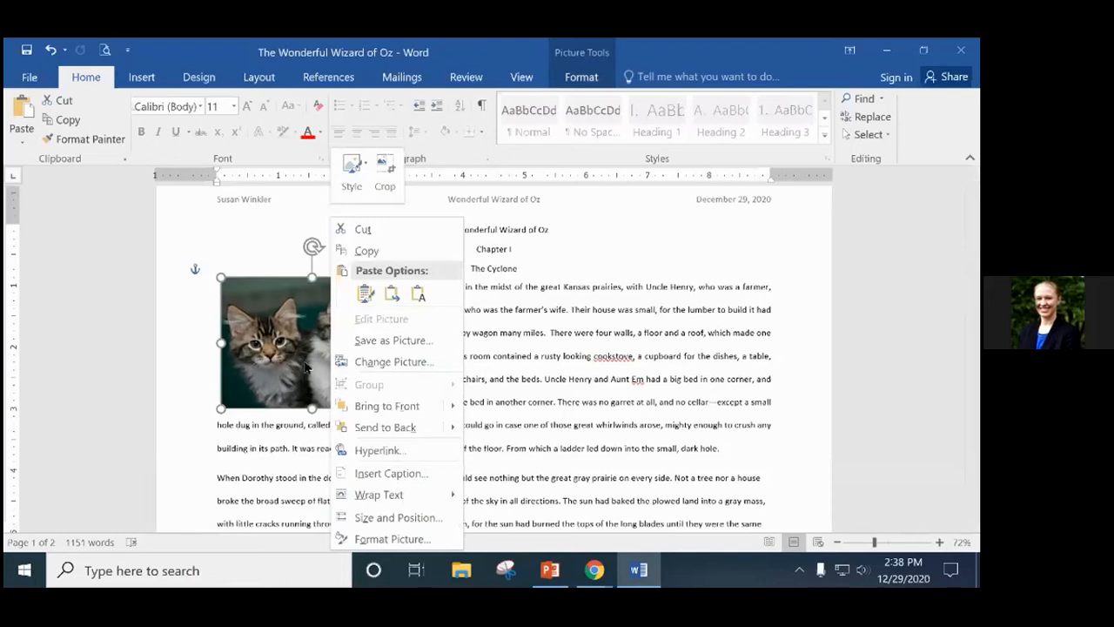
{"action": "key", "text": "Escape"}
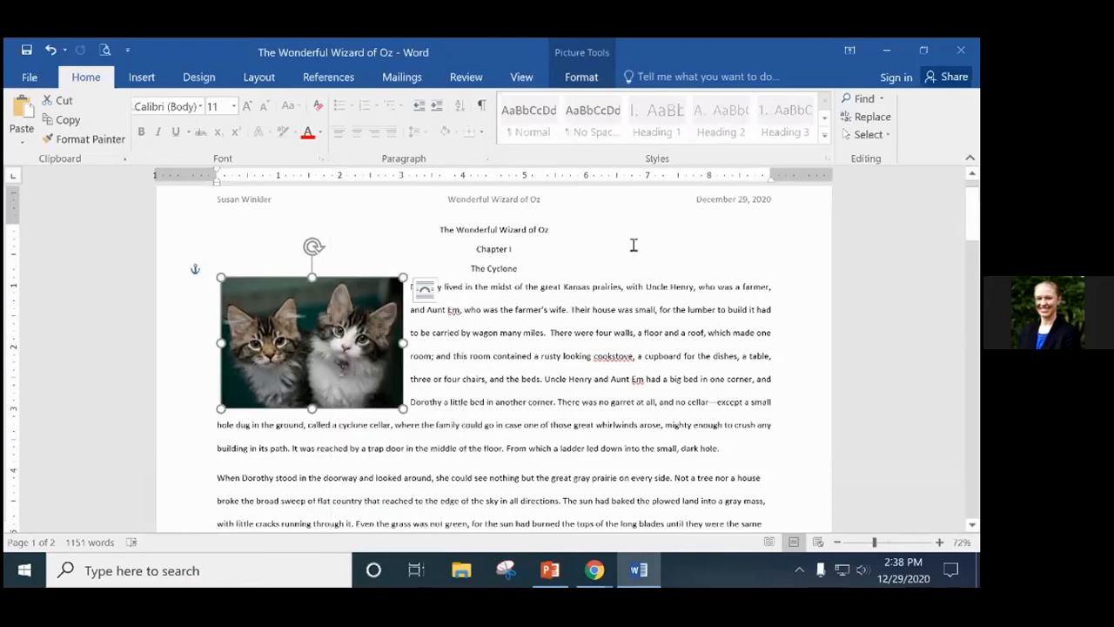
{"action": "left_click", "coordinate": [585, 333]}
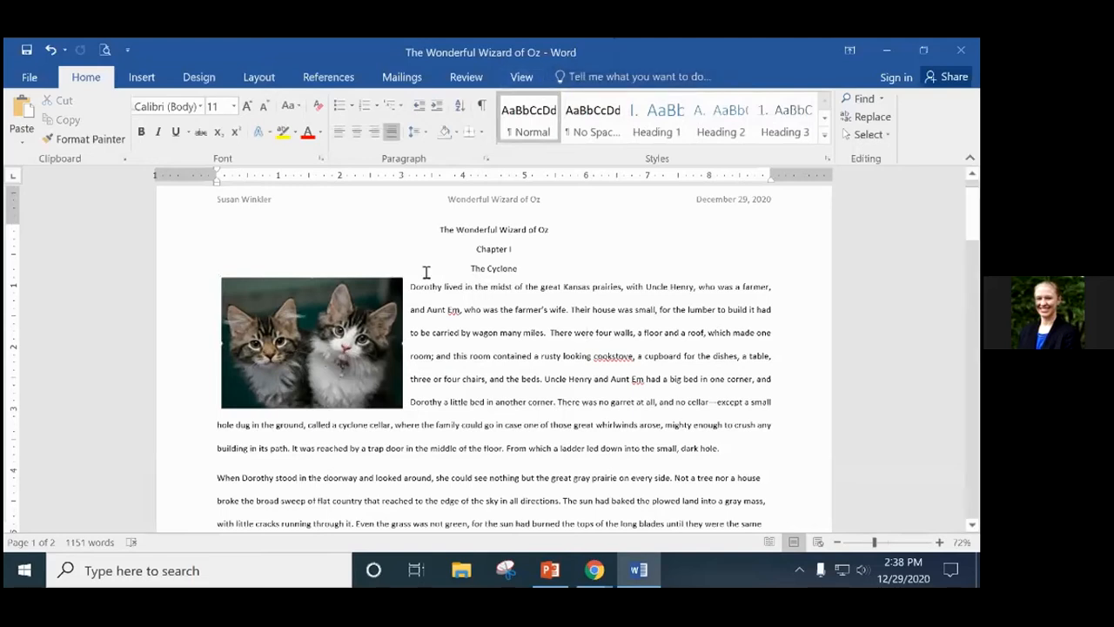
{"action": "left_click", "coordinate": [339, 322]}
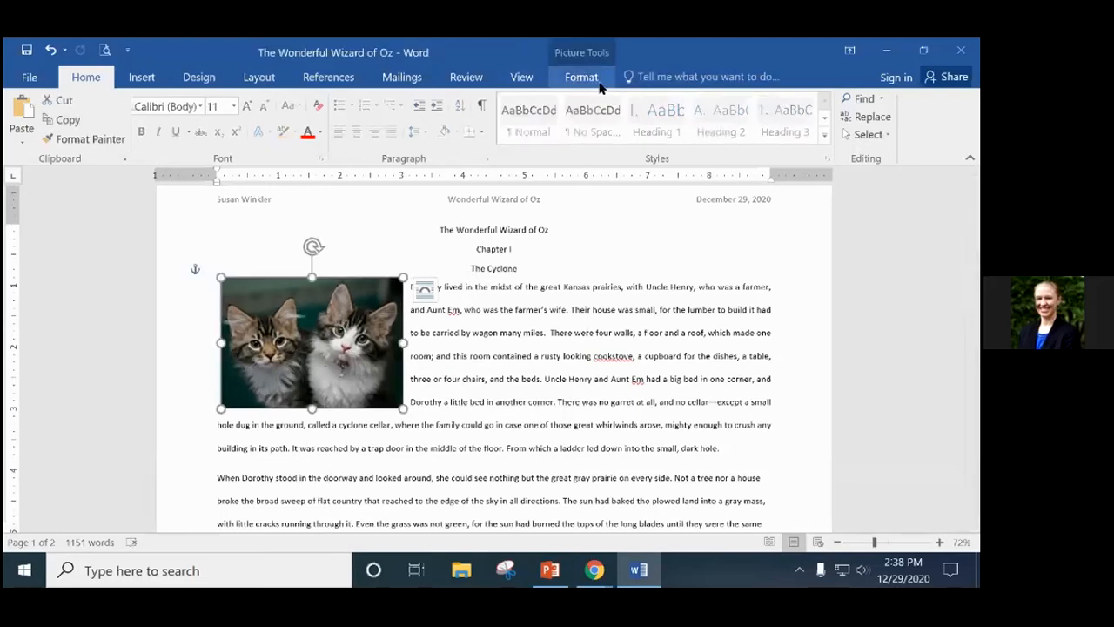
{"action": "right_click", "coordinate": [335, 342]}
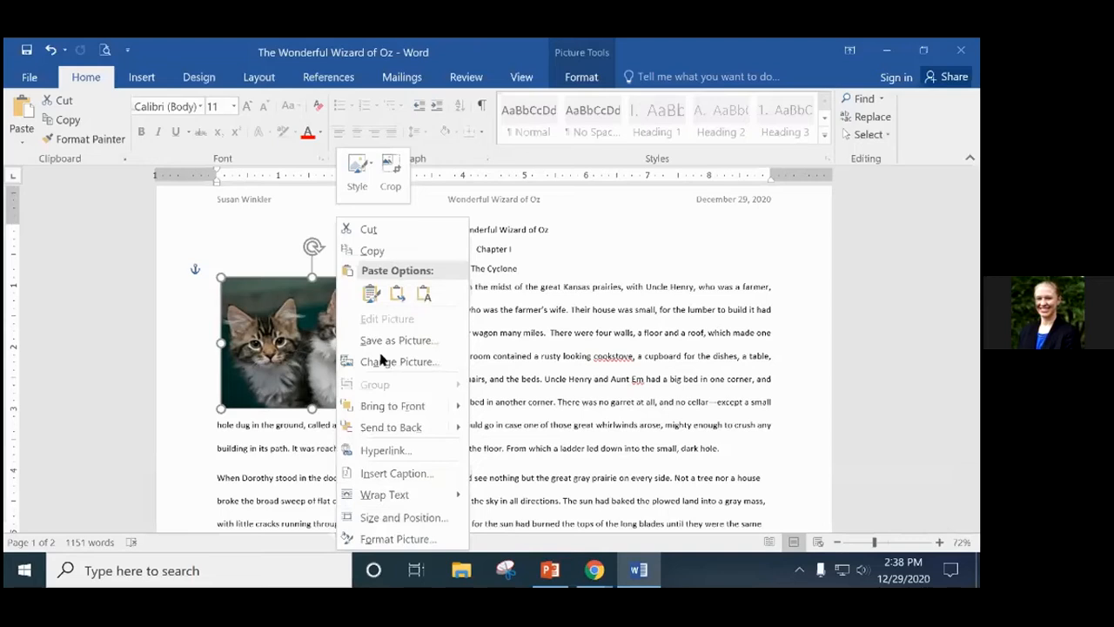
{"action": "left_click", "coordinate": [402, 539]}
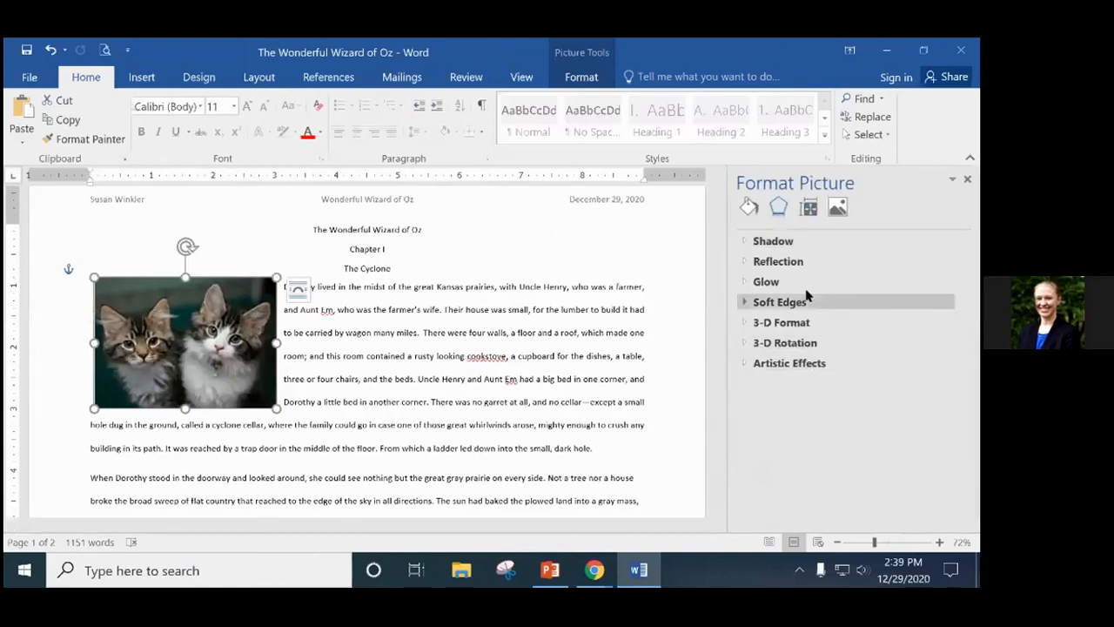
Add an orange shadow with 13 pt blur and 6 pt distance, then show Picture Corrections.
{"action": "left_click", "coordinate": [755, 241]}
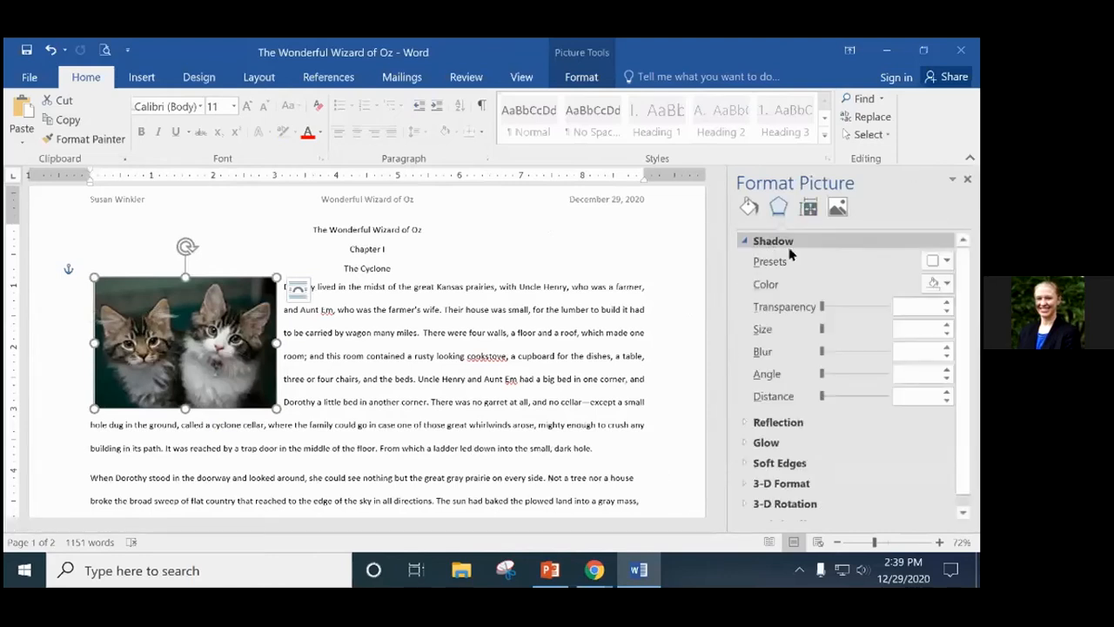
{"action": "left_click", "coordinate": [947, 284]}
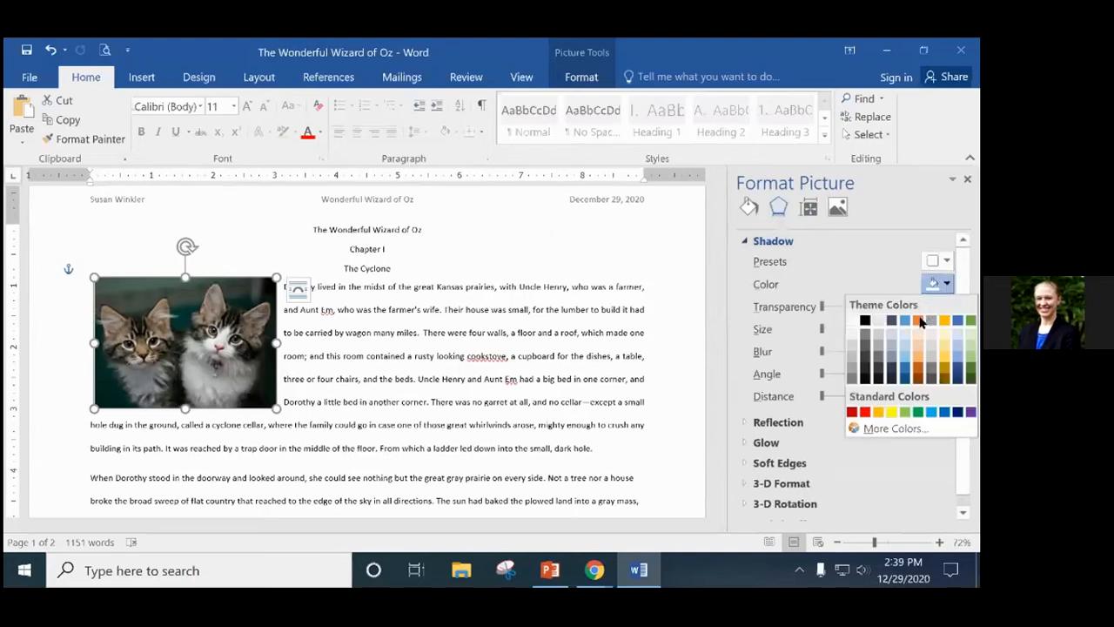
{"action": "left_click", "coordinate": [921, 322]}
{"action": "left_click_drag", "start_coordinate": [852, 336], "coordinate": [833, 354]}
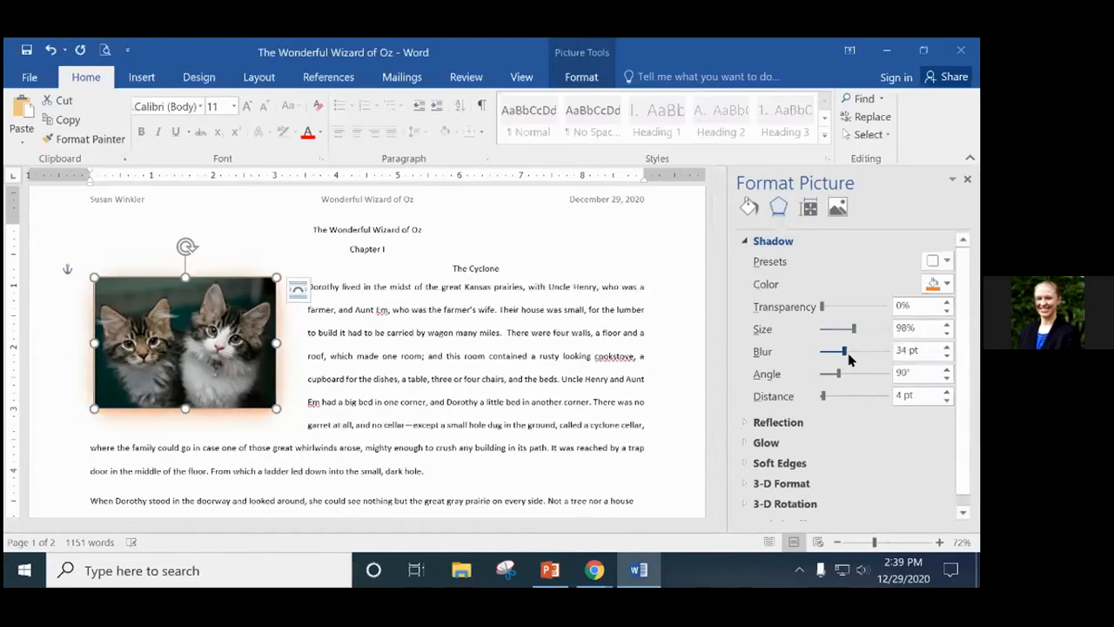
{"action": "mouse_move", "coordinate": [825, 398]}
{"action": "left_mouse_down"}
{"action": "mouse_move", "coordinate": [858, 398]}
{"action": "mouse_move", "coordinate": [825, 401]}
{"action": "left_mouse_up"}
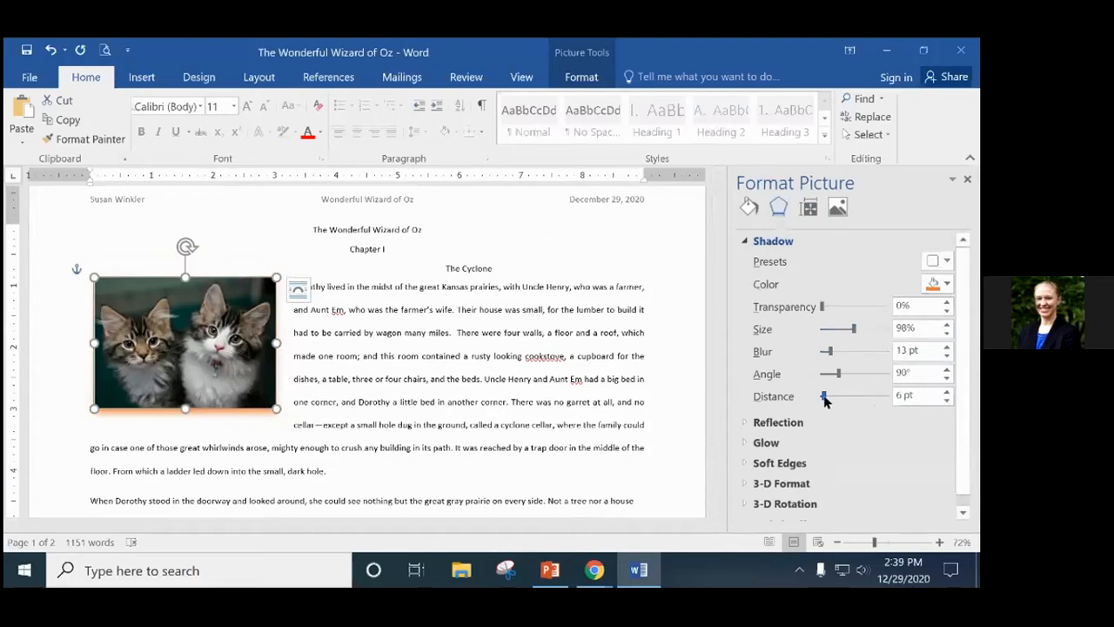
{"action": "left_click", "coordinate": [814, 206]}
{"action": "left_click", "coordinate": [834, 212]}
Raise brightness to 3% with contrast at -4%, then close the Format Picture pane.
{"action": "left_click", "coordinate": [755, 244]}
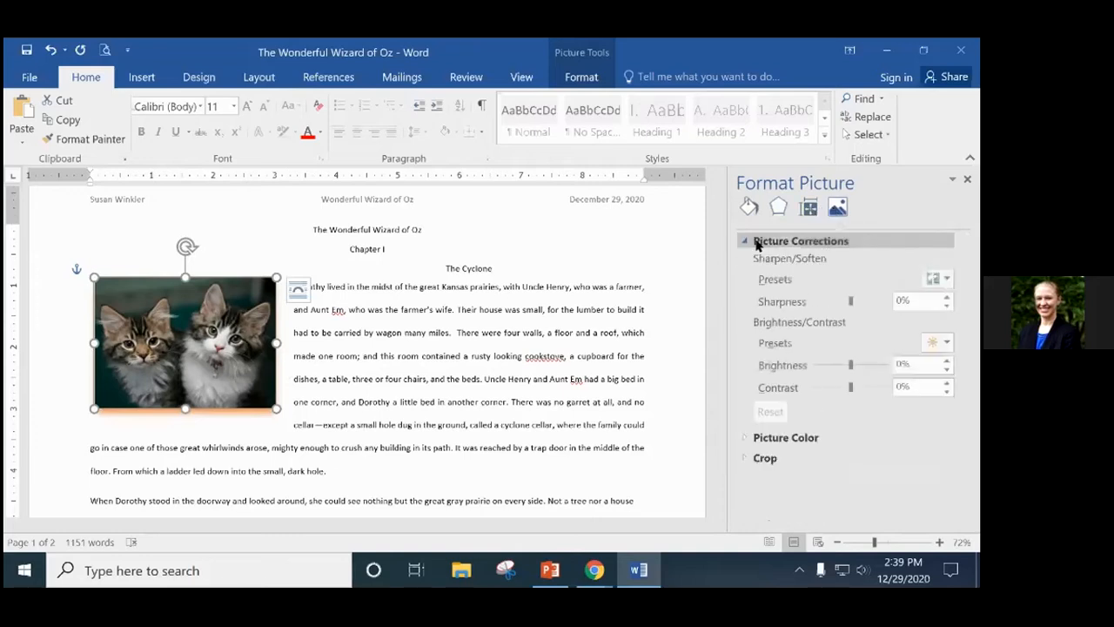
{"action": "mouse_move", "coordinate": [851, 365]}
{"action": "left_mouse_down"}
{"action": "mouse_move", "coordinate": [872, 364]}
{"action": "mouse_move", "coordinate": [821, 366]}
{"action": "mouse_move", "coordinate": [852, 364]}
{"action": "mouse_move", "coordinate": [838, 365]}
{"action": "mouse_move", "coordinate": [851, 361]}
{"action": "mouse_move", "coordinate": [844, 386]}
{"action": "mouse_move", "coordinate": [816, 387]}
{"action": "mouse_move", "coordinate": [871, 386]}
{"action": "mouse_move", "coordinate": [849, 387]}
{"action": "left_mouse_up"}
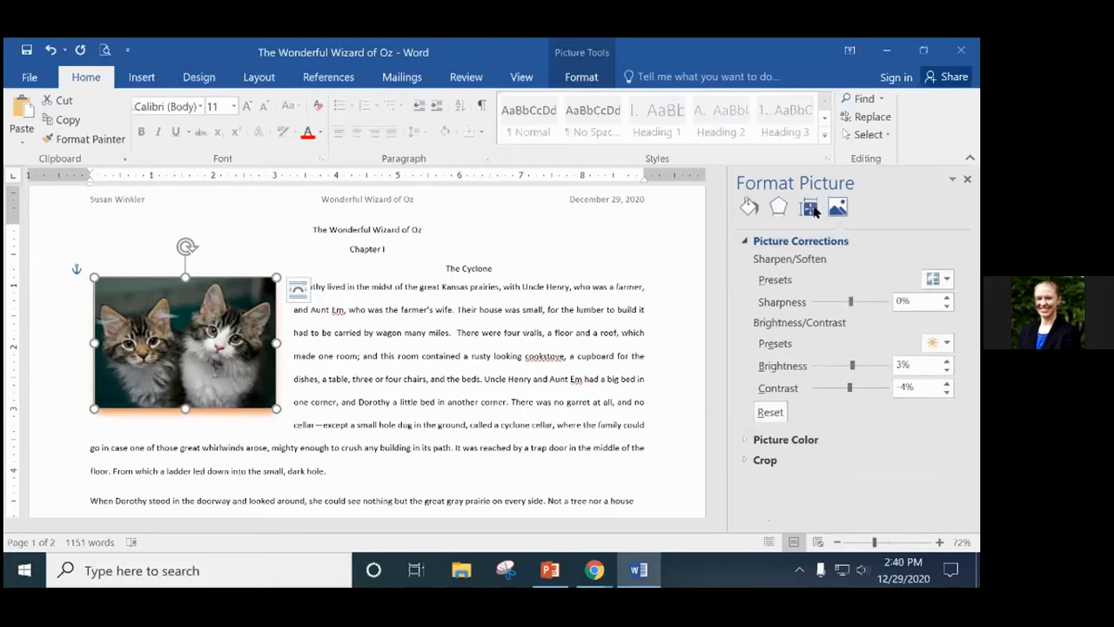
{"action": "left_click", "coordinate": [967, 179]}
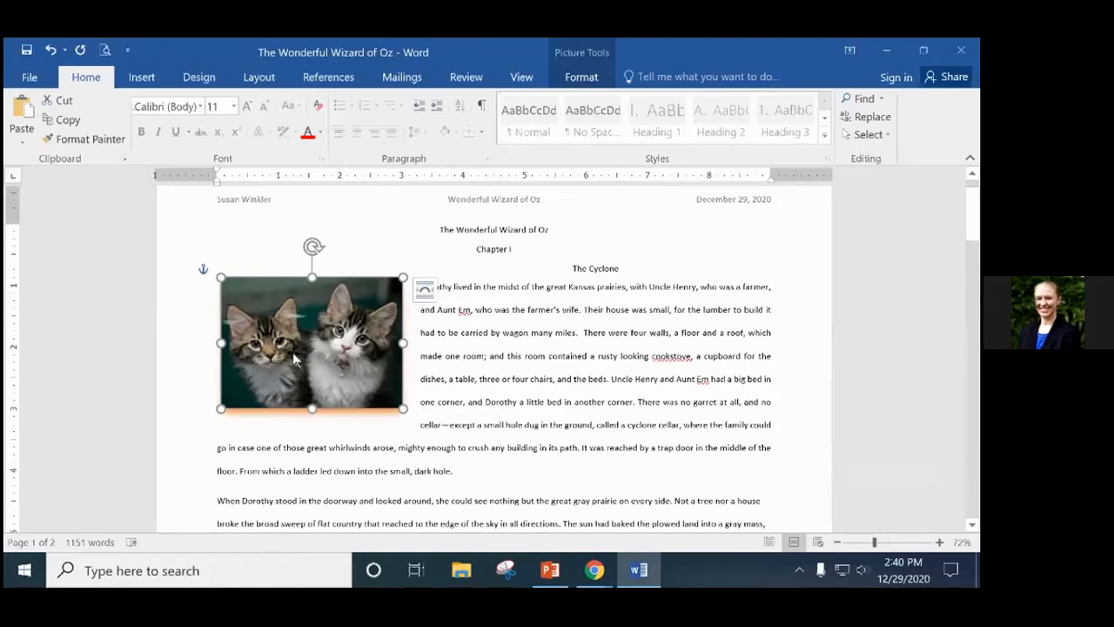
Crop the photo from its right edge so only the left kitten remains.
{"action": "right_click", "coordinate": [337, 331]}
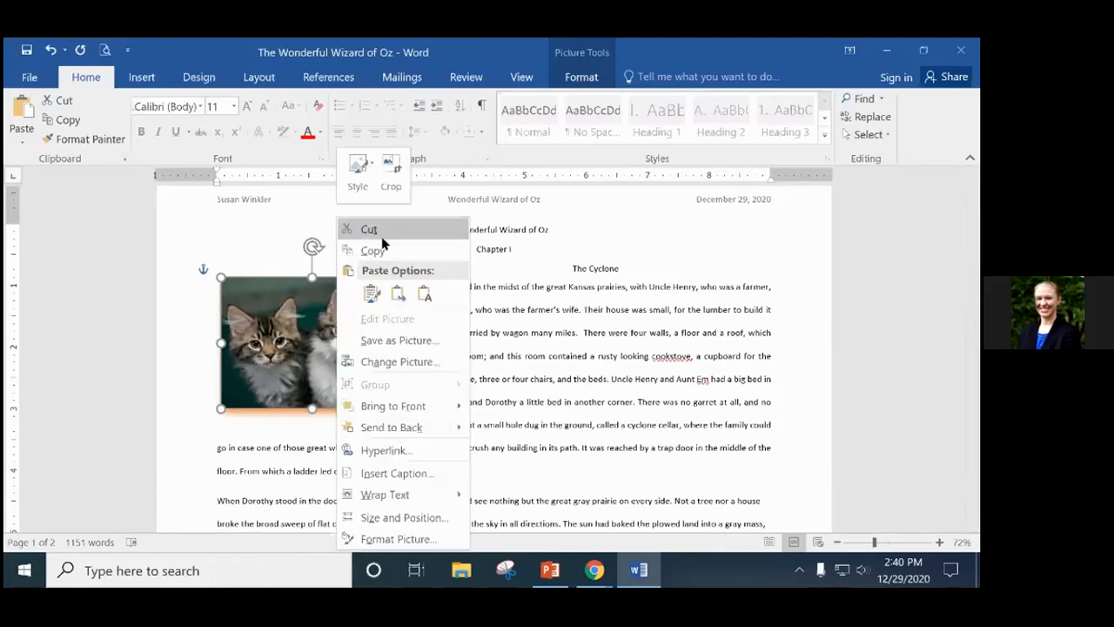
{"action": "left_click", "coordinate": [391, 182]}
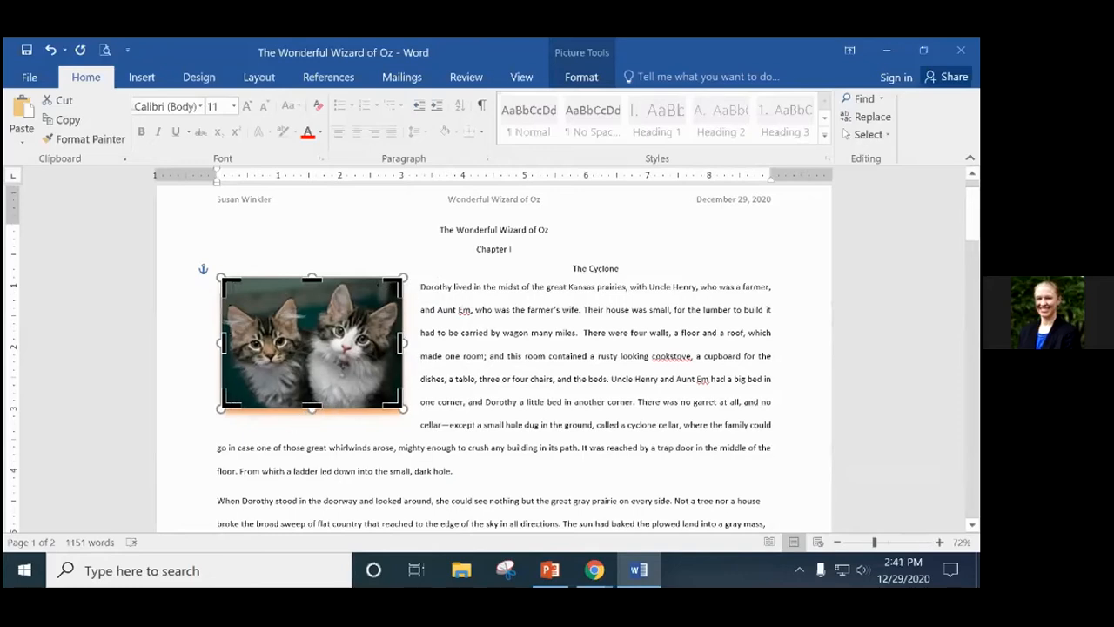
{"action": "left_click_drag", "start_coordinate": [401, 406], "coordinate": [307, 407]}
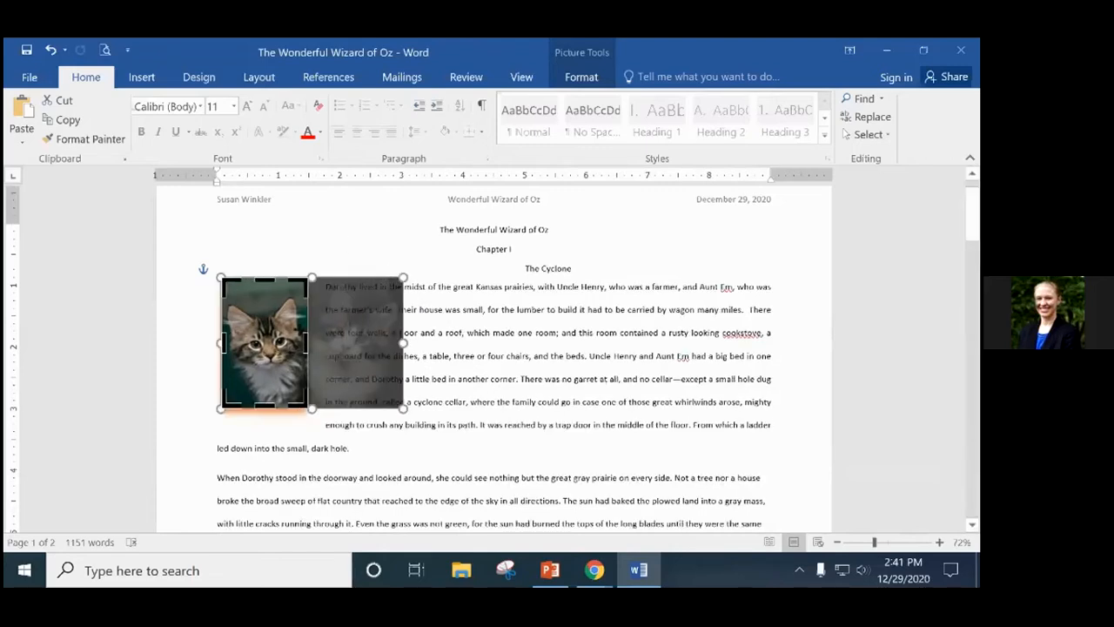
{"action": "key", "text": "Return"}
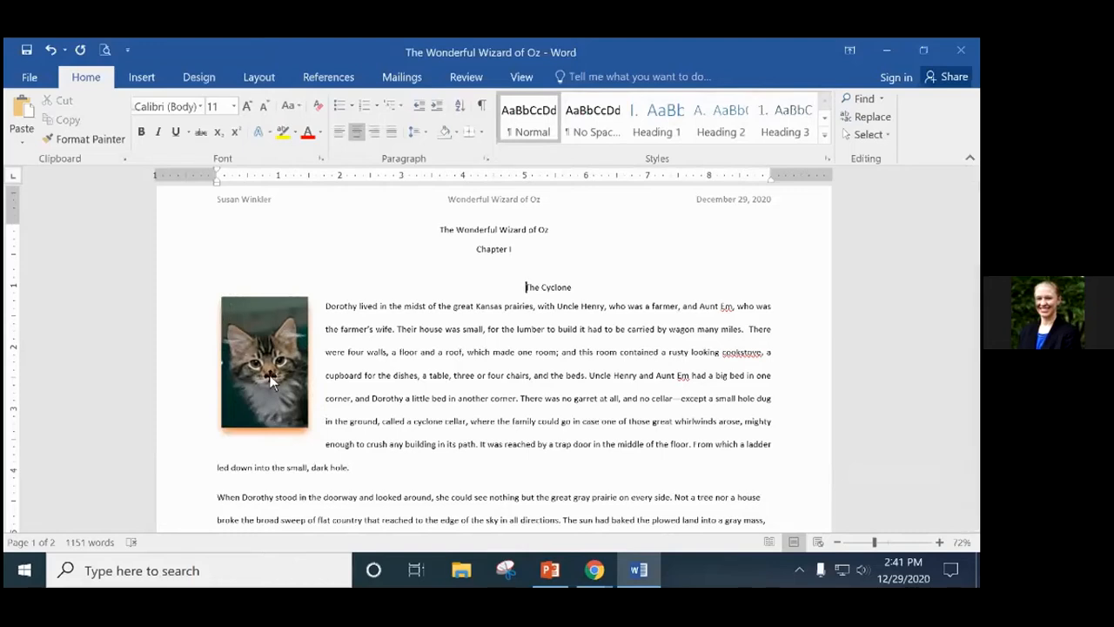
Remove the blank line above The Cyclone, left-align and tab-indent it, then undo.
{"action": "left_click", "coordinate": [277, 324]}
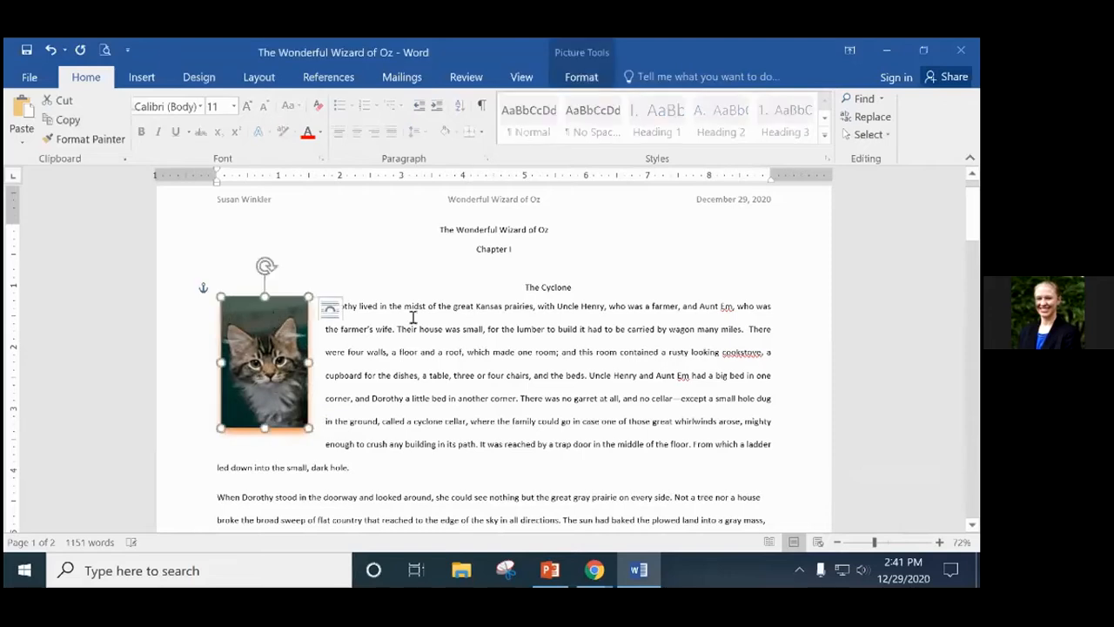
{"action": "left_click", "coordinate": [527, 287]}
{"action": "key", "text": "BackSpace"}
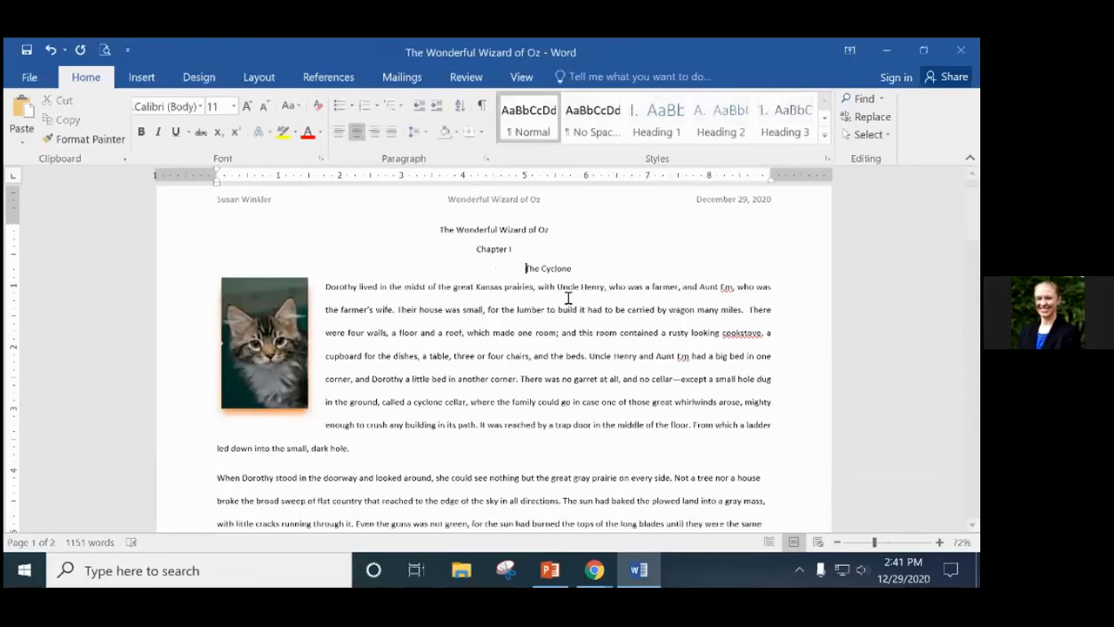
{"action": "key", "text": "ctrl+l"}
{"action": "key", "text": "Tab"}
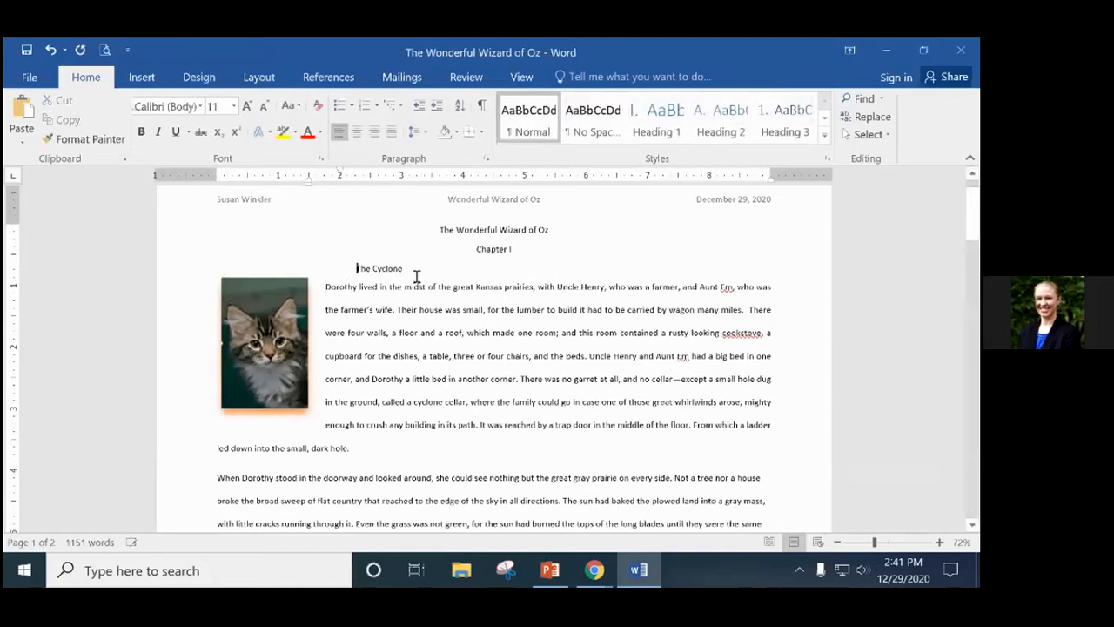
{"action": "left_click", "coordinate": [48, 50]}
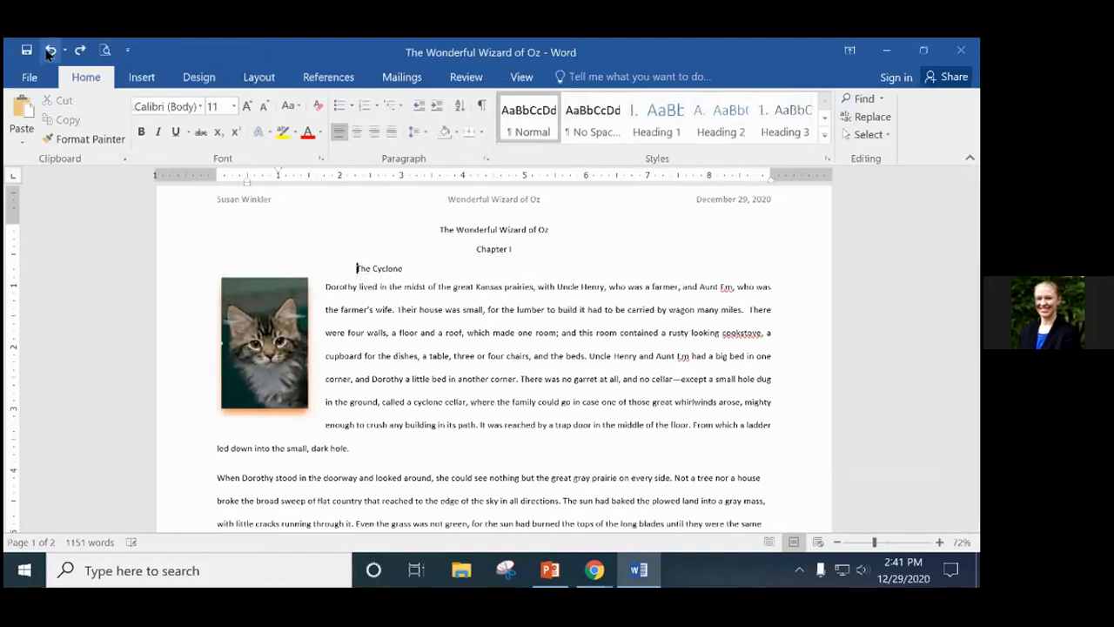
Undo the heading changes and delete the empty line below Chapter I.
{"action": "left_click", "coordinate": [49, 51]}
{"action": "left_click", "coordinate": [51, 52]}
{"action": "left_click", "coordinate": [53, 54]}
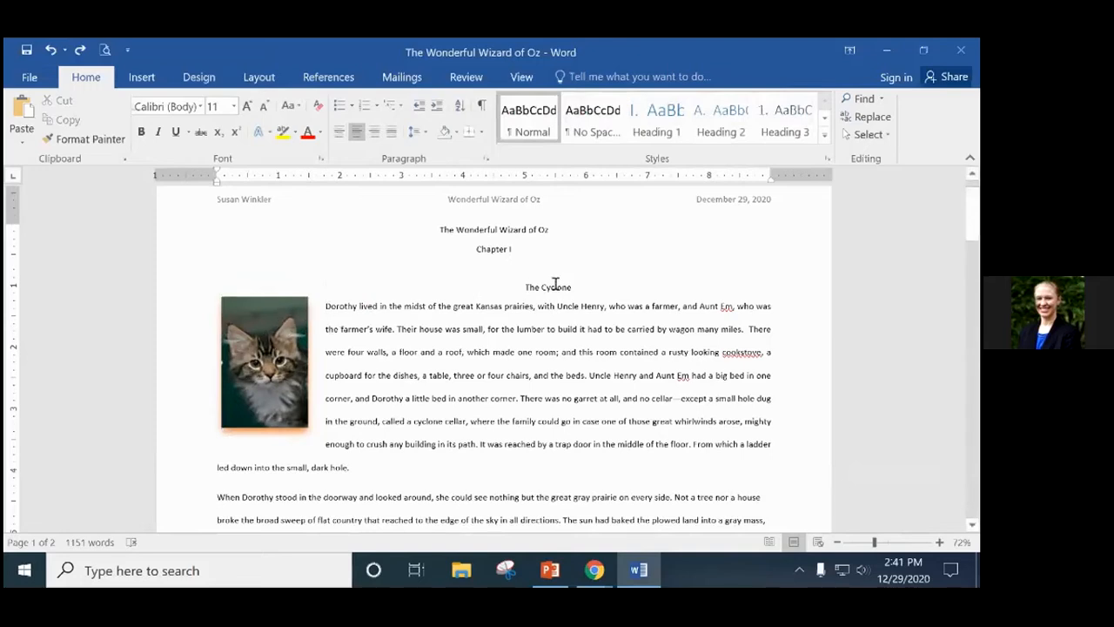
{"action": "left_click_drag", "start_coordinate": [525, 287], "coordinate": [574, 286]}
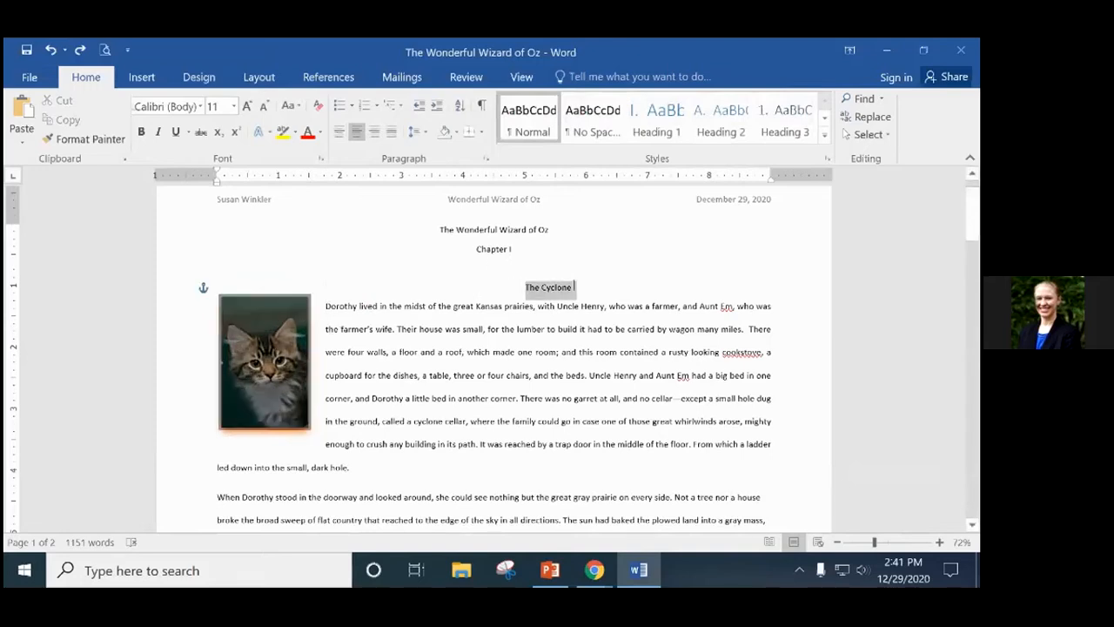
{"action": "left_click", "coordinate": [496, 269]}
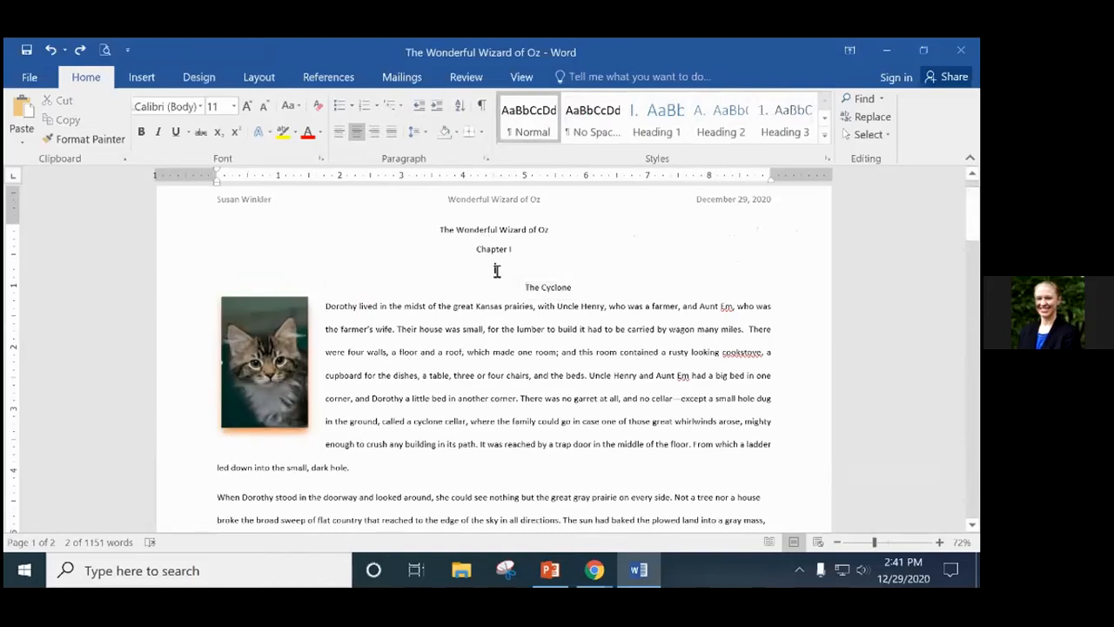
{"action": "key", "text": "Delete"}
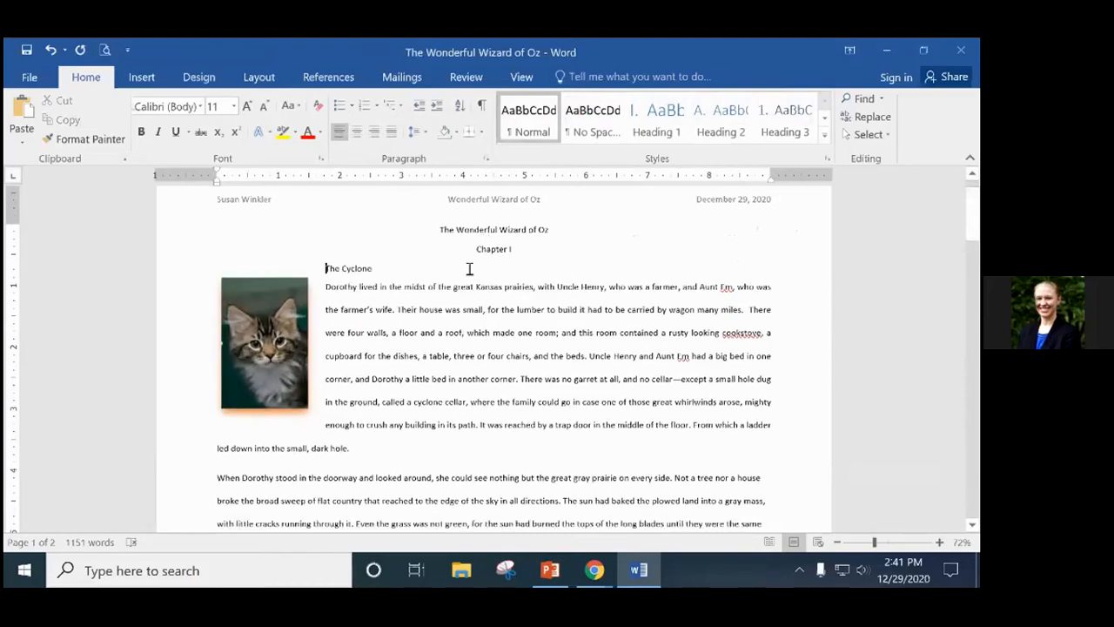
Indent The Cyclone with a tab so it sits centred beneath Chapter I.
{"action": "left_click_drag", "start_coordinate": [370, 267], "coordinate": [433, 239]}
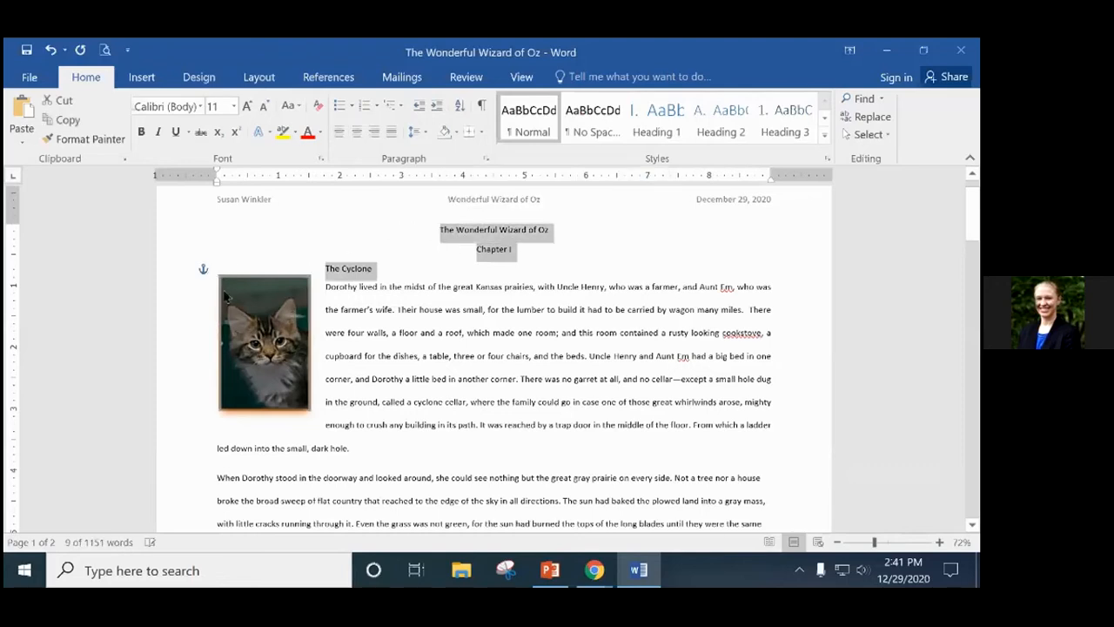
{"action": "left_click", "coordinate": [477, 249]}
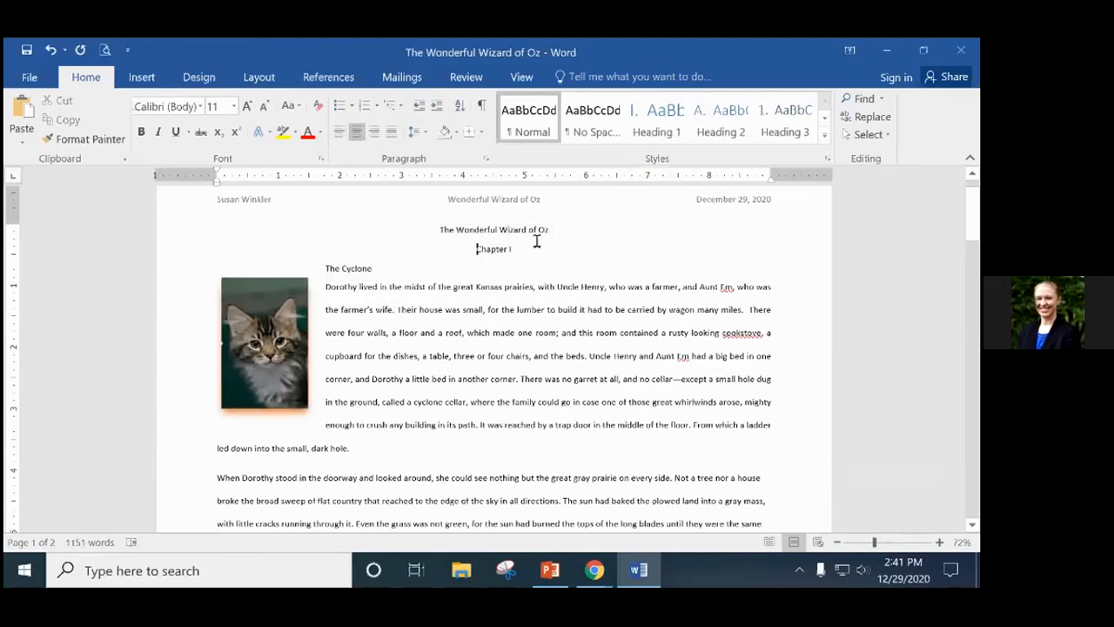
{"action": "left_click", "coordinate": [327, 263]}
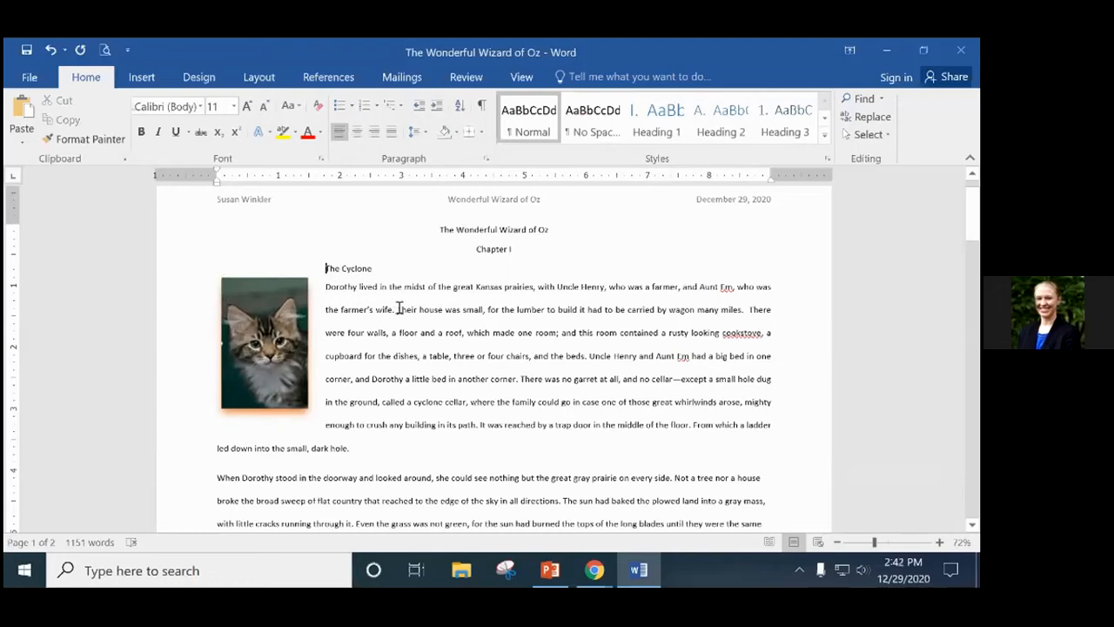
{"action": "key", "text": "Tab"}
{"action": "key", "text": "Tab"}
{"action": "key", "text": "Tab"}
{"action": "key", "text": "Tab"}
{"action": "key", "text": "Tab"}
{"action": "key", "text": "Tab"}
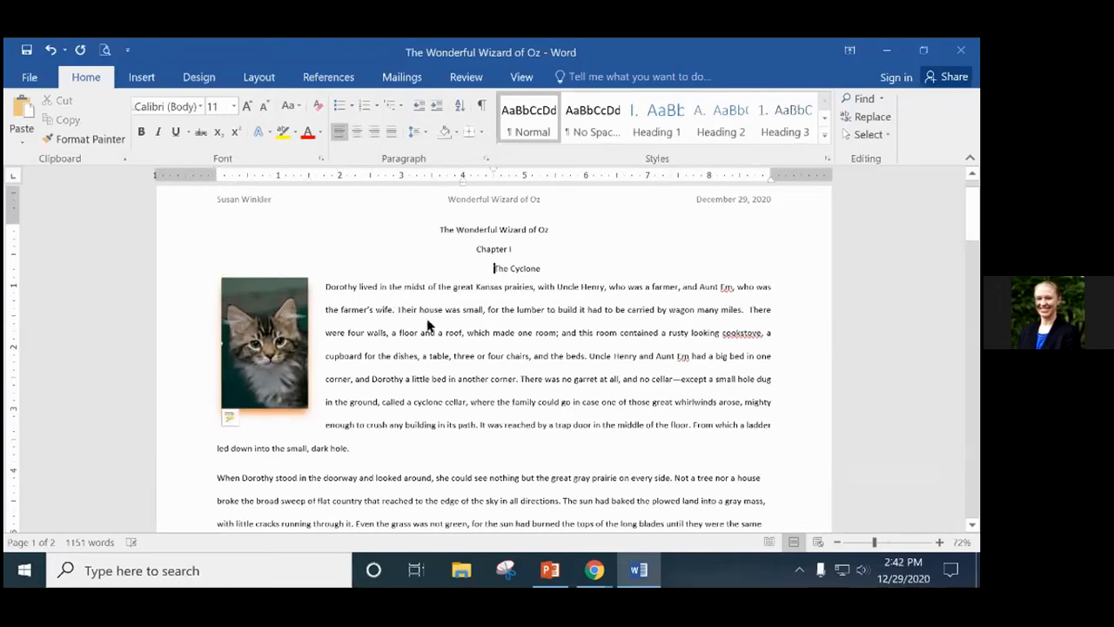
{"action": "key", "text": "BackSpace"}
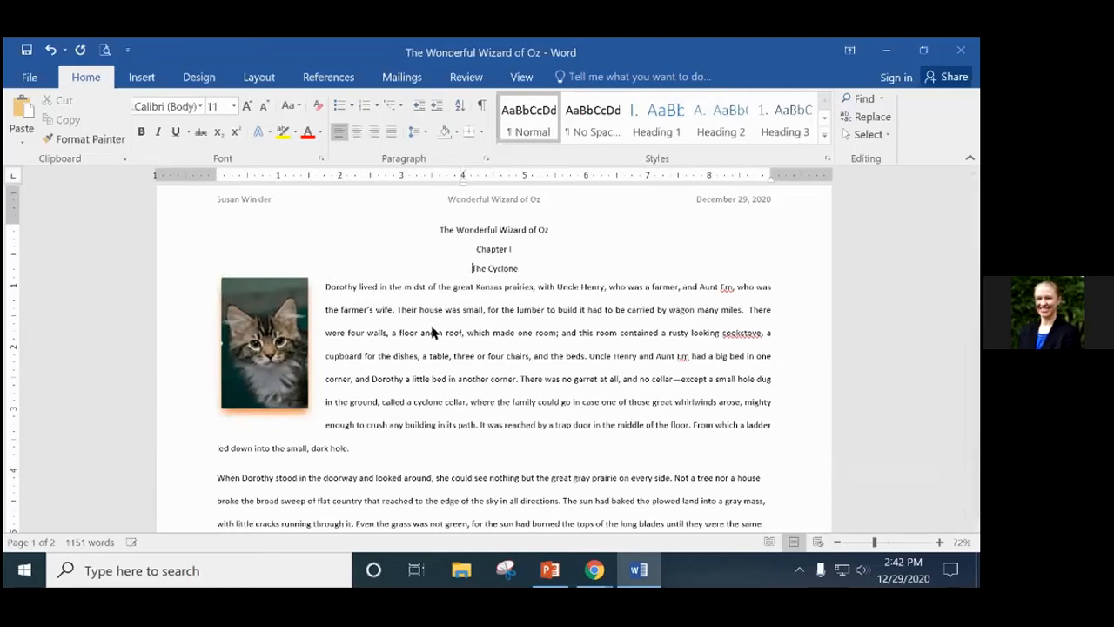
{"action": "left_click", "coordinate": [555, 292]}
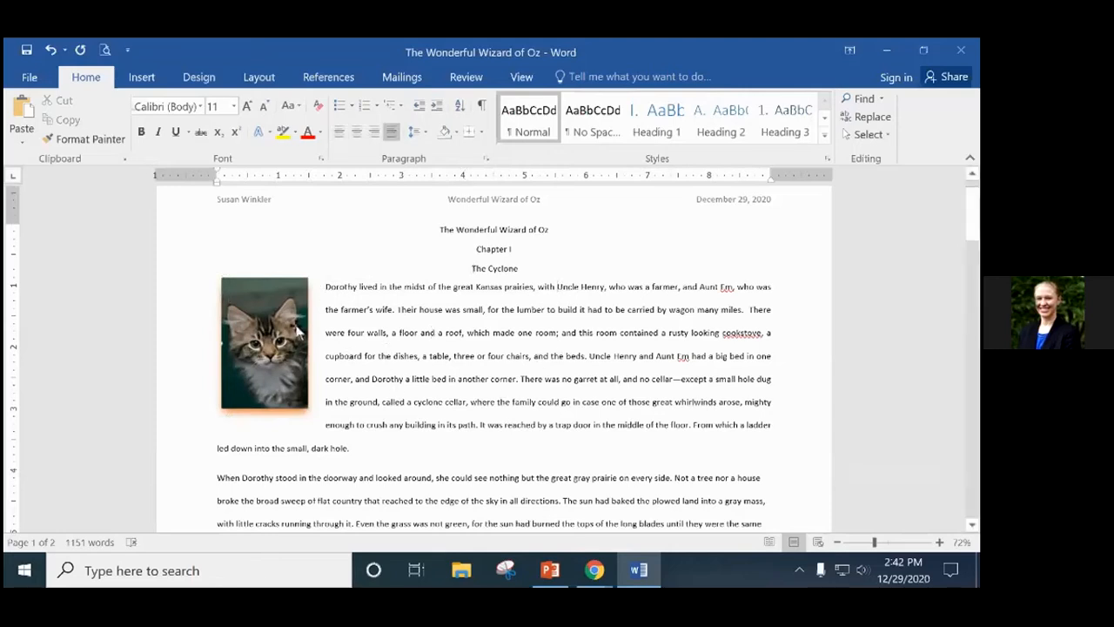
{"action": "left_click", "coordinate": [275, 343]}
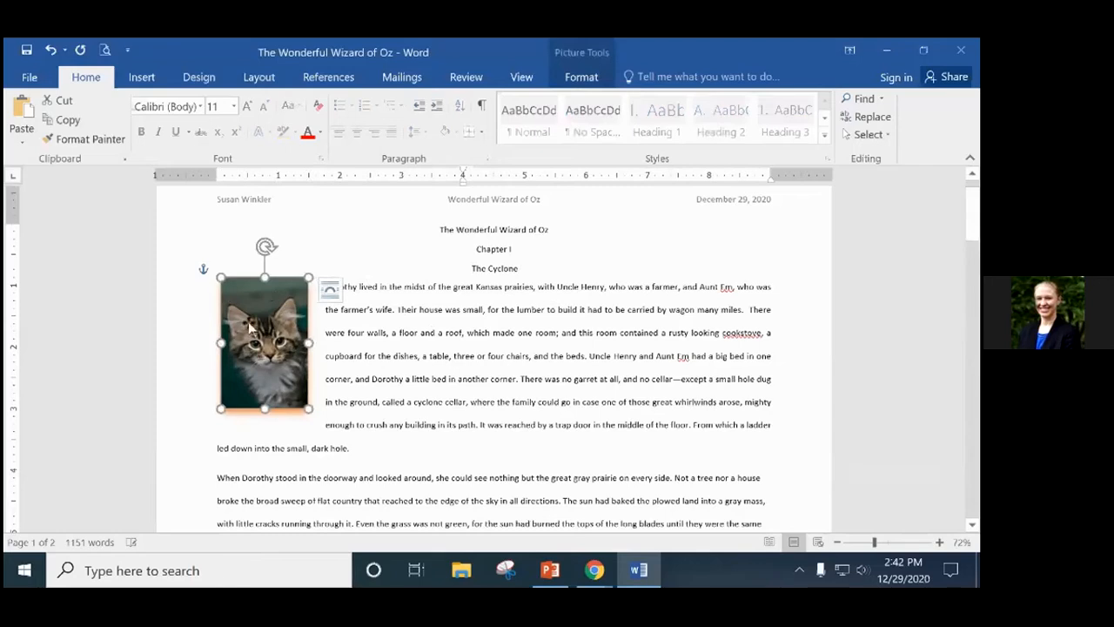
{"action": "right_click", "coordinate": [275, 326]}
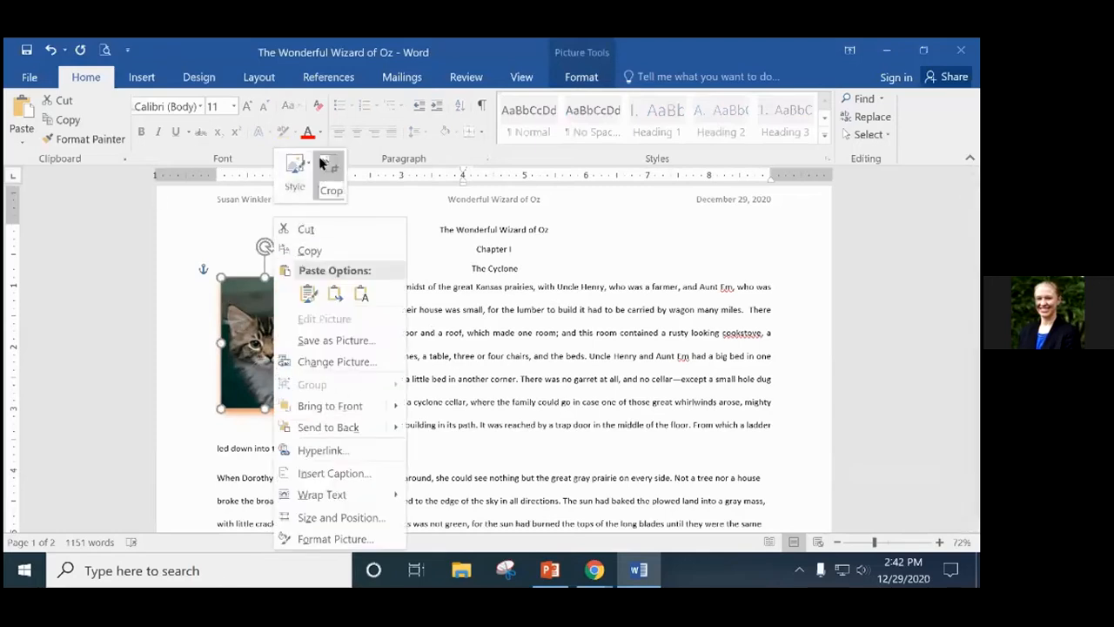
{"action": "left_click", "coordinate": [244, 350]}
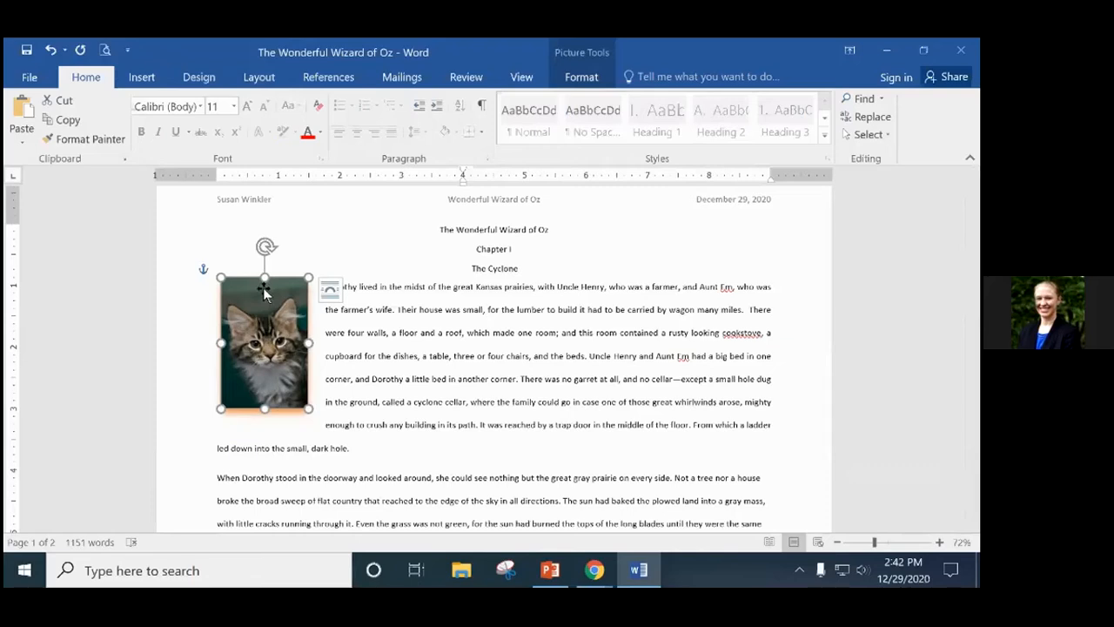
Move the kitten picture beside the second paragraph and zoom out to see more of the page.
{"action": "left_click_drag", "start_coordinate": [265, 294], "coordinate": [263, 435]}
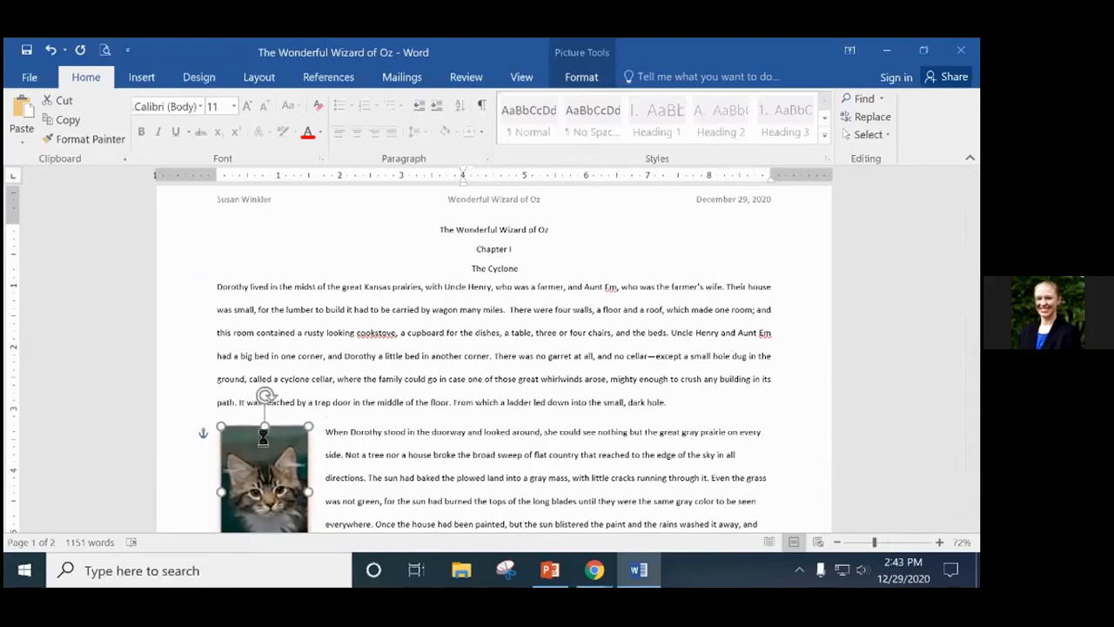
{"action": "scroll", "coordinate": [667, 349], "scroll_direction": "down", "scroll_amount": 3}
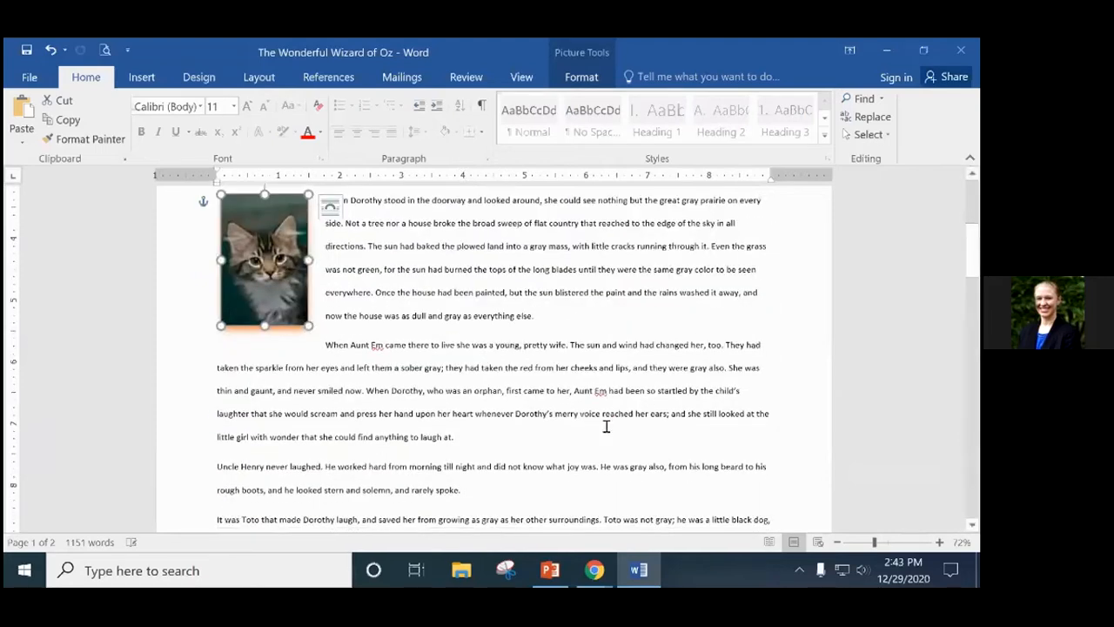
{"action": "left_click_drag", "start_coordinate": [877, 542], "coordinate": [868, 543]}
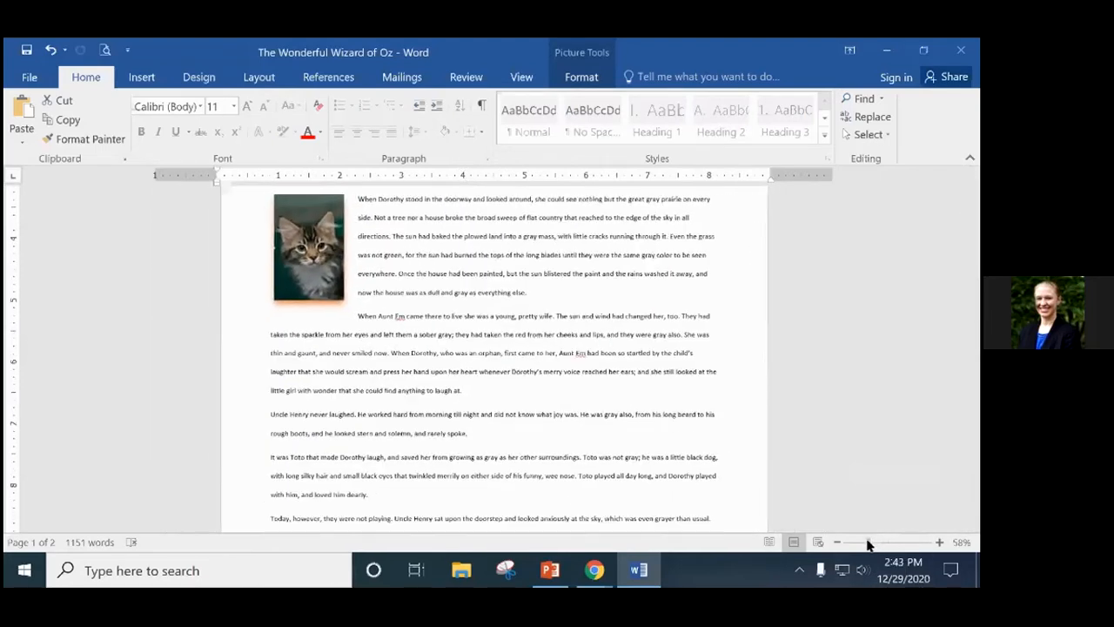
{"action": "scroll", "coordinate": [862, 497], "scroll_direction": "up", "scroll_amount": 2}
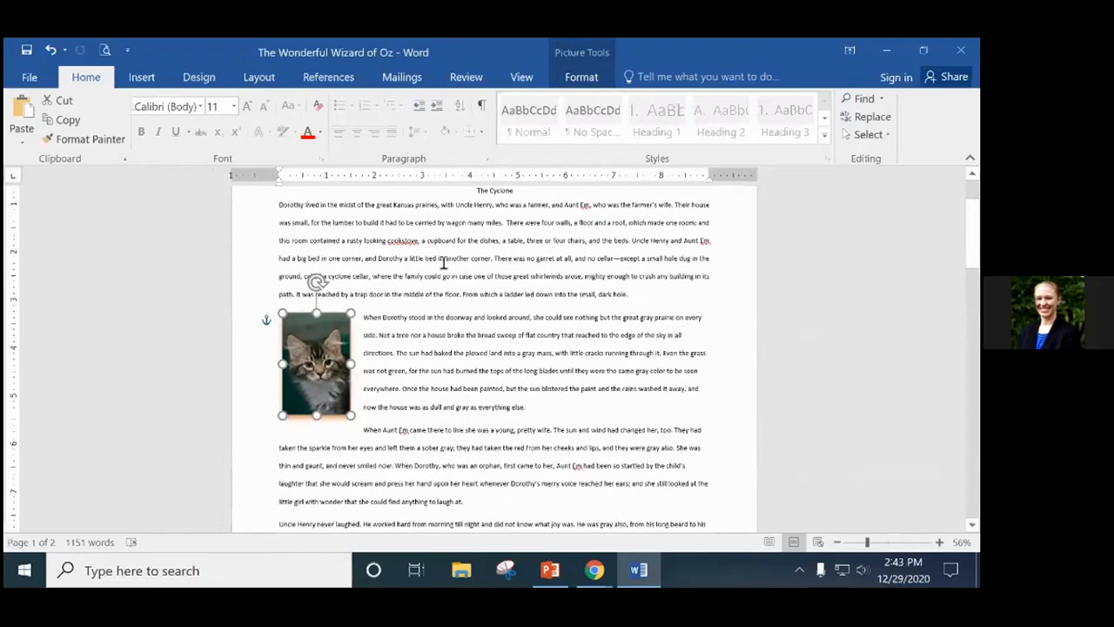
Drag the kitten picture back to the top-left of the opening paragraph, level with its first line.
{"action": "left_click", "coordinate": [273, 204]}
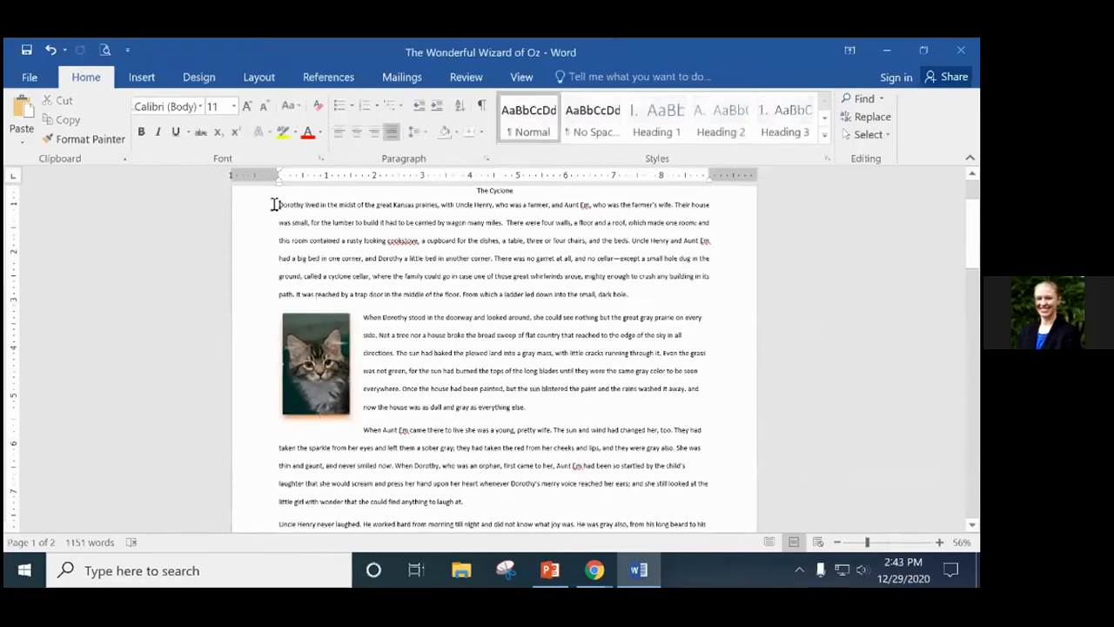
{"action": "left_click", "coordinate": [365, 320]}
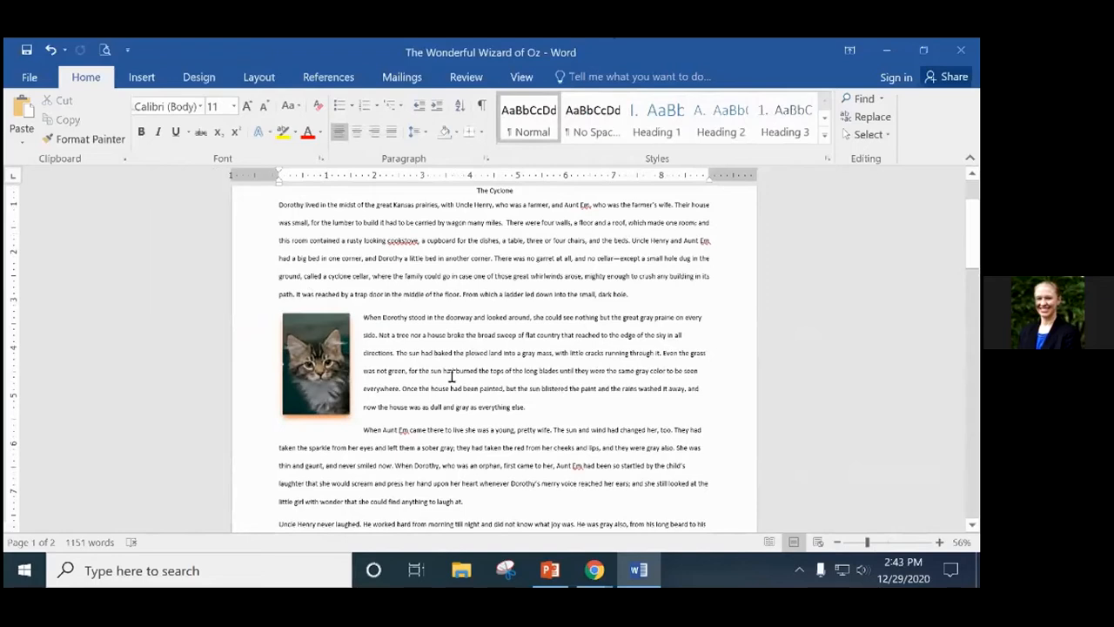
{"action": "left_click", "coordinate": [306, 363]}
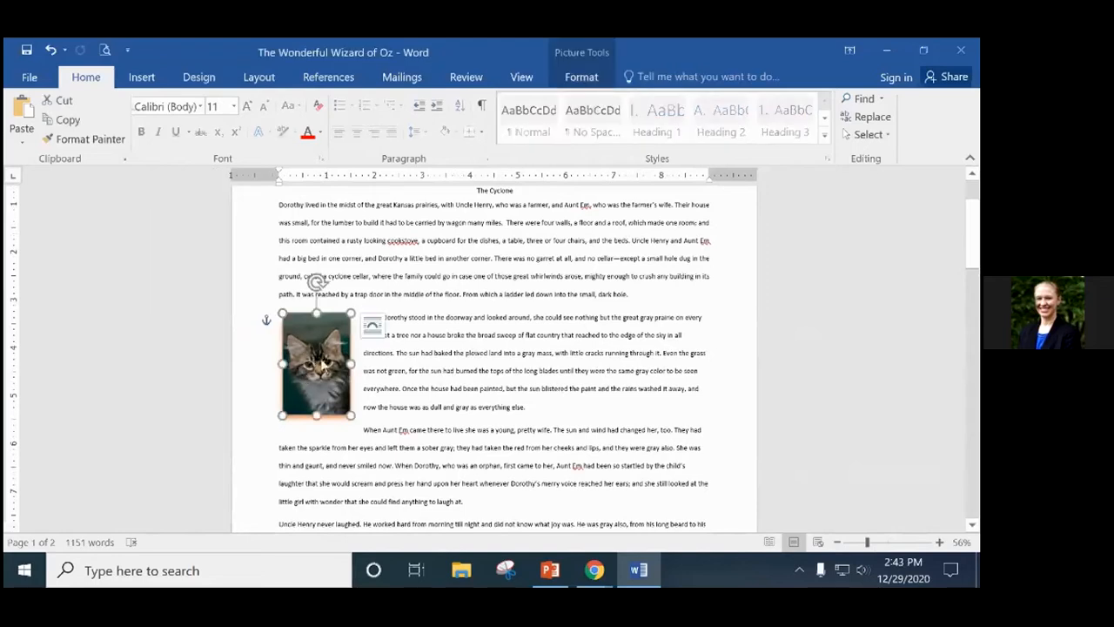
{"action": "left_click_drag", "start_coordinate": [315, 344], "coordinate": [309, 228]}
{"action": "left_click", "coordinate": [423, 336]}
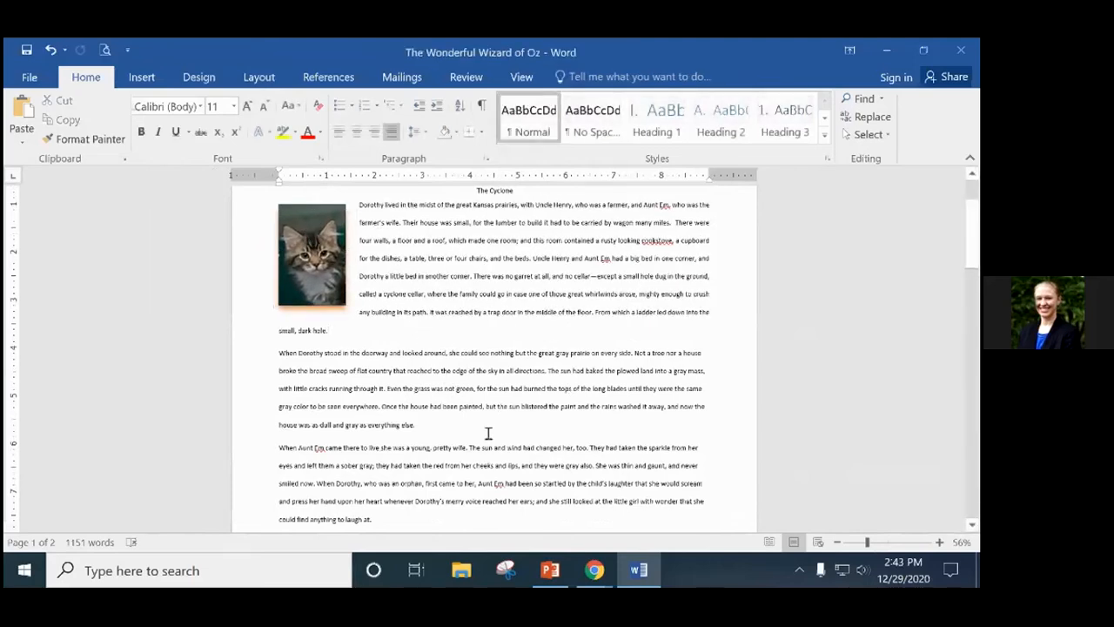
{"action": "scroll", "coordinate": [489, 432], "scroll_direction": "up", "scroll_amount": 1}
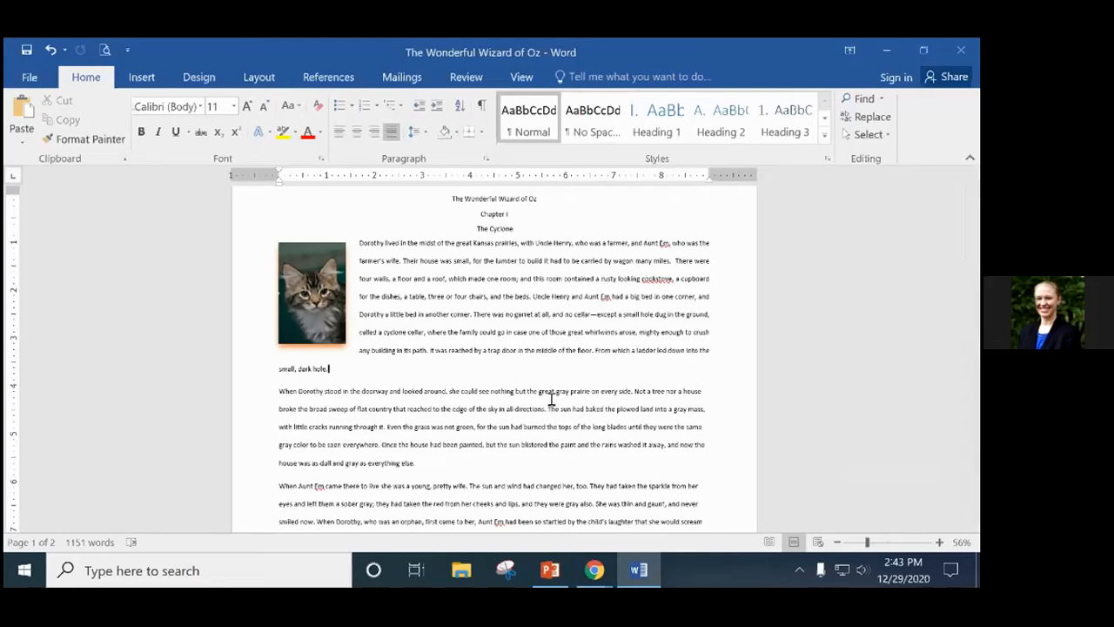
Open the Insert tab's Text Box gallery with designs like Simple Text Box and Austin Quote.
{"action": "left_click", "coordinate": [319, 279]}
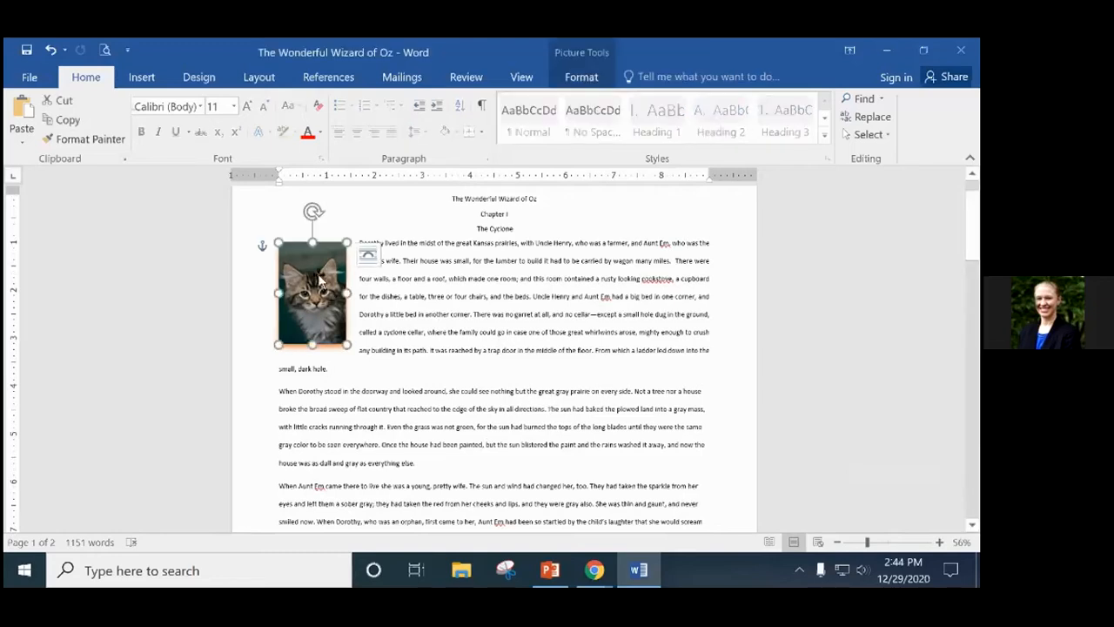
{"action": "left_click", "coordinate": [416, 343]}
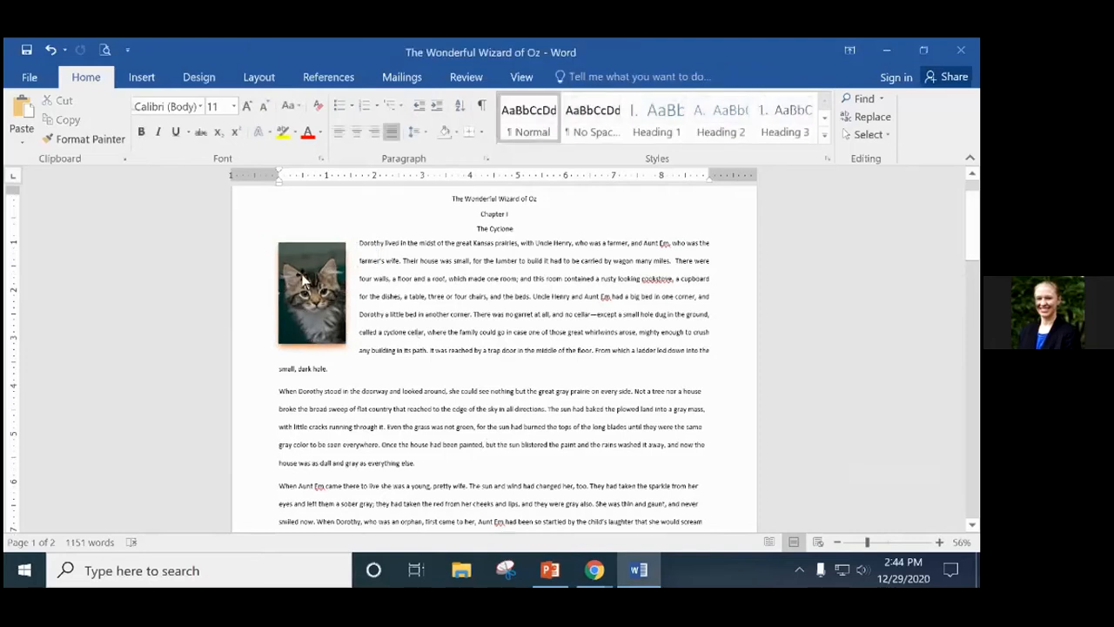
{"action": "left_click", "coordinate": [305, 282]}
{"action": "left_click", "coordinate": [407, 318]}
{"action": "left_click", "coordinate": [142, 79]}
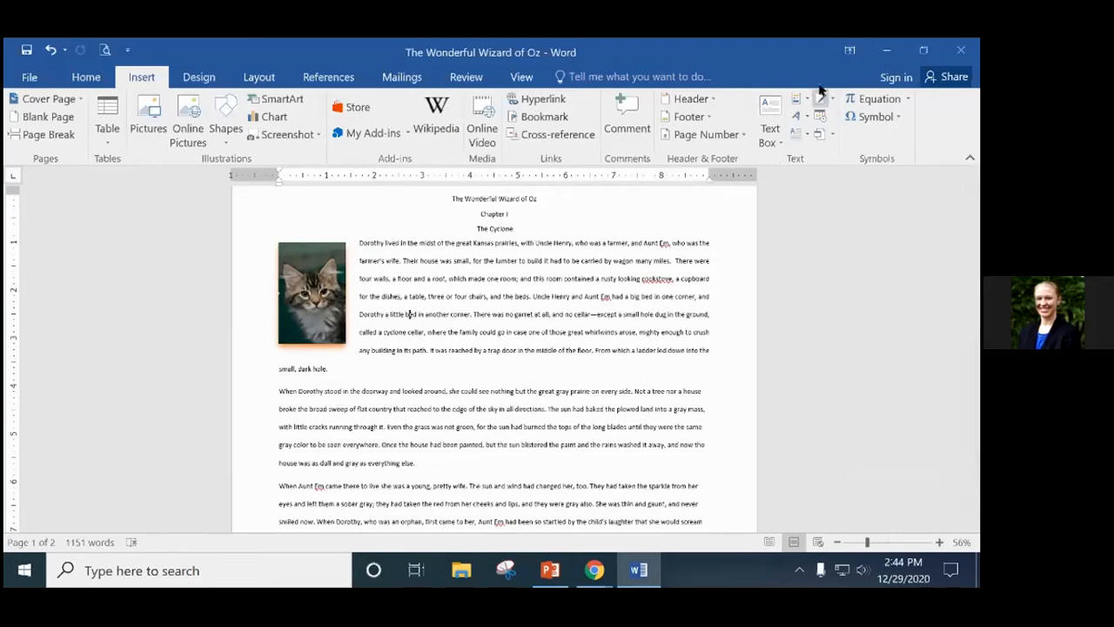
{"action": "left_click", "coordinate": [770, 132]}
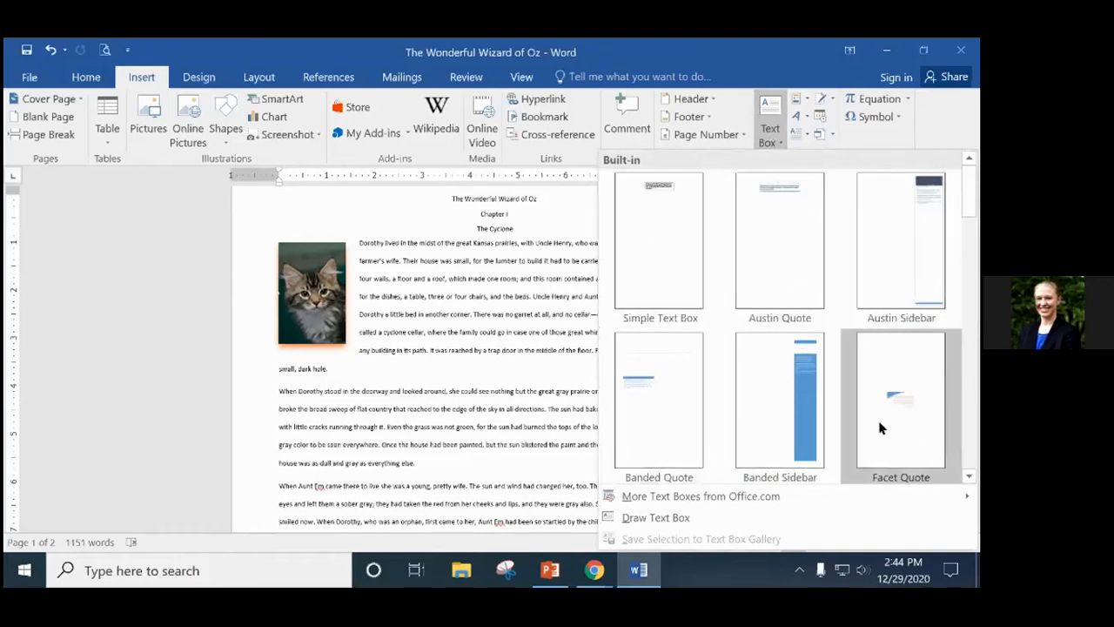
Insert a Simple Text Box and replace its placeholder with "There's a cyclone coming, Em.".
{"action": "left_click", "coordinate": [654, 236]}
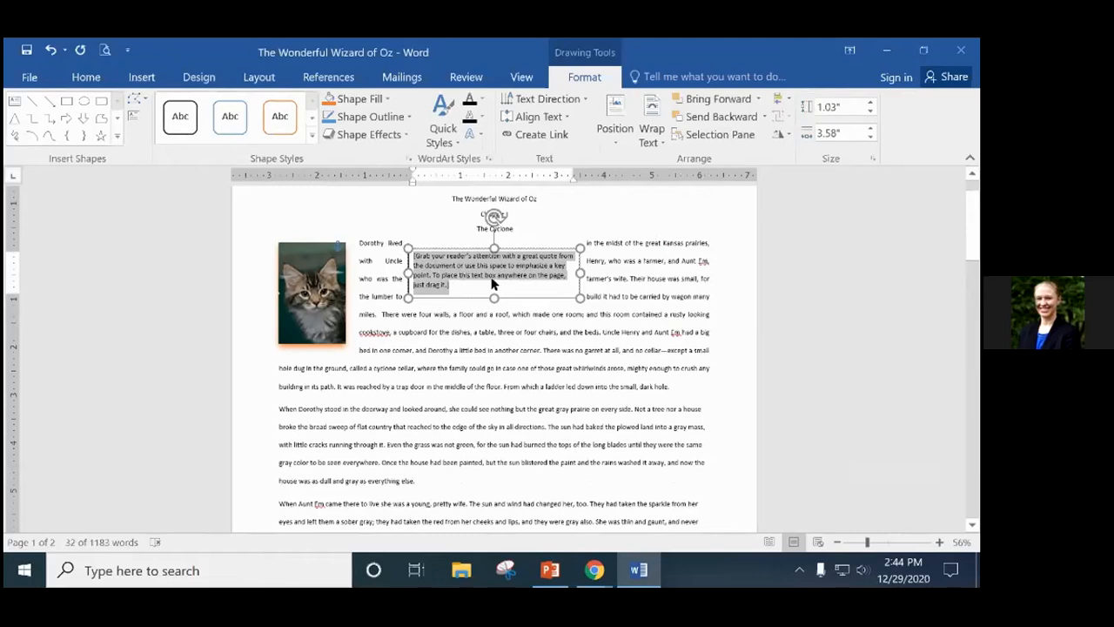
{"action": "mouse_move", "coordinate": [456, 282]}
{"action": "key", "text": "Delete"}
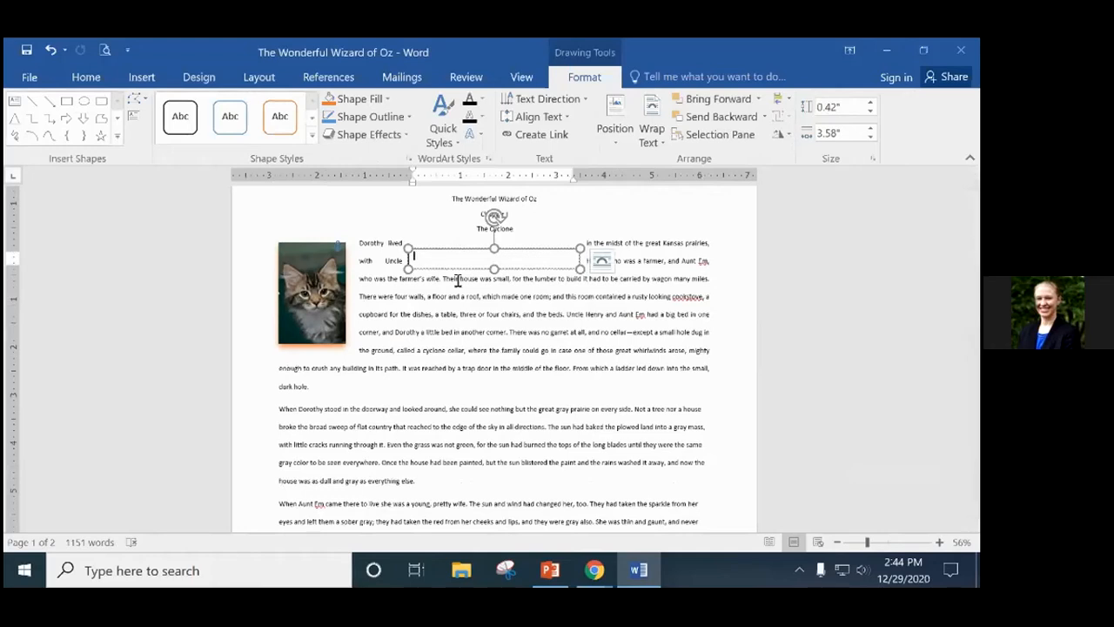
{"action": "type", "text": "1"}
{"action": "type", "text": " a"}
{"action": "key", "text": "BackSpace"}
{"action": "type", "text": "yclone coming."}
{"action": "type", "text": " Em\""}
{"action": "type", "text": "\""}
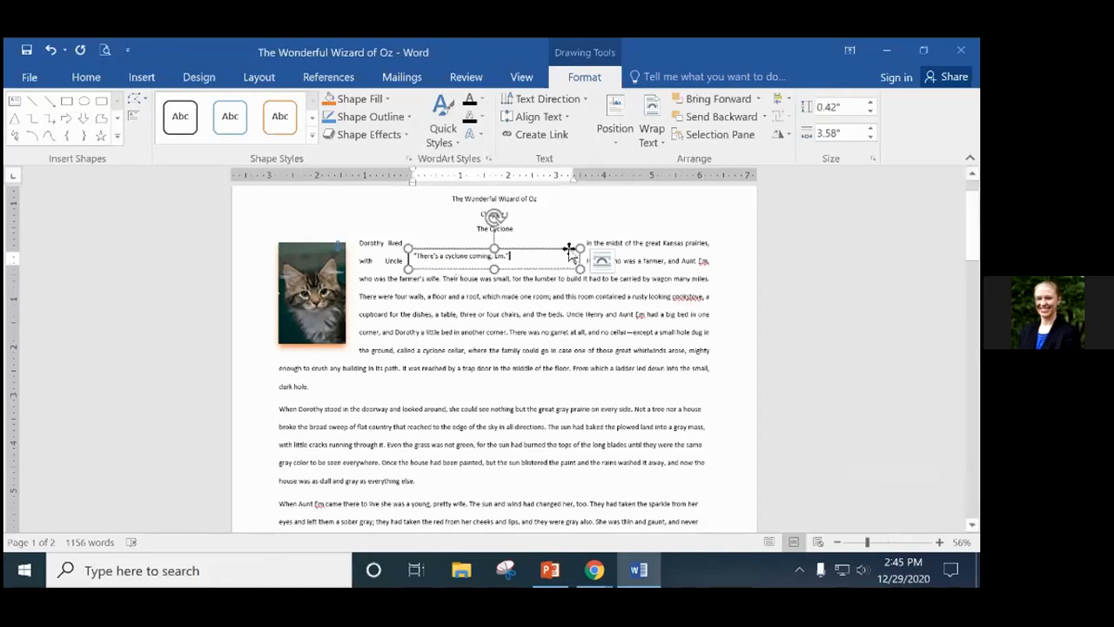
Select the cyclone quote in the text box and set it to 24 pt.
{"action": "left_click_drag", "start_coordinate": [512, 256], "coordinate": [411, 260]}
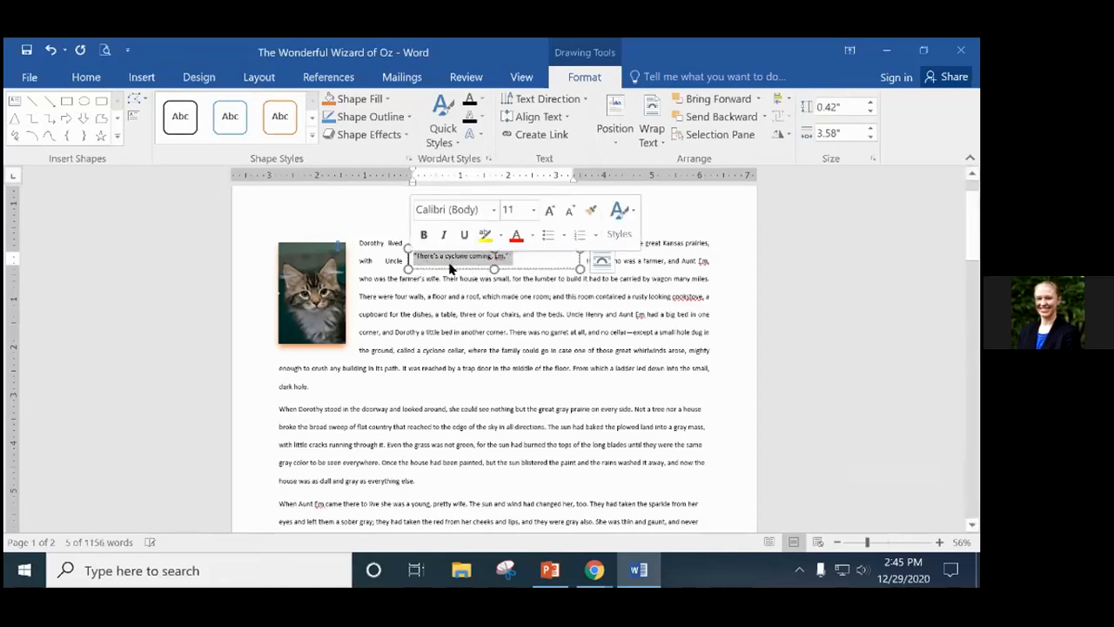
{"action": "left_click", "coordinate": [533, 236]}
{"action": "left_click", "coordinate": [488, 255]}
{"action": "left_click_drag", "start_coordinate": [517, 255], "coordinate": [410, 262]}
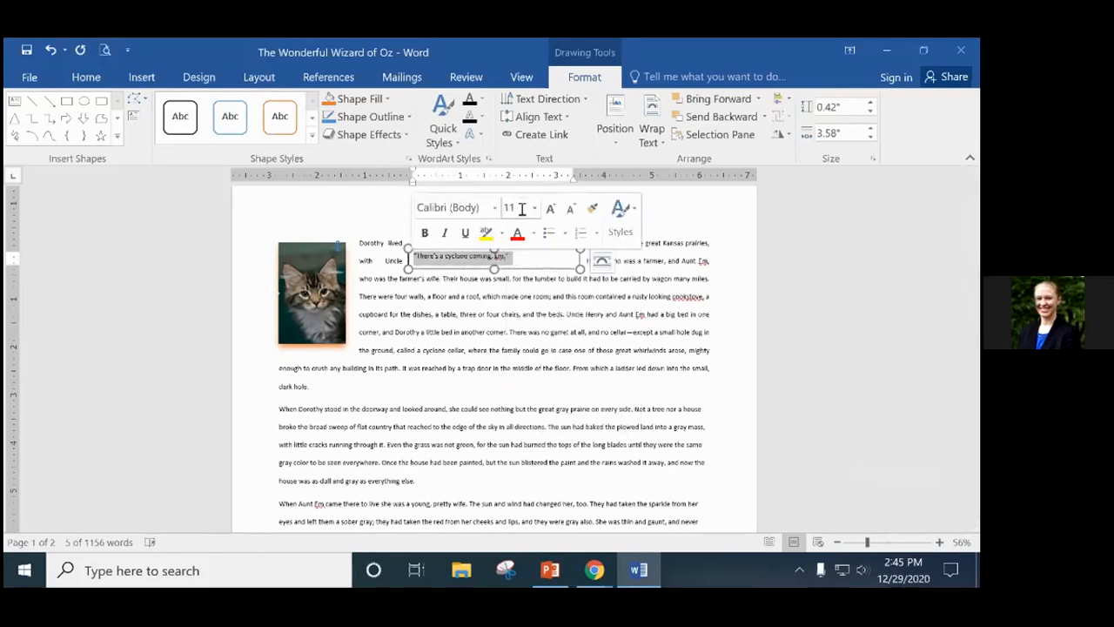
{"action": "left_click", "coordinate": [535, 208]}
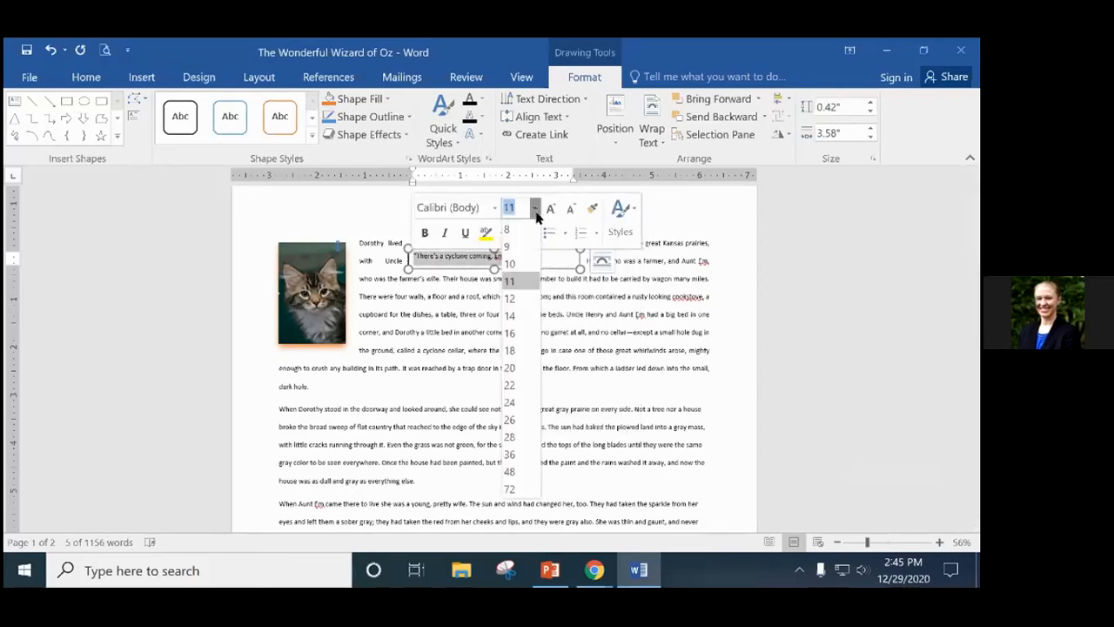
{"action": "left_click", "coordinate": [512, 402]}
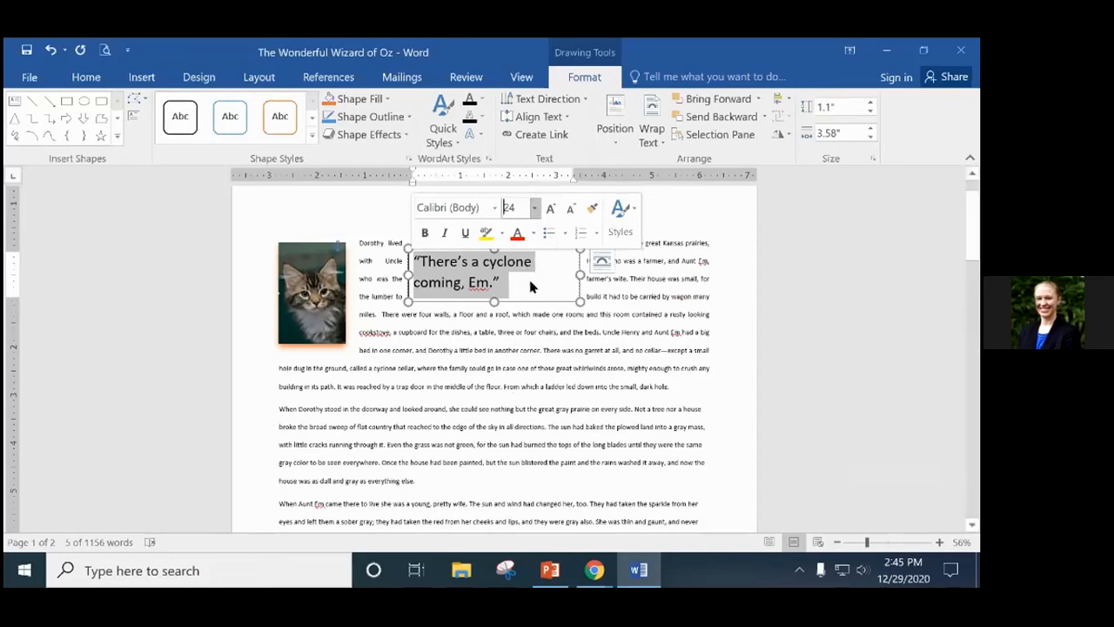
{"action": "left_click", "coordinate": [529, 285]}
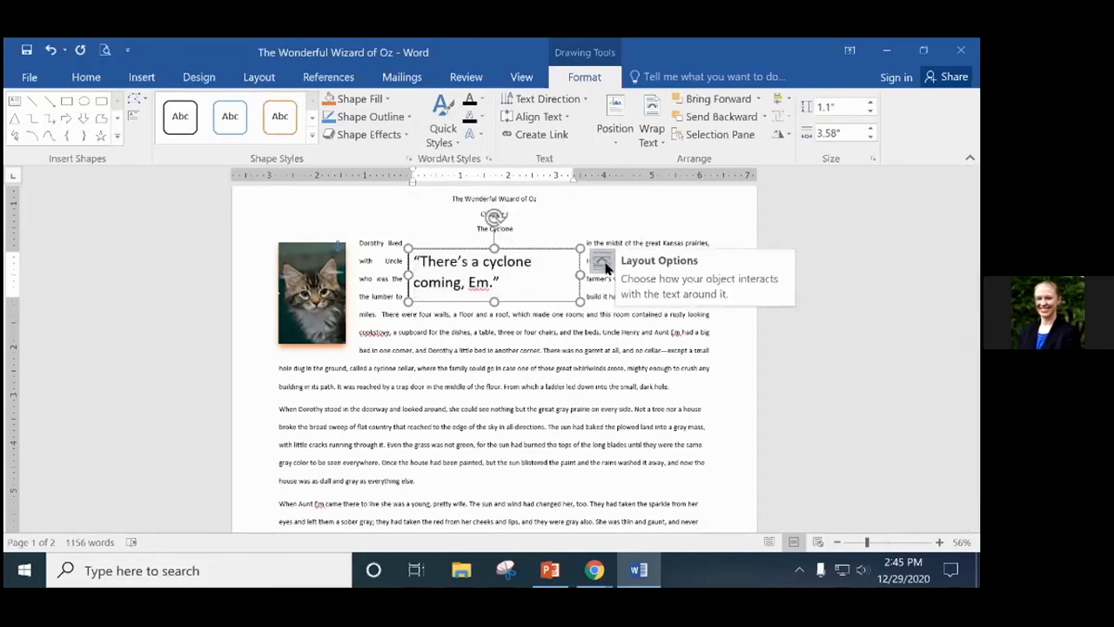
{"action": "left_click", "coordinate": [603, 262]}
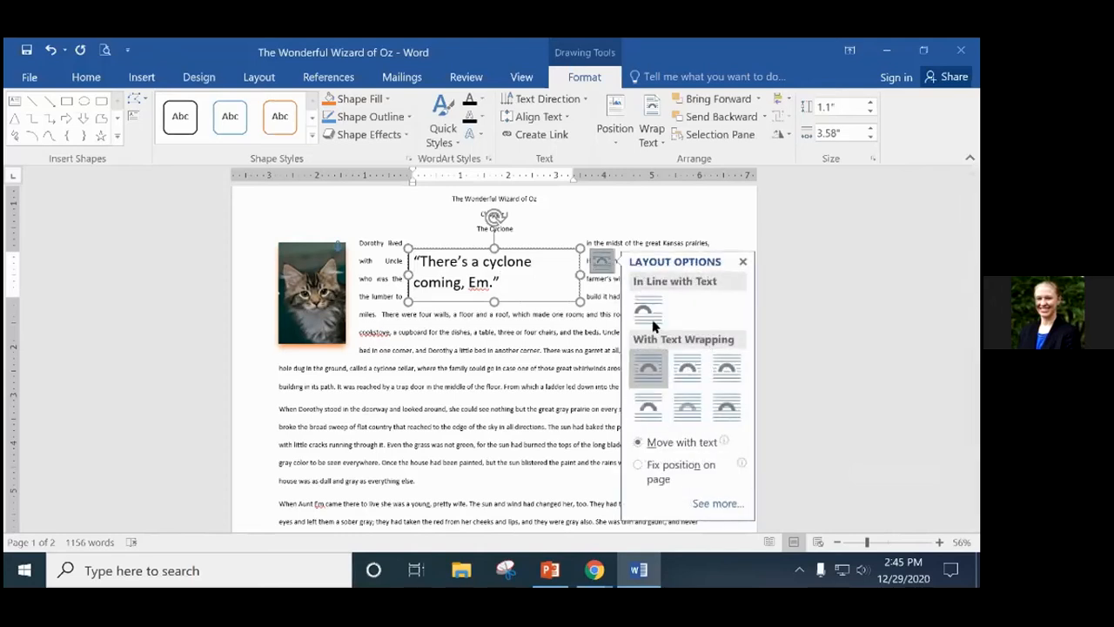
{"action": "left_click", "coordinate": [545, 238]}
{"action": "left_click", "coordinate": [543, 254]}
{"action": "left_click", "coordinate": [545, 256]}
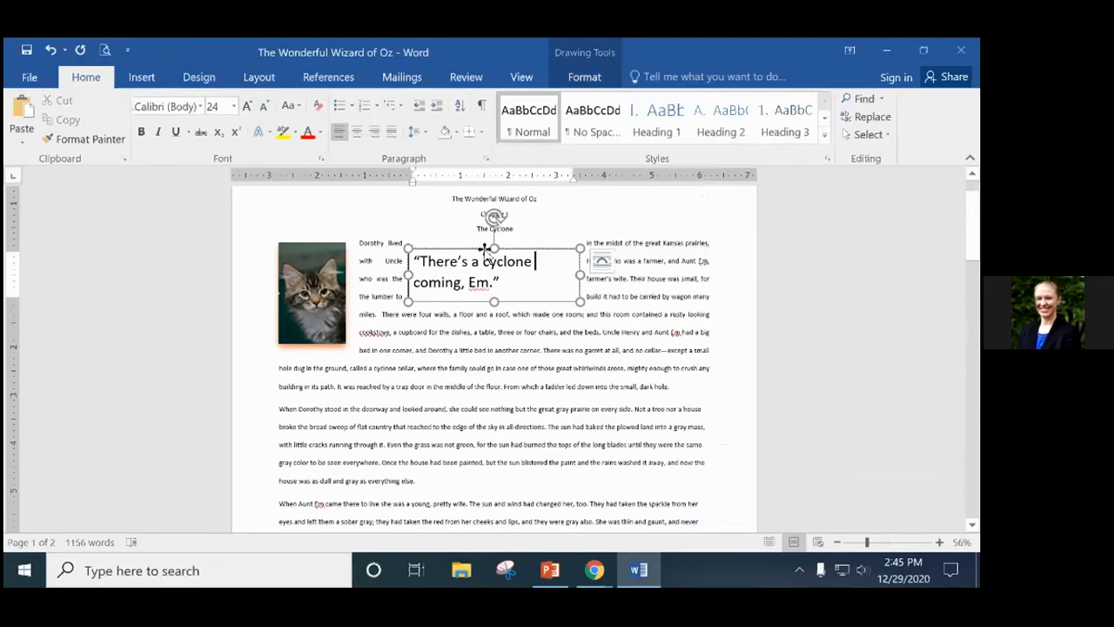
Move the quote box down into the 'When Aunt Em' paragraph.
{"action": "left_click_drag", "start_coordinate": [486, 250], "coordinate": [466, 474]}
{"action": "scroll", "coordinate": [552, 450], "scroll_direction": "down", "scroll_amount": 3}
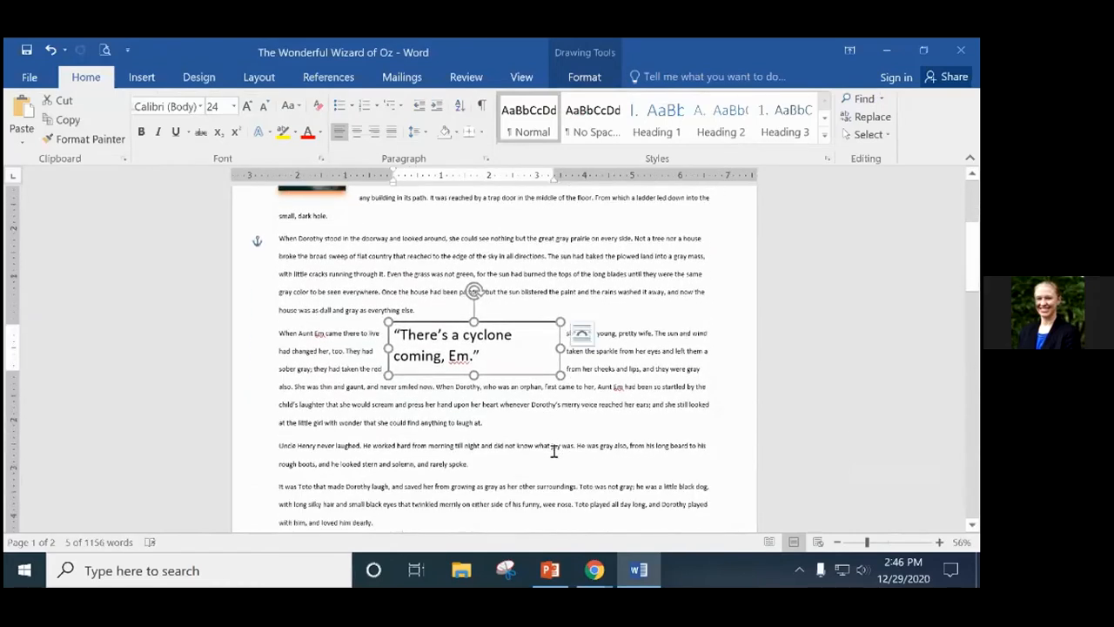
{"action": "scroll", "coordinate": [554, 450], "scroll_direction": "down", "scroll_amount": 3}
{"action": "scroll", "coordinate": [552, 450], "scroll_direction": "down", "scroll_amount": 1}
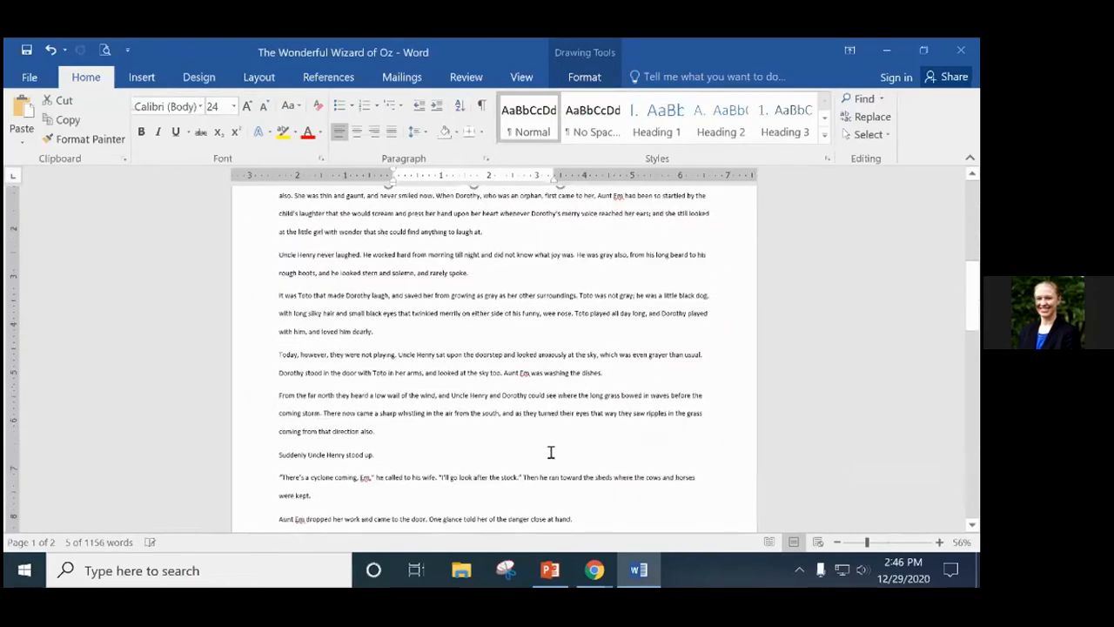
{"action": "left_click", "coordinate": [373, 477]}
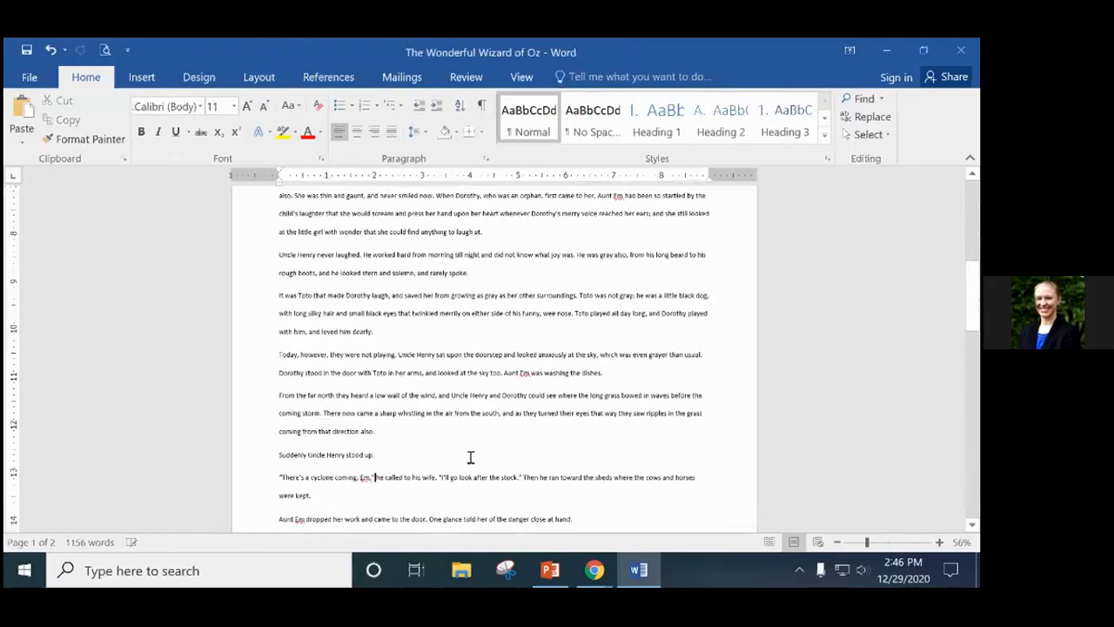
{"action": "scroll", "coordinate": [466, 435], "scroll_direction": "up", "scroll_amount": 1}
Reposition the quote box beside 'Suddenly Uncle Henry stood up.' and widen it to fit one line.
{"action": "left_click", "coordinate": [496, 212]}
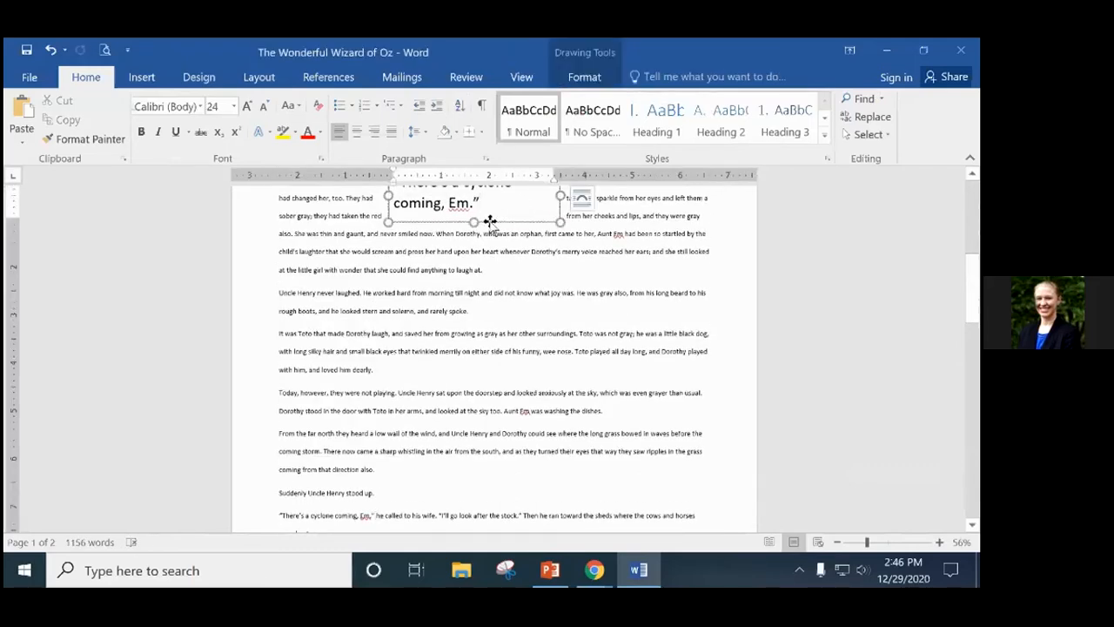
{"action": "left_click_drag", "start_coordinate": [490, 222], "coordinate": [661, 497]}
{"action": "left_click_drag", "start_coordinate": [559, 471], "coordinate": [623, 477]}
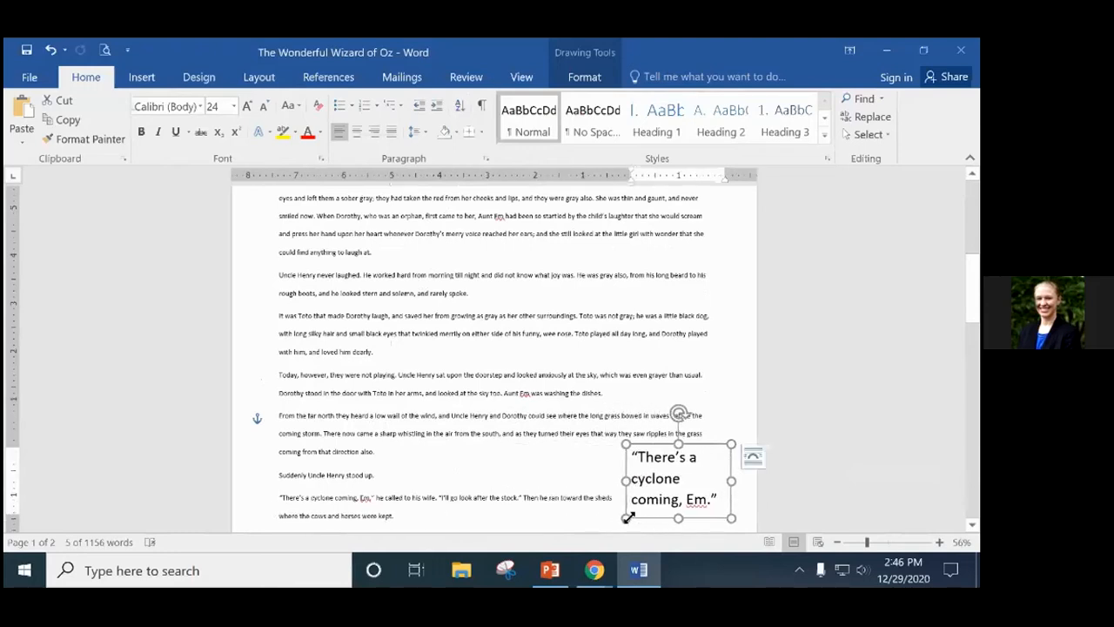
{"action": "left_click_drag", "start_coordinate": [624, 478], "coordinate": [413, 454]}
{"action": "left_click", "coordinate": [721, 481]}
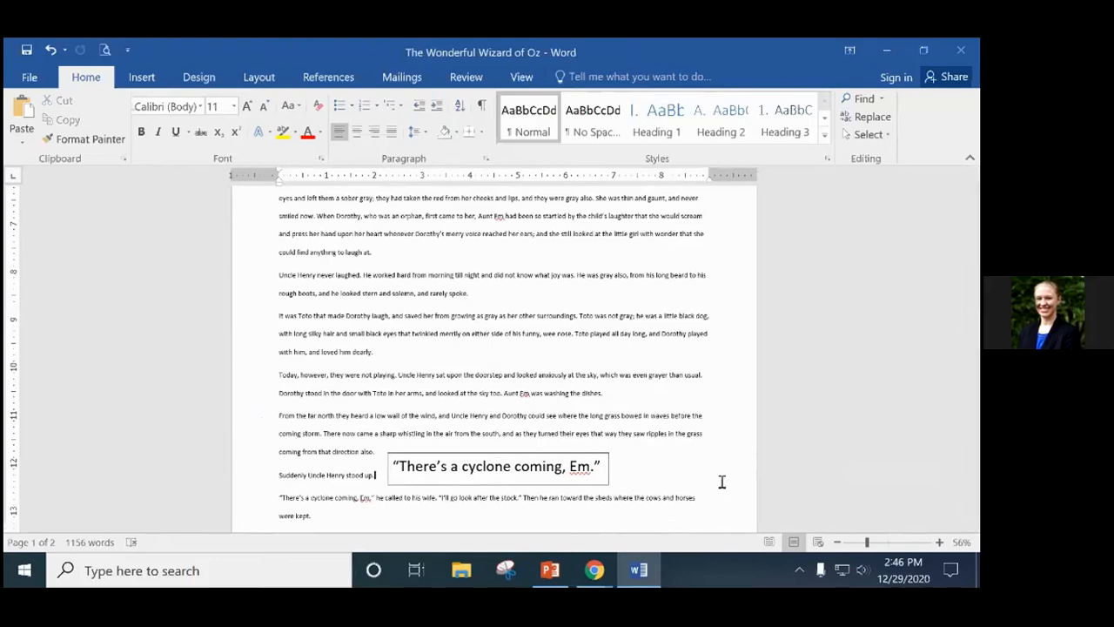
Select the quote box and bring up its right-click formatting options.
{"action": "left_click", "coordinate": [465, 454]}
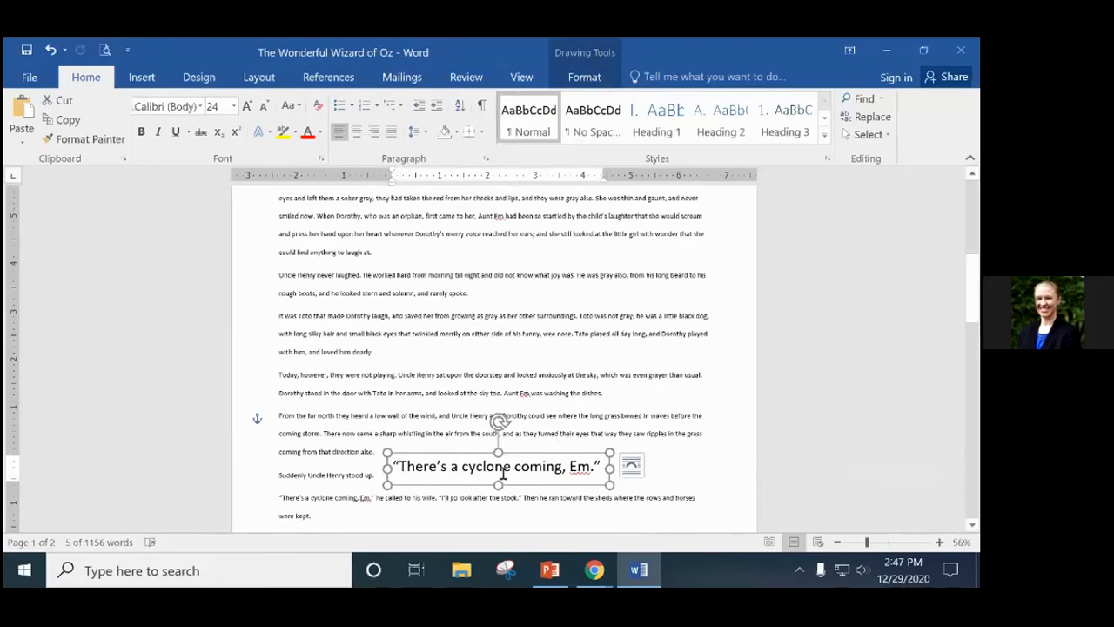
{"action": "right_click", "coordinate": [560, 457]}
{"action": "left_click", "coordinate": [524, 457]}
{"action": "right_click", "coordinate": [531, 457]}
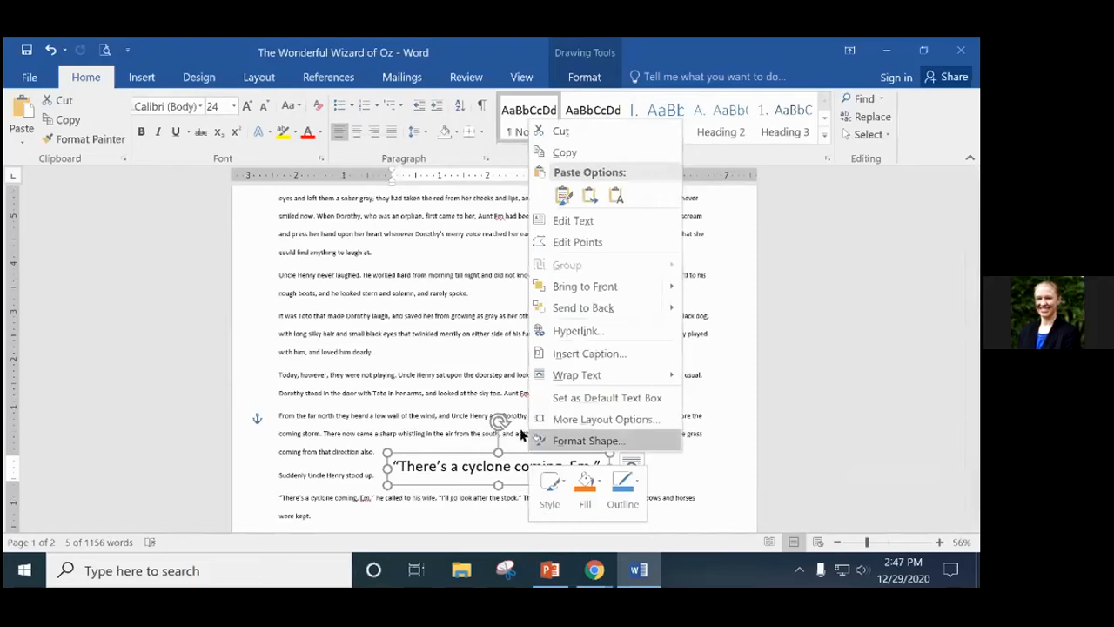
Give the quote box a 4½ pt red outline.
{"action": "left_click", "coordinate": [627, 494]}
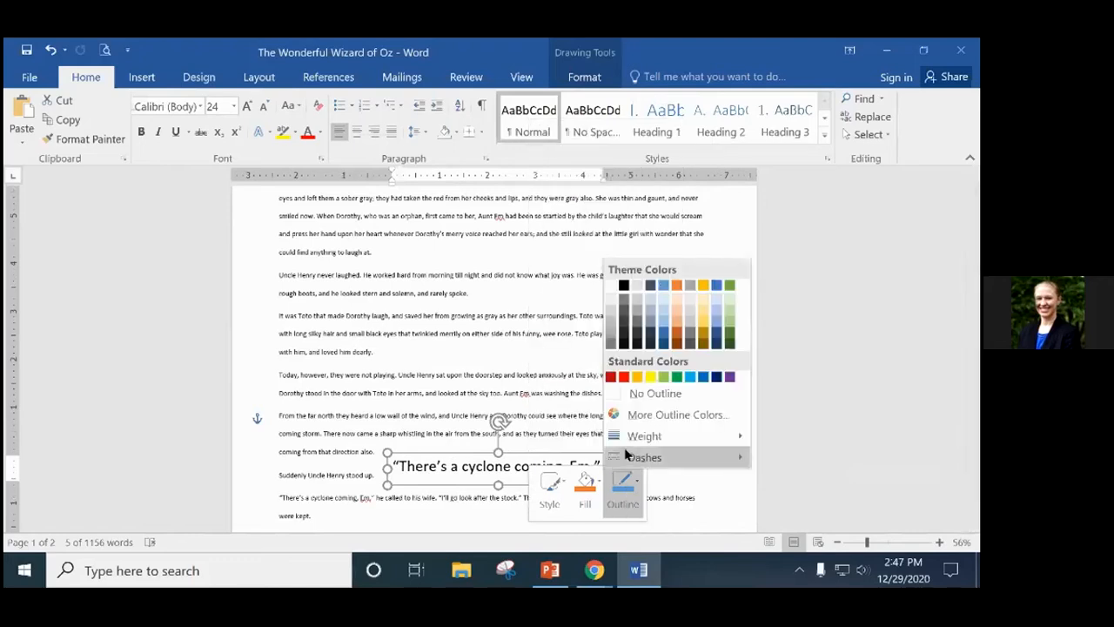
{"action": "mouse_move", "coordinate": [742, 435]}
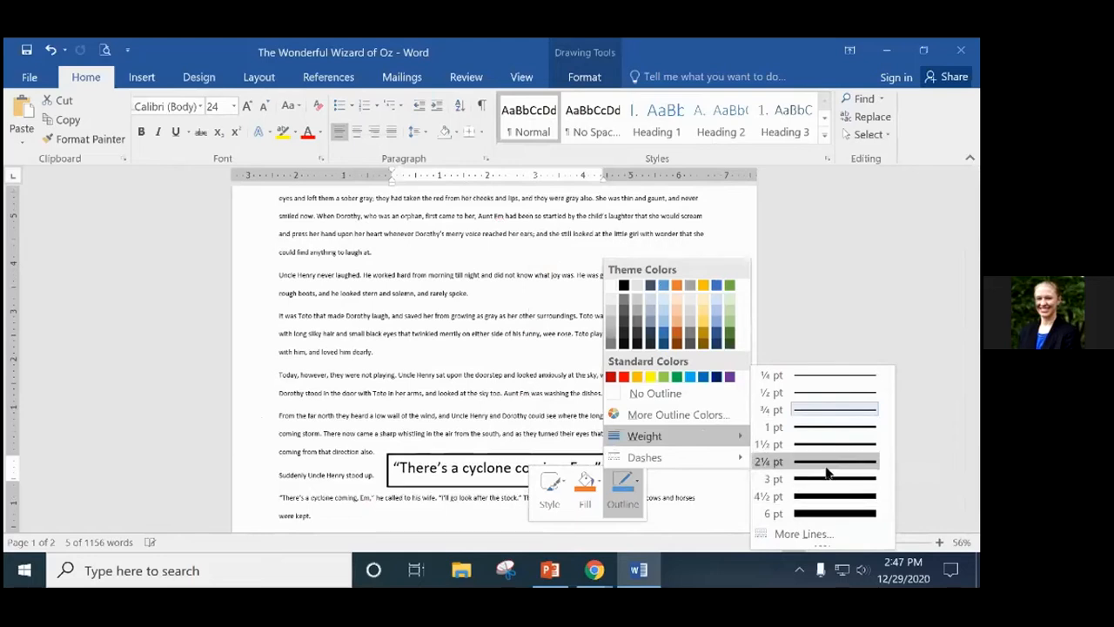
{"action": "left_click", "coordinate": [833, 496]}
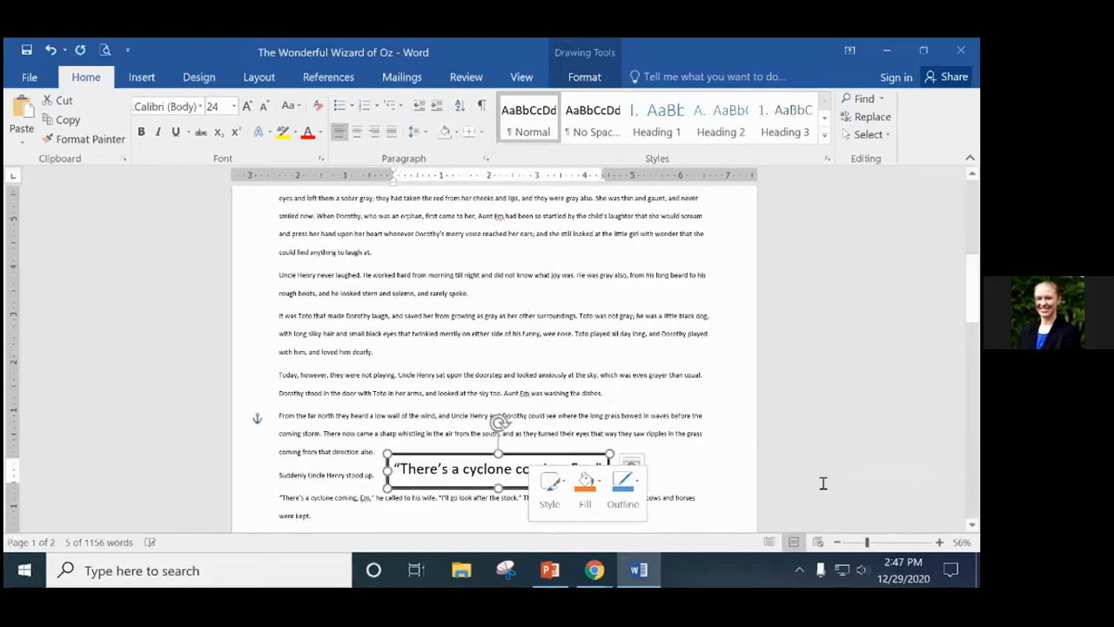
{"action": "left_click", "coordinate": [623, 486]}
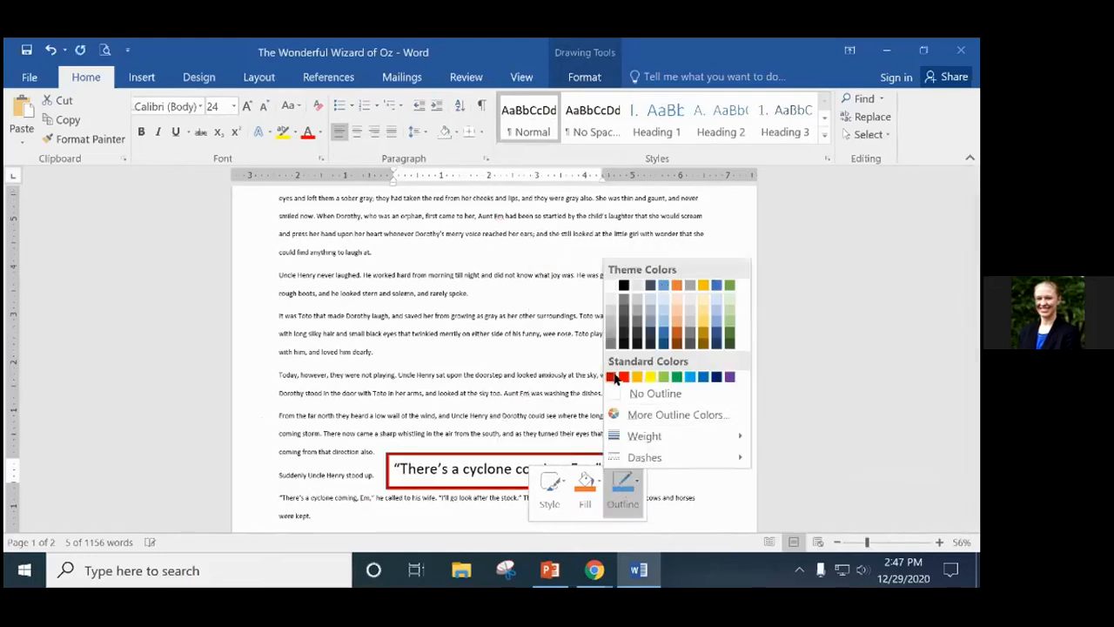
{"action": "left_click", "coordinate": [624, 376]}
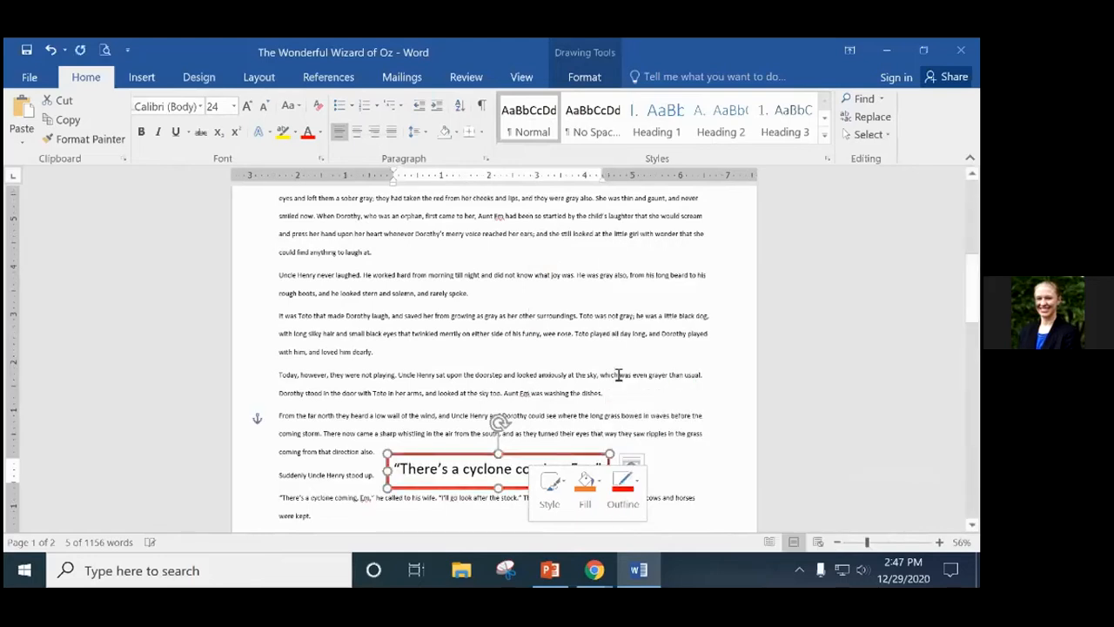
Fill the quote box light blue, apply a blue theme style with white text, and remove its outline.
{"action": "left_click", "coordinate": [585, 486]}
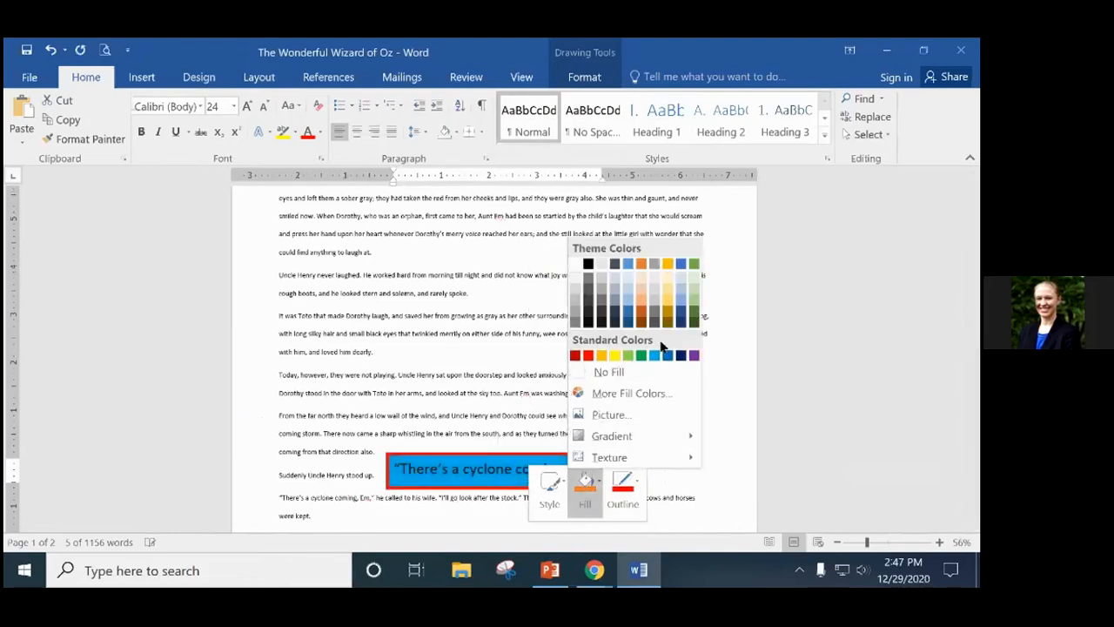
{"action": "left_click", "coordinate": [627, 306]}
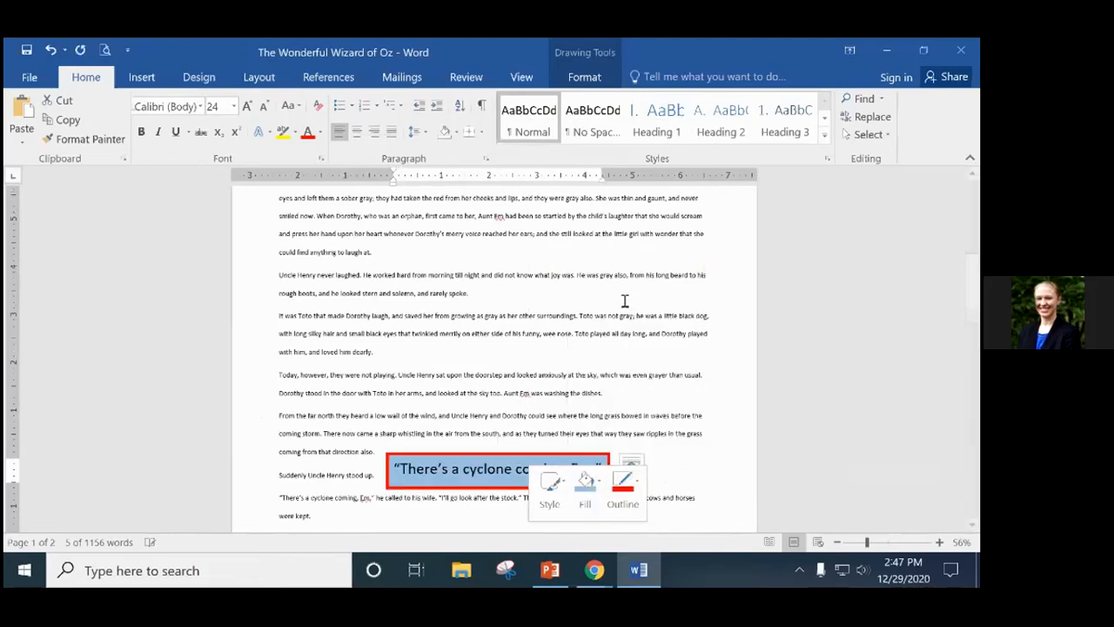
{"action": "left_click", "coordinate": [549, 487]}
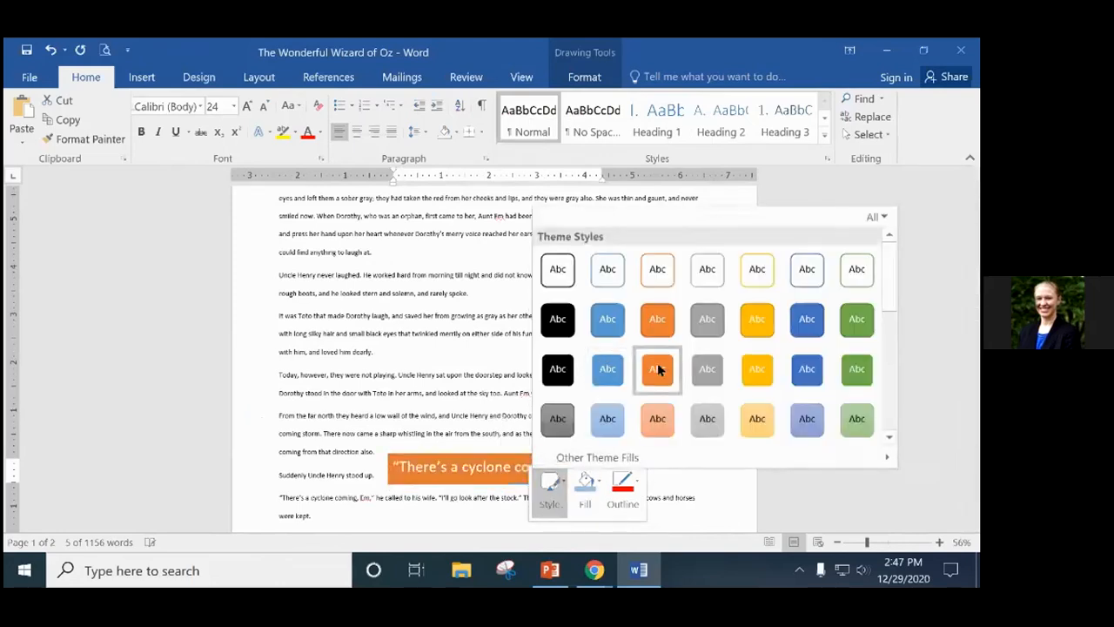
{"action": "left_click", "coordinate": [607, 369]}
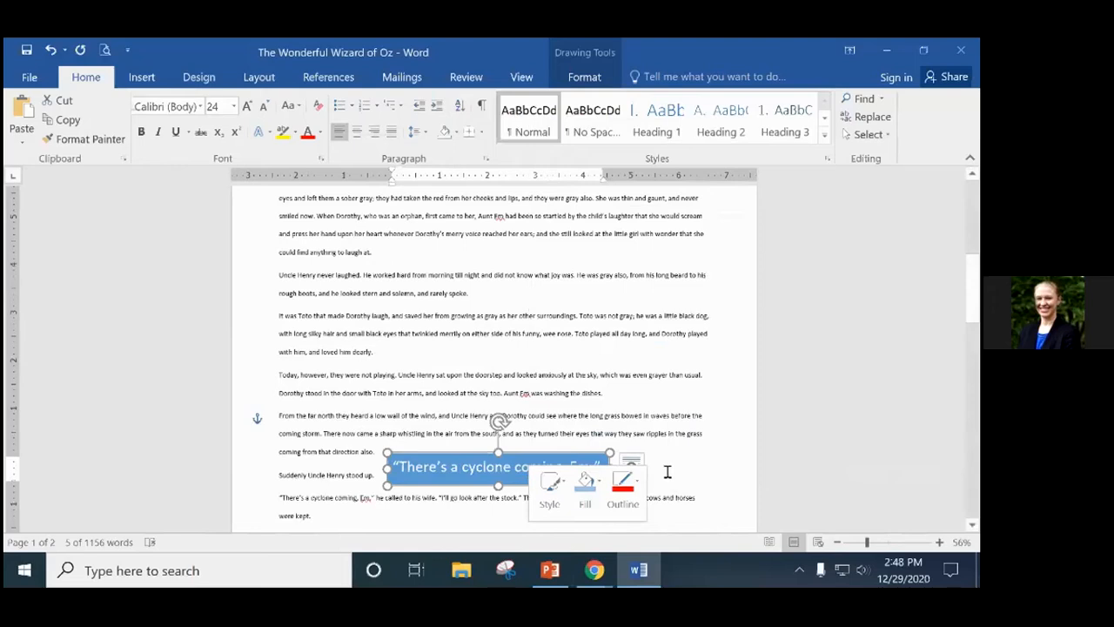
{"action": "left_click", "coordinate": [630, 482]}
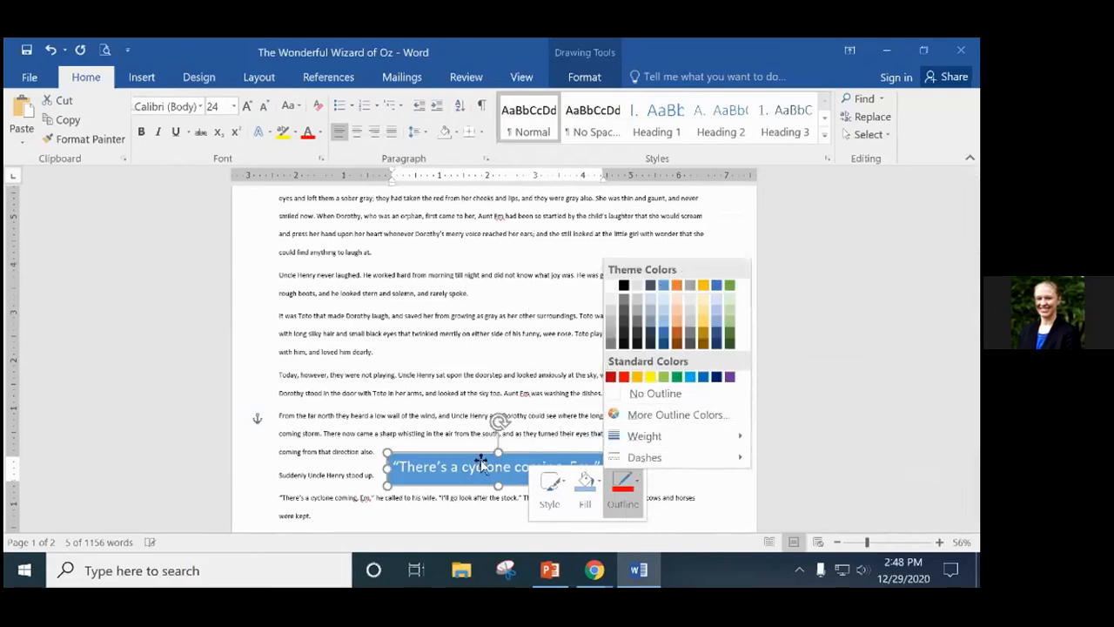
{"action": "left_click", "coordinate": [662, 394]}
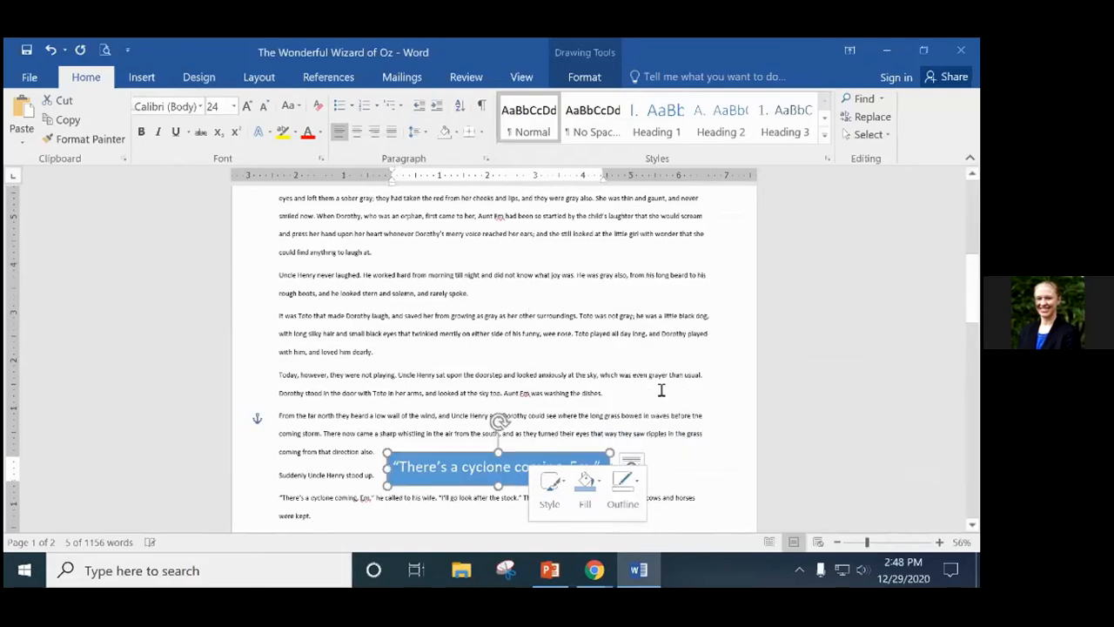
{"action": "left_click", "coordinate": [681, 464]}
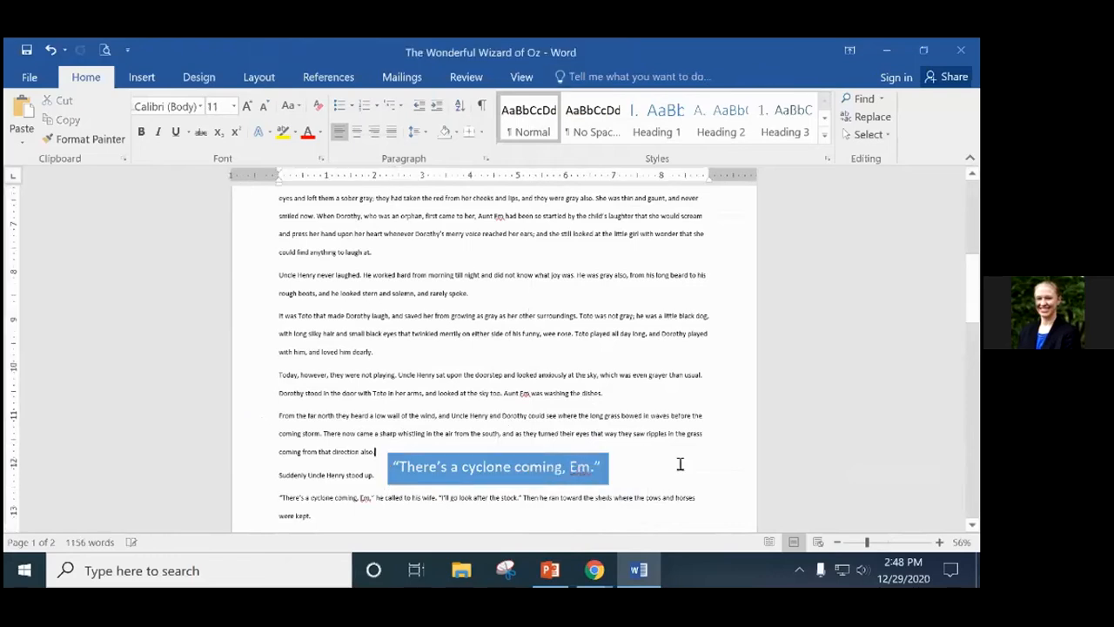
Set the blue quote box's outline weight to 4½ pt and its colour to standard red.
{"action": "left_click", "coordinate": [548, 461]}
{"action": "right_click", "coordinate": [541, 451]}
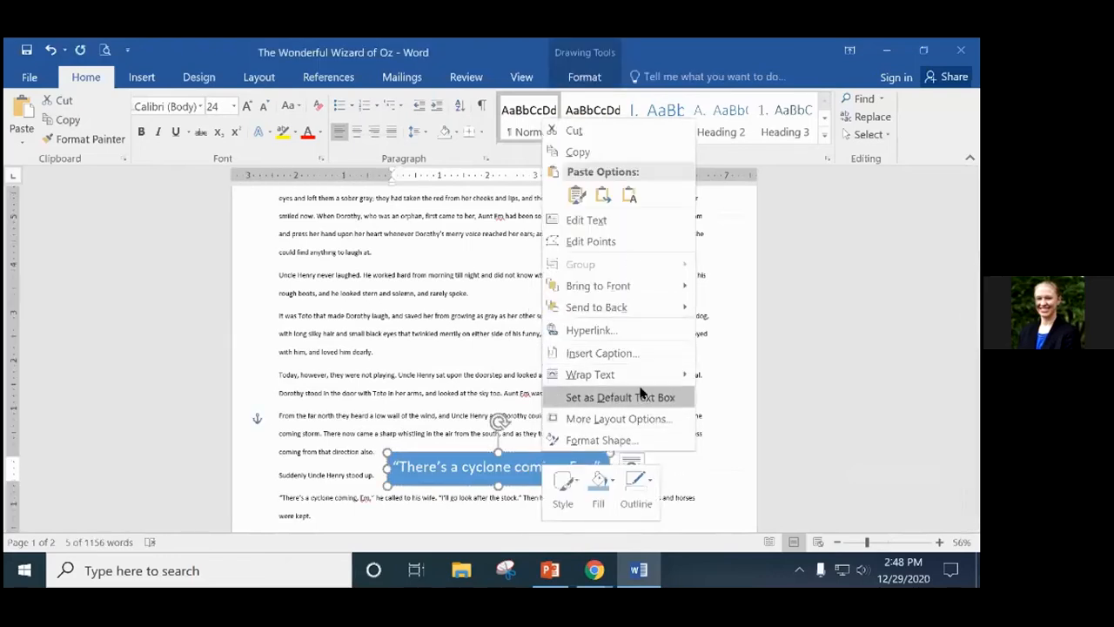
{"action": "left_click", "coordinate": [633, 502]}
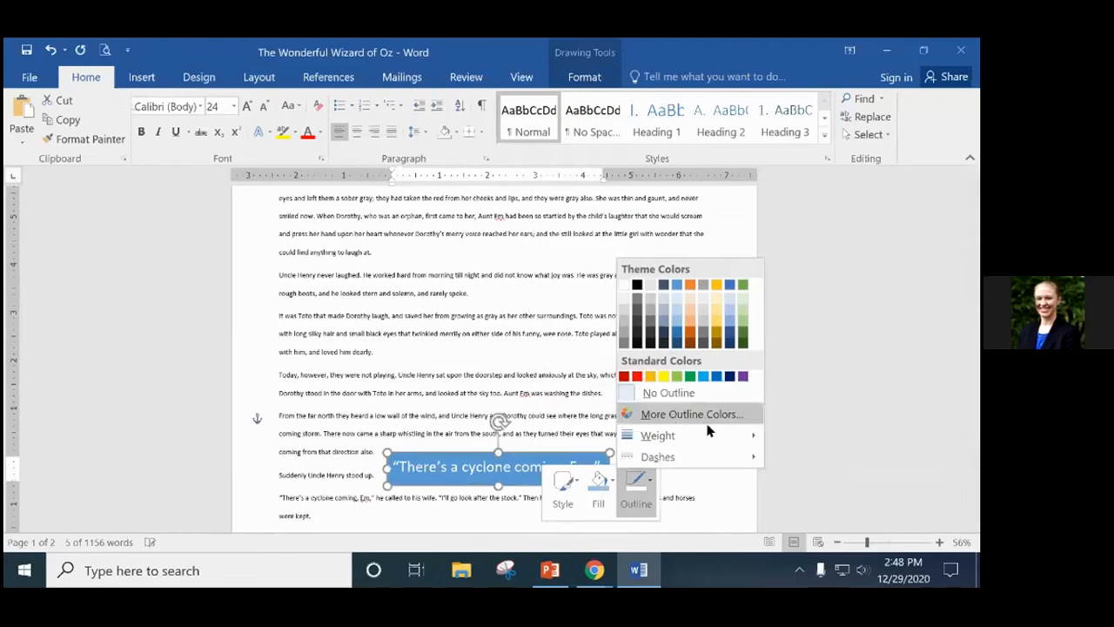
{"action": "mouse_move", "coordinate": [762, 437]}
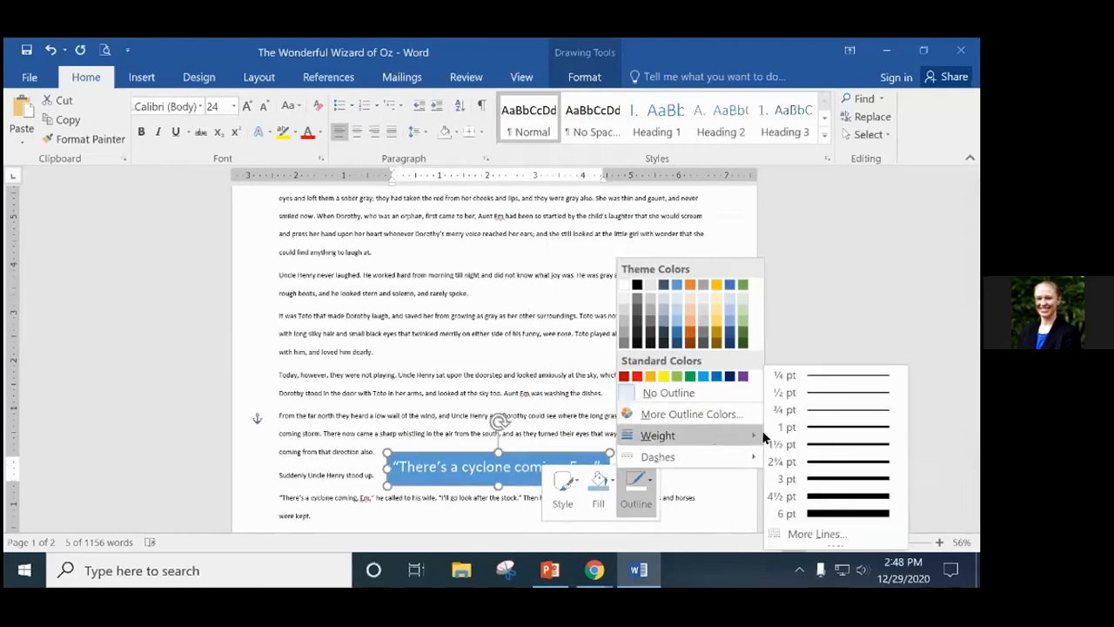
{"action": "left_click", "coordinate": [834, 496]}
{"action": "left_click", "coordinate": [636, 481]}
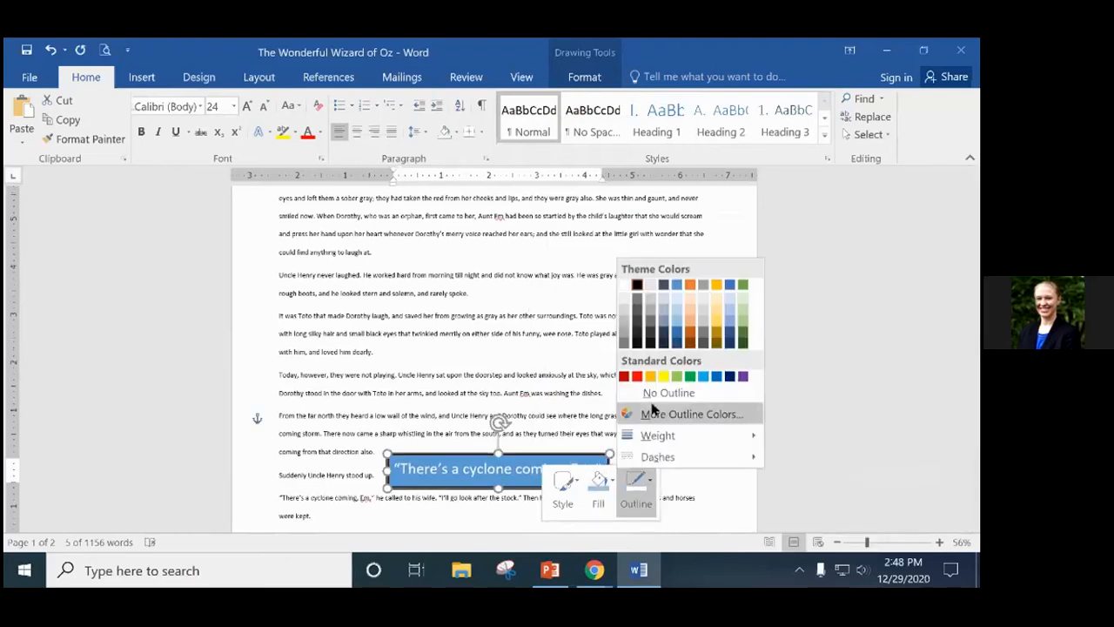
{"action": "left_click", "coordinate": [633, 376]}
{"action": "left_click", "coordinate": [741, 460]}
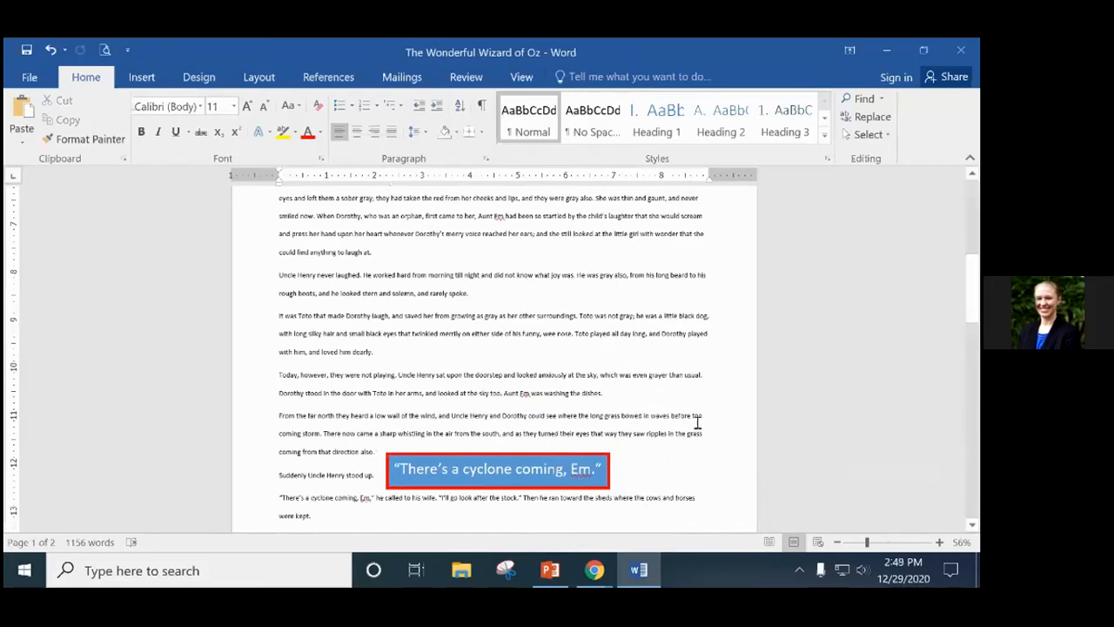
Scroll back to the top of page 1 and switch to the Insert tab.
{"action": "scroll", "coordinate": [693, 423], "scroll_direction": "up", "scroll_amount": 10}
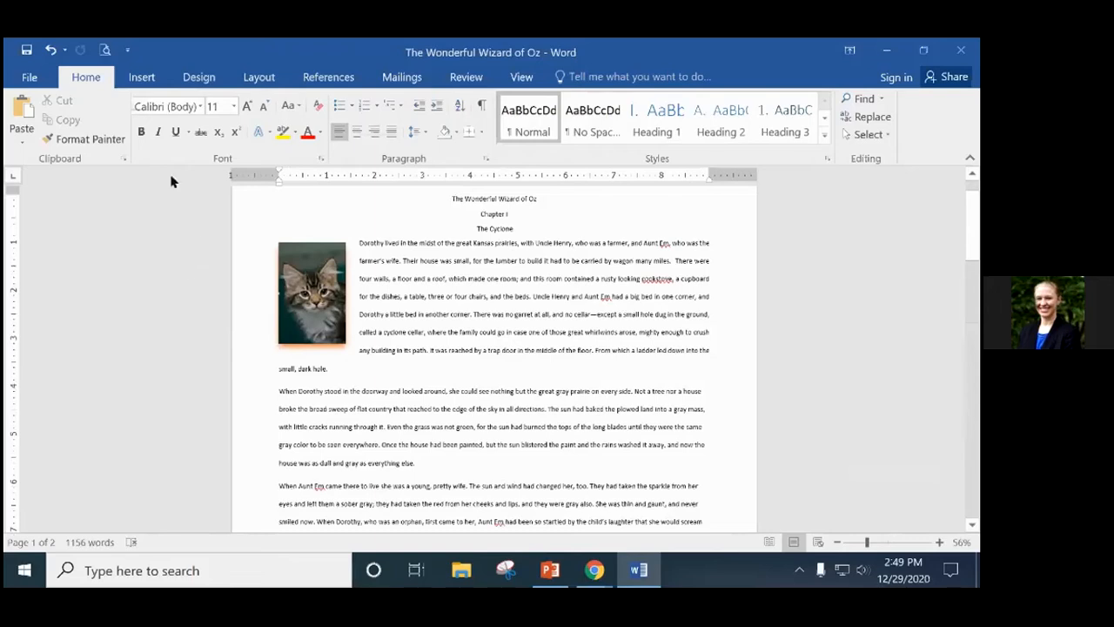
{"action": "left_click", "coordinate": [142, 78]}
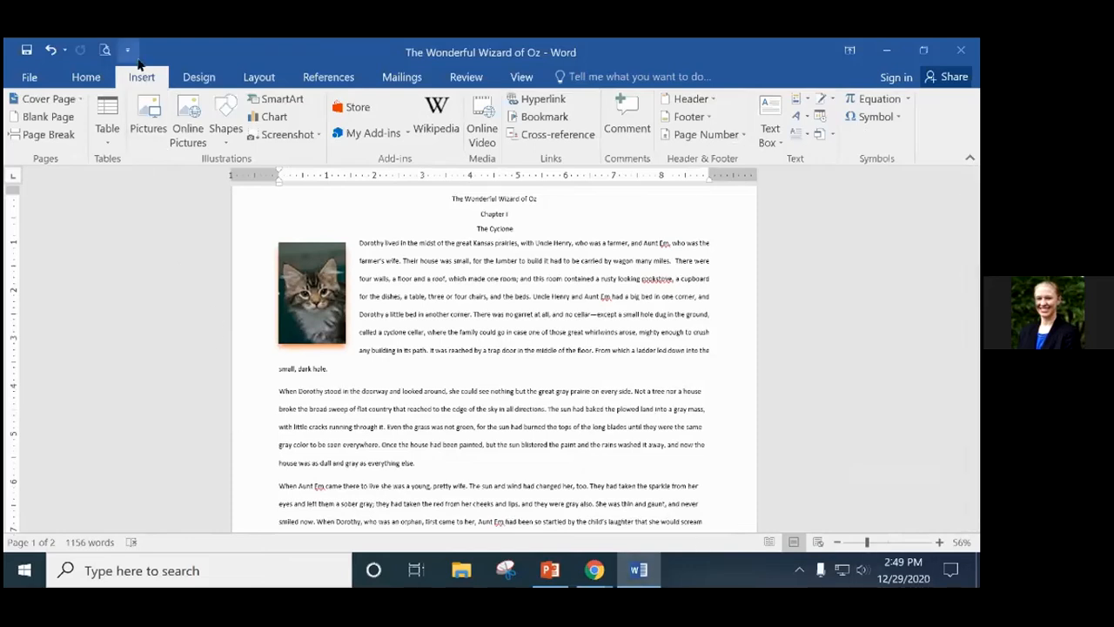
Open the Shapes gallery and pick the 4-Point Star from Stars and Banners.
{"action": "left_click", "coordinate": [227, 130]}
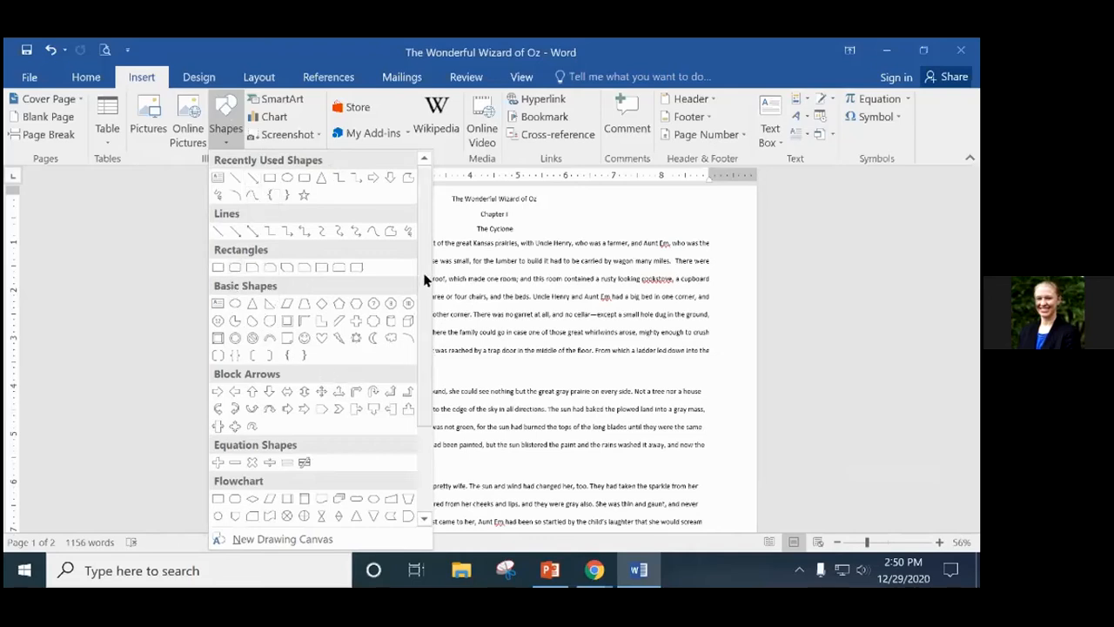
{"action": "scroll", "coordinate": [425, 278], "scroll_direction": "down", "scroll_amount": 3}
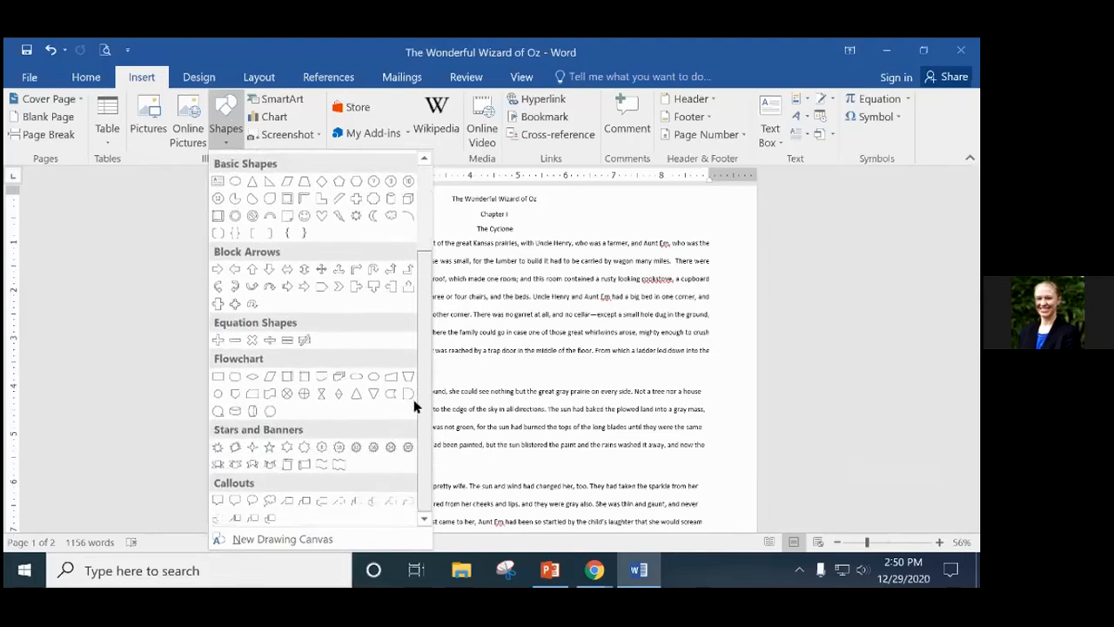
{"action": "scroll", "coordinate": [414, 401], "scroll_direction": "up", "scroll_amount": 3}
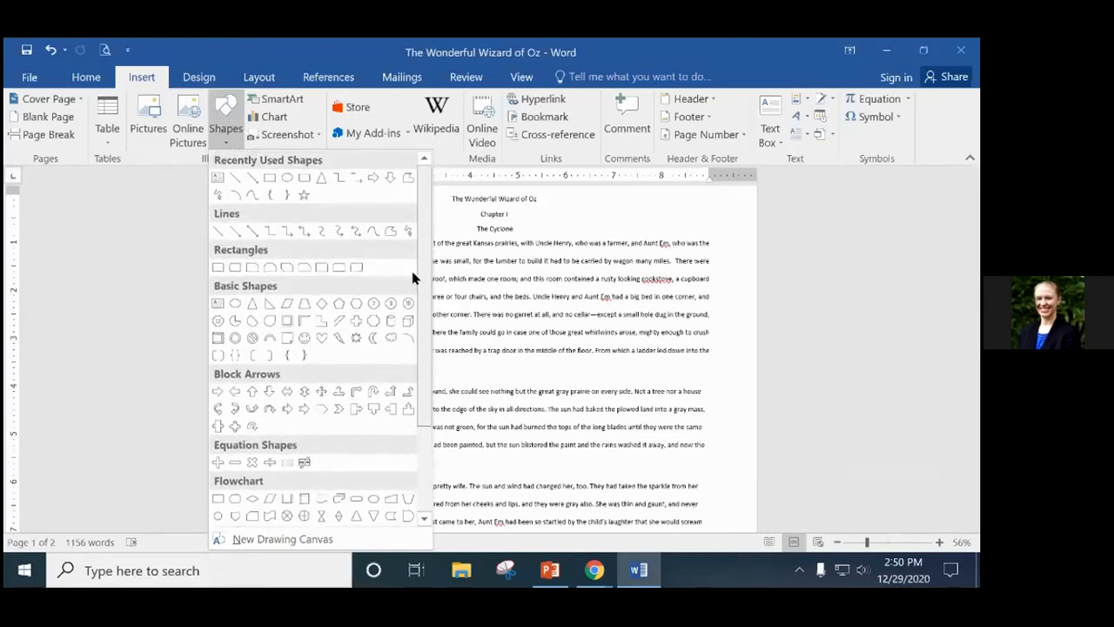
{"action": "left_click_drag", "start_coordinate": [418, 275], "coordinate": [453, 497]}
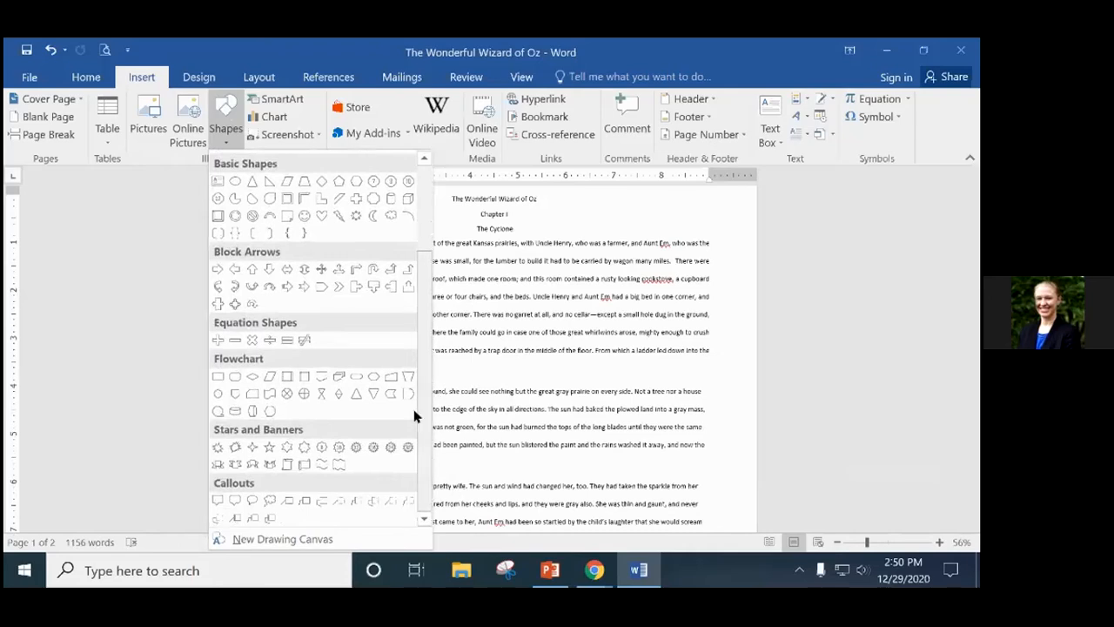
{"action": "scroll", "coordinate": [424, 251], "scroll_direction": "up", "scroll_amount": 1}
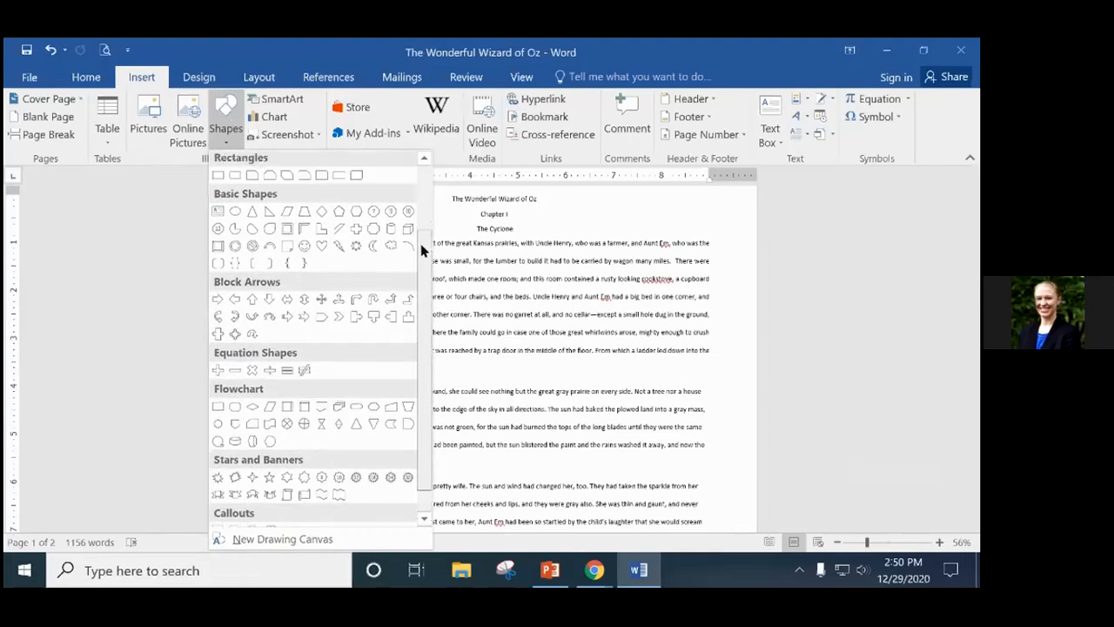
{"action": "left_click_drag", "start_coordinate": [424, 251], "coordinate": [421, 178]}
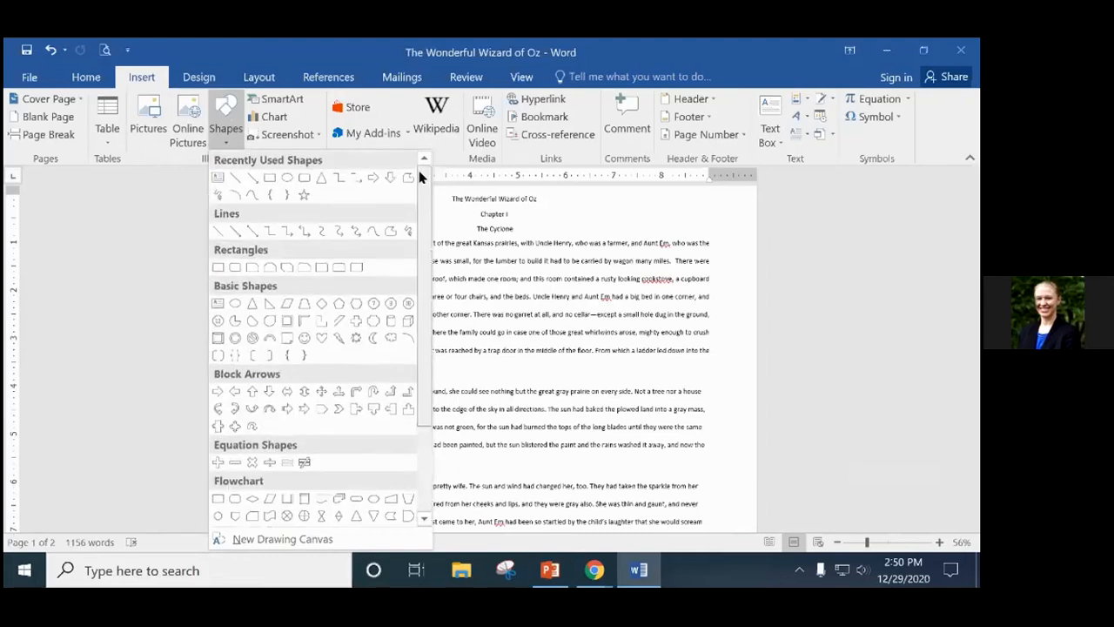
{"action": "left_click_drag", "start_coordinate": [417, 187], "coordinate": [417, 311]}
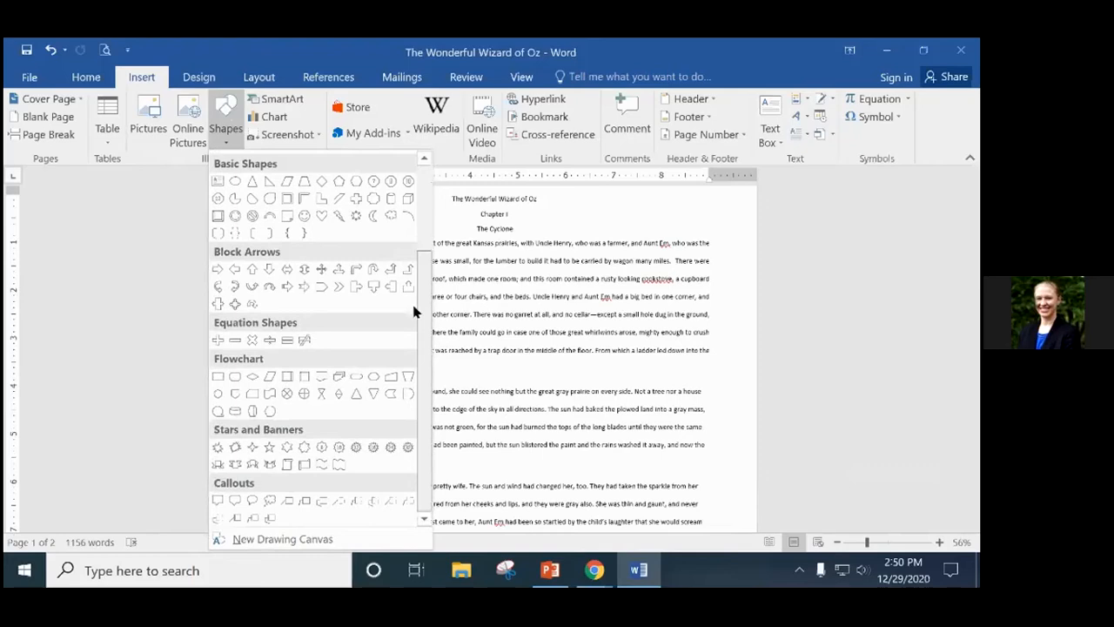
{"action": "left_click", "coordinate": [253, 447]}
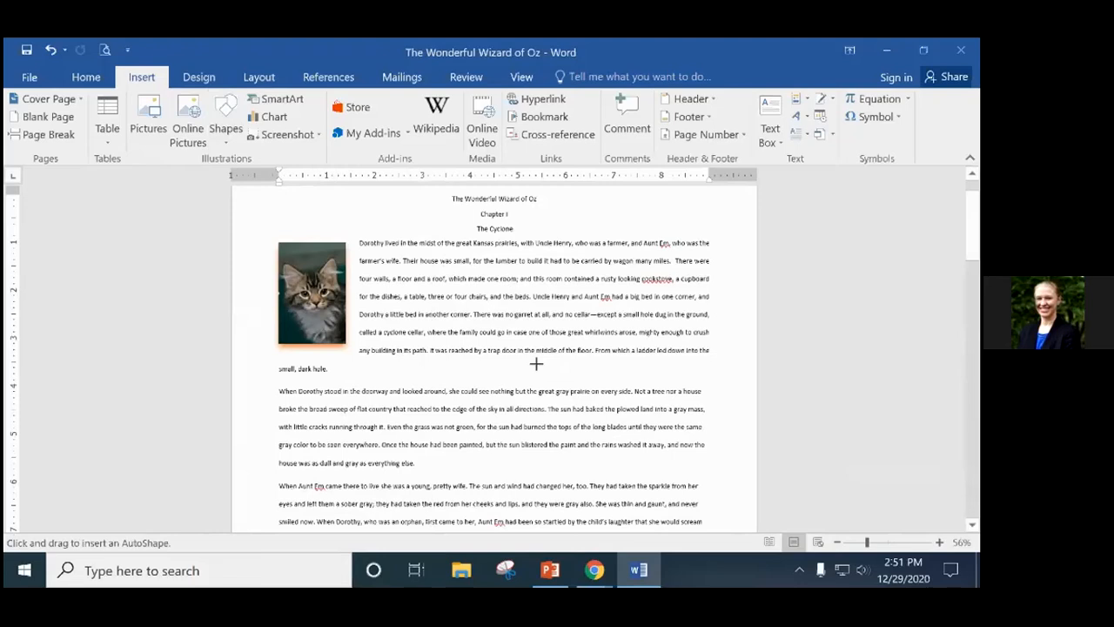
{"action": "mouse_move", "coordinate": [551, 371]}
{"action": "left_mouse_down"}
{"action": "mouse_move", "coordinate": [592, 414]}
{"action": "mouse_move", "coordinate": [708, 491]}
{"action": "left_mouse_up"}
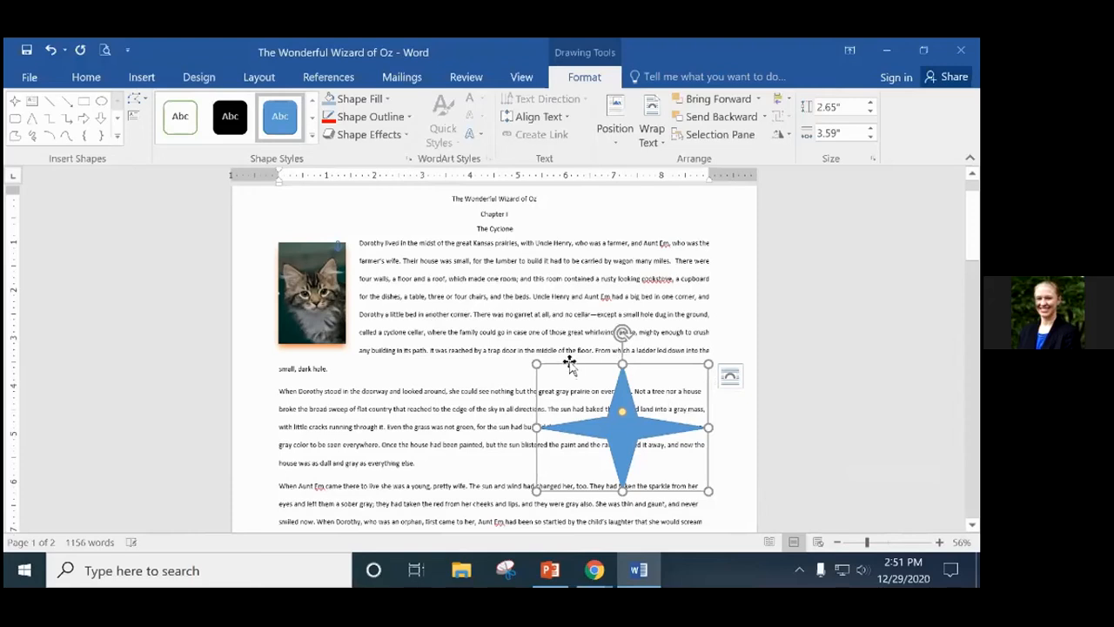
{"action": "key", "text": "Delete"}
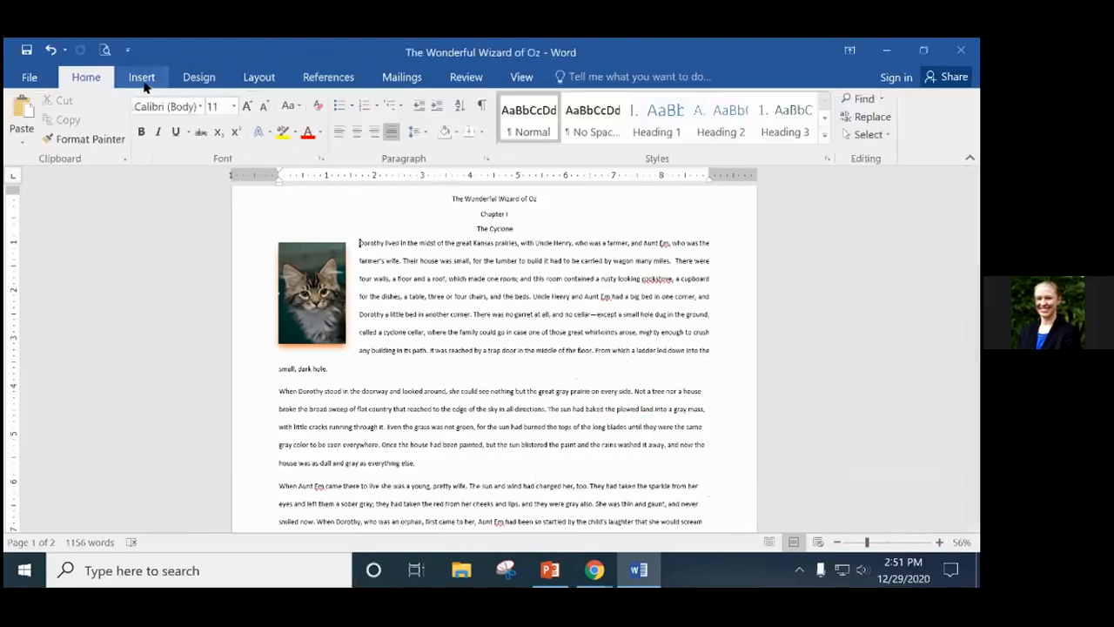
{"action": "left_click", "coordinate": [142, 78]}
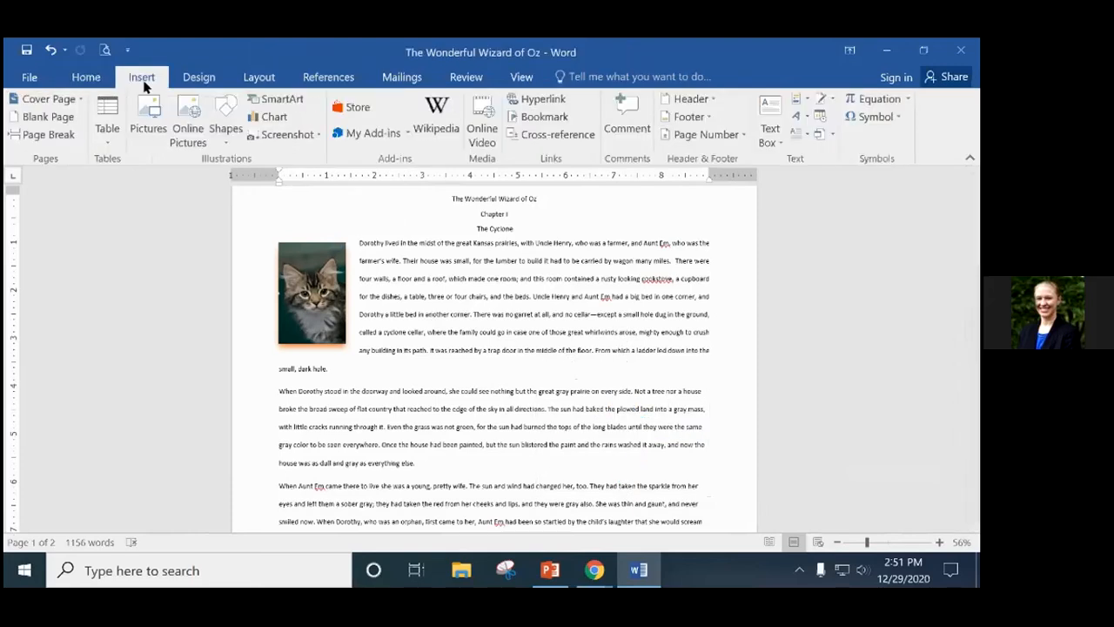
{"action": "left_click", "coordinate": [224, 116]}
{"action": "scroll", "coordinate": [258, 376], "scroll_direction": "down", "scroll_amount": 3}
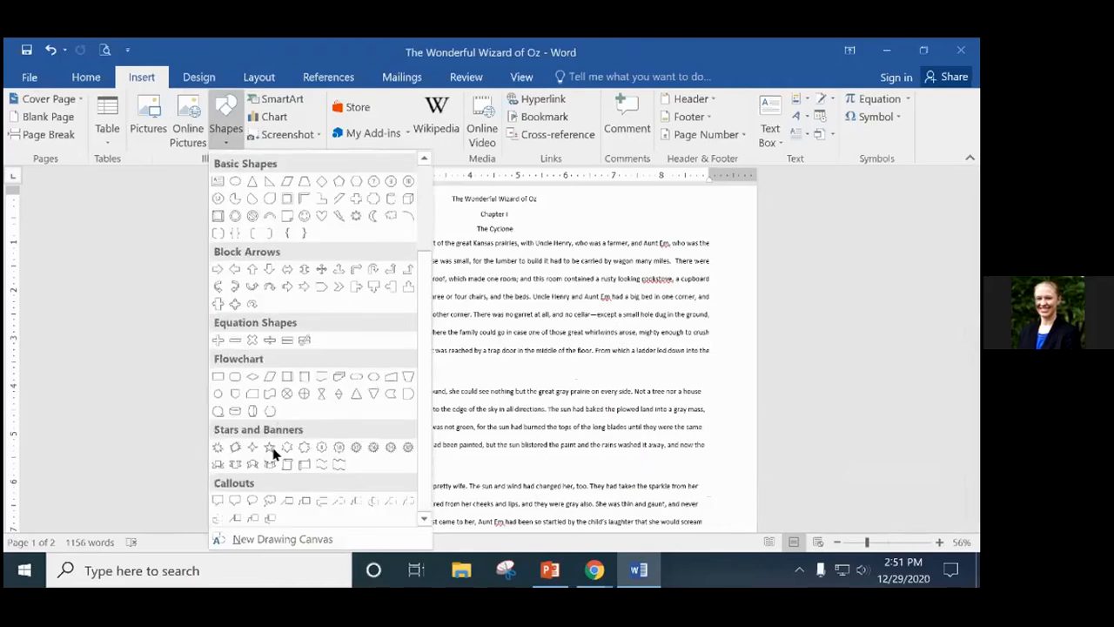
{"action": "left_click_drag", "start_coordinate": [424, 279], "coordinate": [425, 340]}
{"action": "left_click", "coordinate": [254, 446]}
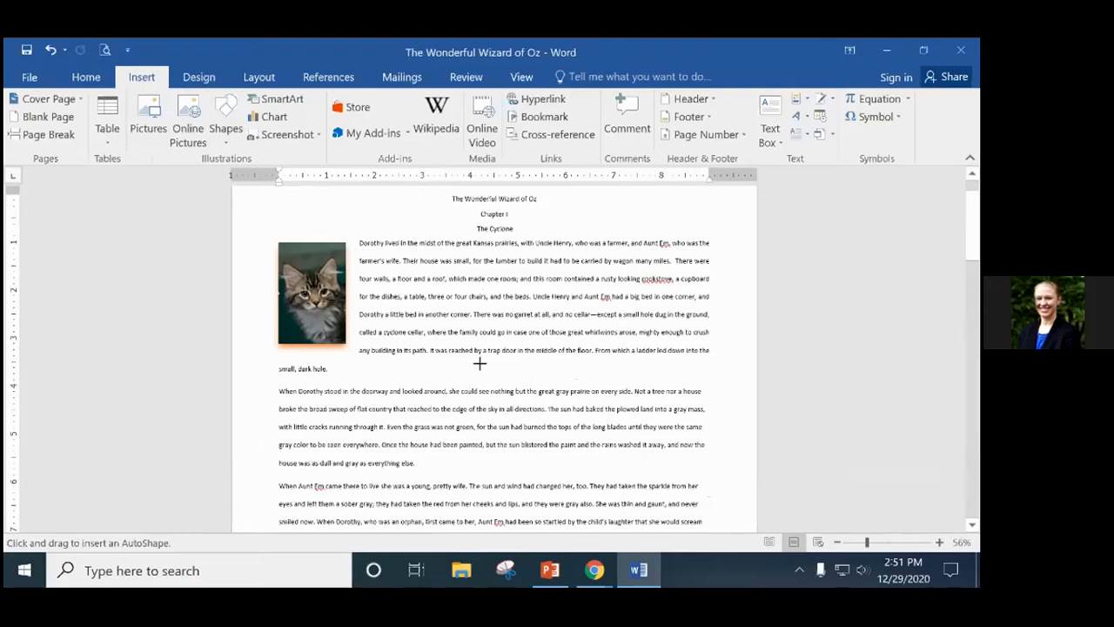
{"action": "mouse_move", "coordinate": [479, 363]}
{"action": "left_mouse_down"}
{"action": "mouse_move", "coordinate": [676, 485]}
{"action": "mouse_move", "coordinate": [490, 375]}
{"action": "mouse_move", "coordinate": [520, 383]}
{"action": "left_mouse_up"}
{"action": "left_click", "coordinate": [584, 363]}
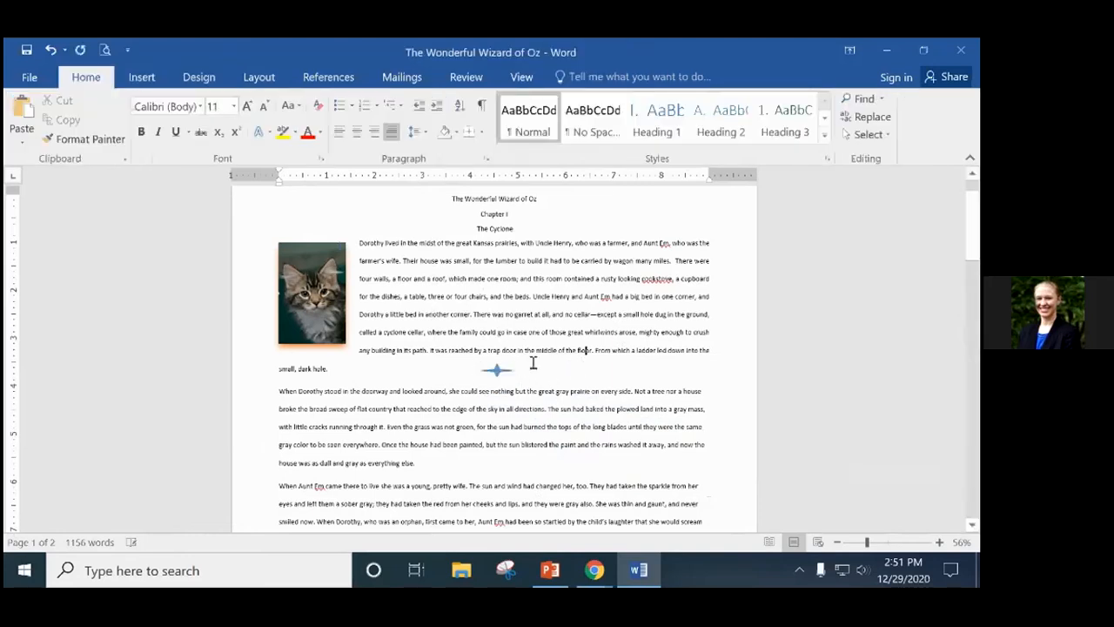
{"action": "left_click", "coordinate": [496, 370]}
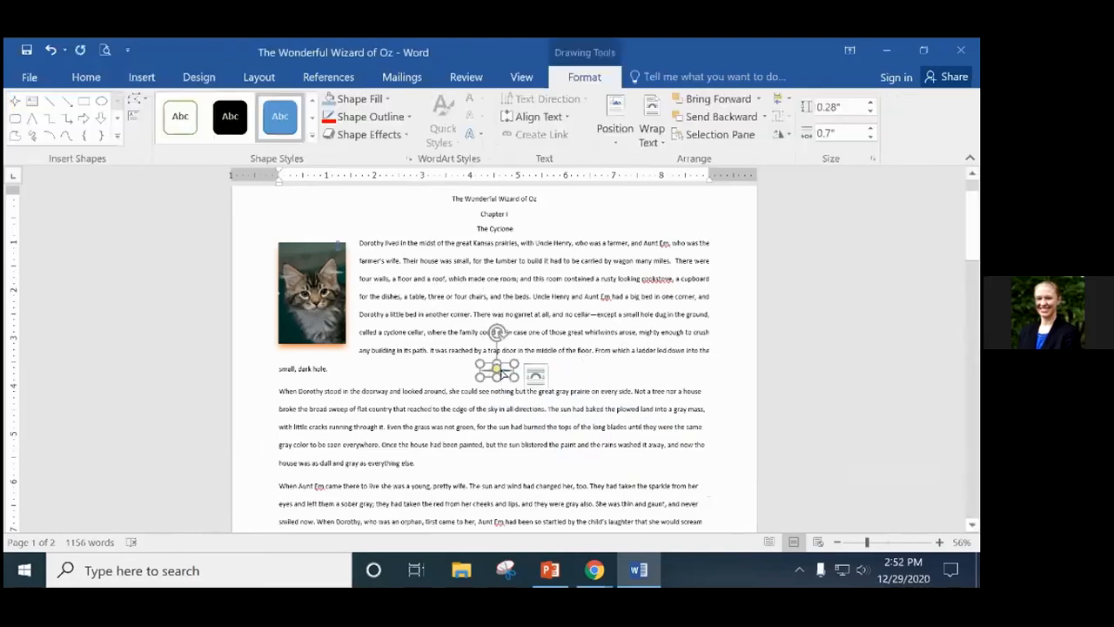
{"action": "key", "text": "Delete"}
{"action": "left_click", "coordinate": [144, 77]}
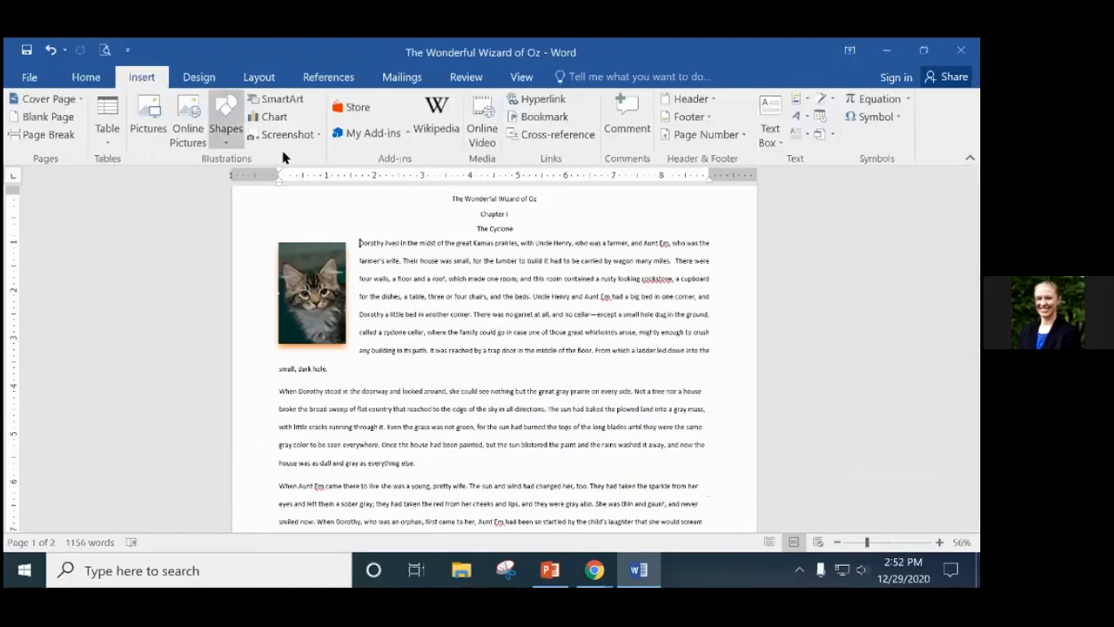
{"action": "left_click", "coordinate": [225, 132]}
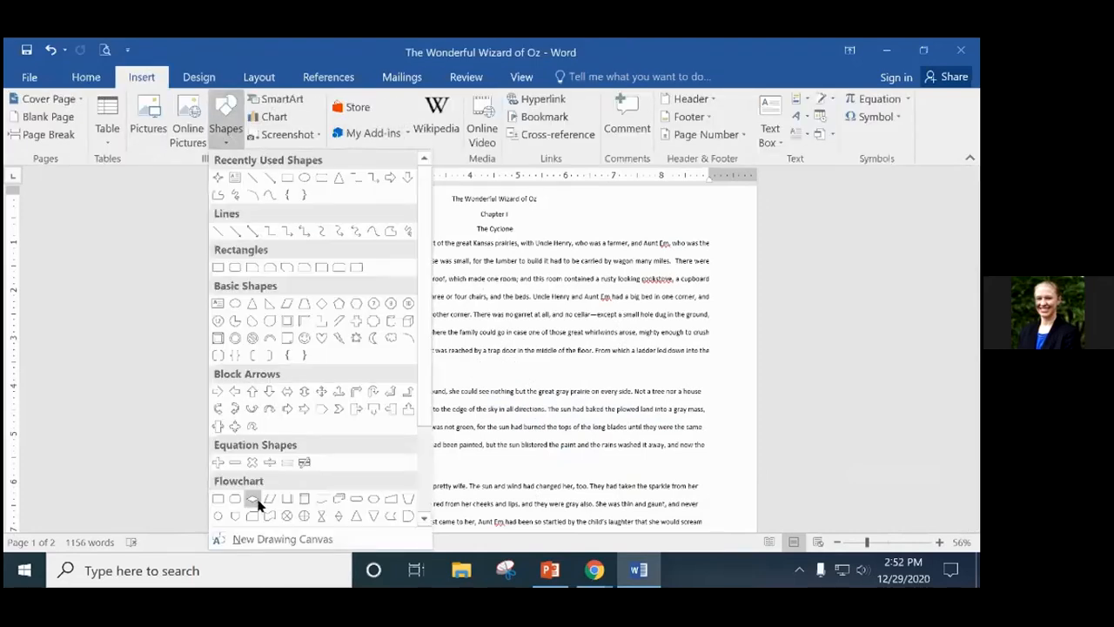
{"action": "scroll", "coordinate": [278, 438], "scroll_direction": "down", "scroll_amount": 3}
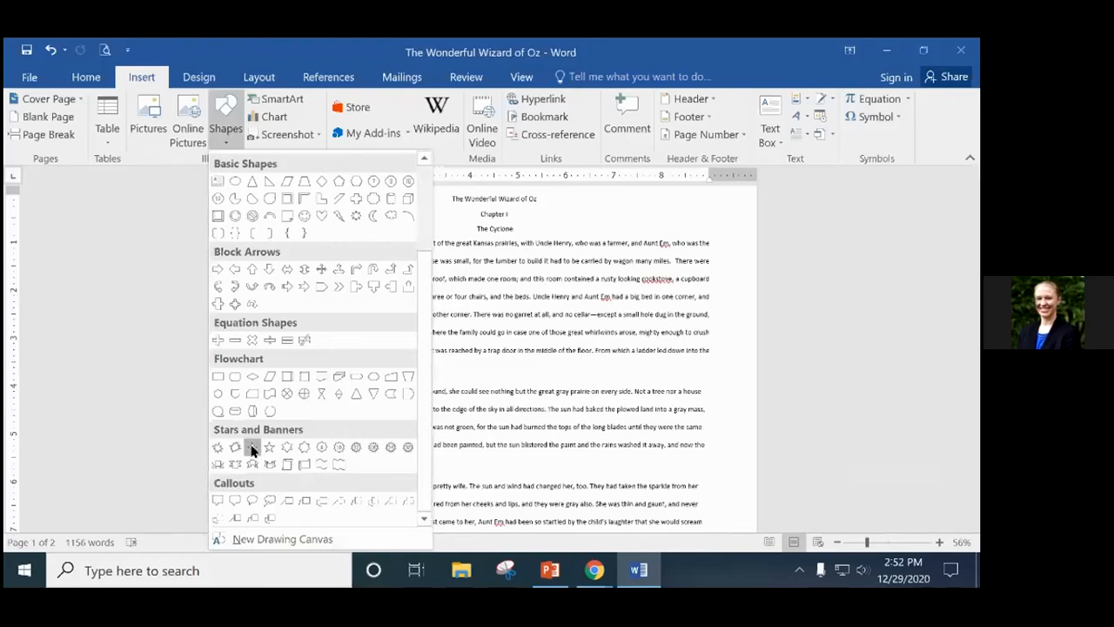
{"action": "left_click", "coordinate": [252, 448]}
{"action": "left_click_drag", "start_coordinate": [517, 369], "coordinate": [644, 271]}
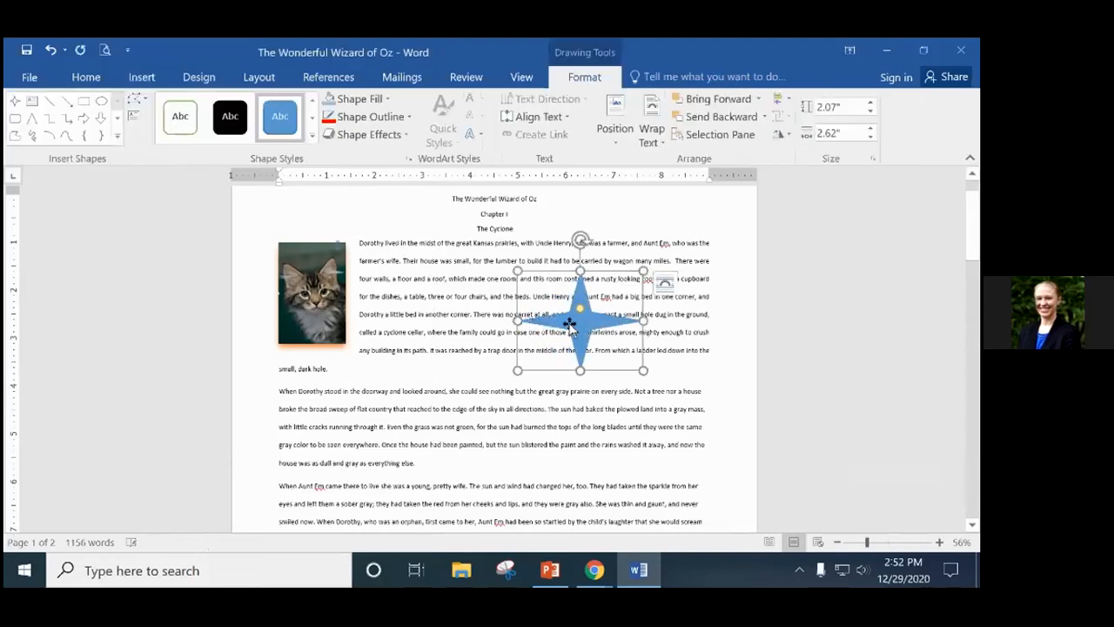
{"action": "key", "text": "Delete"}
Draw two trial ovals from the Shapes gallery and delete each one.
{"action": "left_click", "coordinate": [140, 77]}
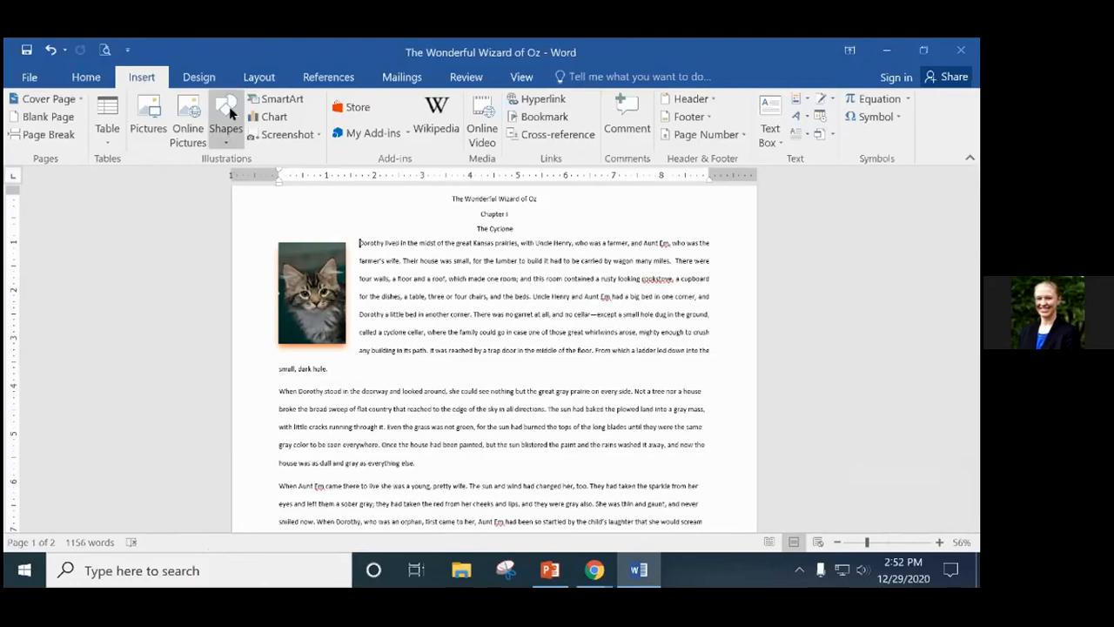
{"action": "left_click", "coordinate": [226, 122]}
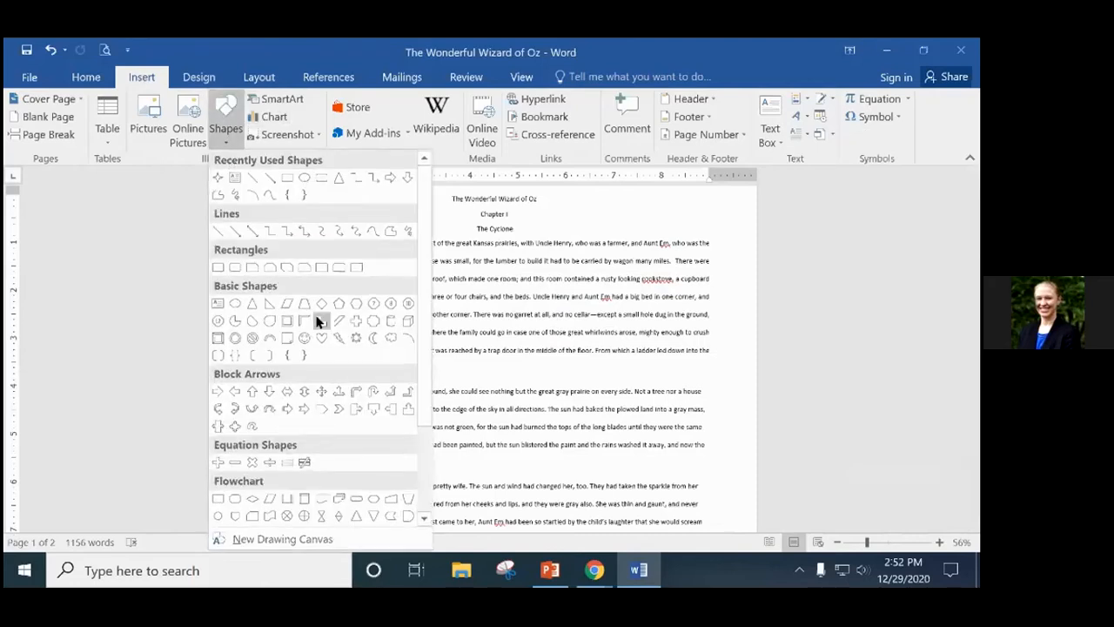
{"action": "left_click", "coordinate": [304, 178]}
{"action": "mouse_move", "coordinate": [521, 298]}
{"action": "left_mouse_down"}
{"action": "mouse_move", "coordinate": [659, 315]}
{"action": "mouse_move", "coordinate": [696, 419]}
{"action": "left_mouse_up"}
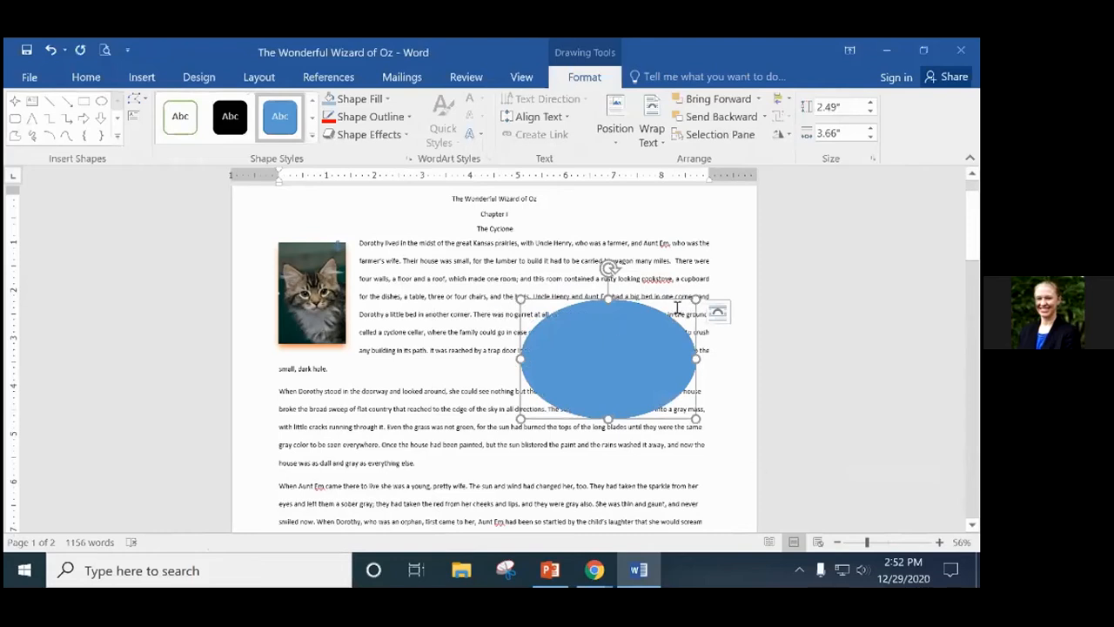
{"action": "key", "text": "Delete"}
{"action": "left_click", "coordinate": [142, 77]}
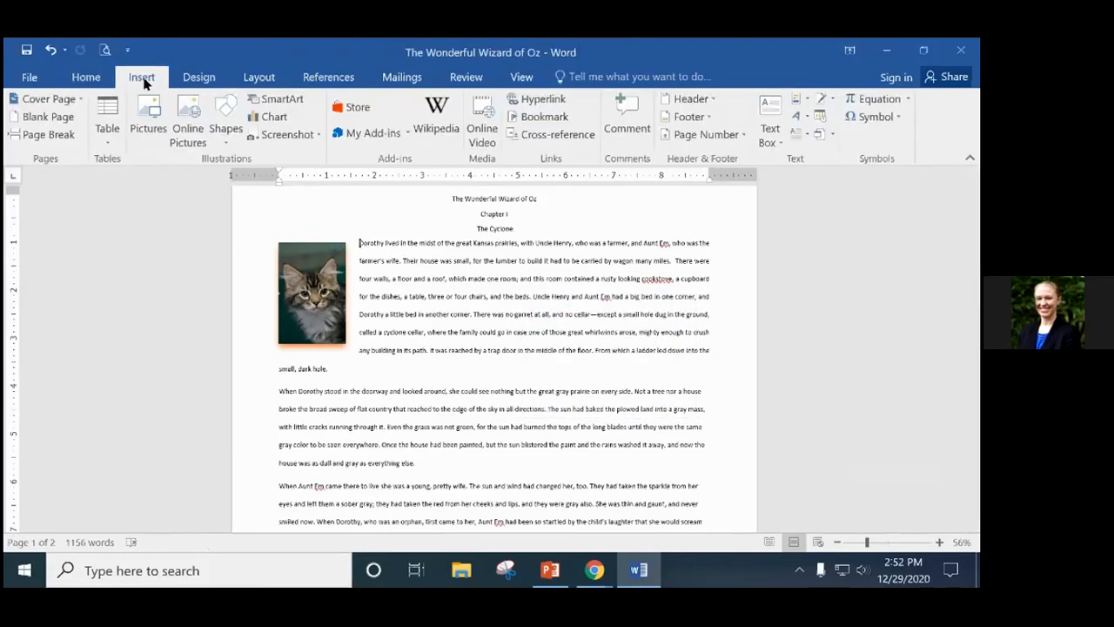
{"action": "left_click", "coordinate": [222, 126]}
{"action": "left_click", "coordinate": [290, 178]}
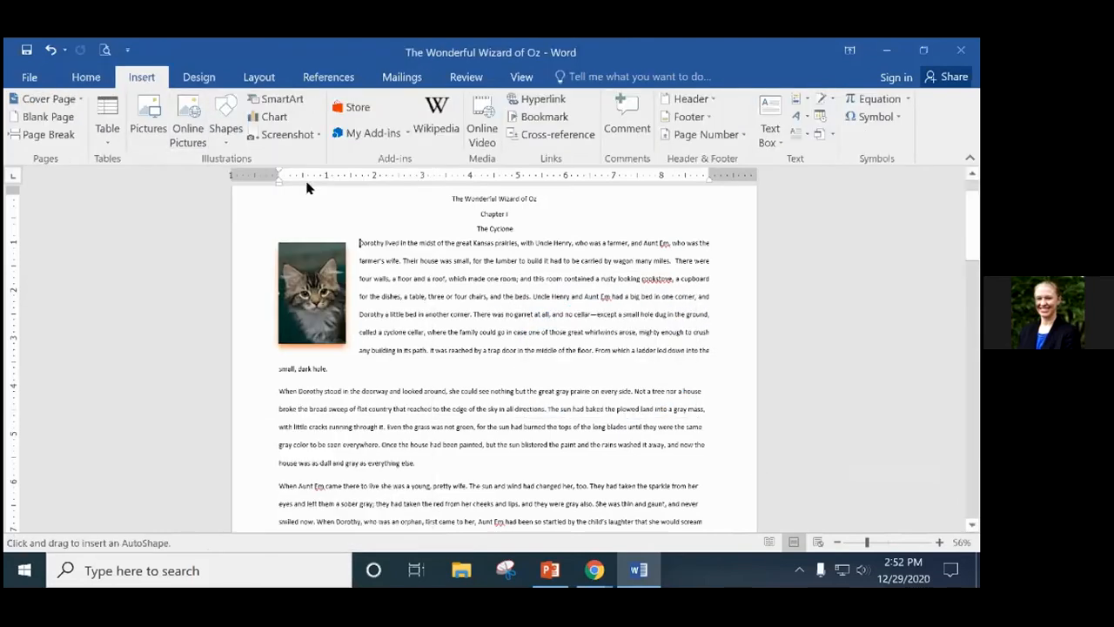
{"action": "left_click_drag", "start_coordinate": [697, 225], "coordinate": [400, 469]}
{"action": "key", "text": "Delete"}
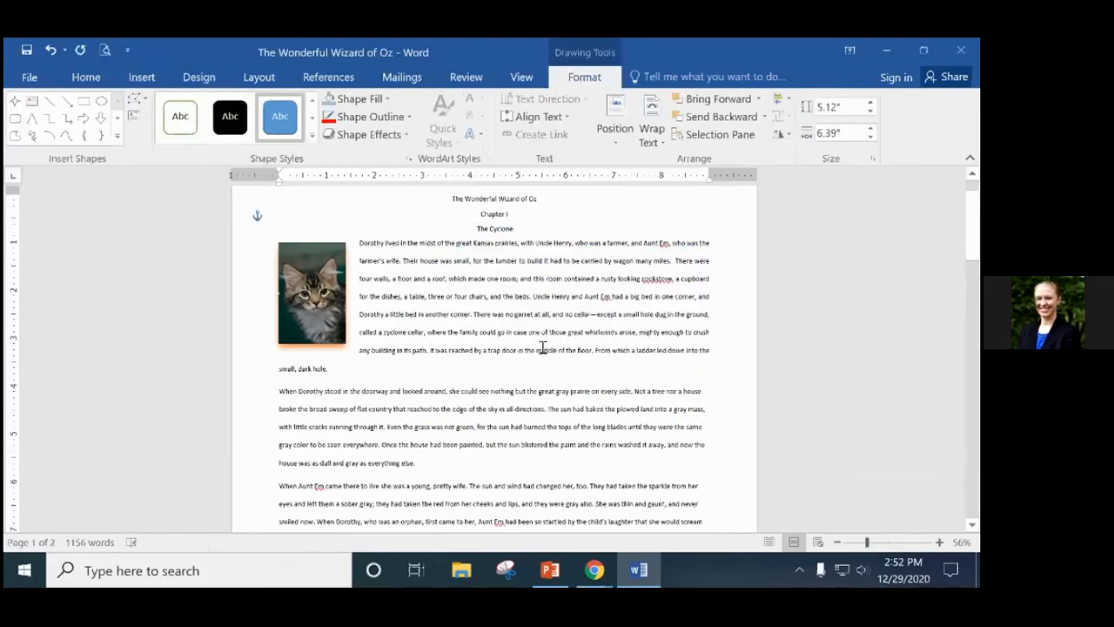
Reopen the Insert Shapes gallery and scroll through its categories.
{"action": "left_click", "coordinate": [139, 77]}
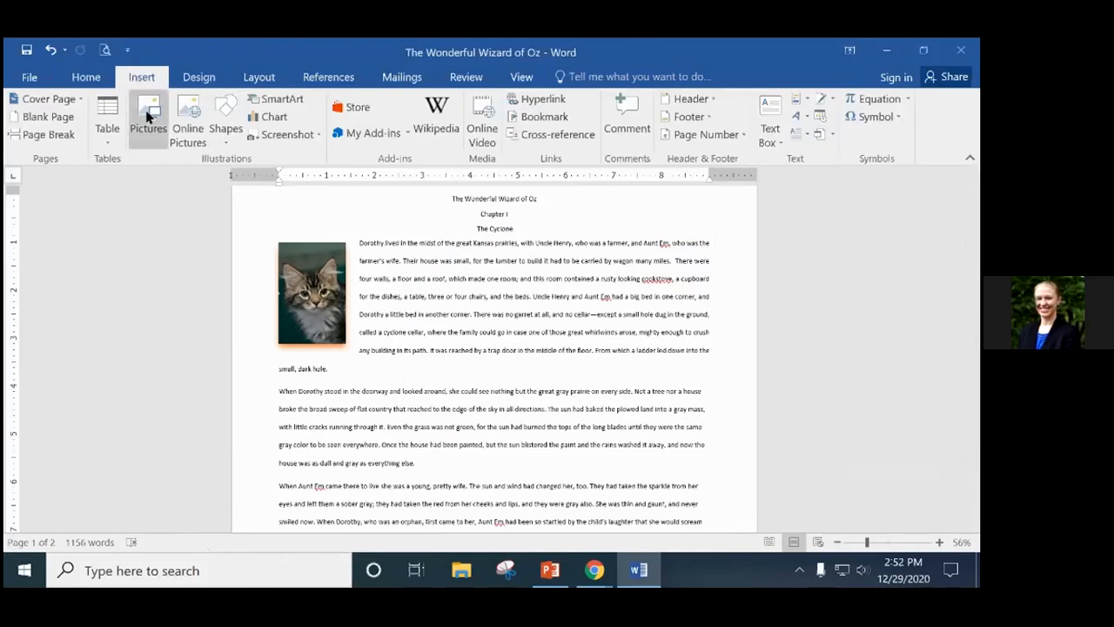
{"action": "left_click", "coordinate": [221, 131]}
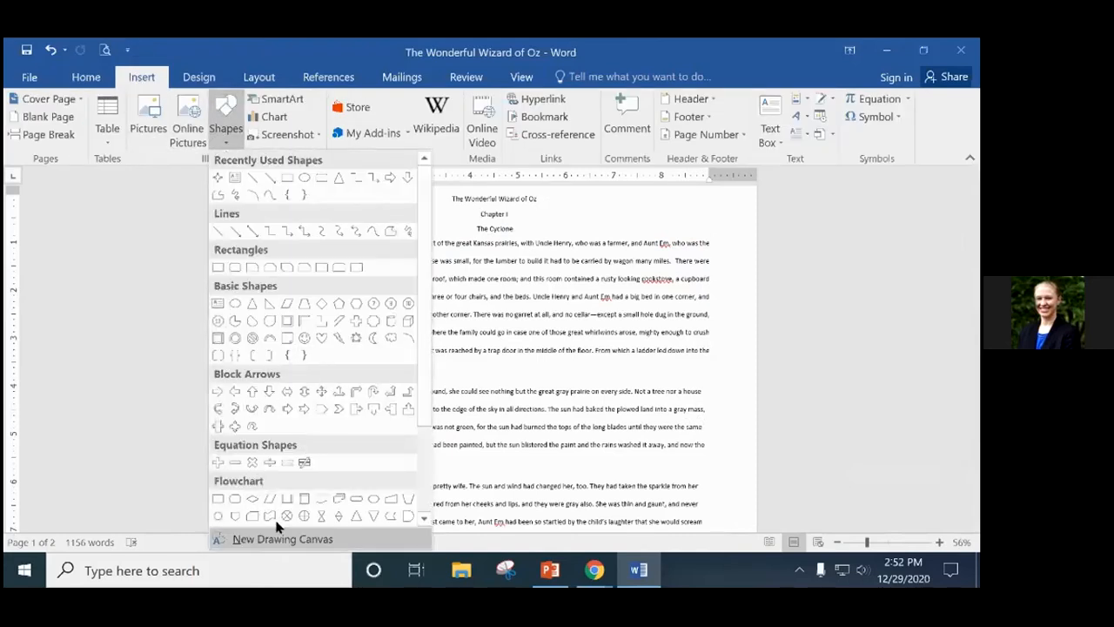
{"action": "scroll", "coordinate": [277, 526], "scroll_direction": "down", "scroll_amount": 3}
Draw a blue four-point star over the opening paragraphs, enlarge it to 4.95" by 6", and show its layout options.
{"action": "left_click", "coordinate": [253, 446]}
{"action": "mouse_move", "coordinate": [517, 363]}
{"action": "left_mouse_down"}
{"action": "mouse_move", "coordinate": [601, 441]}
{"action": "mouse_move", "coordinate": [714, 513]}
{"action": "left_mouse_up"}
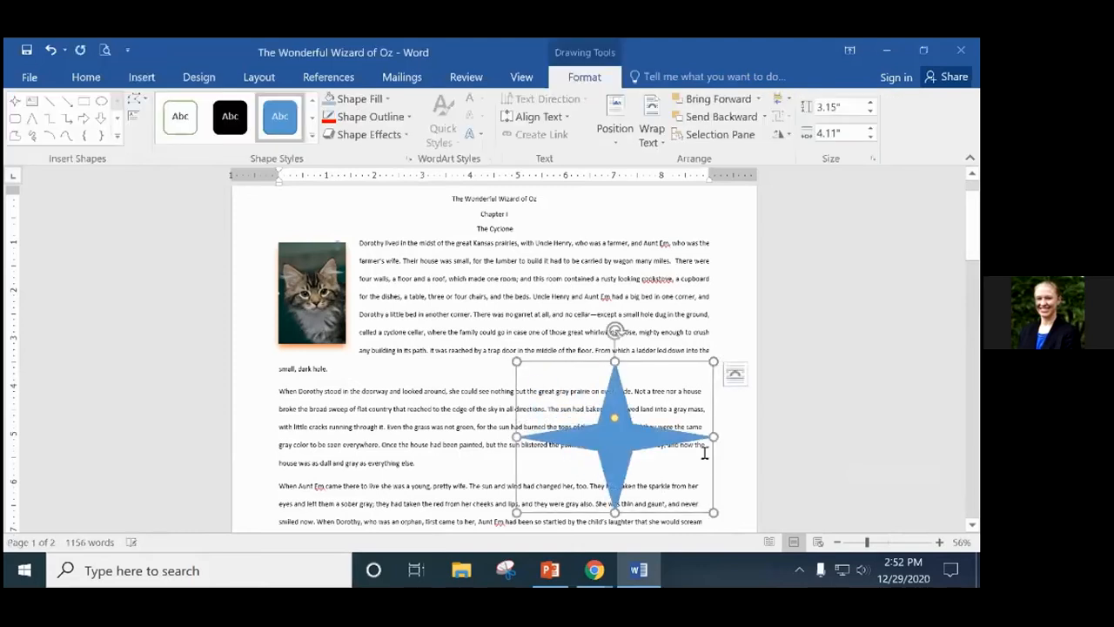
{"action": "scroll", "coordinate": [705, 453], "scroll_direction": "down", "scroll_amount": 1}
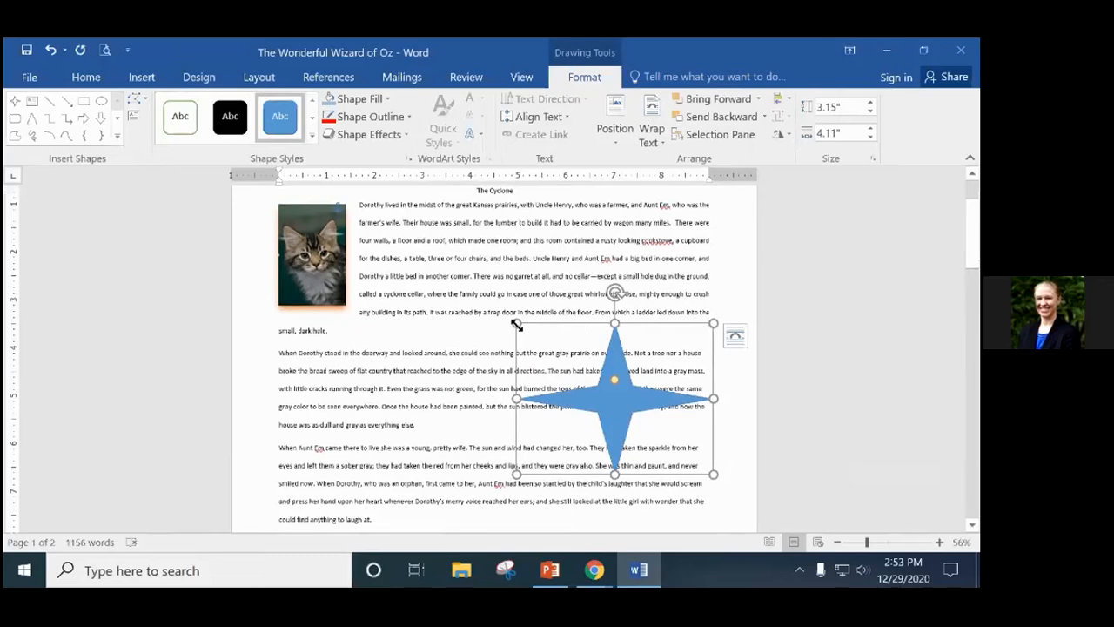
{"action": "left_click_drag", "start_coordinate": [519, 324], "coordinate": [426, 237]}
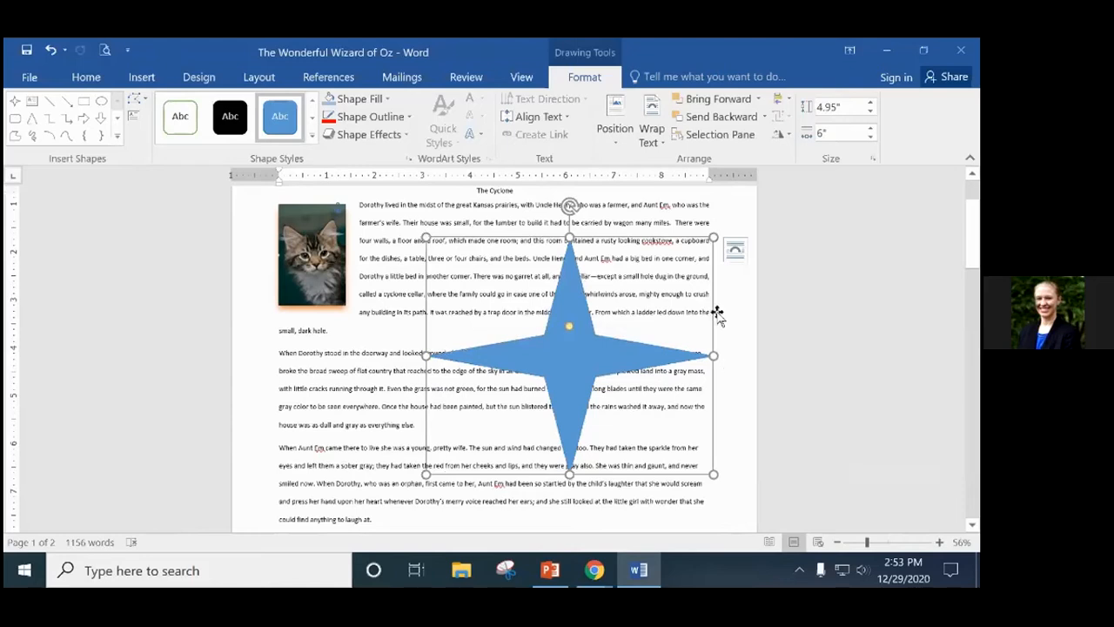
{"action": "left_click", "coordinate": [735, 253]}
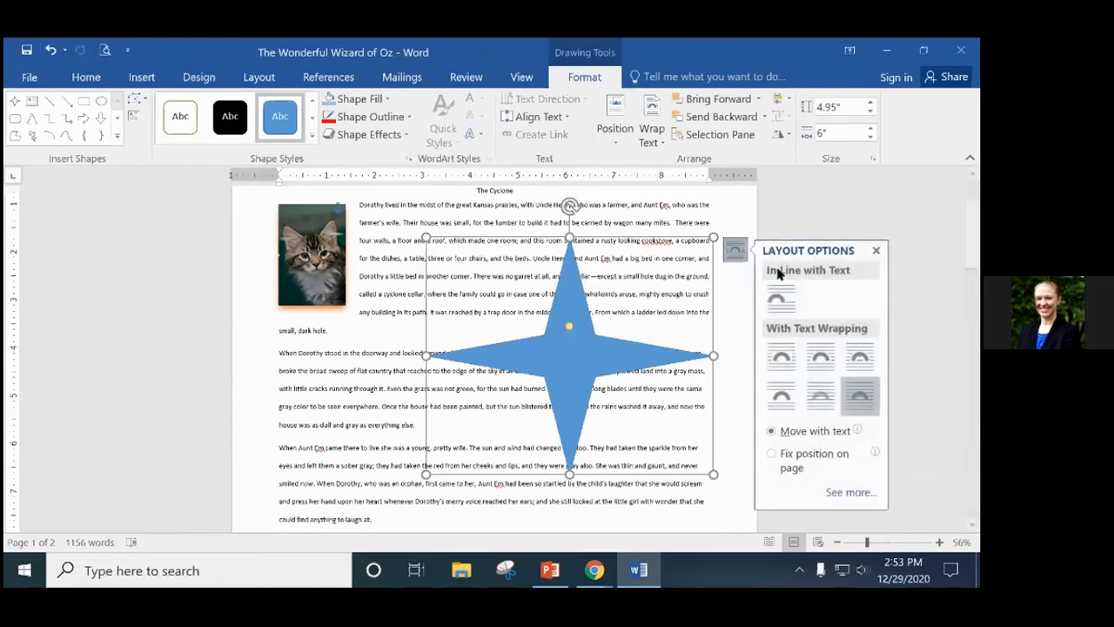
Try Behind Text, In Front of Text and Tight wrapping, settling on Square wrapping for the star.
{"action": "left_click", "coordinate": [819, 406]}
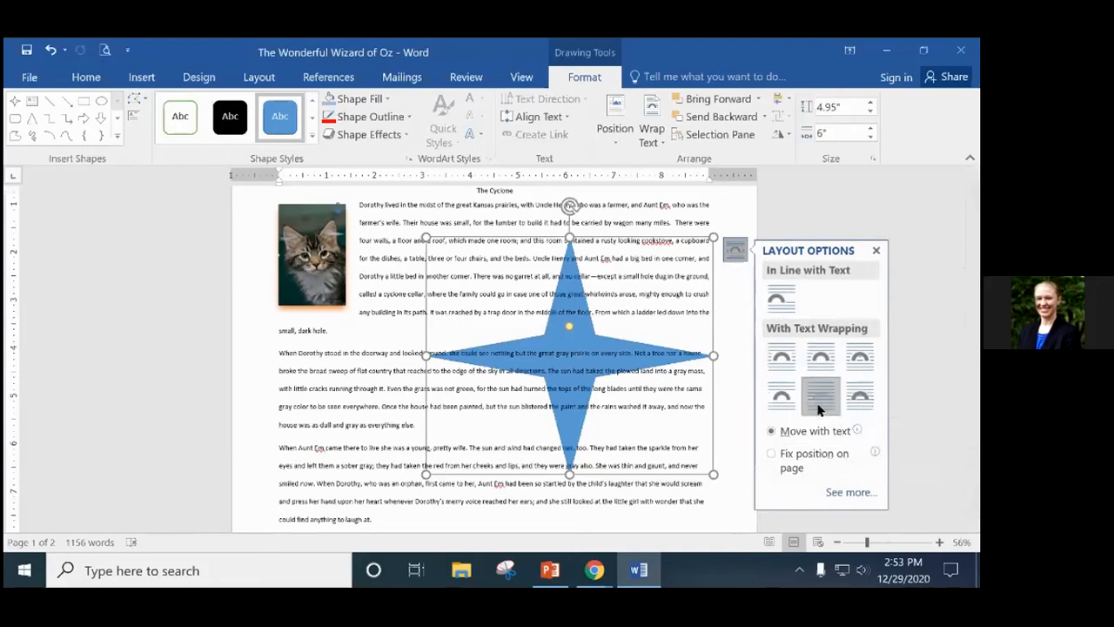
{"action": "left_click", "coordinate": [862, 399]}
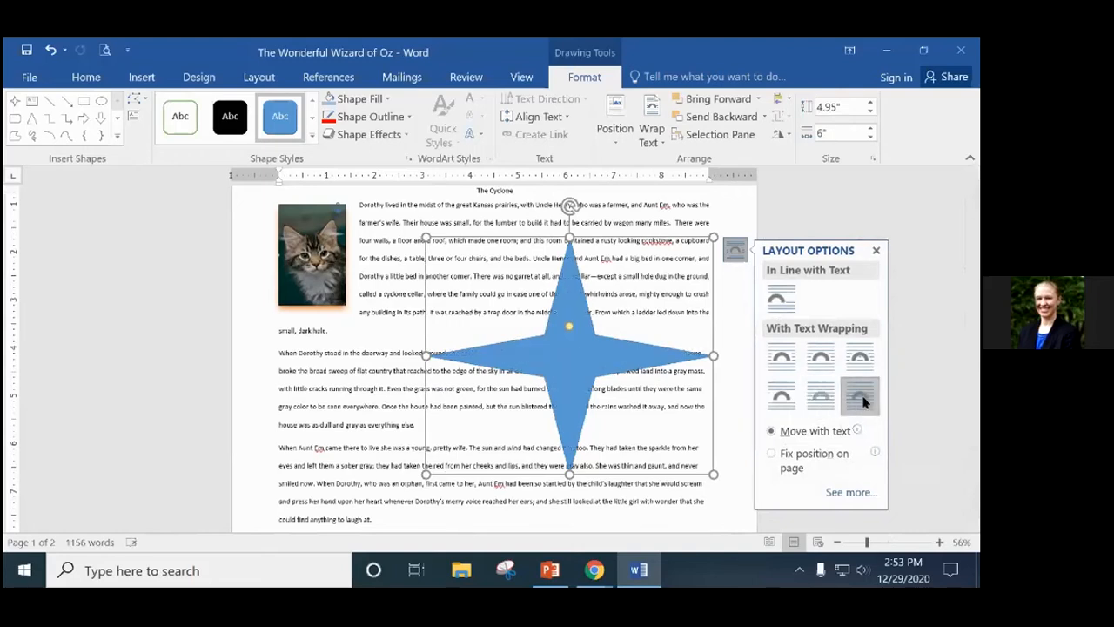
{"action": "left_click", "coordinate": [821, 358]}
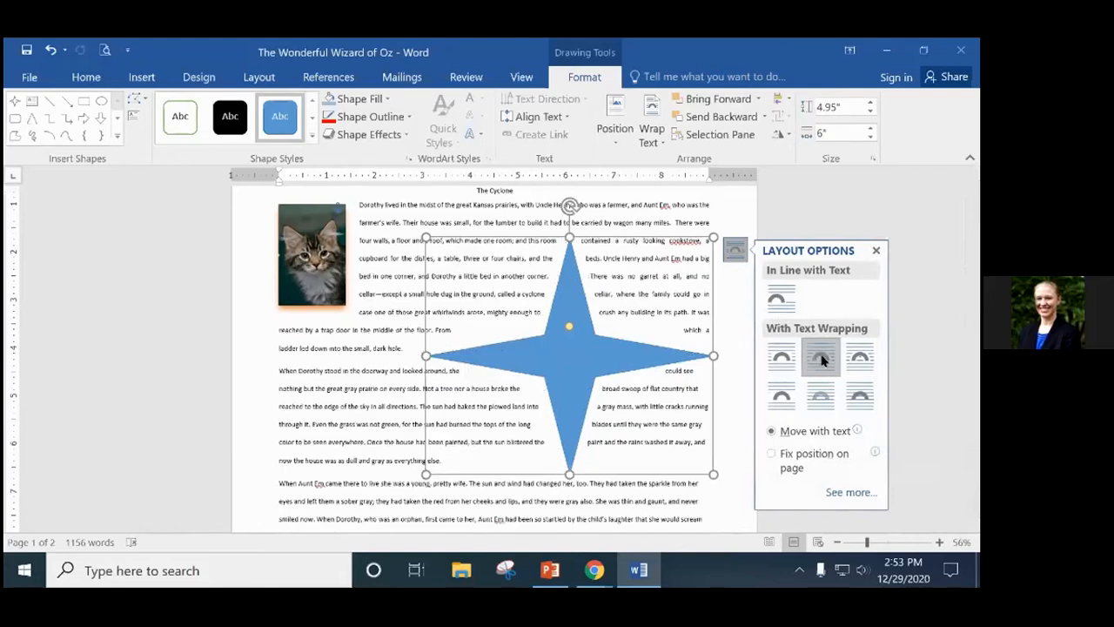
{"action": "left_click", "coordinate": [780, 359]}
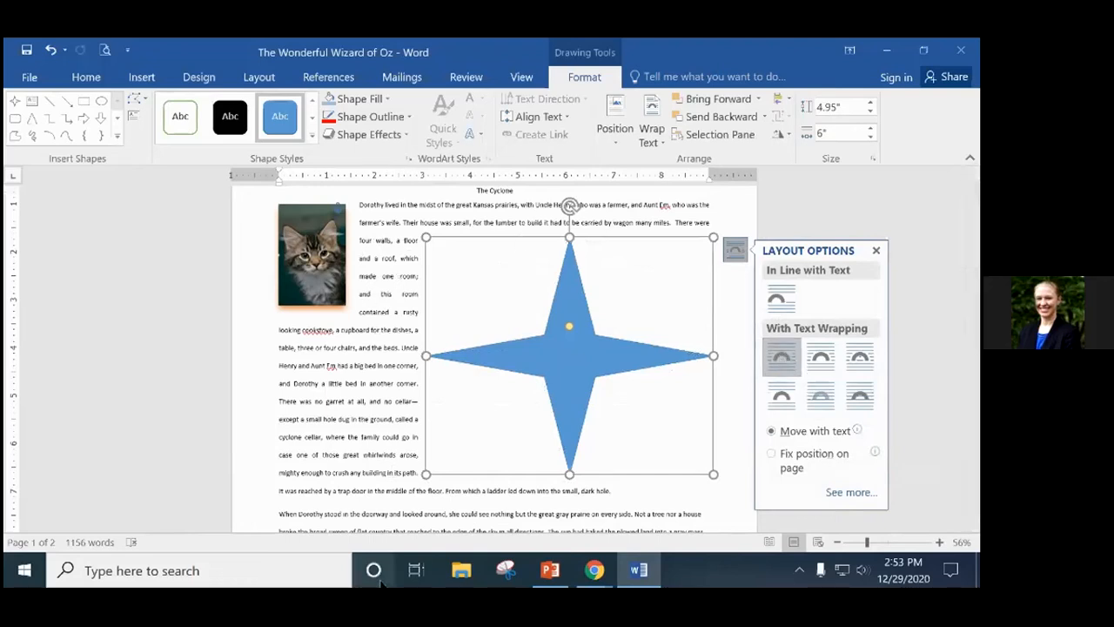
Shrink the star to about 3.48" by 4.08".
{"action": "left_click_drag", "start_coordinate": [427, 476], "coordinate": [517, 376]}
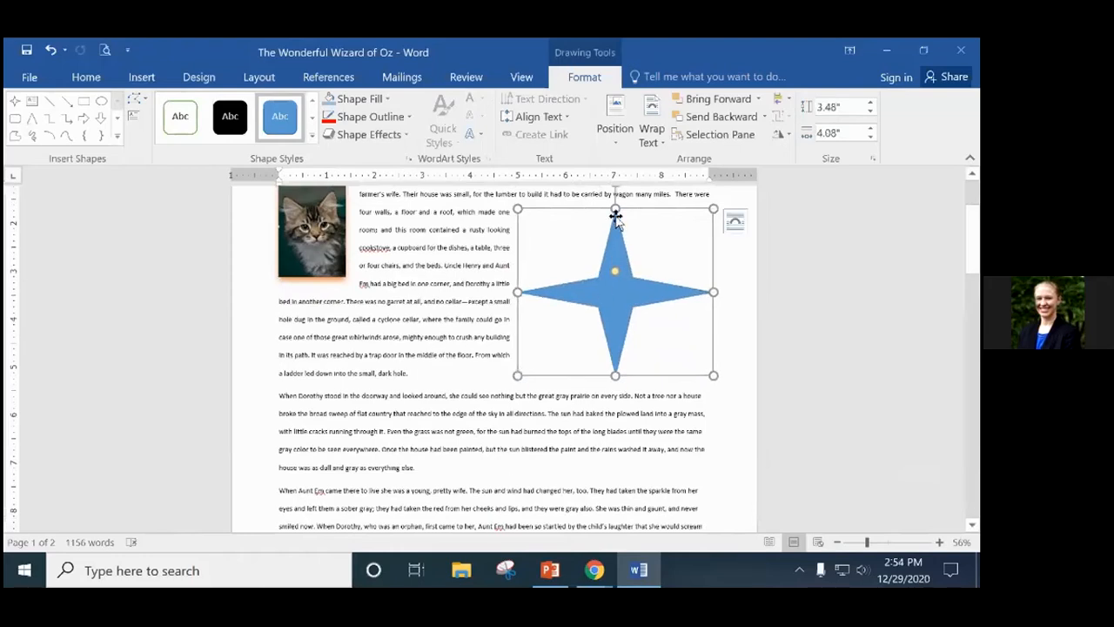
{"action": "scroll", "coordinate": [615, 218], "scroll_direction": "up", "scroll_amount": 1}
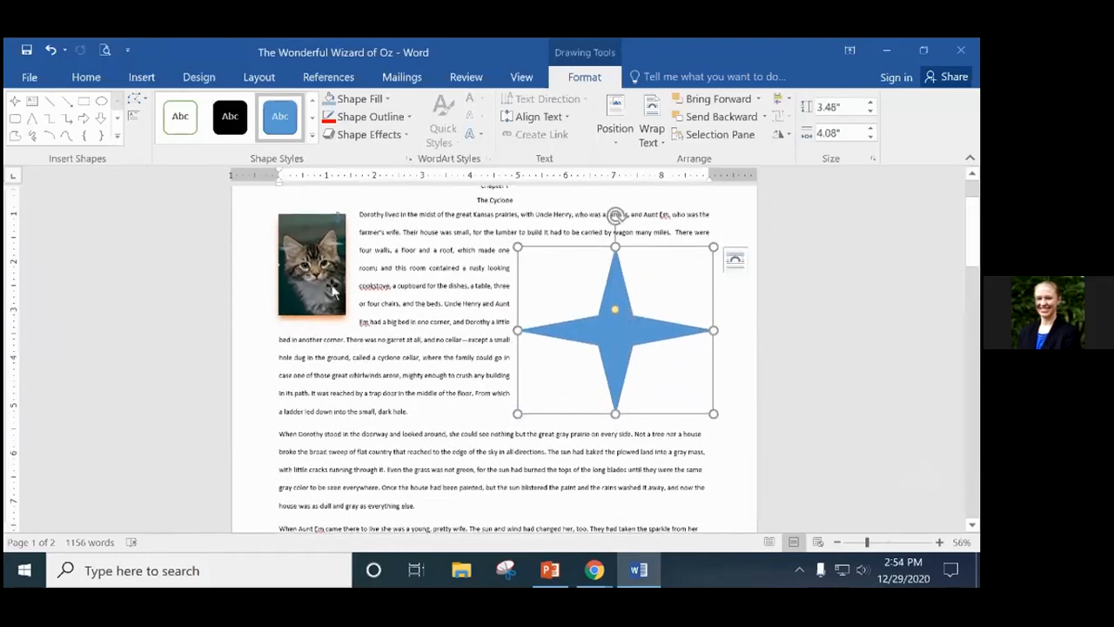
{"action": "scroll", "coordinate": [486, 416], "scroll_direction": "down", "scroll_amount": 3}
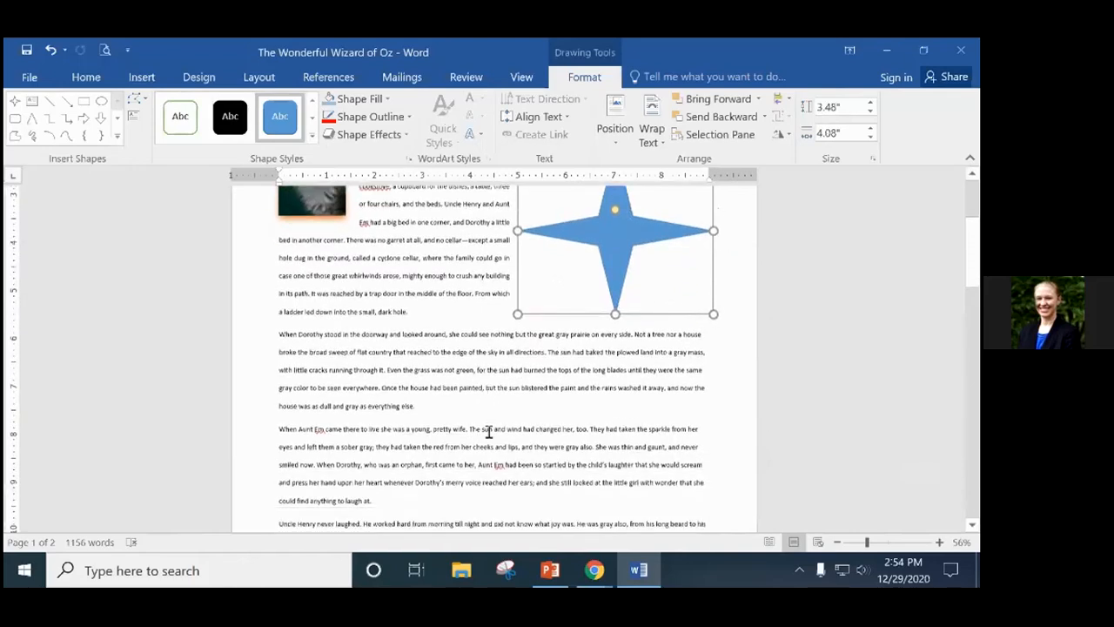
{"action": "scroll", "coordinate": [488, 431], "scroll_direction": "down", "scroll_amount": 5}
{"action": "scroll", "coordinate": [597, 472], "scroll_direction": "up", "scroll_amount": 8}
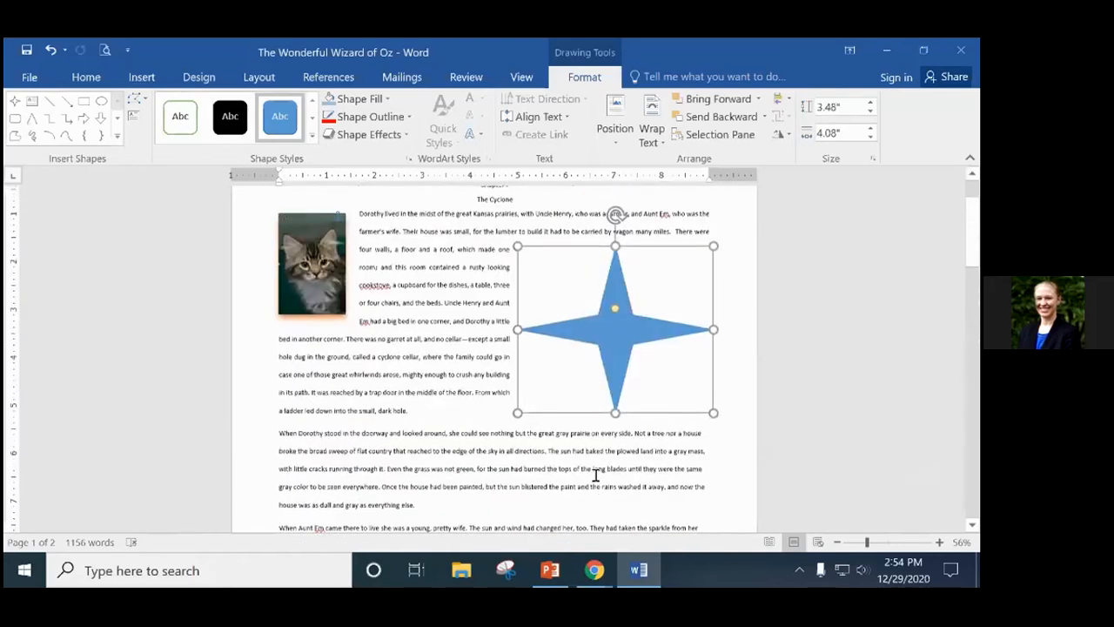
{"action": "scroll", "coordinate": [597, 473], "scroll_direction": "up", "scroll_amount": 2}
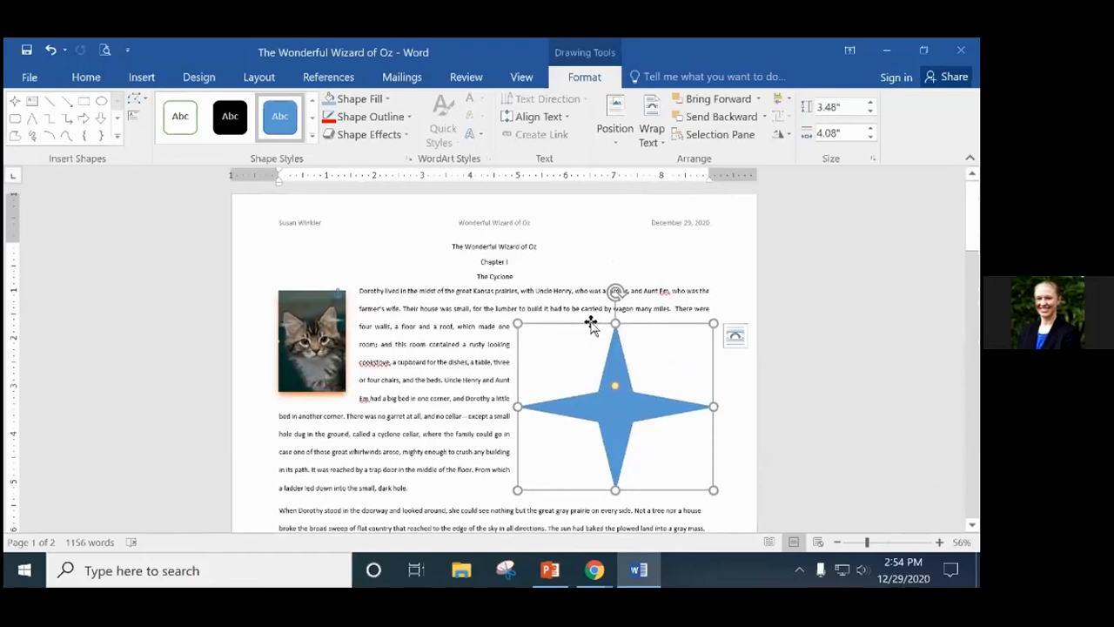
Move the star down beside the "When Dorothy stood in the doorway" paragraph and check the wrapping.
{"action": "left_click_drag", "start_coordinate": [592, 324], "coordinate": [585, 430]}
{"action": "scroll", "coordinate": [584, 431], "scroll_direction": "down", "scroll_amount": 5}
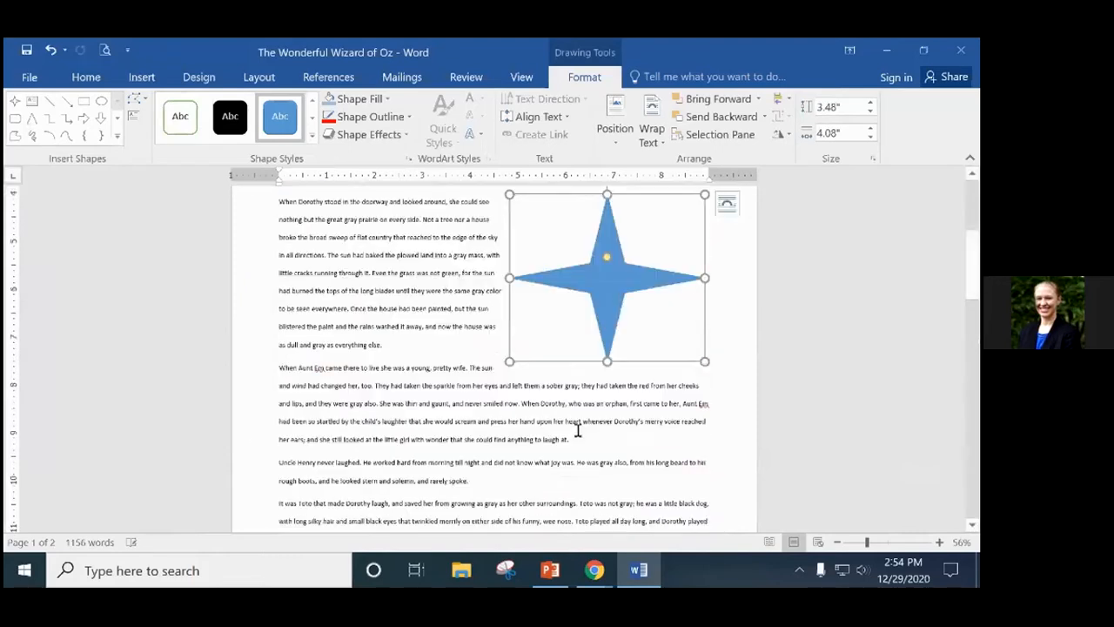
{"action": "left_click", "coordinate": [470, 362]}
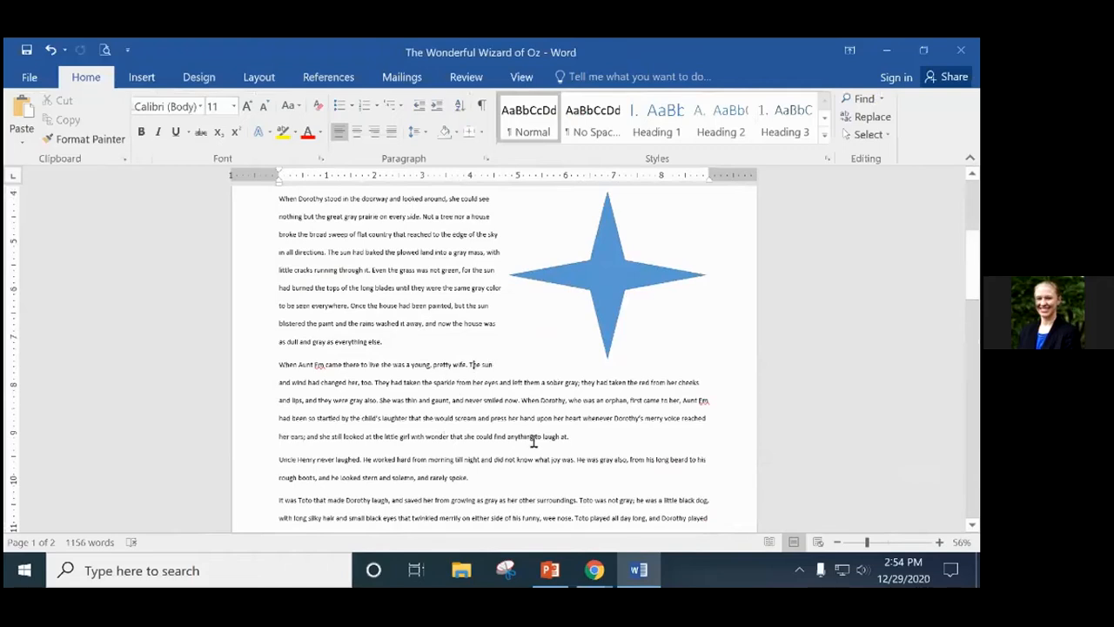
{"action": "left_click", "coordinate": [599, 265]}
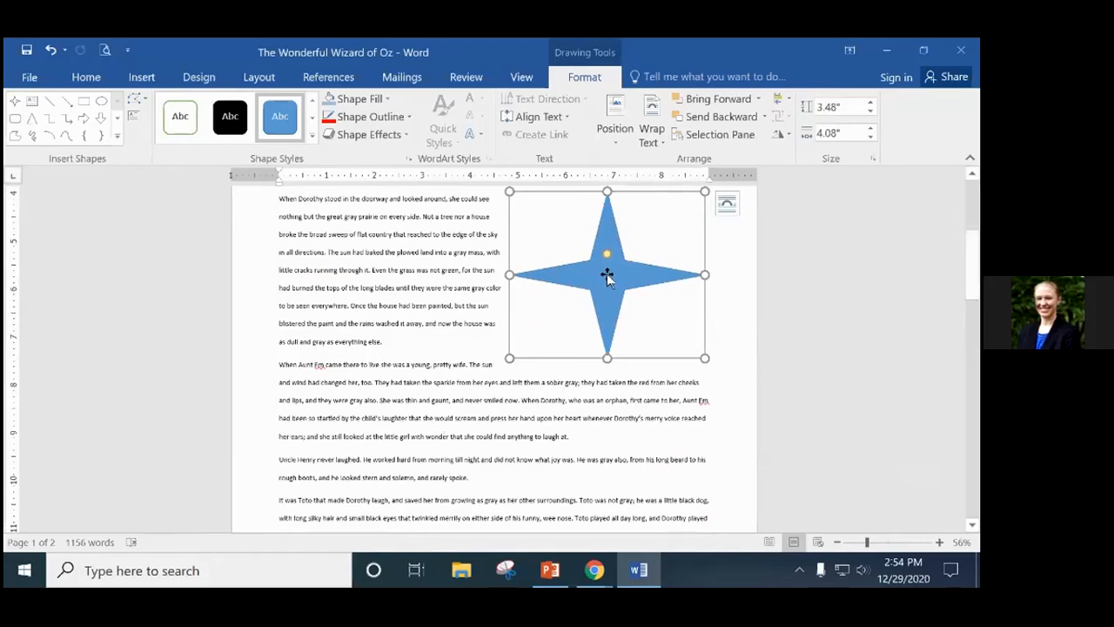
{"action": "scroll", "coordinate": [607, 274], "scroll_direction": "up", "scroll_amount": 2}
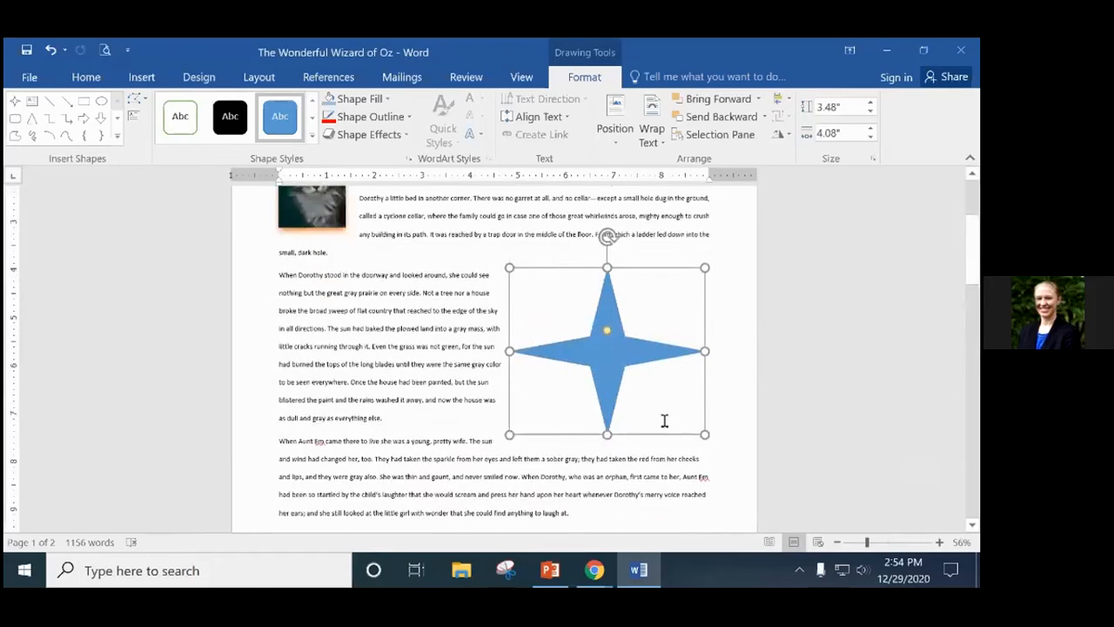
Open Format Shape for the star and adjust its fill transparency.
{"action": "right_click", "coordinate": [606, 350]}
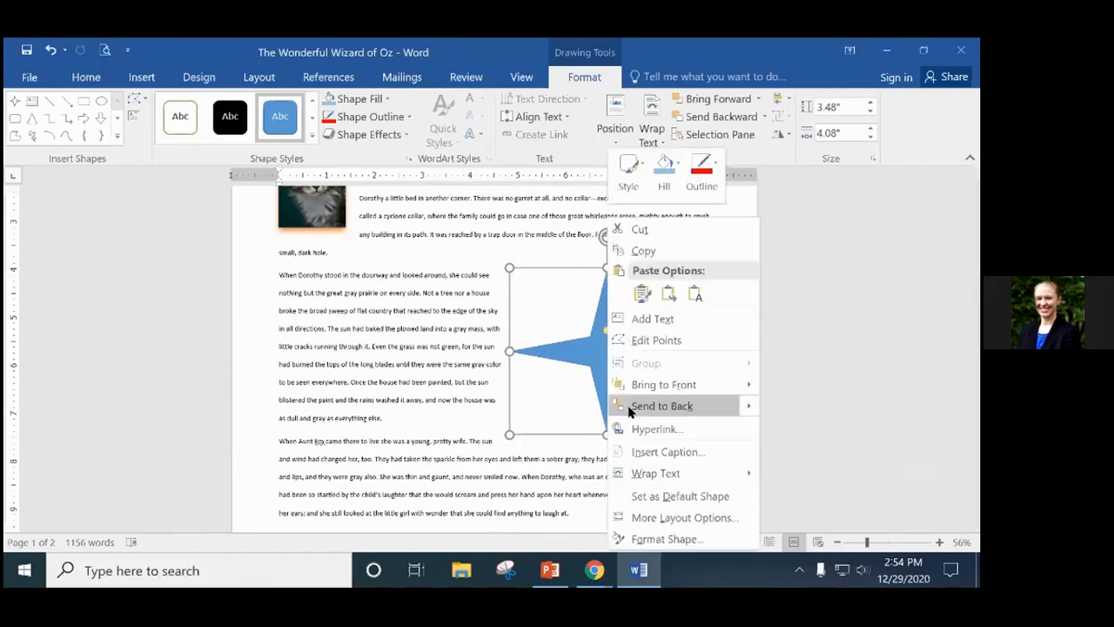
{"action": "left_click", "coordinate": [679, 544]}
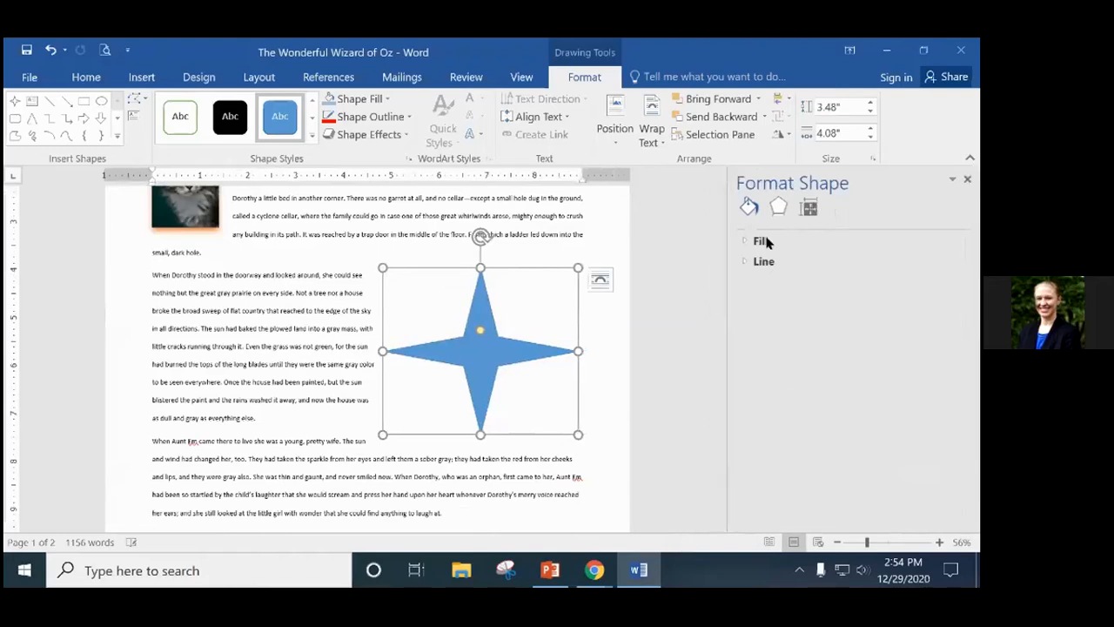
{"action": "left_click", "coordinate": [808, 209]}
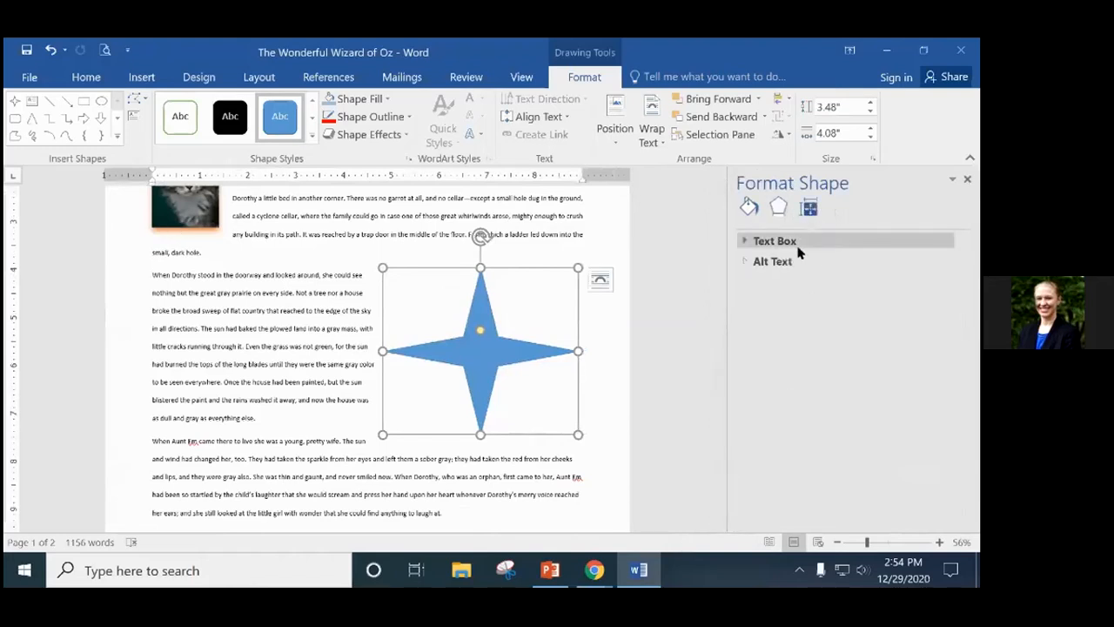
{"action": "left_click", "coordinate": [778, 206]}
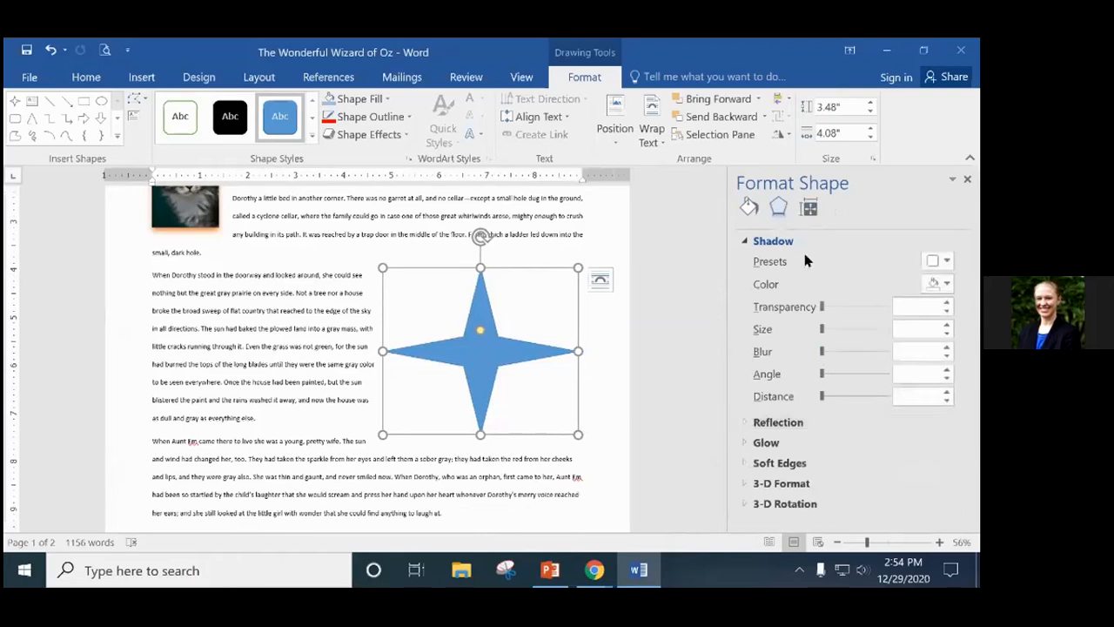
{"action": "left_click", "coordinate": [748, 210]}
{"action": "left_click", "coordinate": [756, 241]}
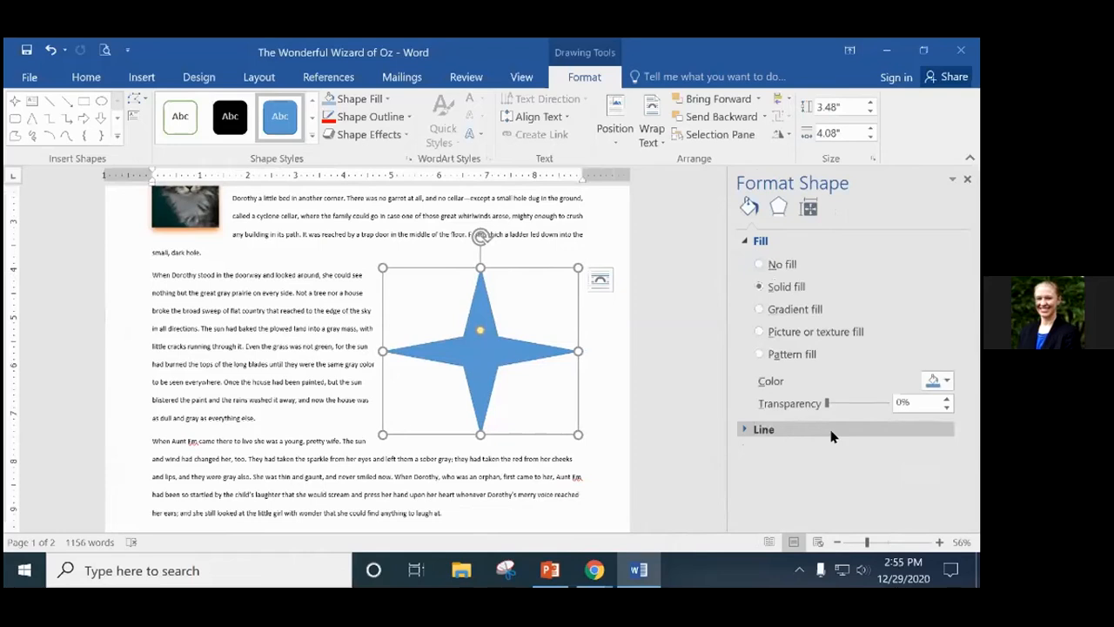
{"action": "mouse_move", "coordinate": [828, 403]}
{"action": "left_mouse_down"}
{"action": "mouse_move", "coordinate": [880, 405]}
{"action": "mouse_move", "coordinate": [832, 406]}
{"action": "mouse_move", "coordinate": [868, 418]}
{"action": "mouse_move", "coordinate": [827, 424]}
{"action": "left_mouse_up"}
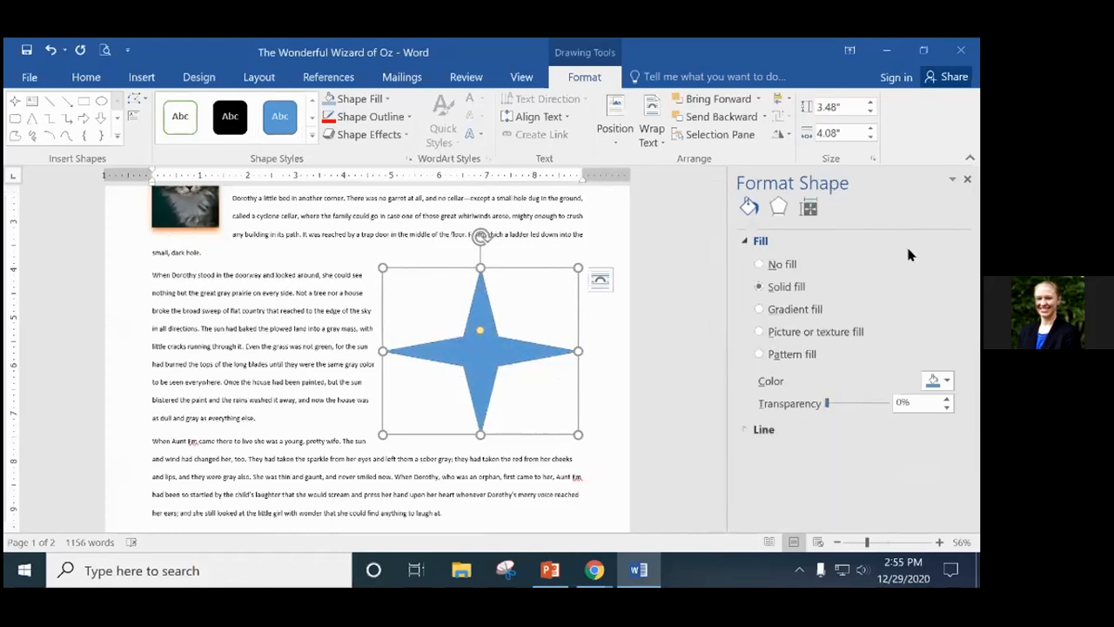
Give the star an orange shadow.
{"action": "left_click", "coordinate": [778, 207]}
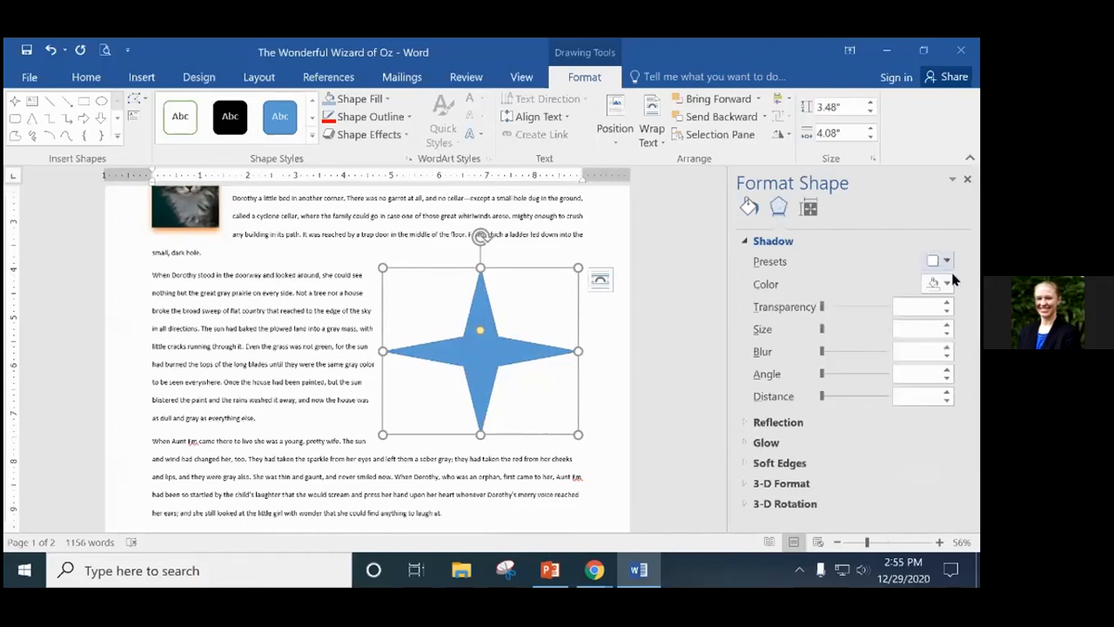
{"action": "left_click", "coordinate": [945, 285]}
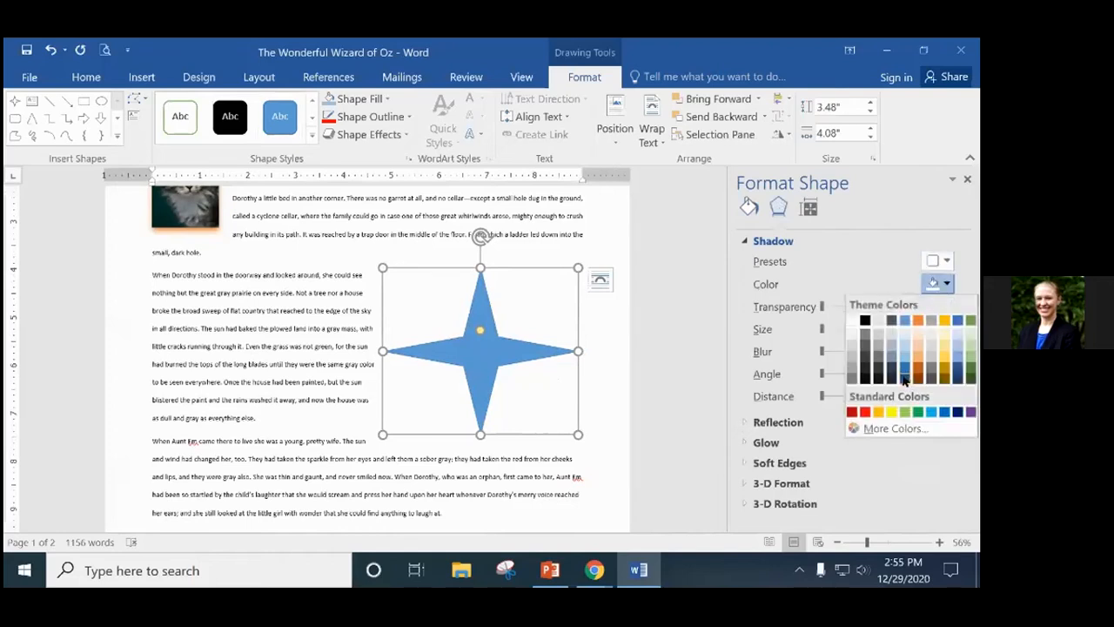
{"action": "left_click", "coordinate": [920, 376]}
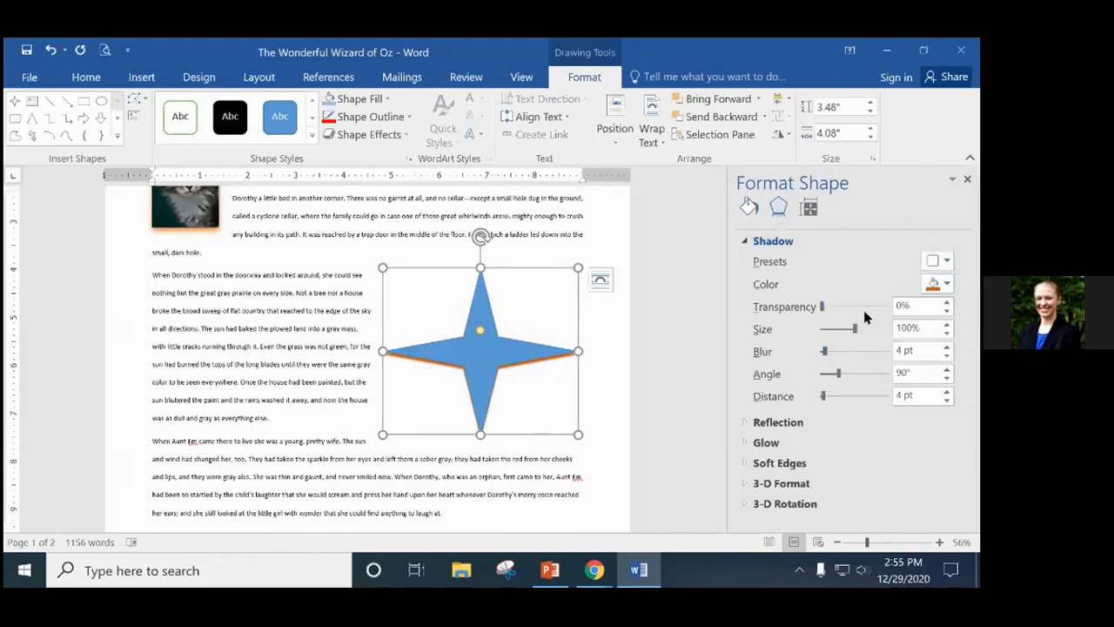
Add a 14 pt glow around the star and close the formatting pane.
{"action": "left_click", "coordinate": [765, 443]}
{"action": "mouse_move", "coordinate": [821, 423]}
{"action": "left_mouse_down"}
{"action": "mouse_move", "coordinate": [857, 423]}
{"action": "mouse_move", "coordinate": [826, 424]}
{"action": "left_mouse_up"}
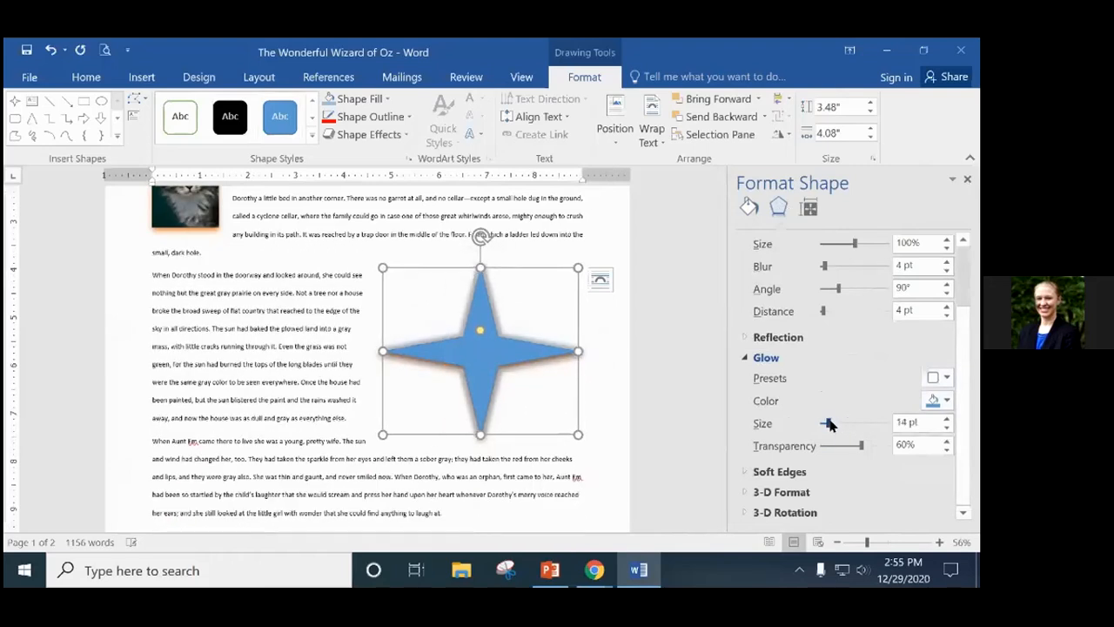
{"action": "mouse_move", "coordinate": [644, 568]}
{"action": "left_click", "coordinate": [968, 180]}
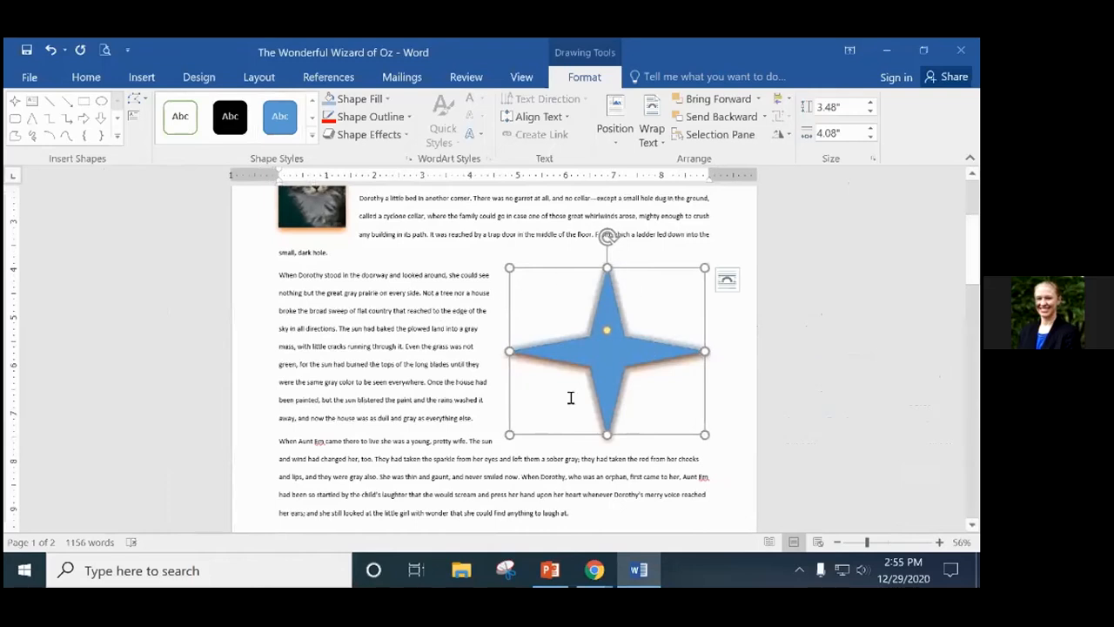
{"action": "scroll", "coordinate": [535, 398], "scroll_direction": "down", "scroll_amount": 1}
{"action": "scroll", "coordinate": [538, 399], "scroll_direction": "up", "scroll_amount": 1}
{"action": "scroll", "coordinate": [538, 400], "scroll_direction": "up", "scroll_amount": 3}
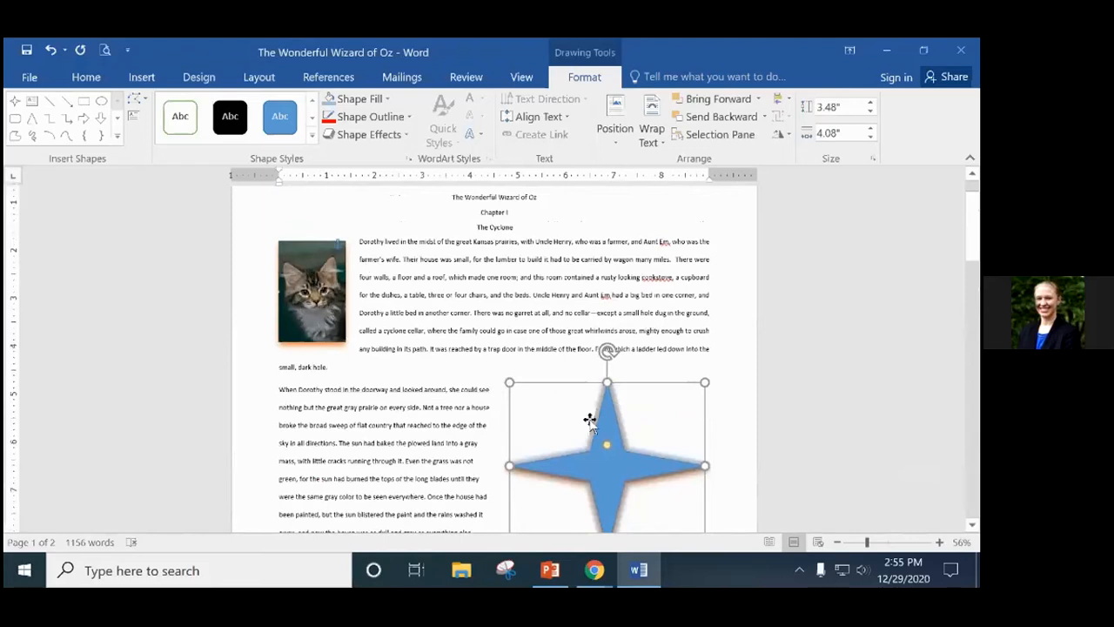
{"action": "scroll", "coordinate": [592, 423], "scroll_direction": "down", "scroll_amount": 1}
Set the kitten photo's brightness to -5% and contrast to -28% in Picture Corrections.
{"action": "left_click", "coordinate": [300, 250]}
{"action": "right_click", "coordinate": [300, 251]}
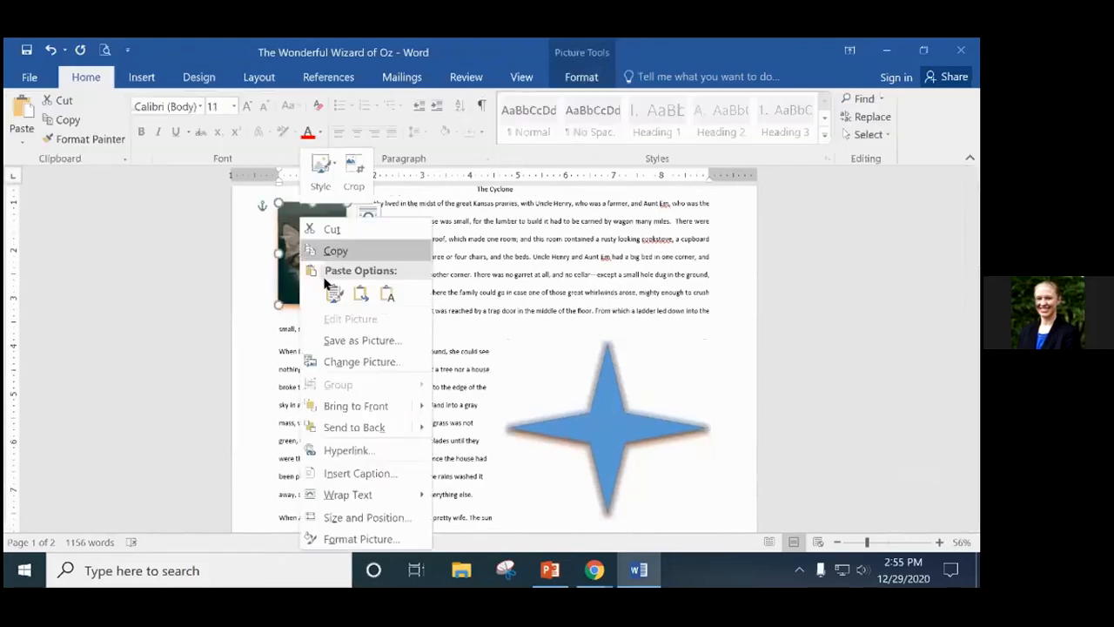
{"action": "left_click", "coordinate": [373, 536]}
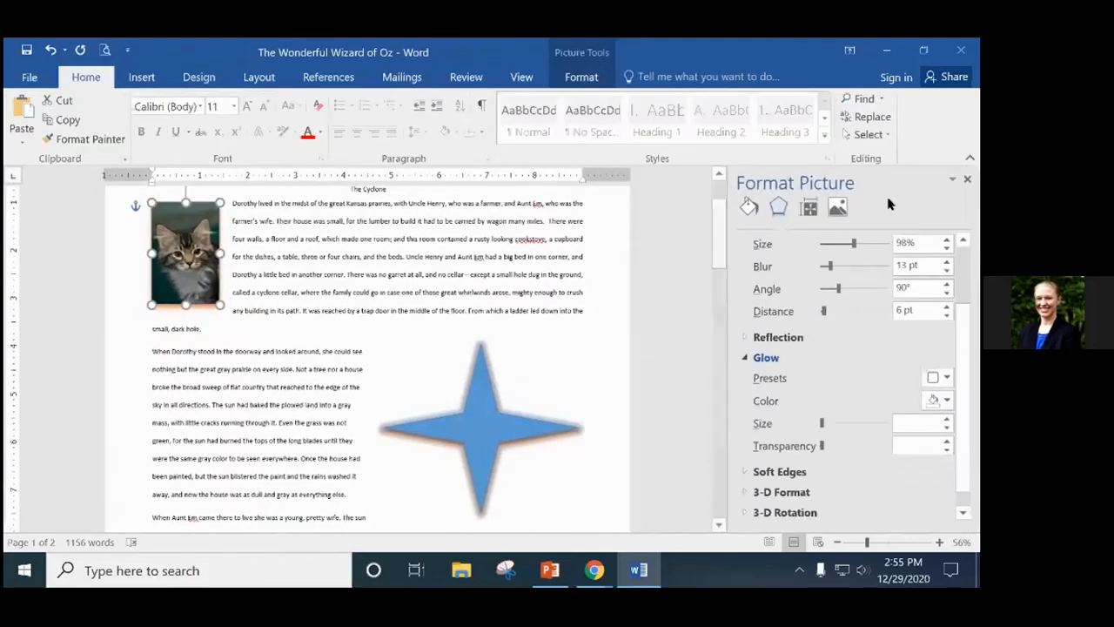
{"action": "left_click", "coordinate": [838, 207]}
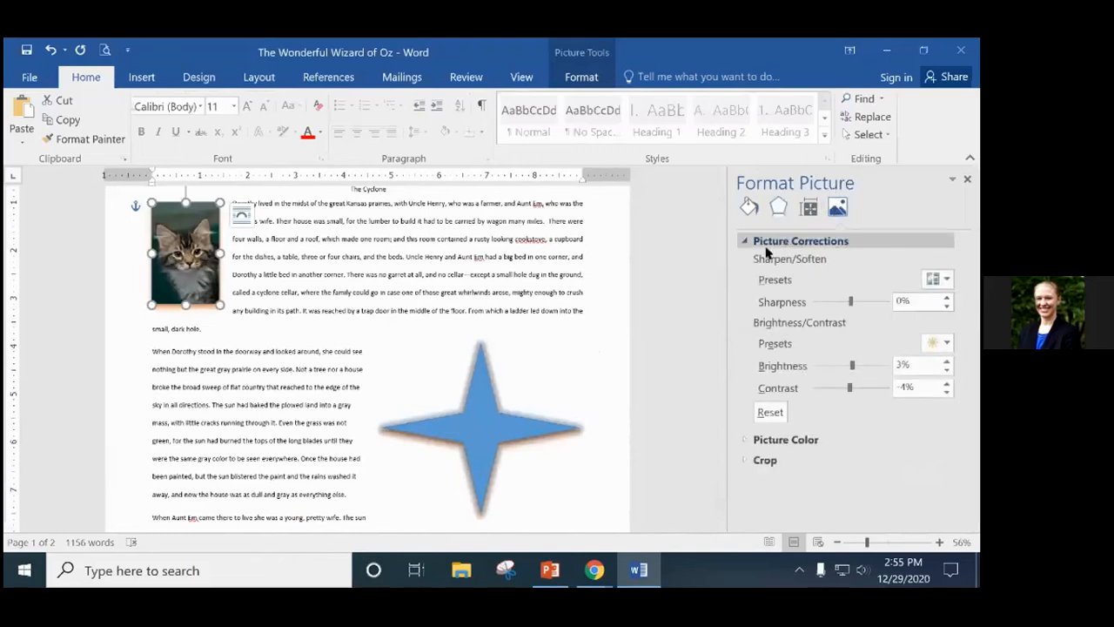
{"action": "left_click_drag", "start_coordinate": [852, 366], "coordinate": [838, 391]}
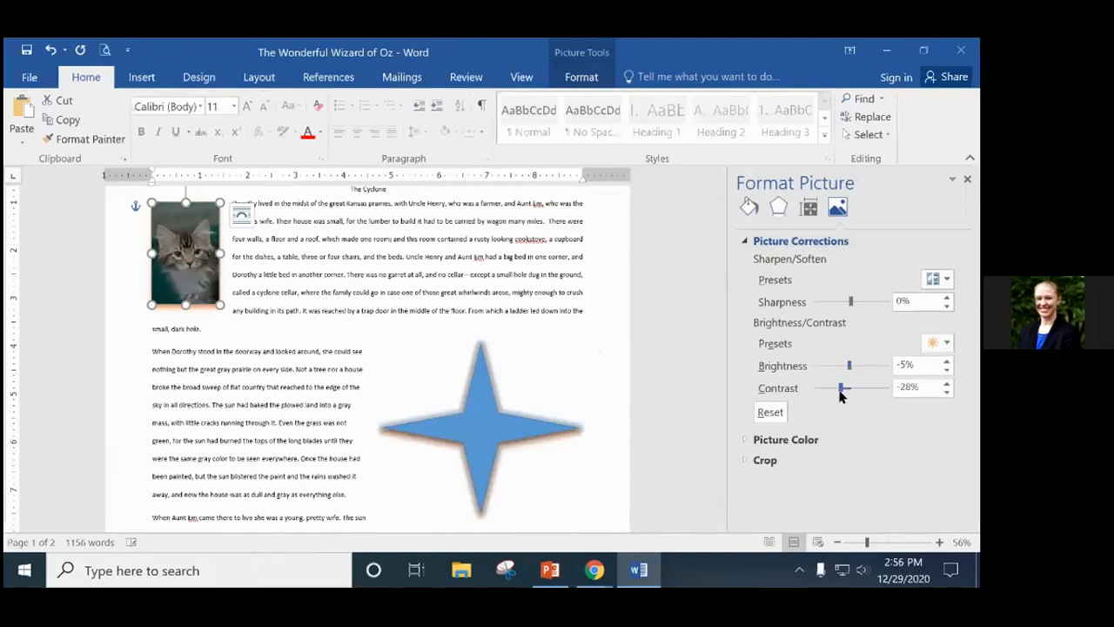
{"action": "left_click", "coordinate": [967, 180]}
Select the star, bring up its shortcut menu, and dismiss it.
{"action": "left_click", "coordinate": [620, 426]}
{"action": "right_click", "coordinate": [619, 425]}
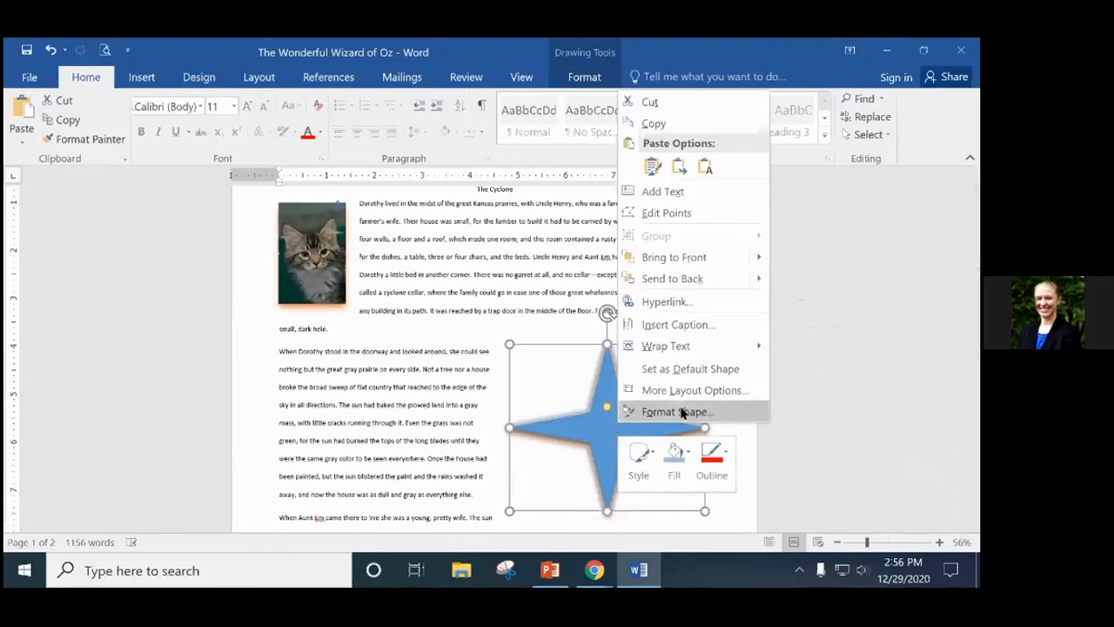
{"action": "left_click", "coordinate": [593, 437]}
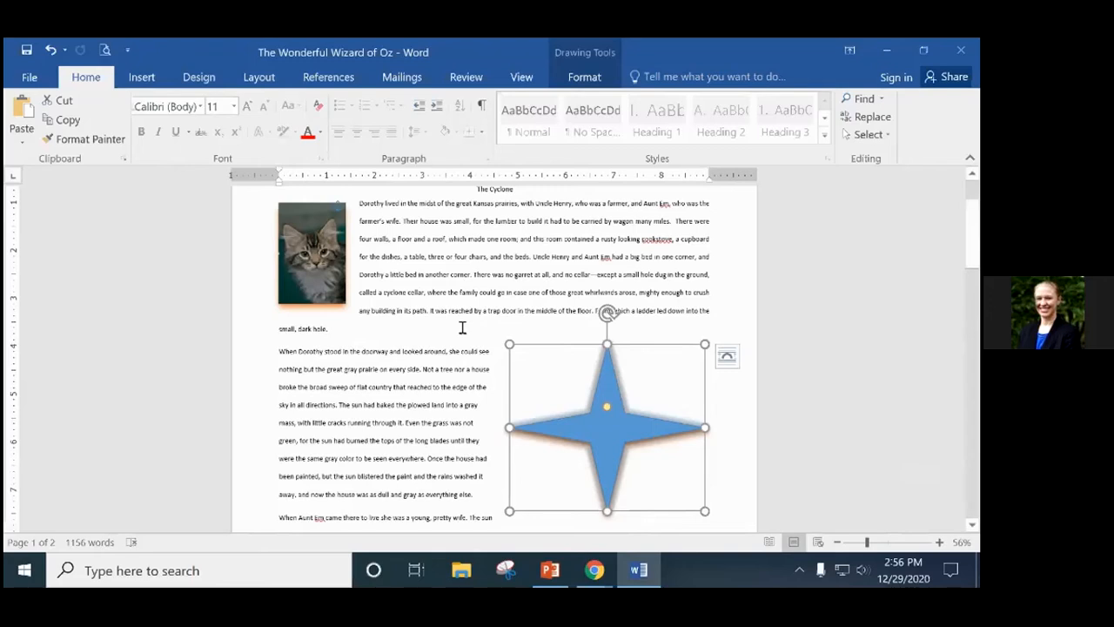
Undo four times to strip the orange glow and soft edges from the blue star.
{"action": "scroll", "coordinate": [557, 331], "scroll_direction": "down", "scroll_amount": 5}
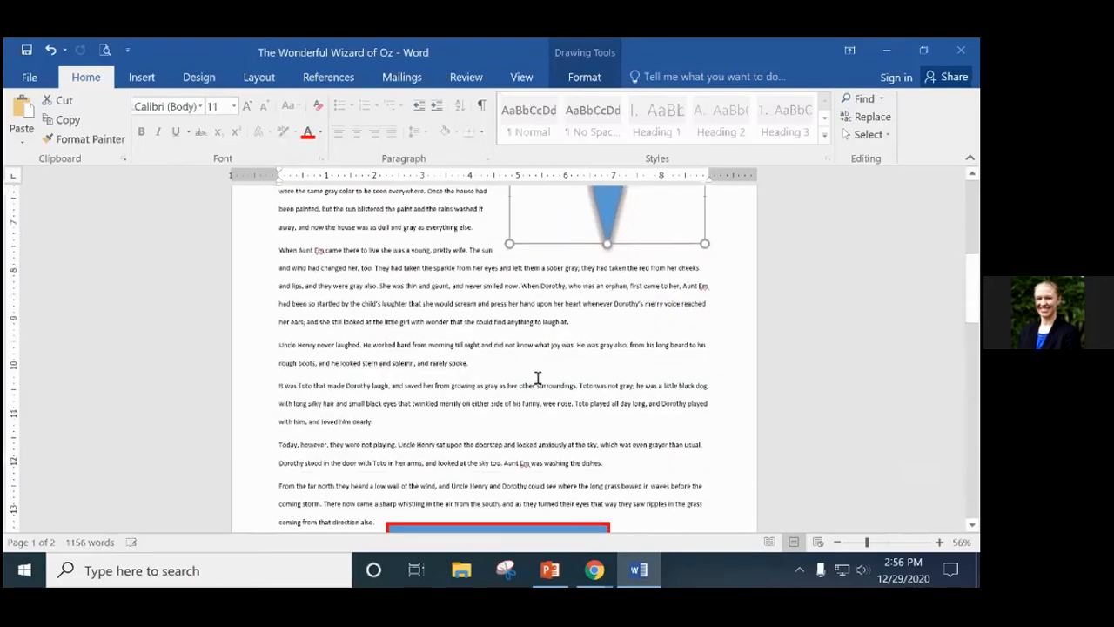
{"action": "scroll", "coordinate": [537, 378], "scroll_direction": "down", "scroll_amount": 2}
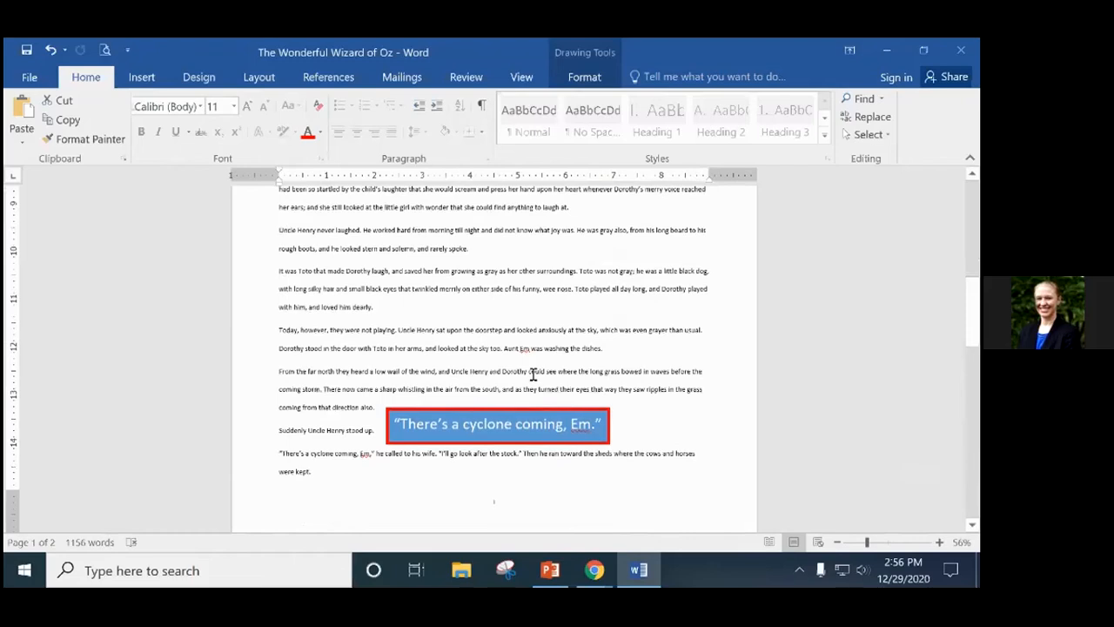
{"action": "scroll", "coordinate": [533, 374], "scroll_direction": "up", "scroll_amount": 10}
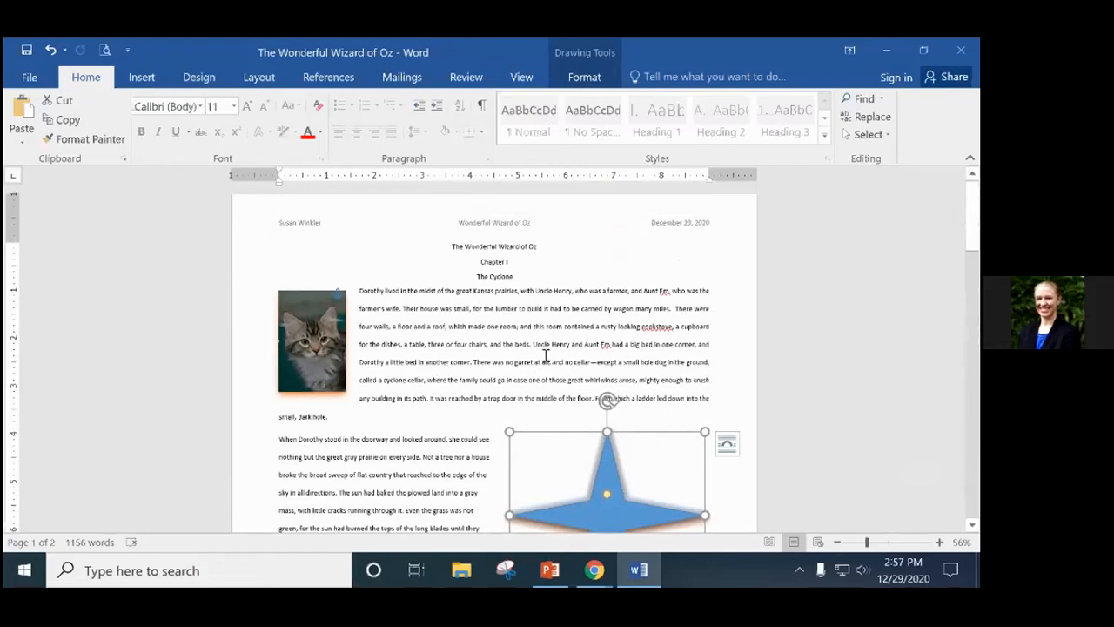
{"action": "scroll", "coordinate": [522, 398], "scroll_direction": "down", "scroll_amount": 2}
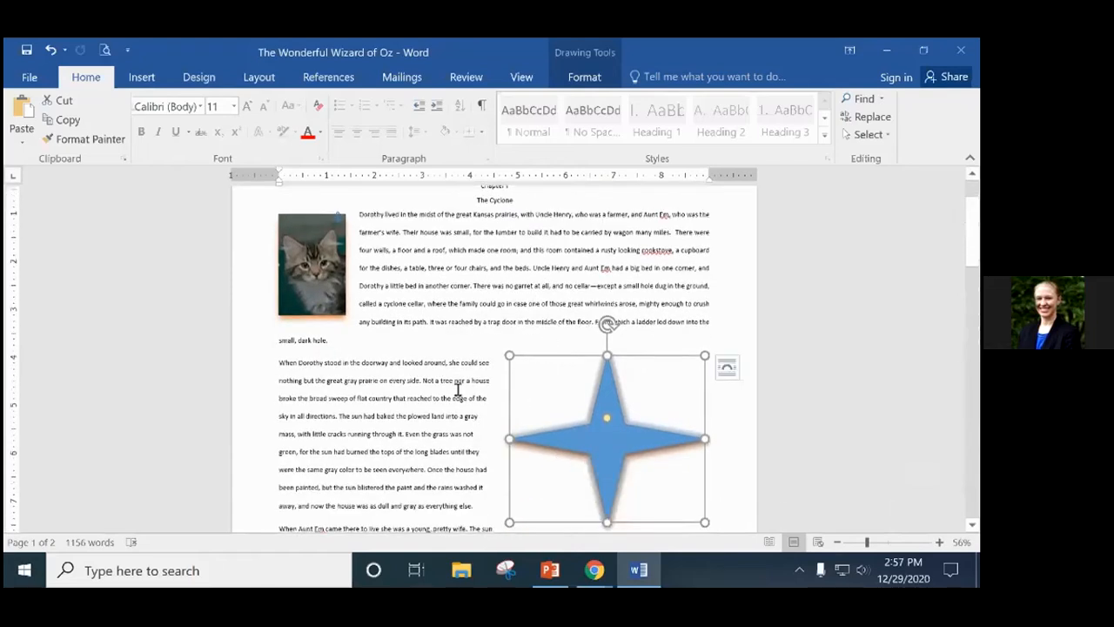
{"action": "scroll", "coordinate": [458, 390], "scroll_direction": "down", "scroll_amount": 1}
{"action": "scroll", "coordinate": [468, 335], "scroll_direction": "up", "scroll_amount": 1}
{"action": "left_click", "coordinate": [50, 51]}
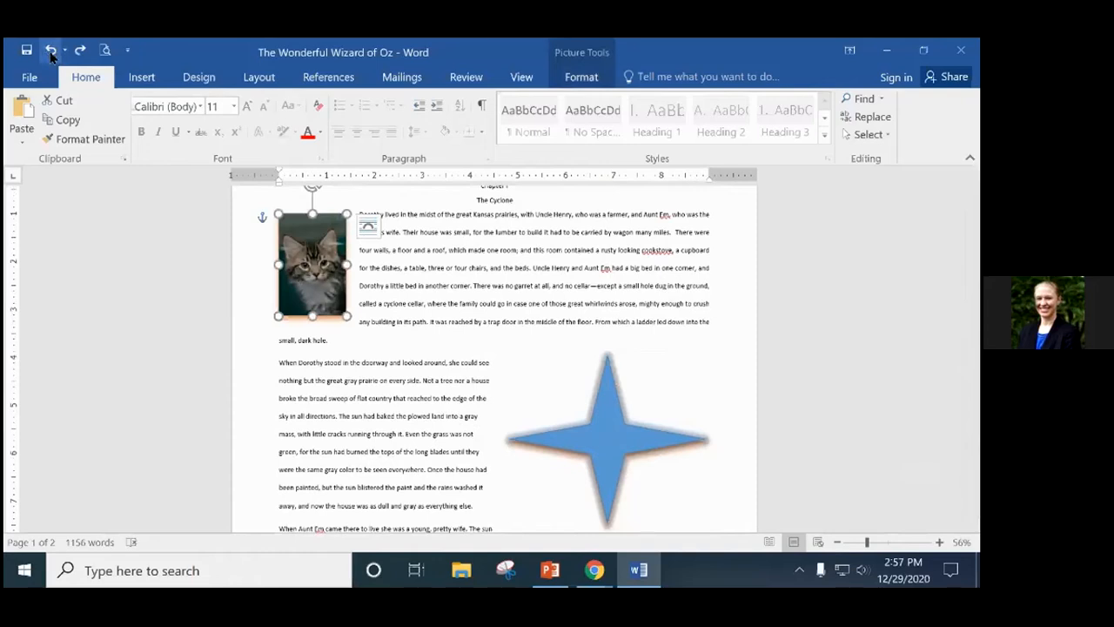
{"action": "left_click", "coordinate": [51, 50]}
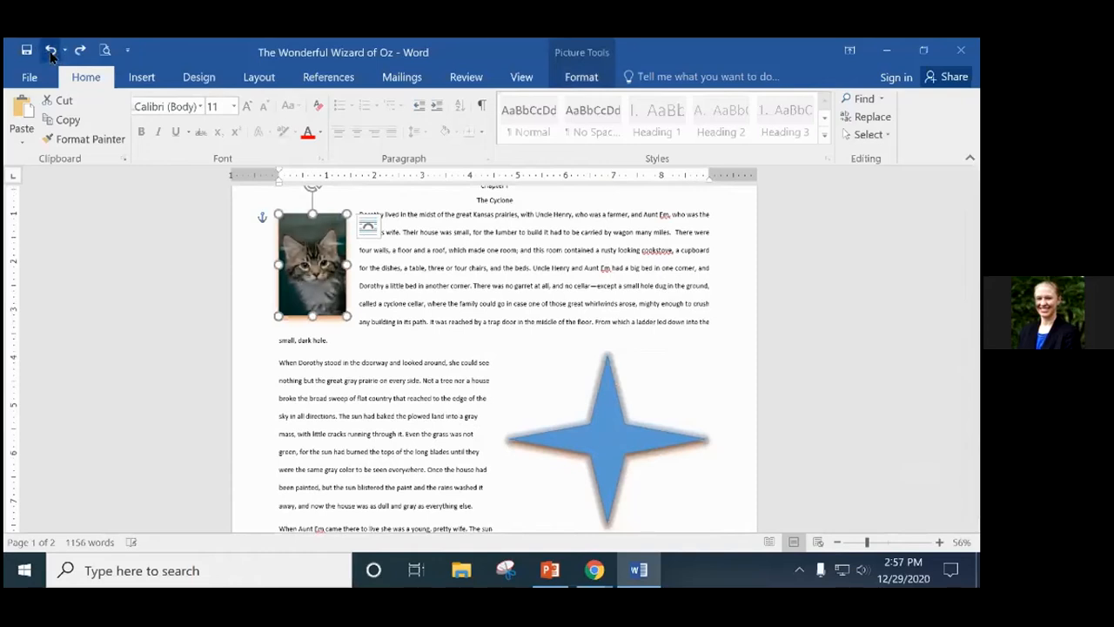
{"action": "left_click", "coordinate": [50, 50]}
{"action": "left_click", "coordinate": [51, 51]}
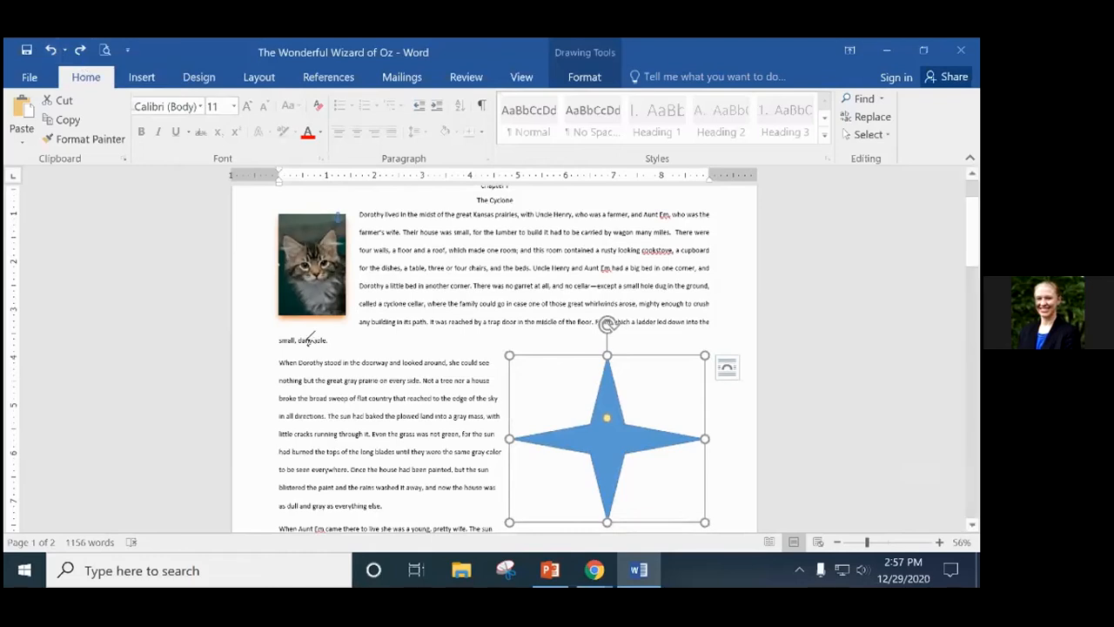
{"action": "scroll", "coordinate": [349, 369], "scroll_direction": "down", "scroll_amount": 2}
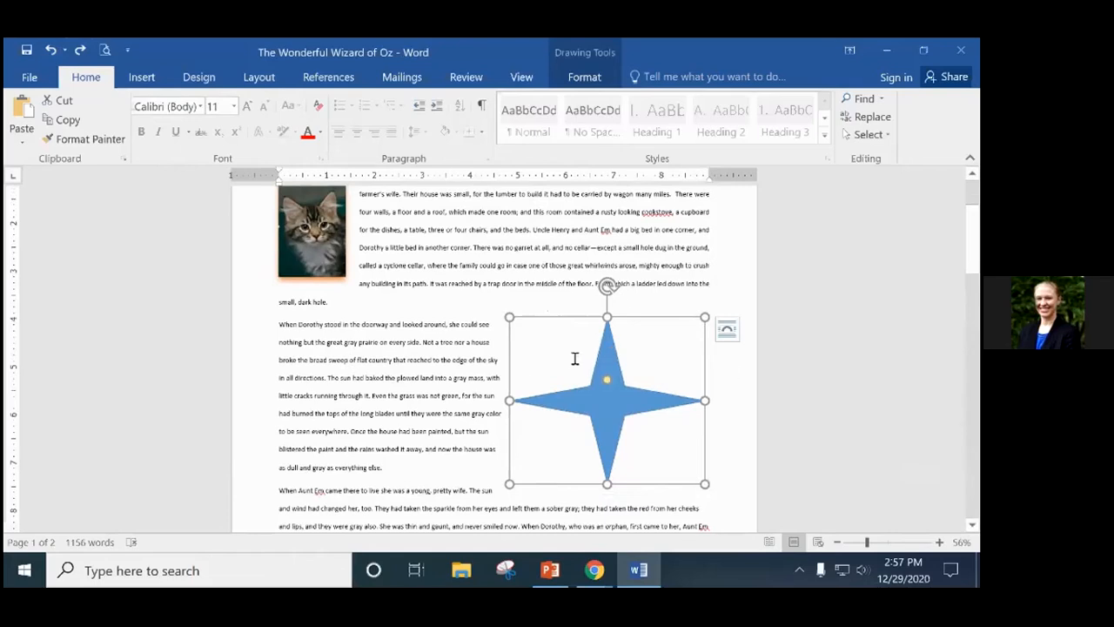
{"action": "key", "text": "Delete"}
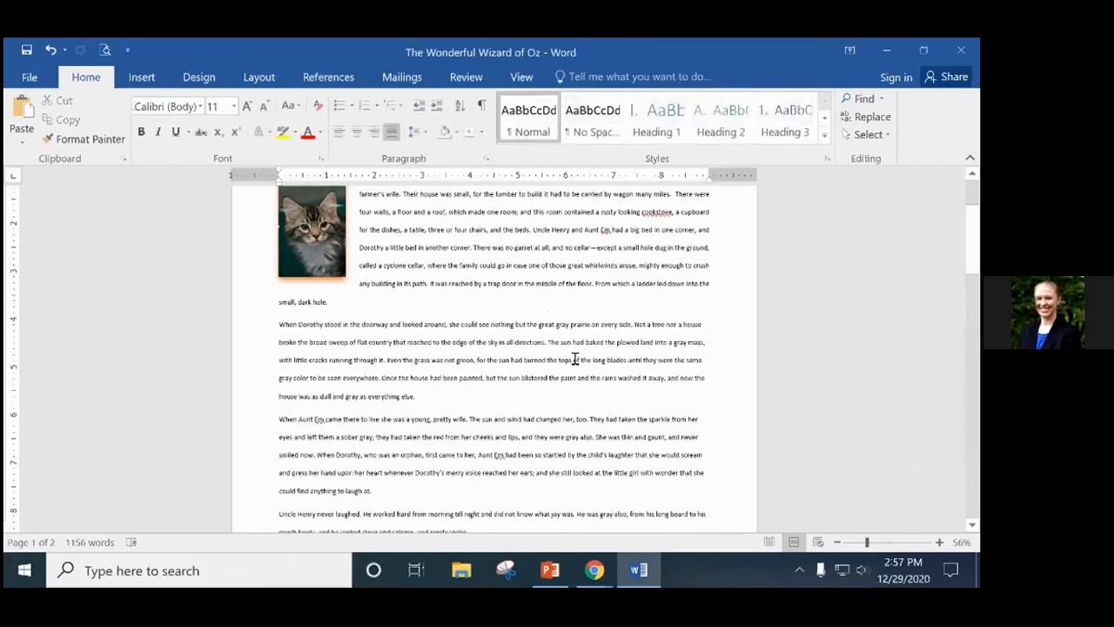
{"action": "scroll", "coordinate": [574, 359], "scroll_direction": "down", "scroll_amount": 1}
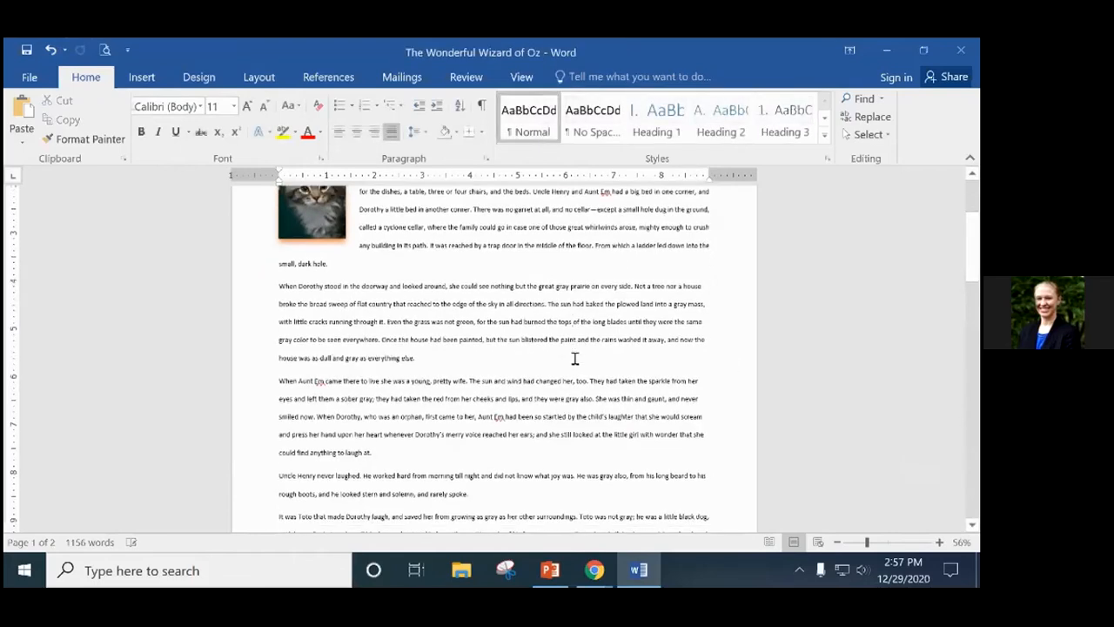
{"action": "left_click", "coordinate": [51, 50]}
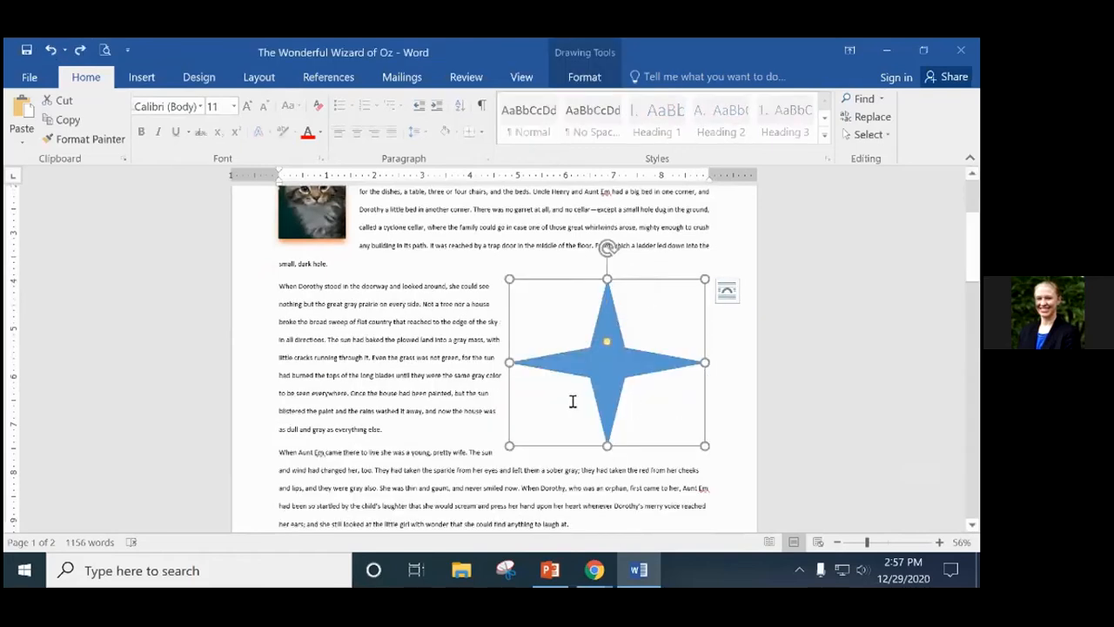
{"action": "left_click", "coordinate": [447, 394]}
{"action": "scroll", "coordinate": [518, 396], "scroll_direction": "down", "scroll_amount": 5}
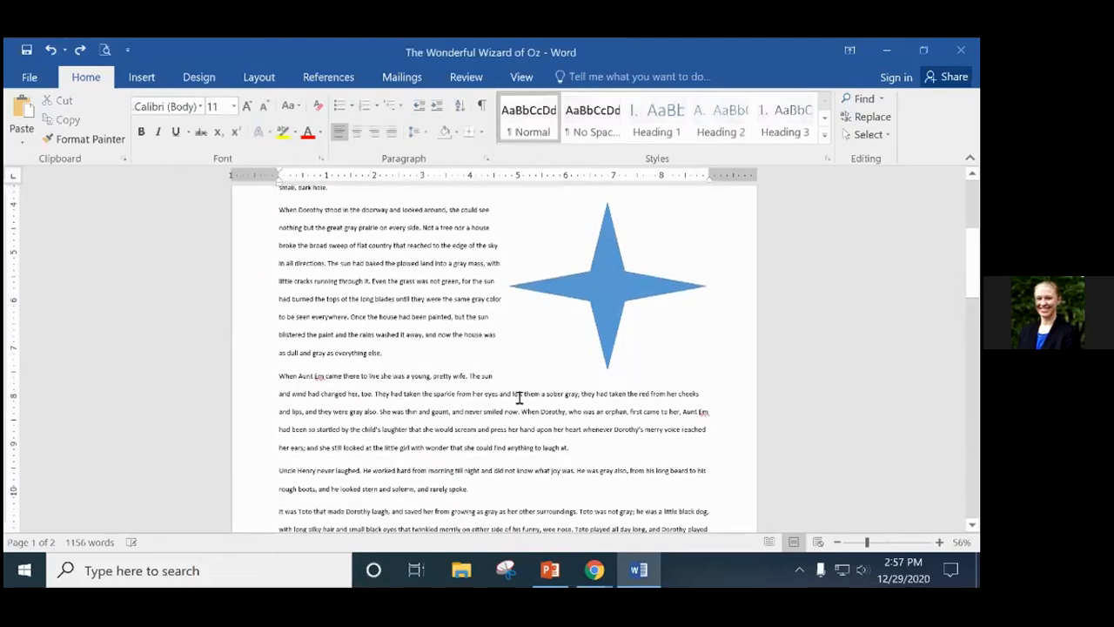
{"action": "scroll", "coordinate": [520, 398], "scroll_direction": "down", "scroll_amount": 2}
{"action": "left_click", "coordinate": [453, 424]}
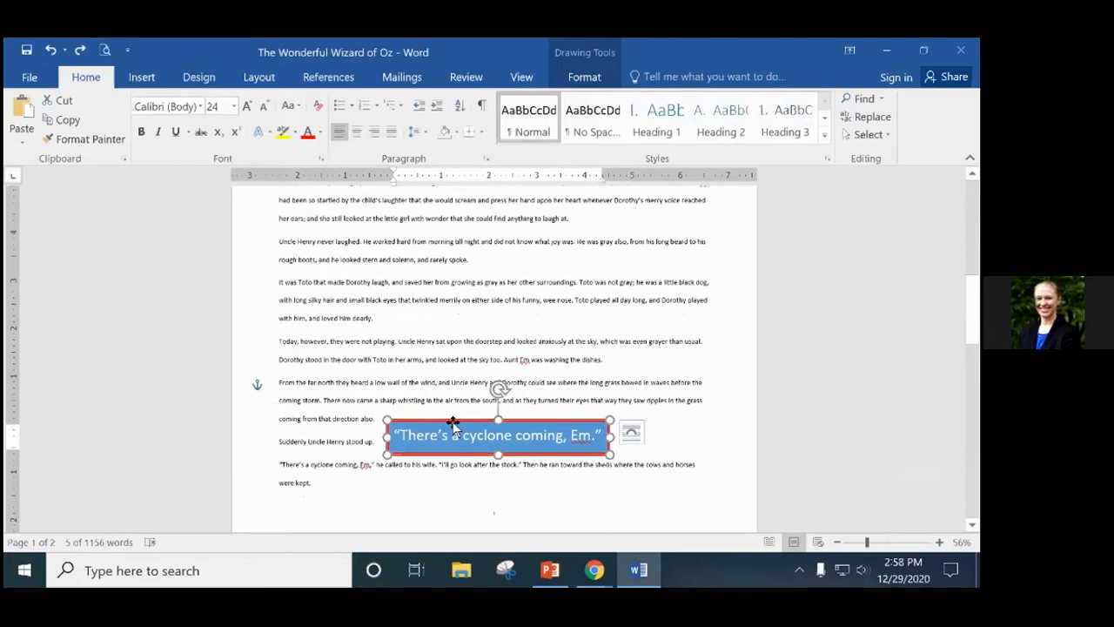
{"action": "key", "text": "Delete"}
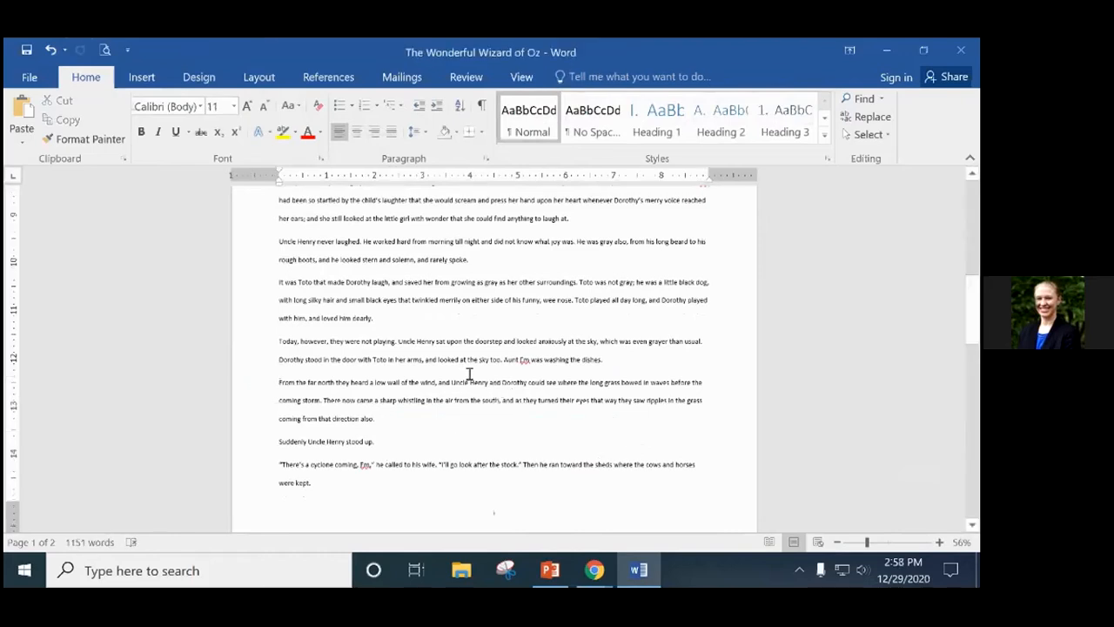
{"action": "left_click", "coordinate": [50, 50]}
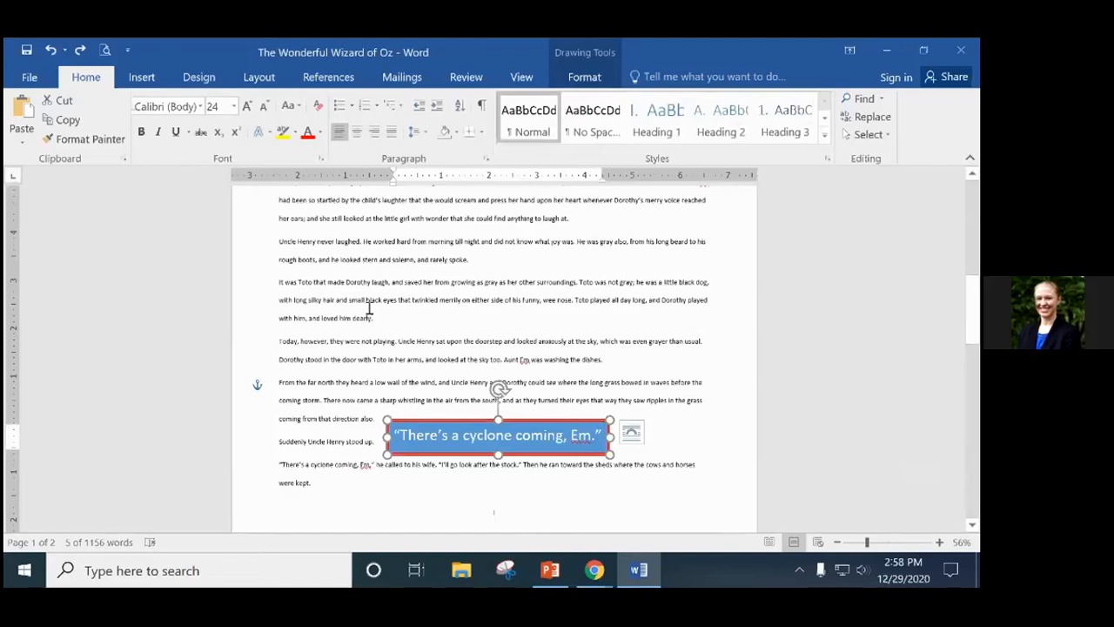
{"action": "left_click", "coordinate": [694, 430]}
{"action": "scroll", "coordinate": [692, 429], "scroll_direction": "up", "scroll_amount": 10}
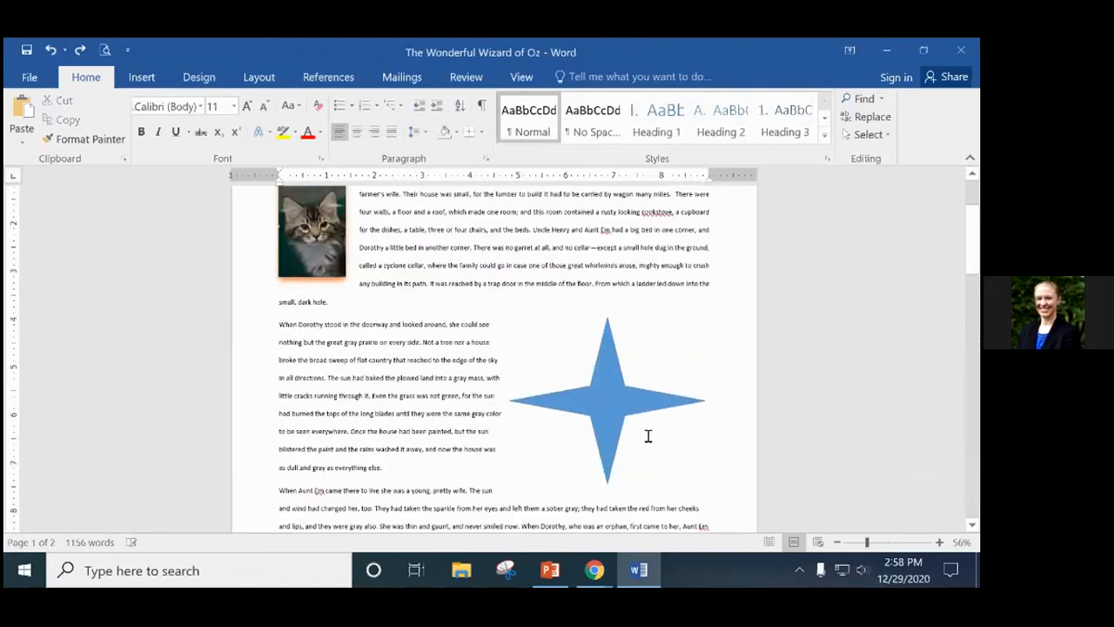
{"action": "scroll", "coordinate": [566, 348], "scroll_direction": "down", "scroll_amount": 10}
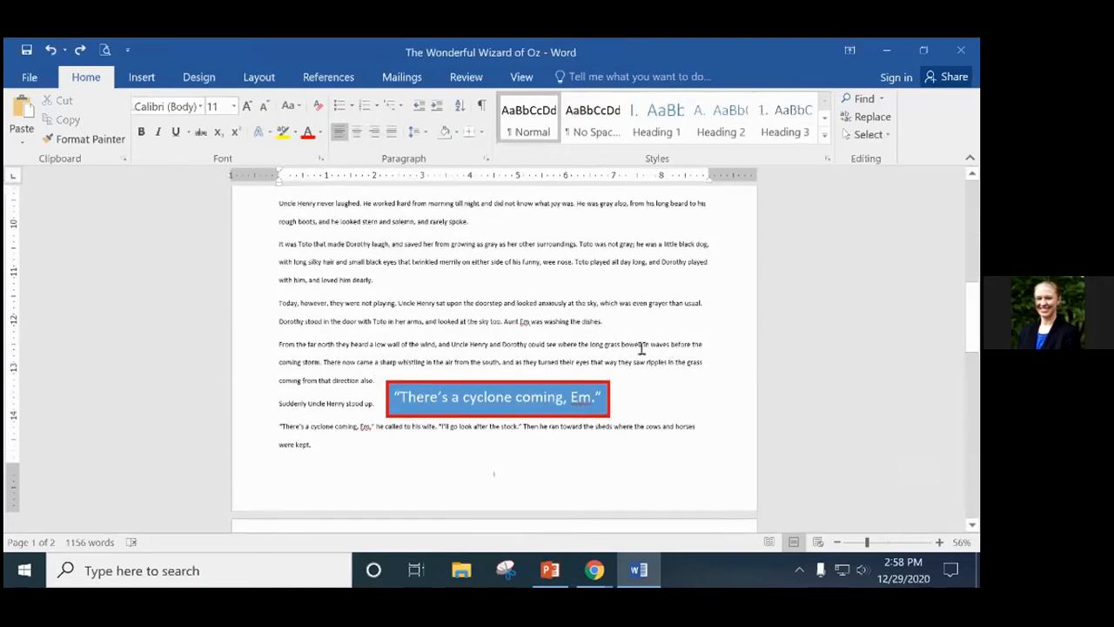
Add a new empty paragraph after 'fell fast asleep.' at the end of the story.
{"action": "scroll", "coordinate": [667, 379], "scroll_direction": "down", "scroll_amount": 2}
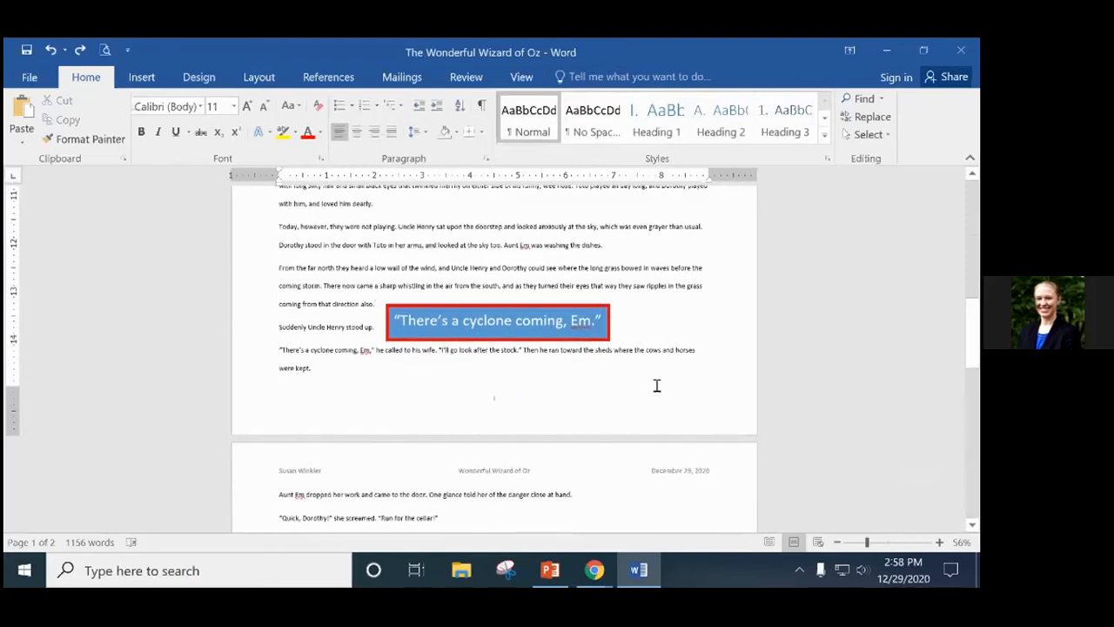
{"action": "left_click", "coordinate": [148, 78]}
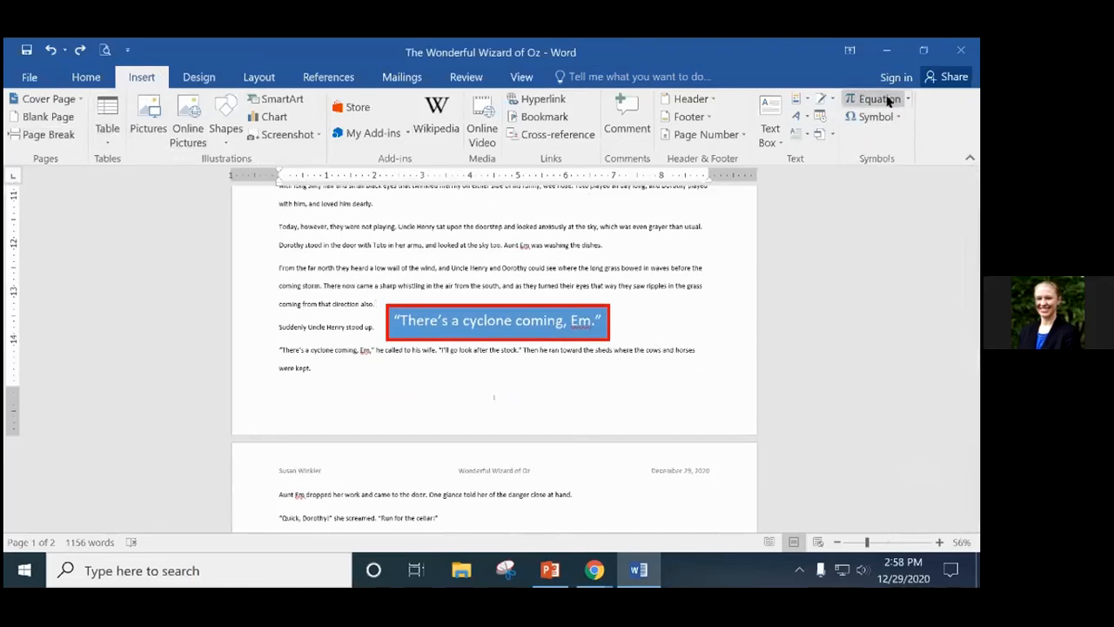
{"action": "scroll", "coordinate": [643, 370], "scroll_direction": "down", "scroll_amount": 2}
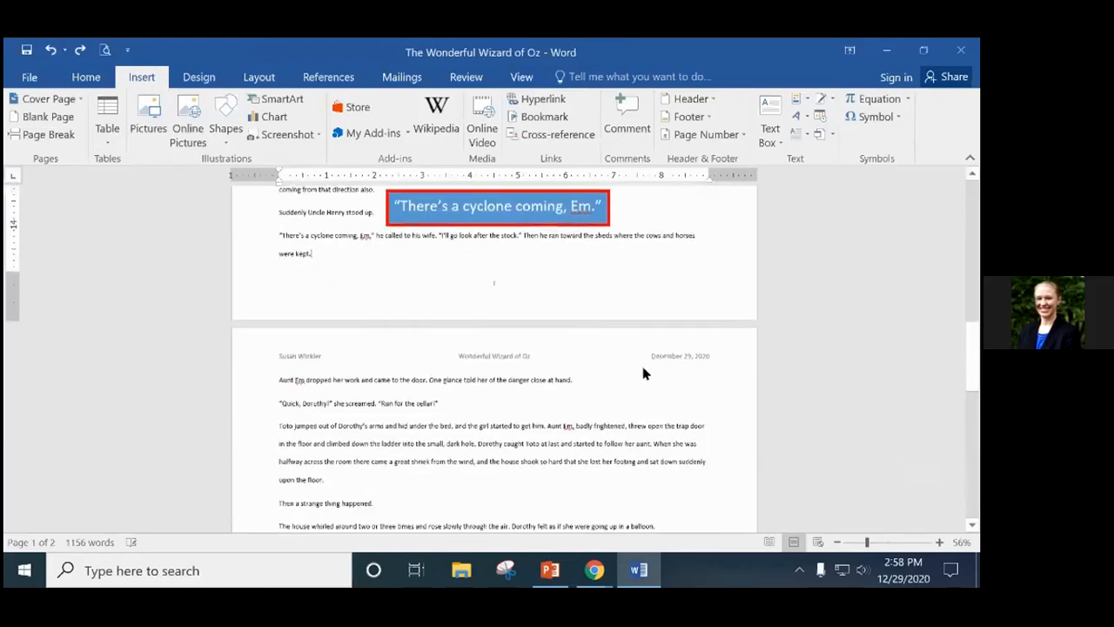
{"action": "scroll", "coordinate": [642, 372], "scroll_direction": "down", "scroll_amount": 10}
{"action": "left_click", "coordinate": [641, 368]}
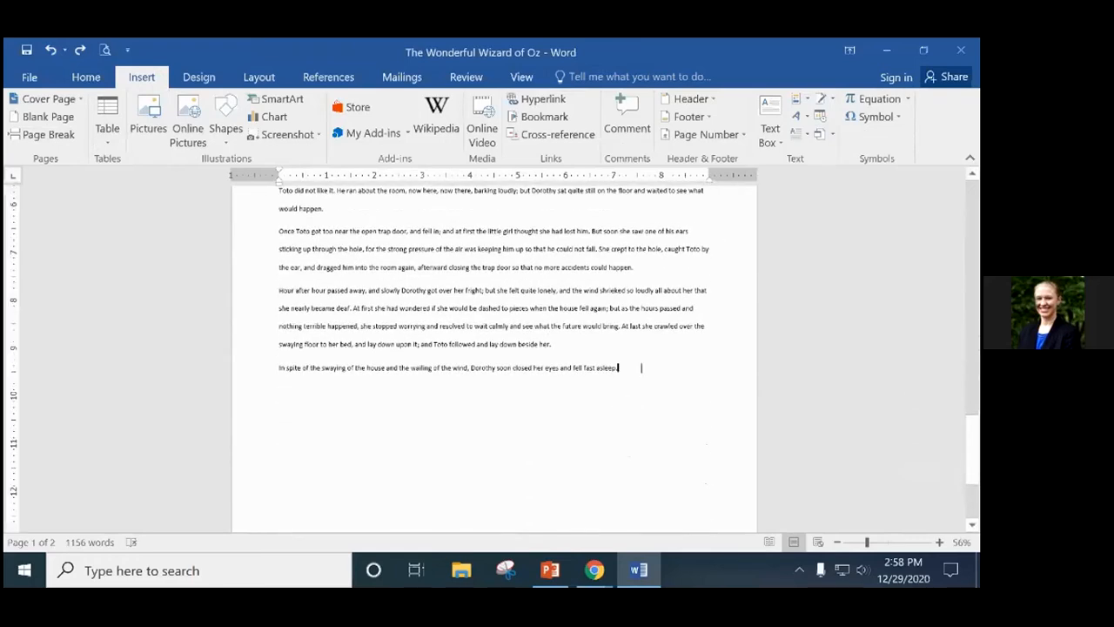
{"action": "key", "text": "Return"}
{"action": "key", "text": "Return"}
{"action": "left_click", "coordinate": [889, 120]}
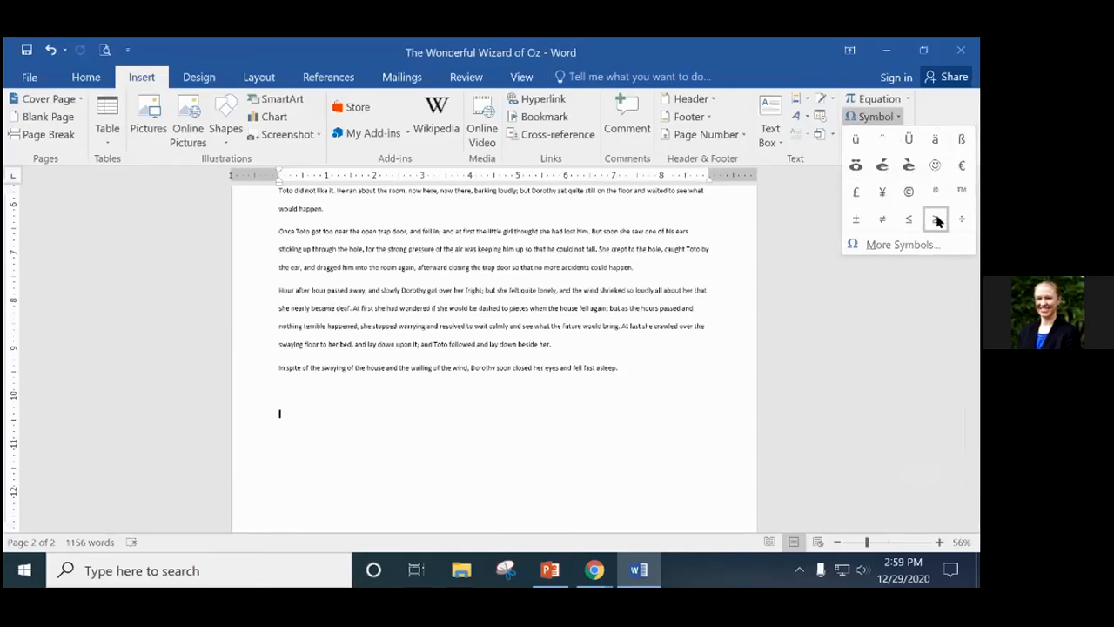
{"action": "left_click", "coordinate": [904, 245]}
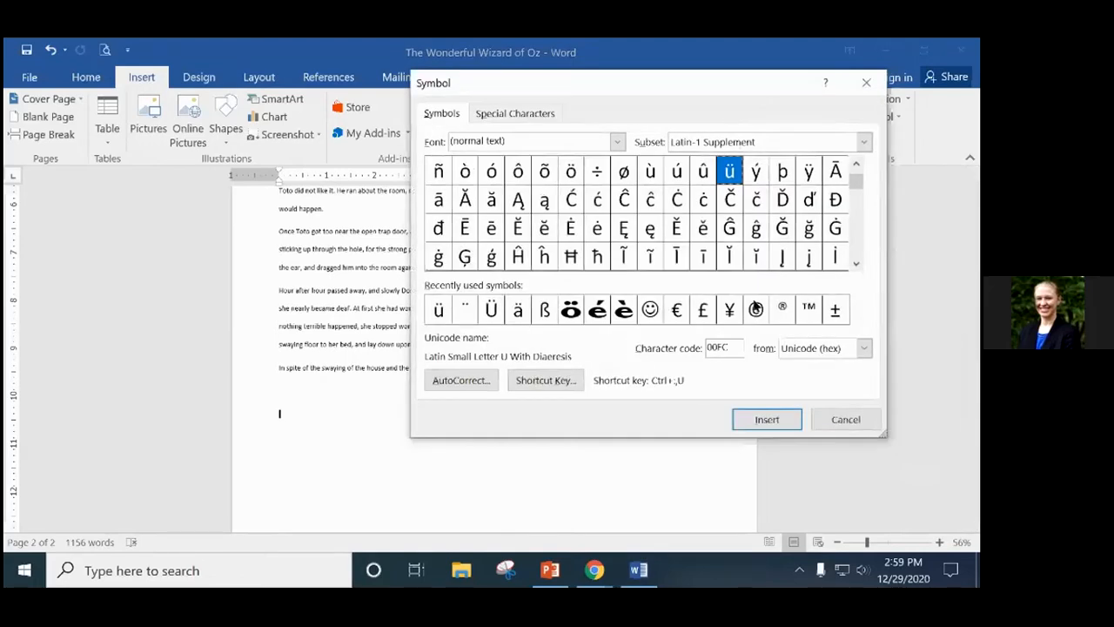
{"action": "left_click", "coordinate": [516, 116]}
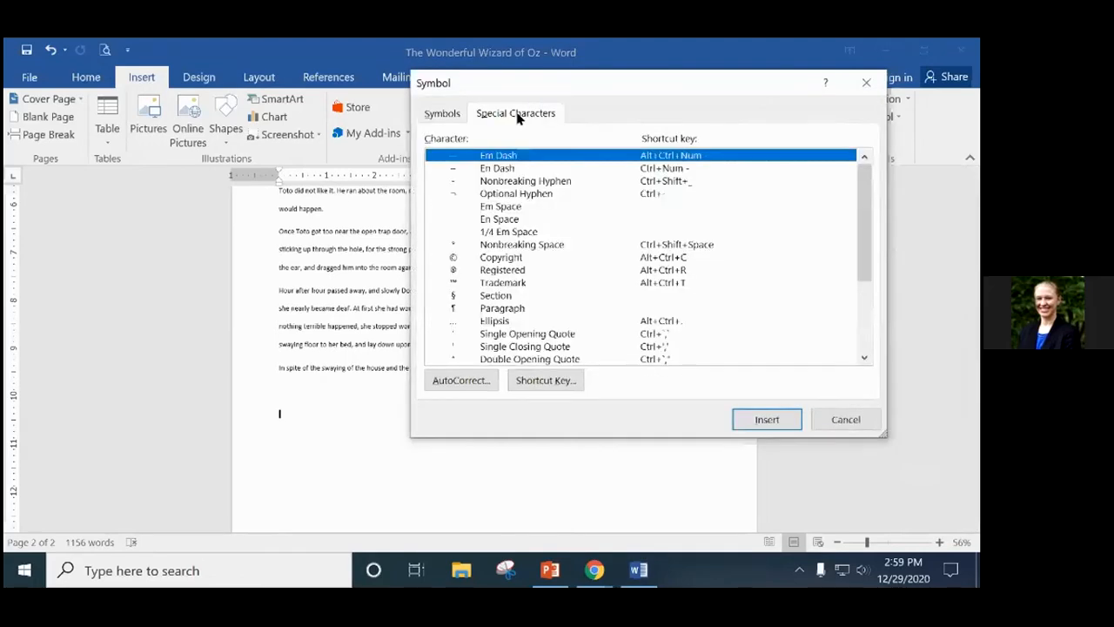
{"action": "left_click", "coordinate": [442, 114]}
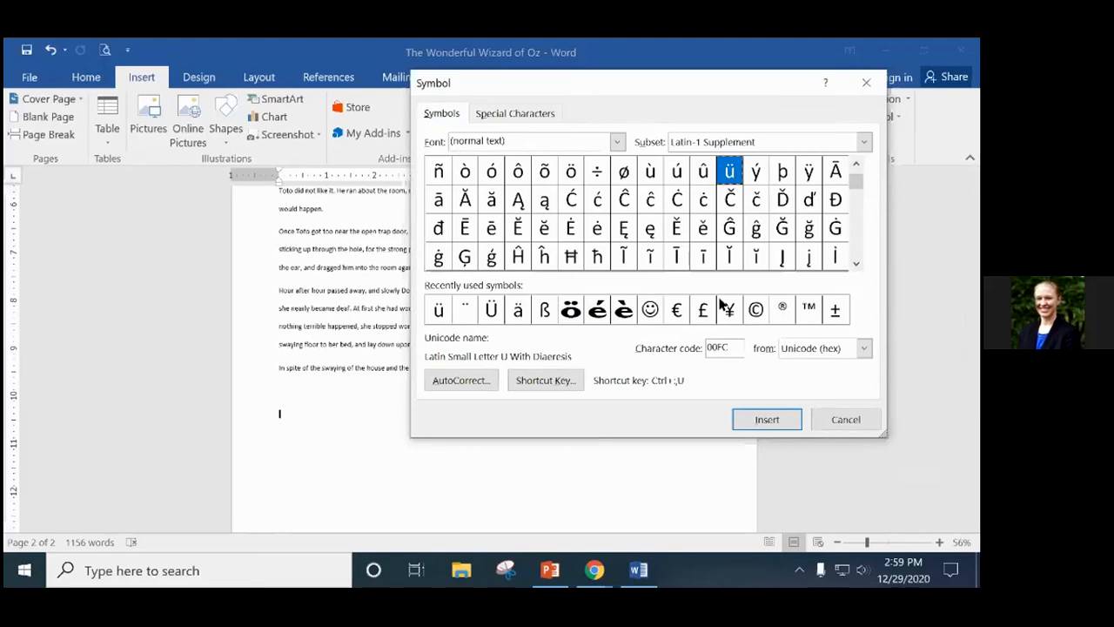
{"action": "left_click", "coordinate": [866, 82]}
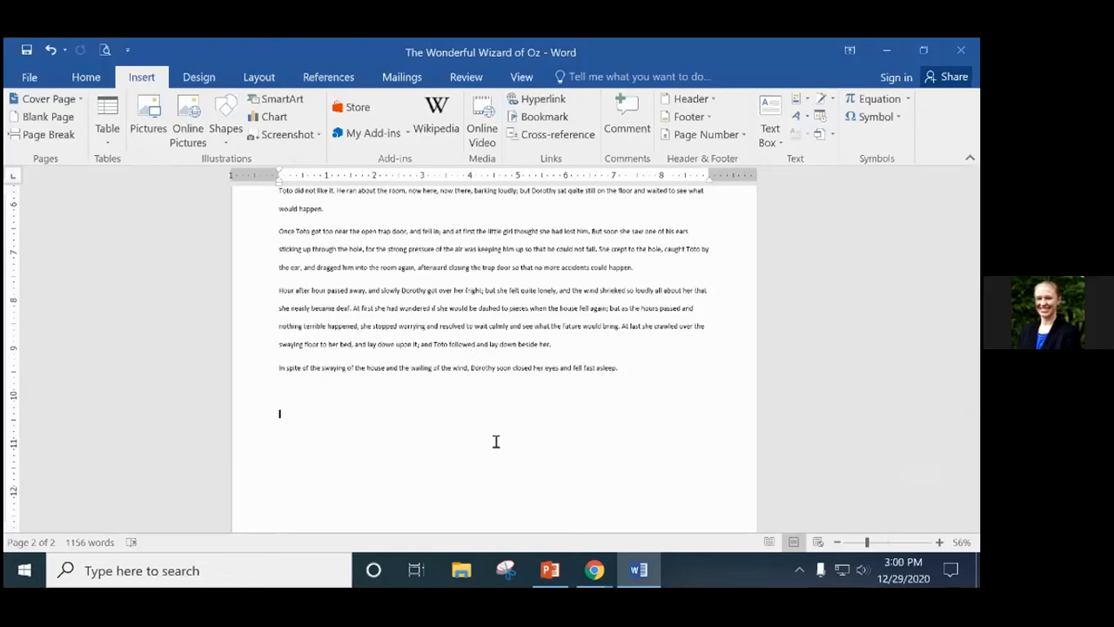
Type the word kusse on the new line and set it to 48 pt.
{"action": "type", "text": "kuaa"}
{"action": "left_click_drag", "start_coordinate": [313, 420], "coordinate": [268, 418]}
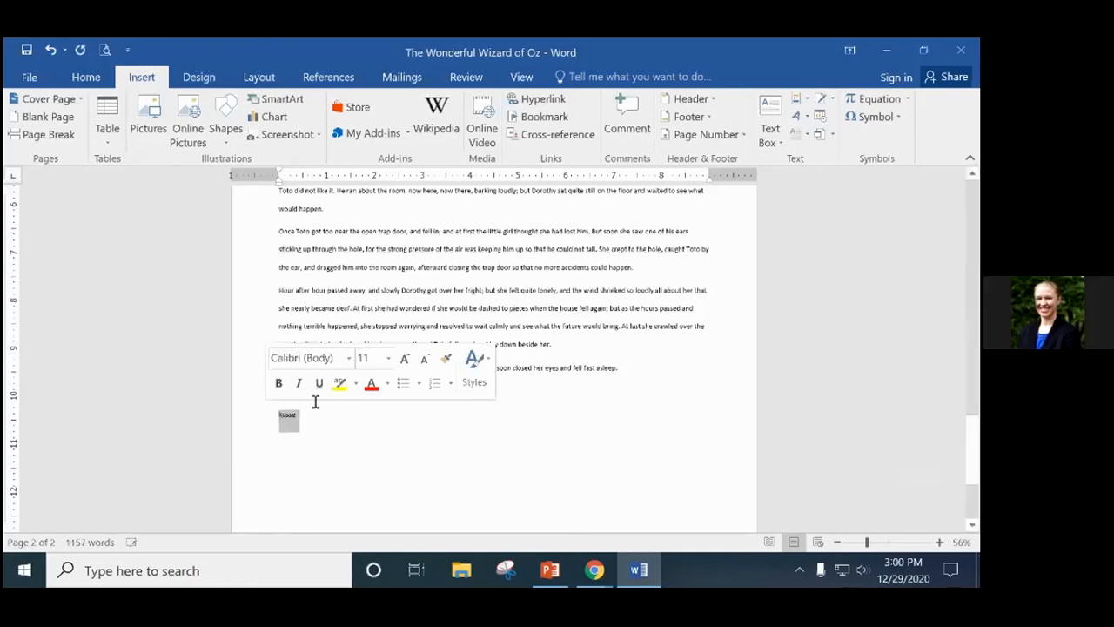
{"action": "left_click", "coordinate": [78, 76]}
{"action": "left_click", "coordinate": [225, 106]}
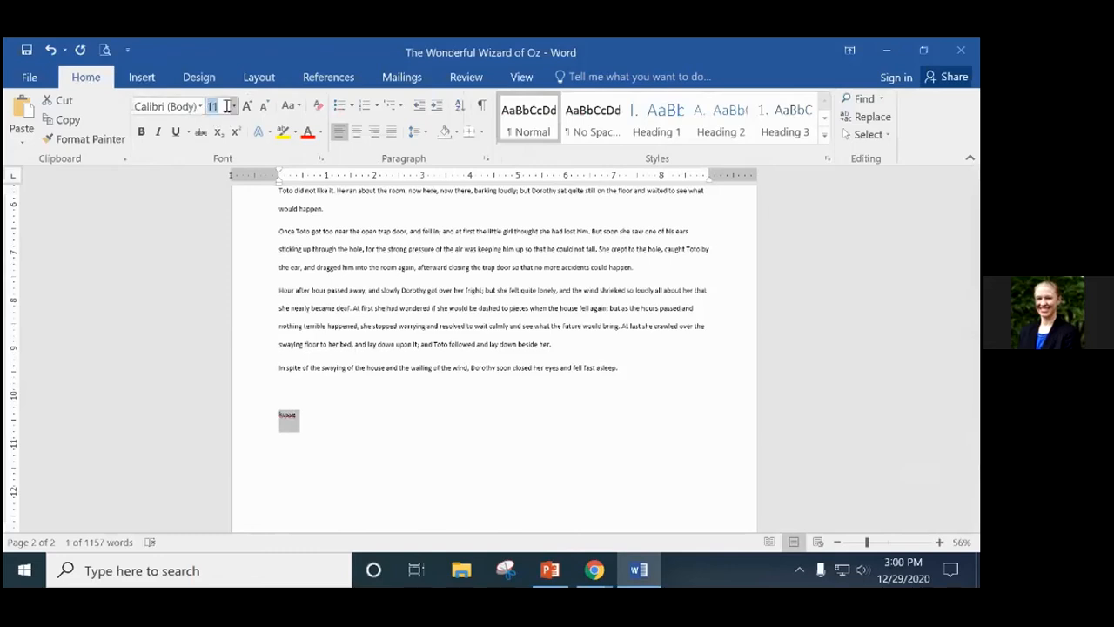
{"action": "left_click", "coordinate": [234, 106]}
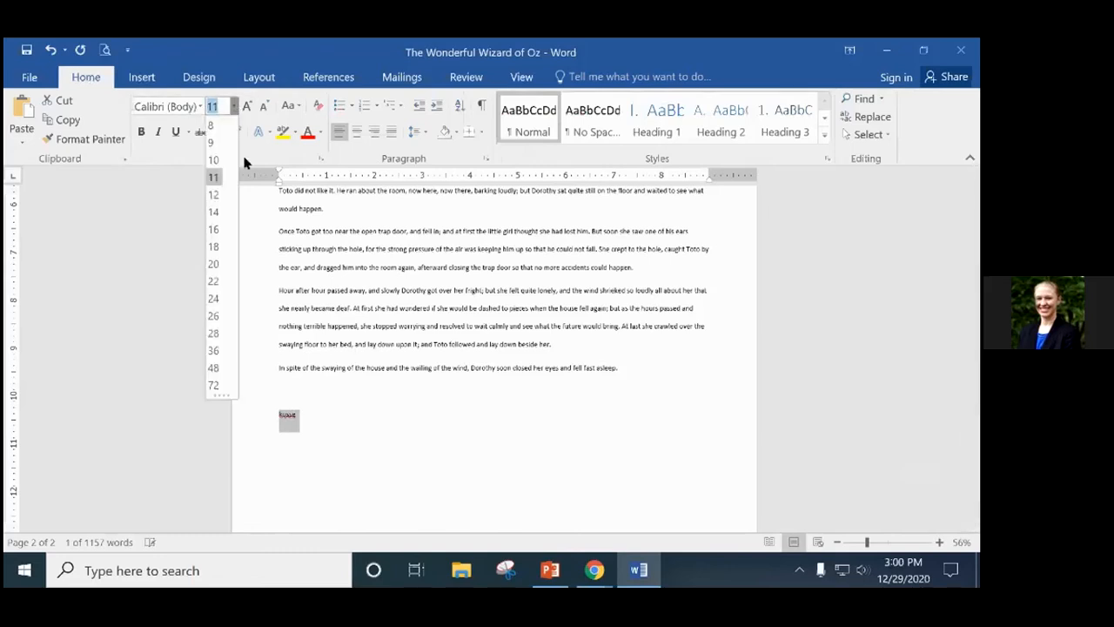
{"action": "left_click", "coordinate": [214, 268]}
{"action": "left_click", "coordinate": [224, 104]}
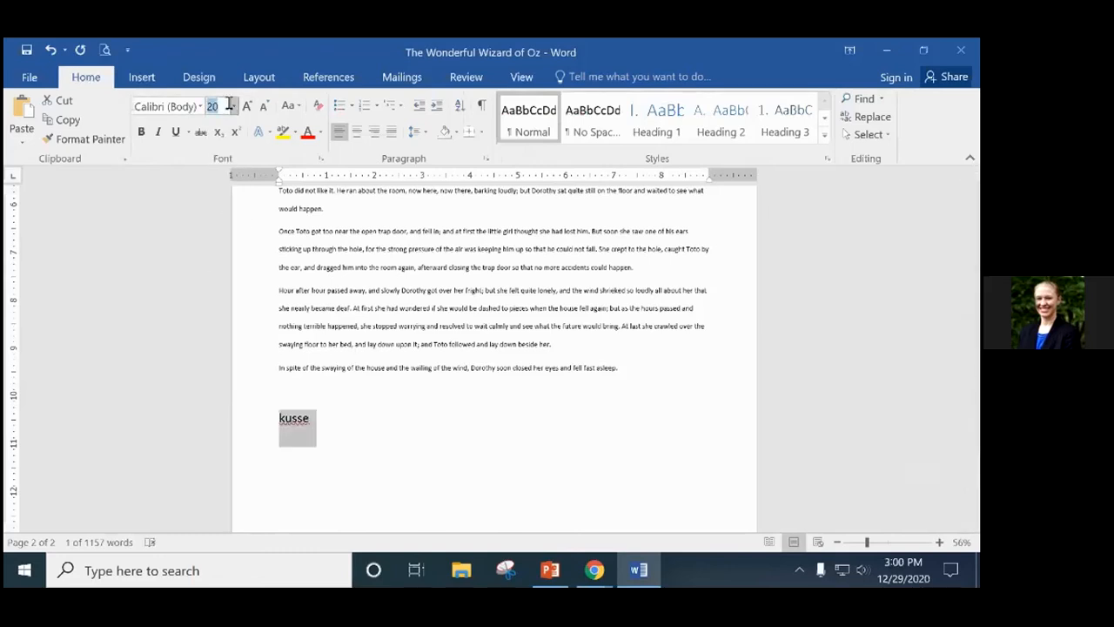
{"action": "left_click", "coordinate": [234, 106]}
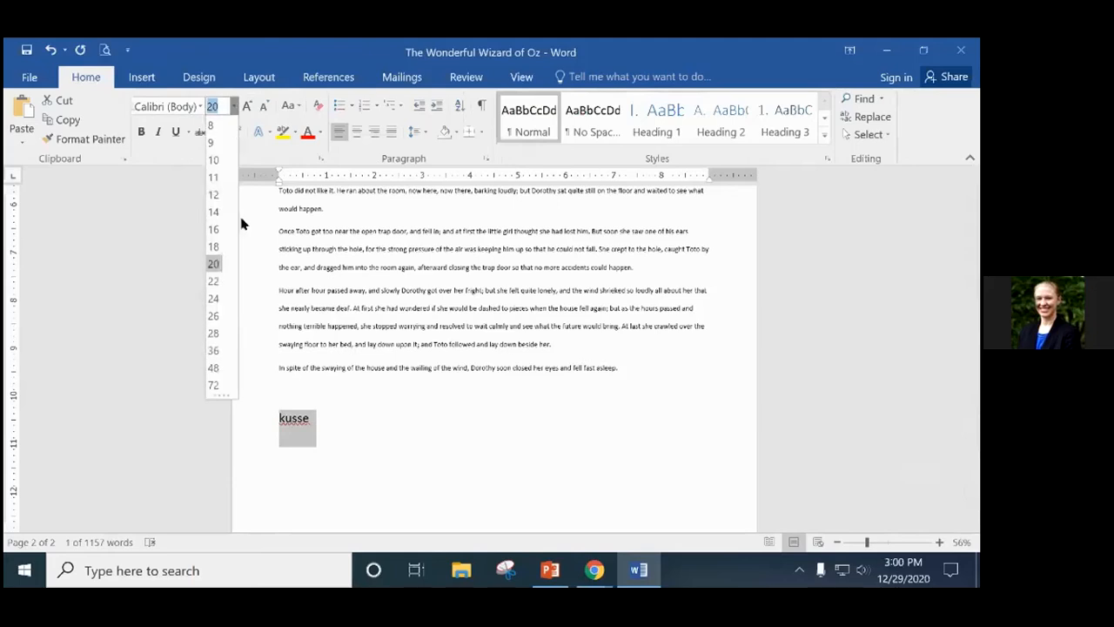
{"action": "left_click", "coordinate": [210, 372]}
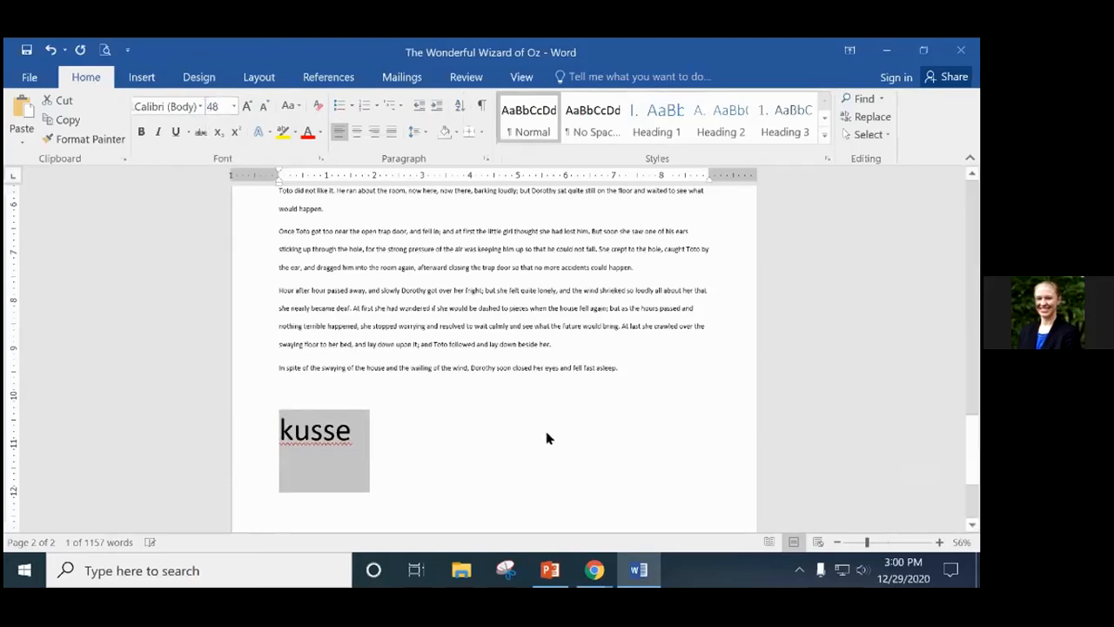
{"action": "left_click", "coordinate": [436, 431]}
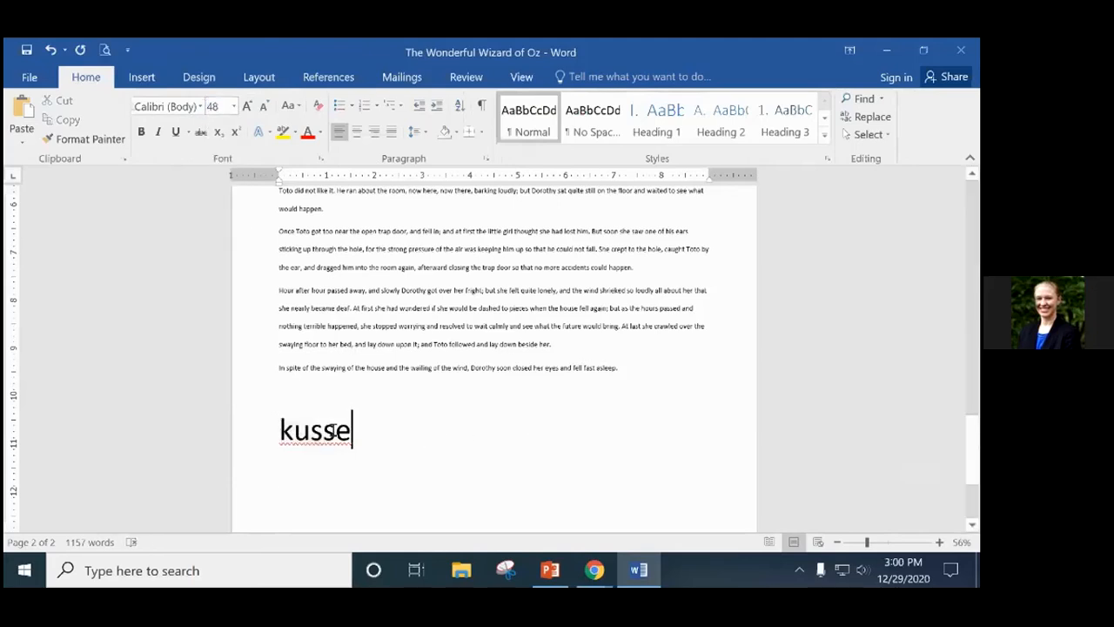
{"action": "scroll", "coordinate": [331, 427], "scroll_direction": "down", "scroll_amount": 1}
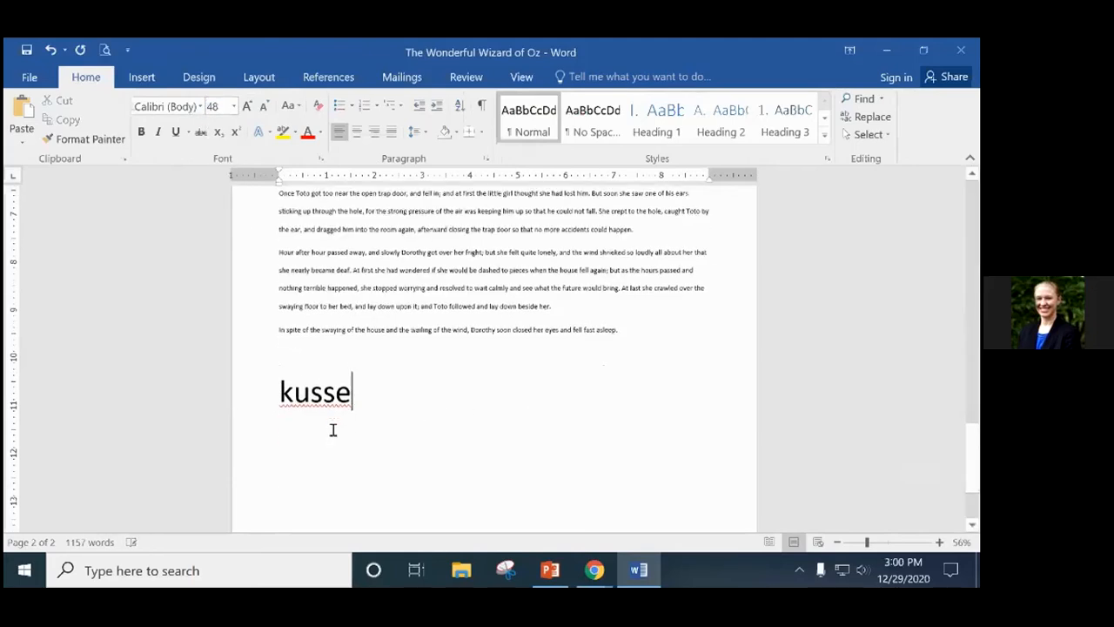
Select the letter u inside kusse.
{"action": "left_click", "coordinate": [295, 392]}
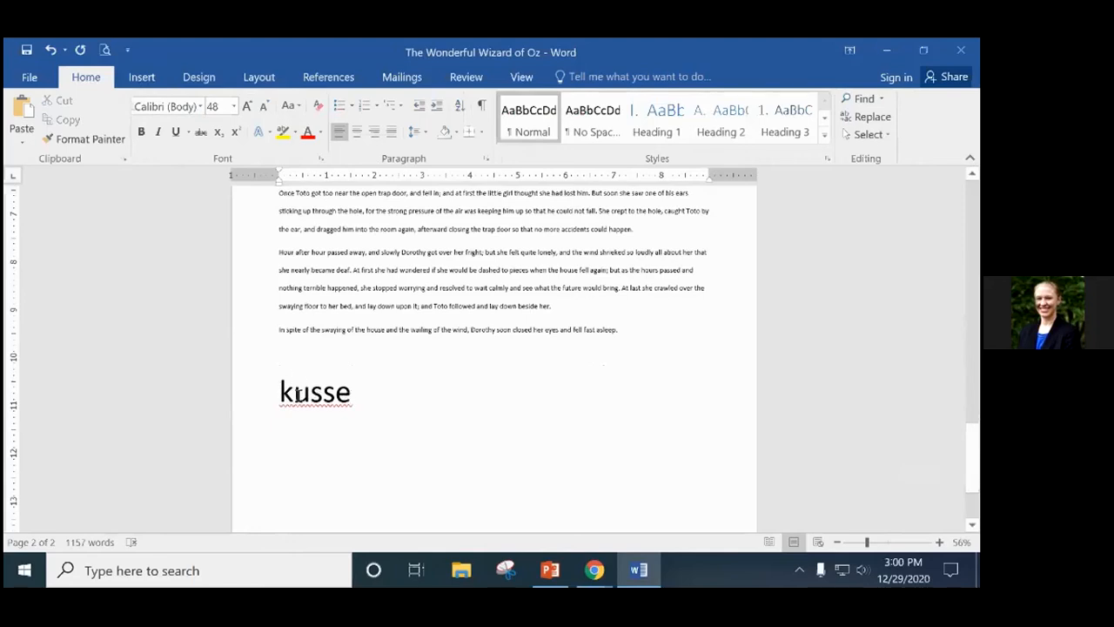
{"action": "left_click_drag", "start_coordinate": [297, 394], "coordinate": [310, 396]}
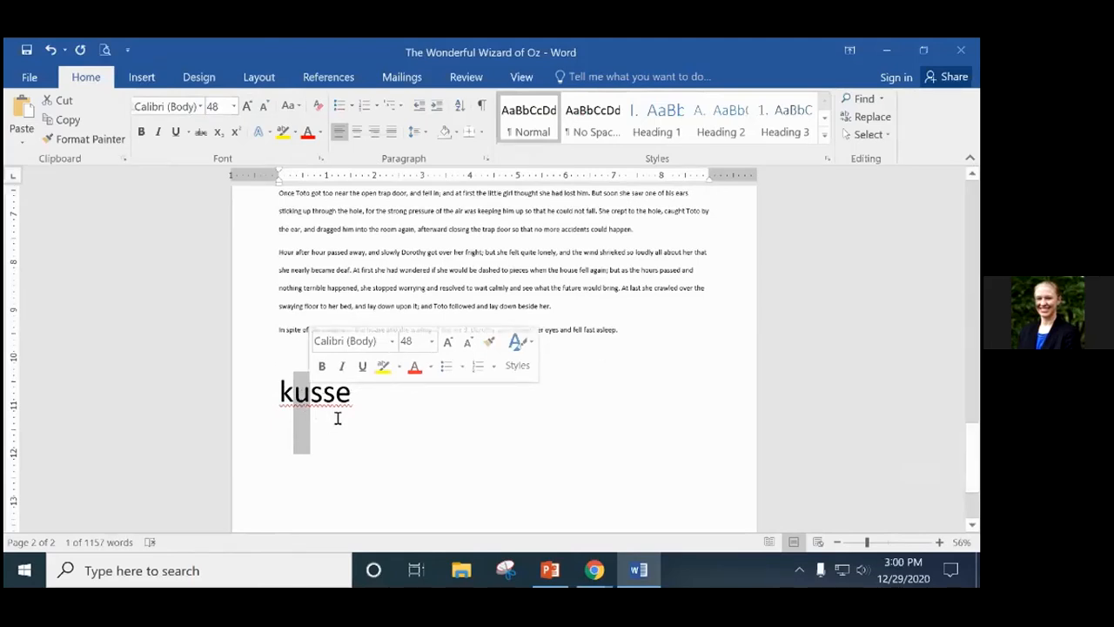
{"action": "left_click", "coordinate": [654, 368]}
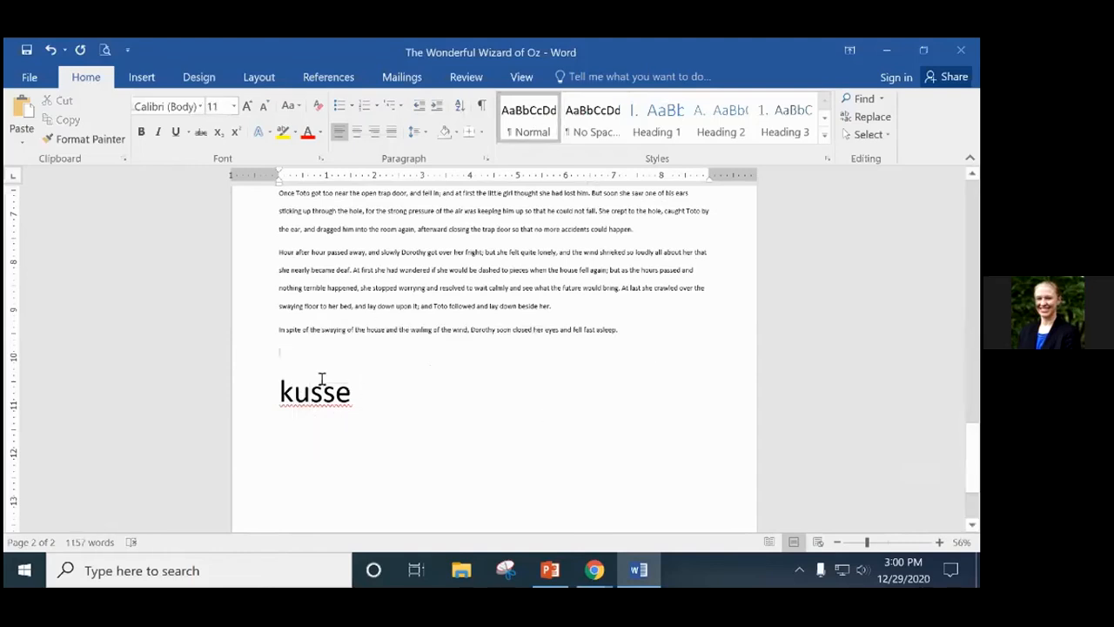
{"action": "left_click_drag", "start_coordinate": [296, 394], "coordinate": [306, 394]}
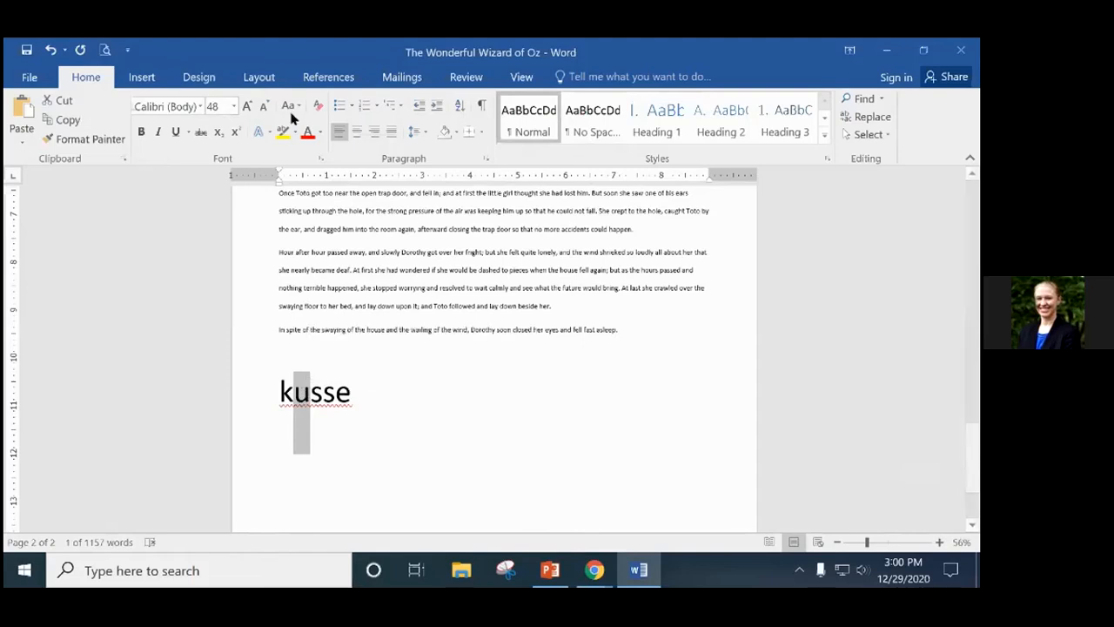
{"action": "left_click", "coordinate": [142, 77]}
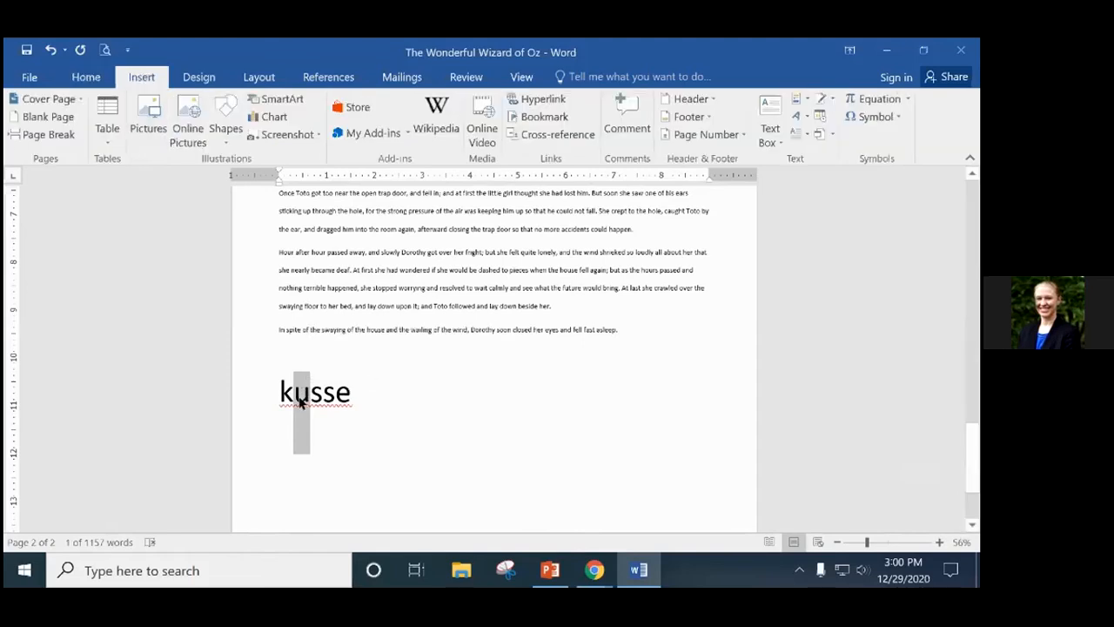
Swap the u in kusse for ü from the Latin-1 Supplement symbols, giving küsse.
{"action": "left_click", "coordinate": [889, 118]}
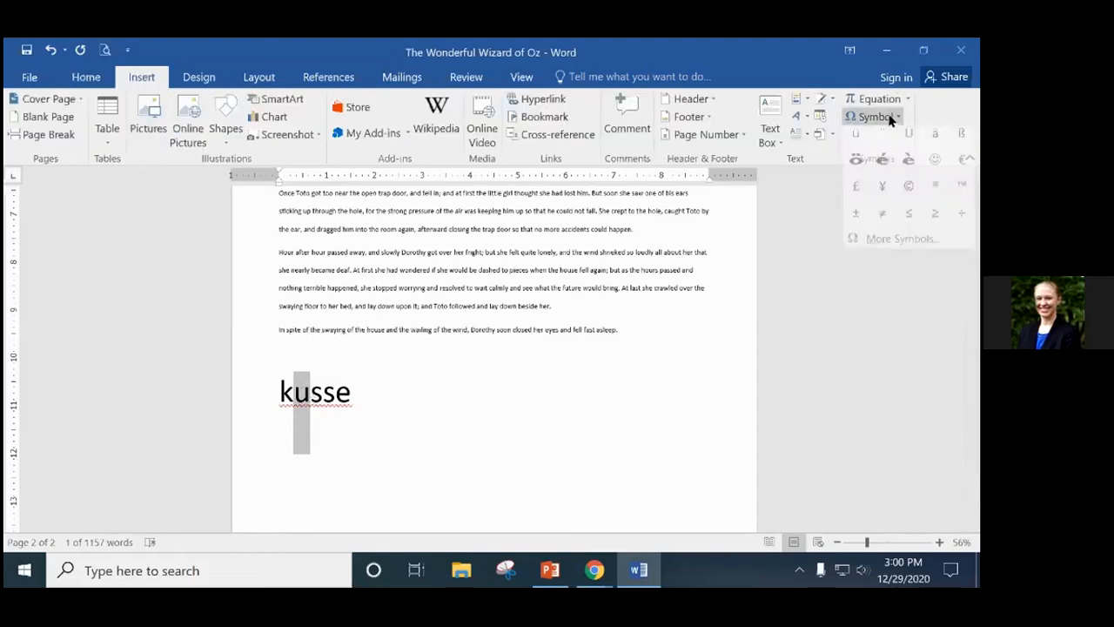
{"action": "left_click", "coordinate": [894, 247]}
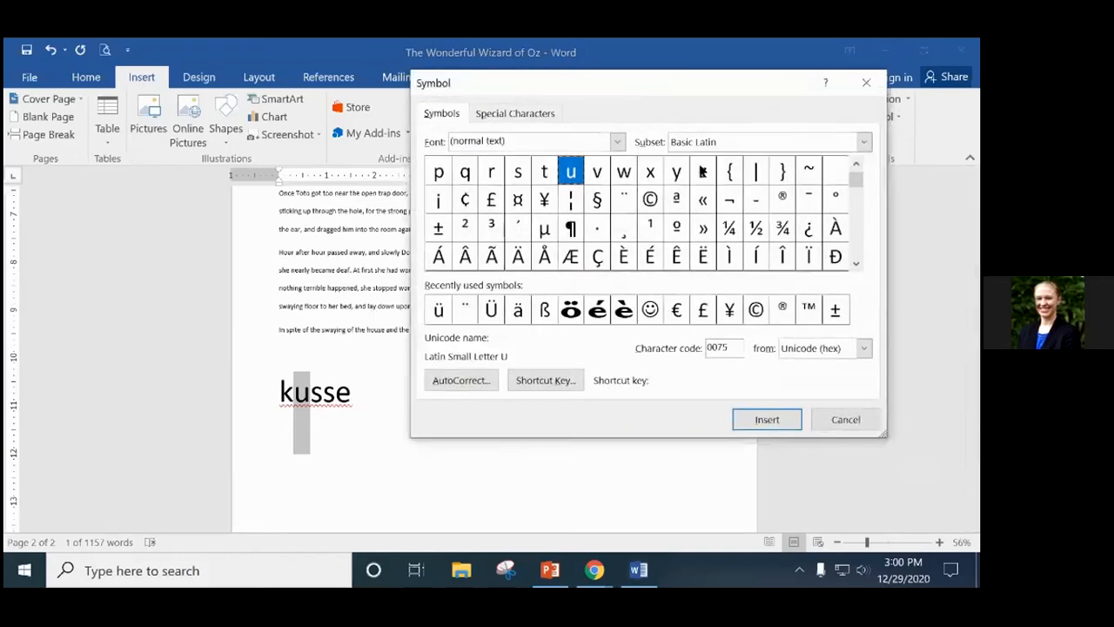
{"action": "left_click", "coordinate": [854, 268]}
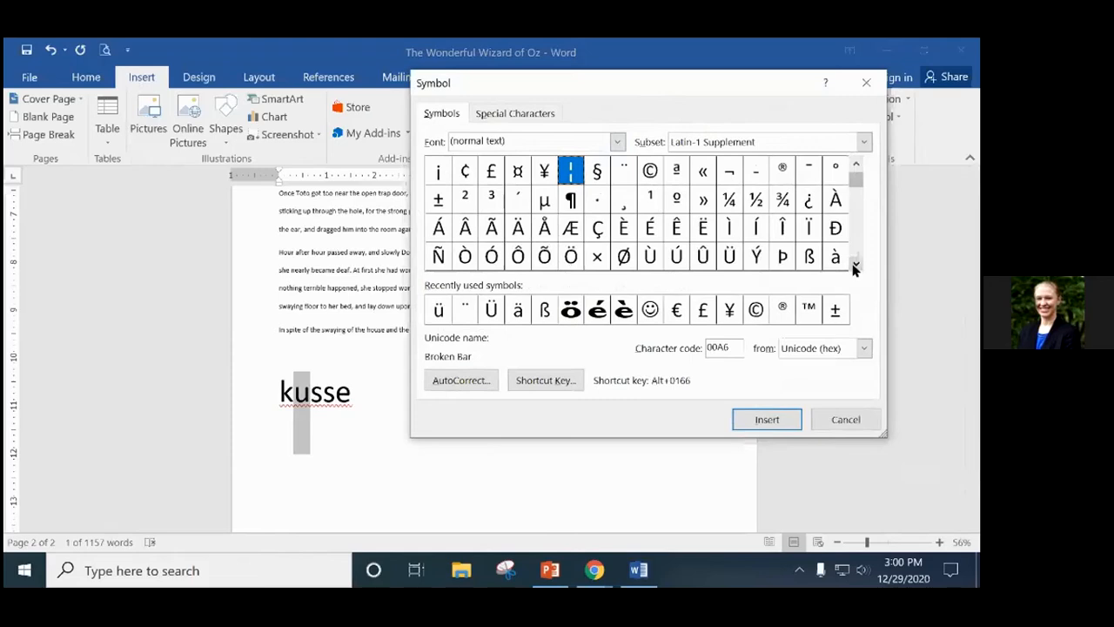
{"action": "left_click", "coordinate": [857, 266]}
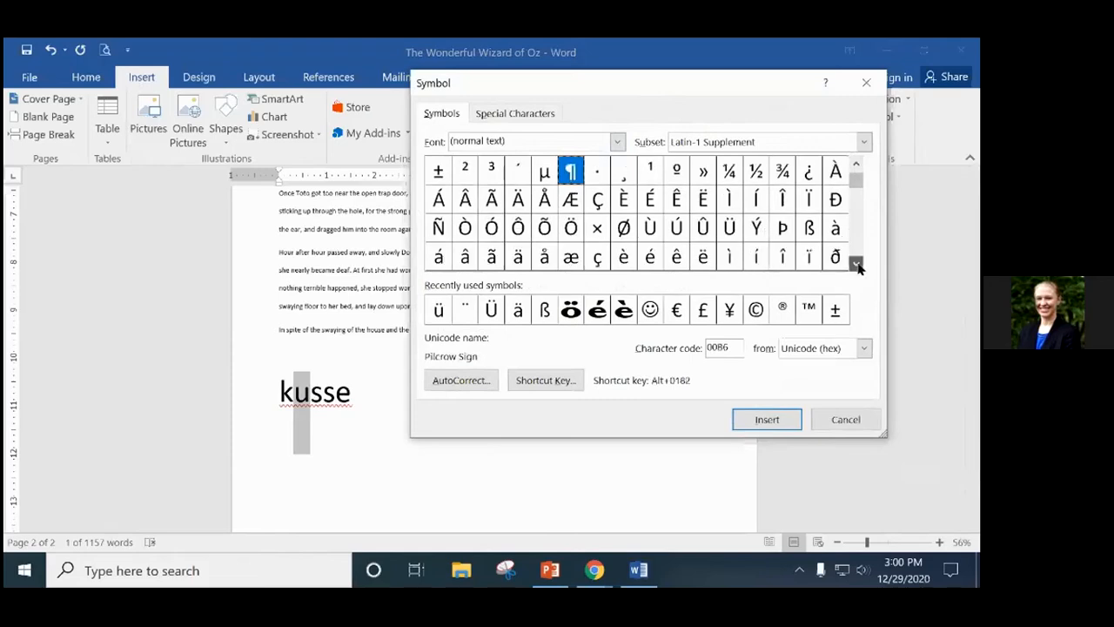
{"action": "left_click", "coordinate": [857, 264]}
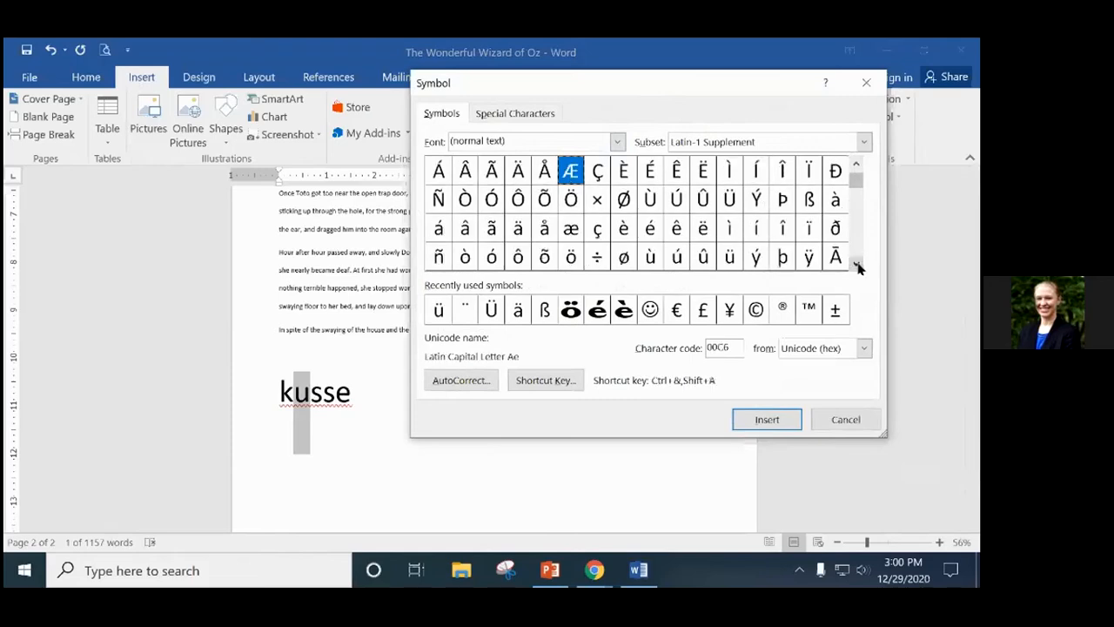
{"action": "left_click", "coordinate": [729, 261]}
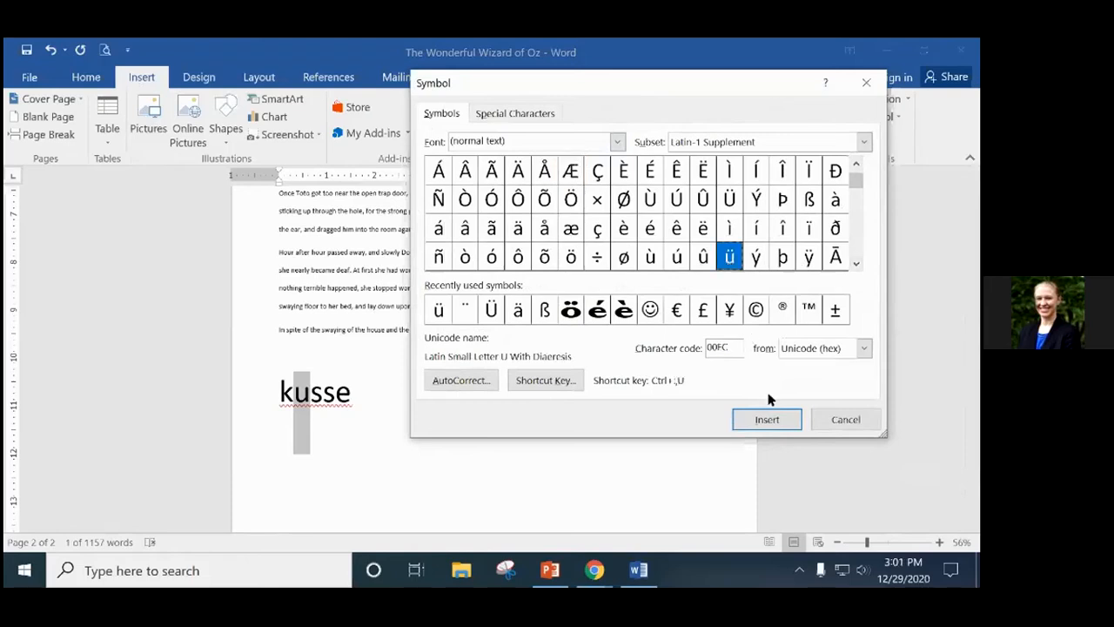
{"action": "left_click", "coordinate": [775, 416]}
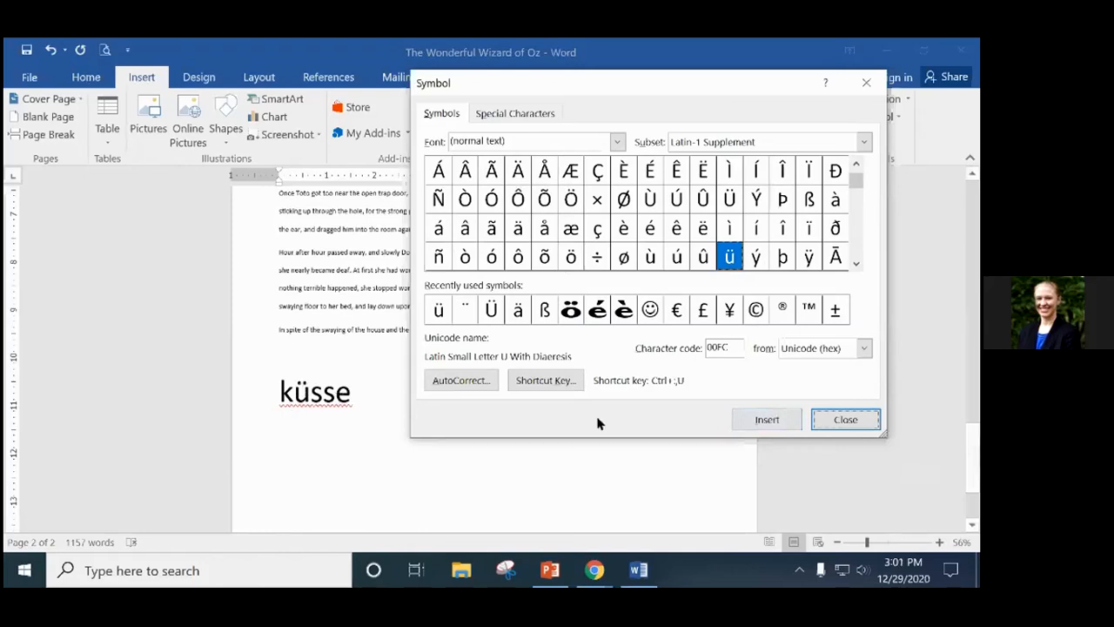
{"action": "left_click", "coordinate": [849, 419]}
{"action": "left_click", "coordinate": [380, 390]}
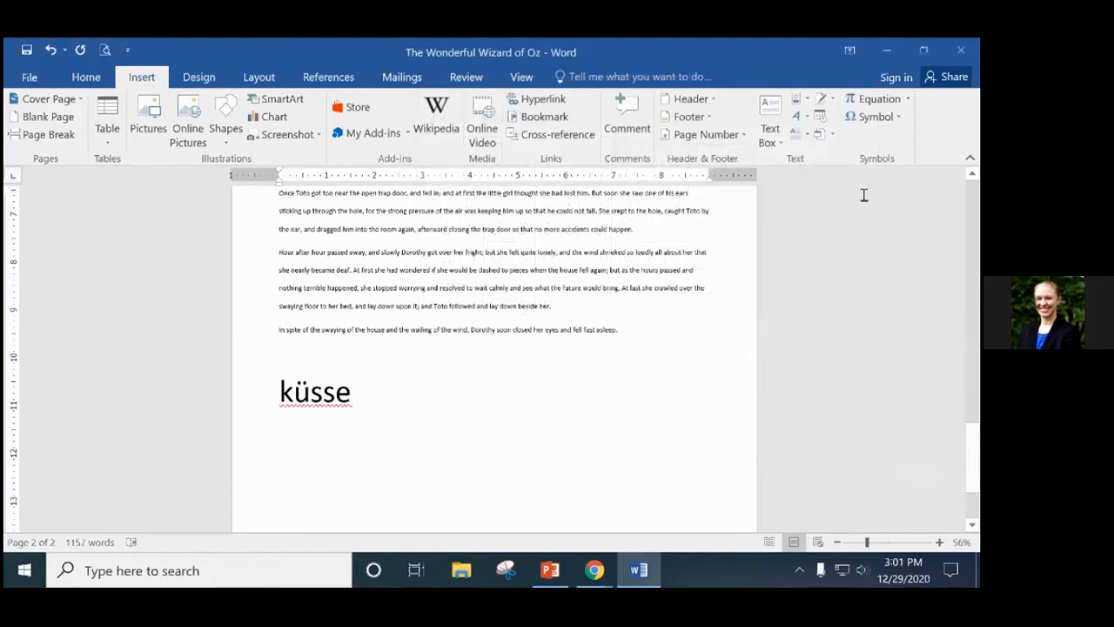
Open the More Symbols dialog and cancel it without inserting anything.
{"action": "left_click", "coordinate": [870, 116]}
{"action": "left_click", "coordinate": [896, 244]}
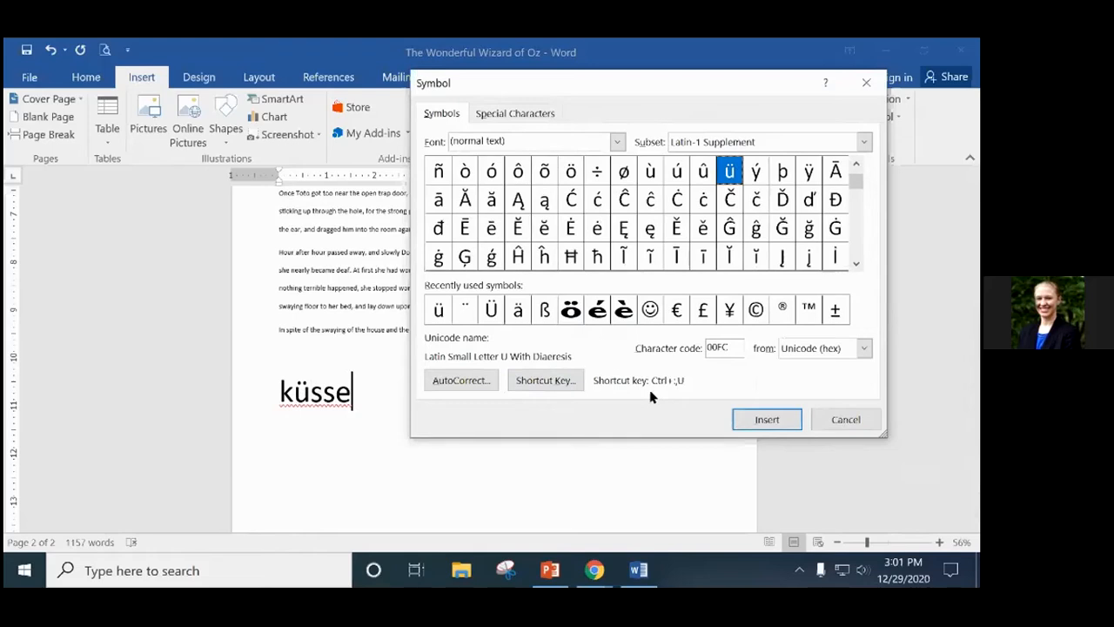
{"action": "left_click", "coordinate": [823, 418]}
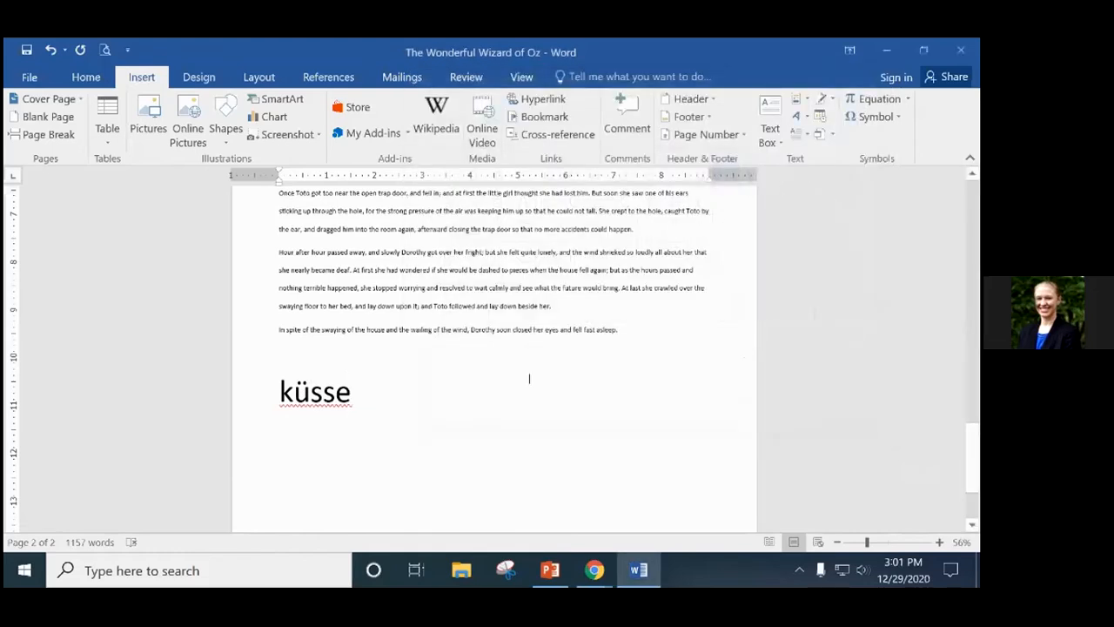
{"action": "scroll", "coordinate": [523, 378], "scroll_direction": "down", "scroll_amount": 1}
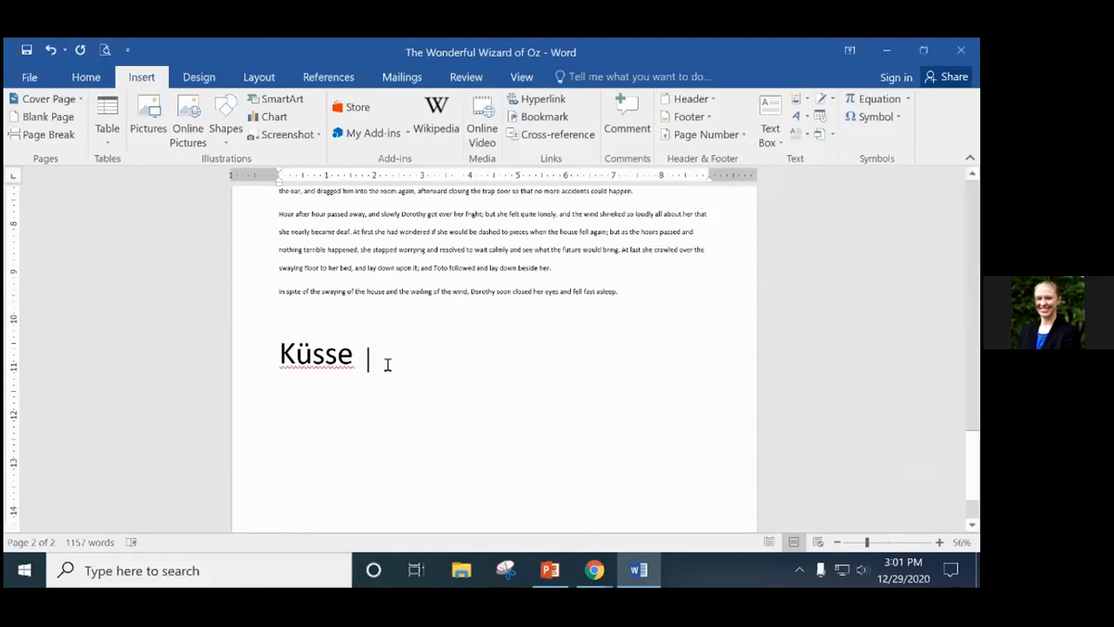
Check ü's shortcut key (Ctrl+;,U) in Customize Keyboard, then close both symbol windows.
{"action": "left_click", "coordinate": [867, 118]}
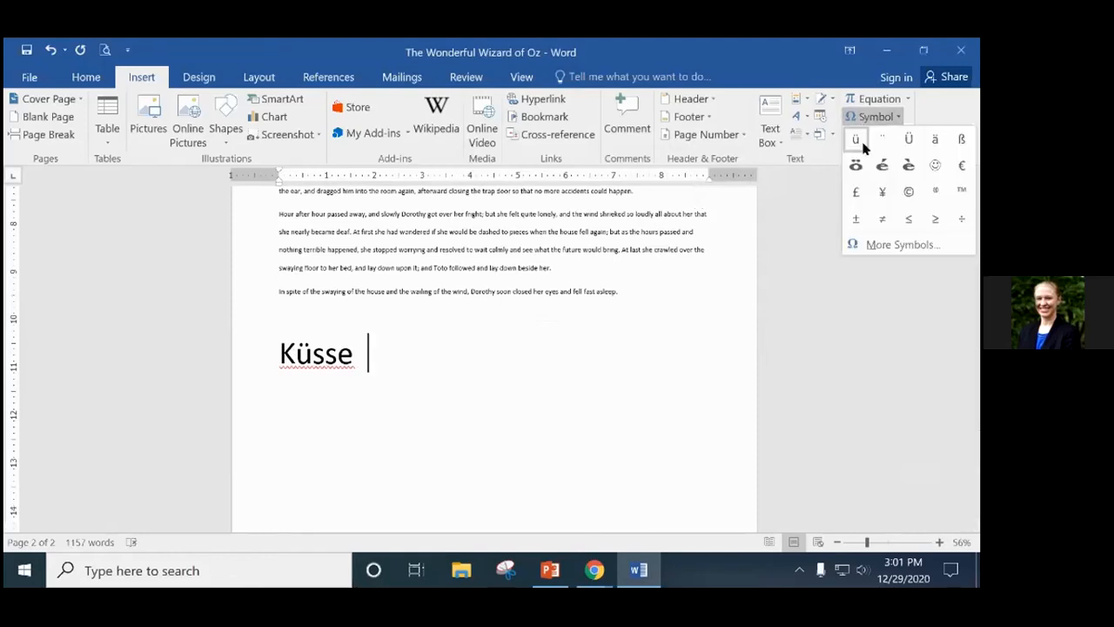
{"action": "left_click", "coordinate": [898, 245]}
{"action": "left_click", "coordinate": [543, 383]}
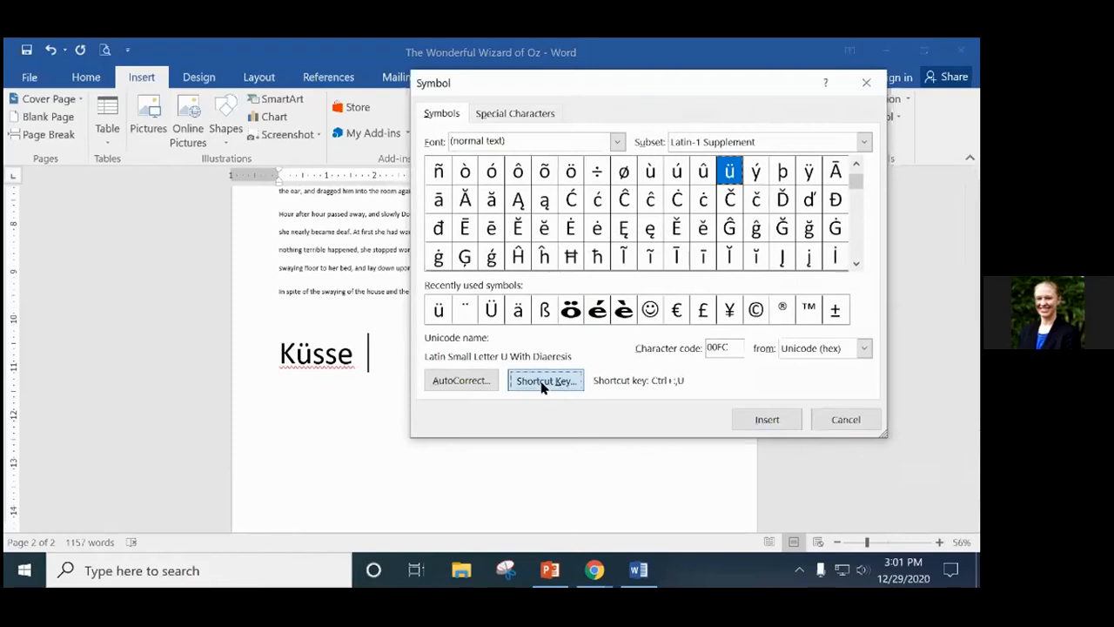
{"action": "left_click_drag", "start_coordinate": [446, 79], "coordinate": [537, 88]}
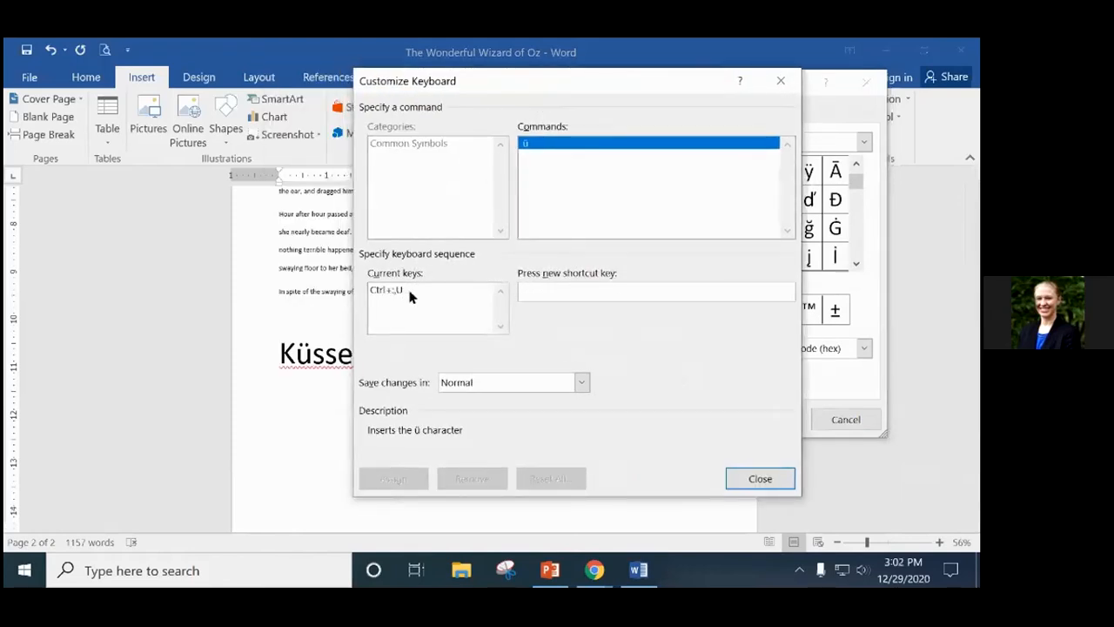
{"action": "left_click", "coordinate": [781, 80]}
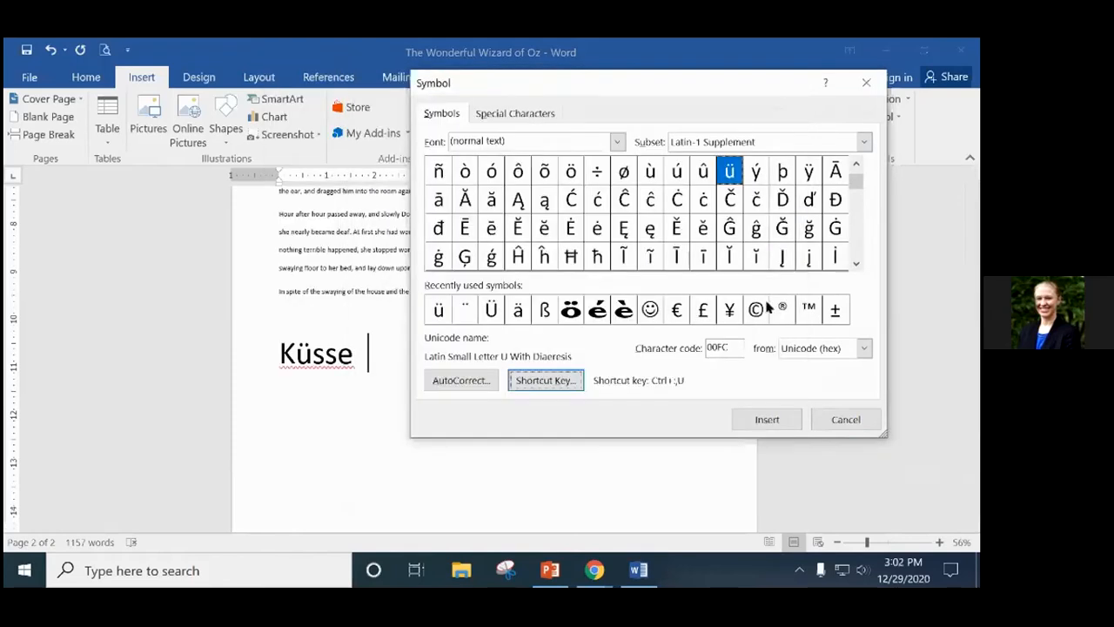
{"action": "left_click", "coordinate": [550, 380]}
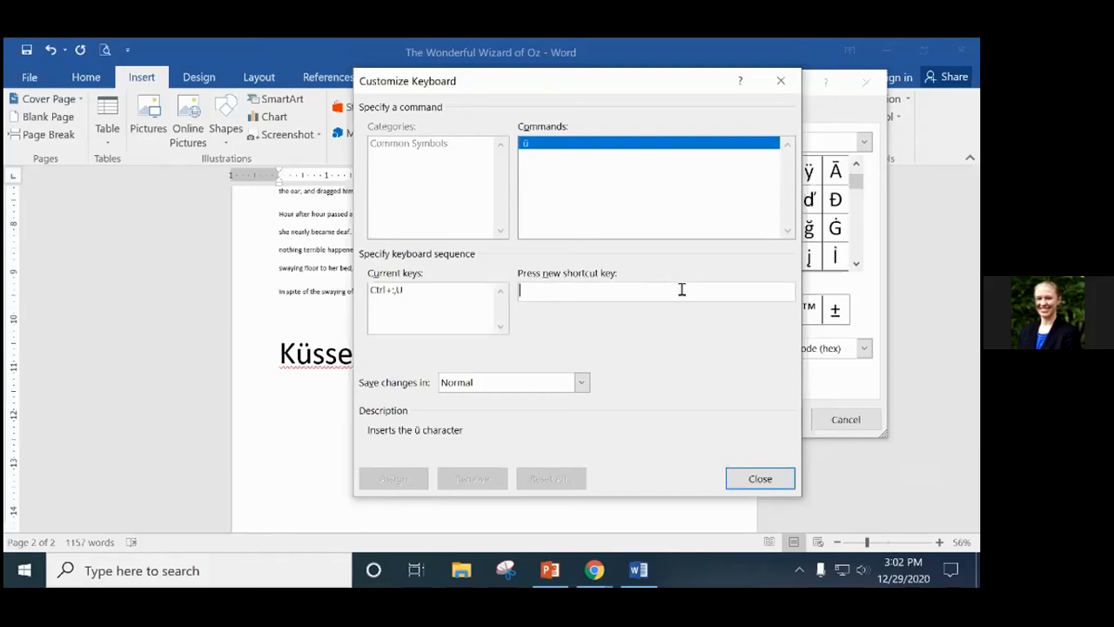
{"action": "left_click", "coordinate": [780, 80]}
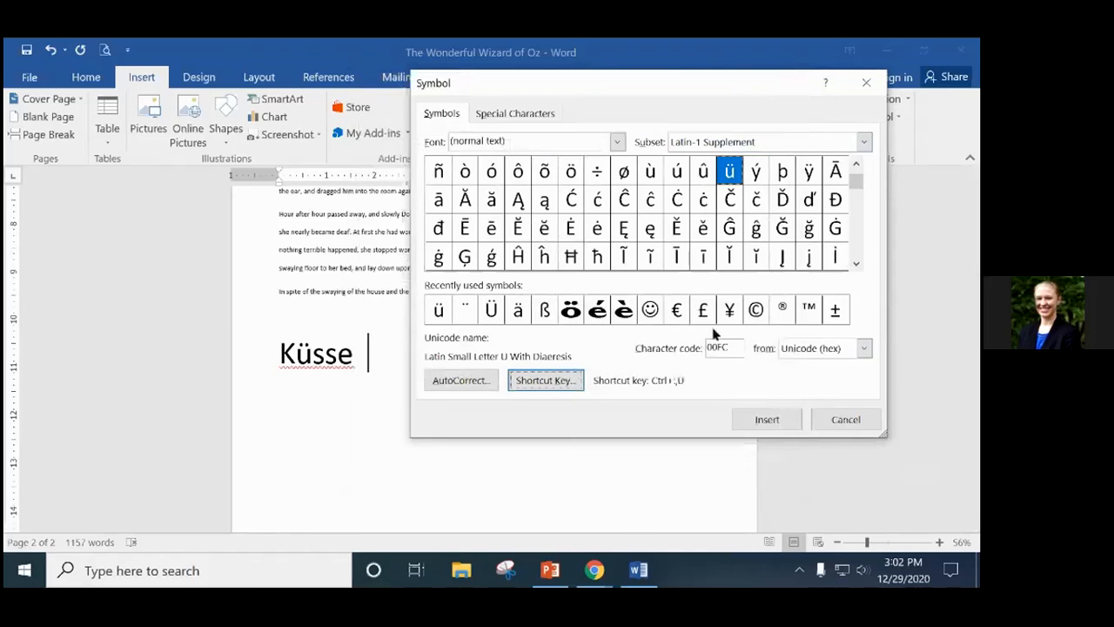
{"action": "left_click", "coordinate": [866, 83]}
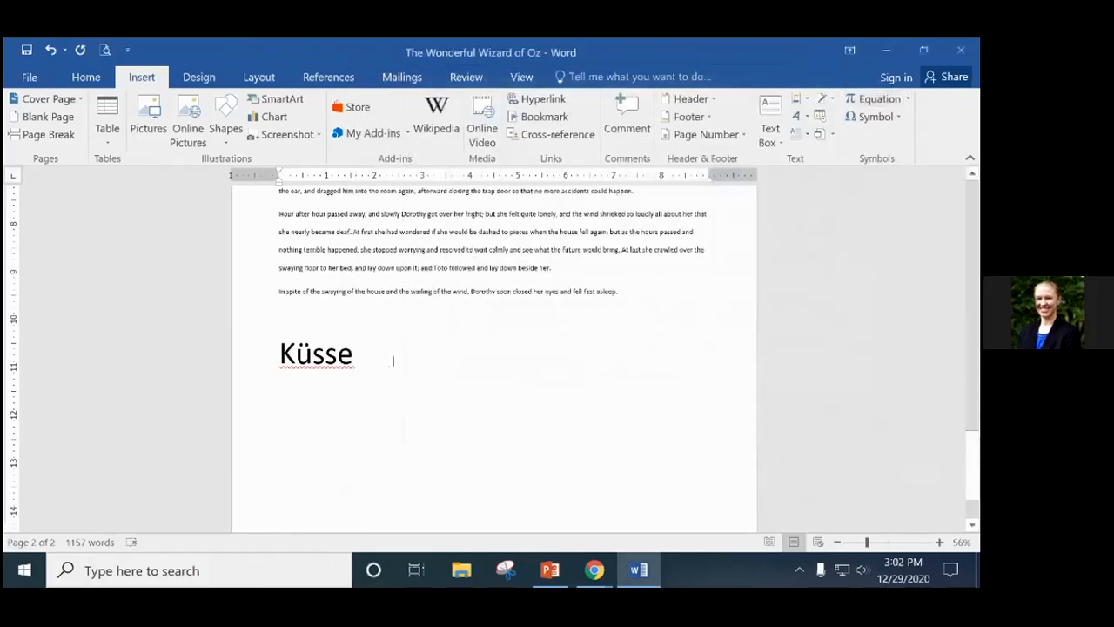
Type flyaway on a new line below Küsse and follow it with the ™ trademark symbol.
{"action": "key", "text": "Return"}
{"action": "key", "text": "Return"}
{"action": "key", "text": "Return"}
{"action": "key", "text": "Return"}
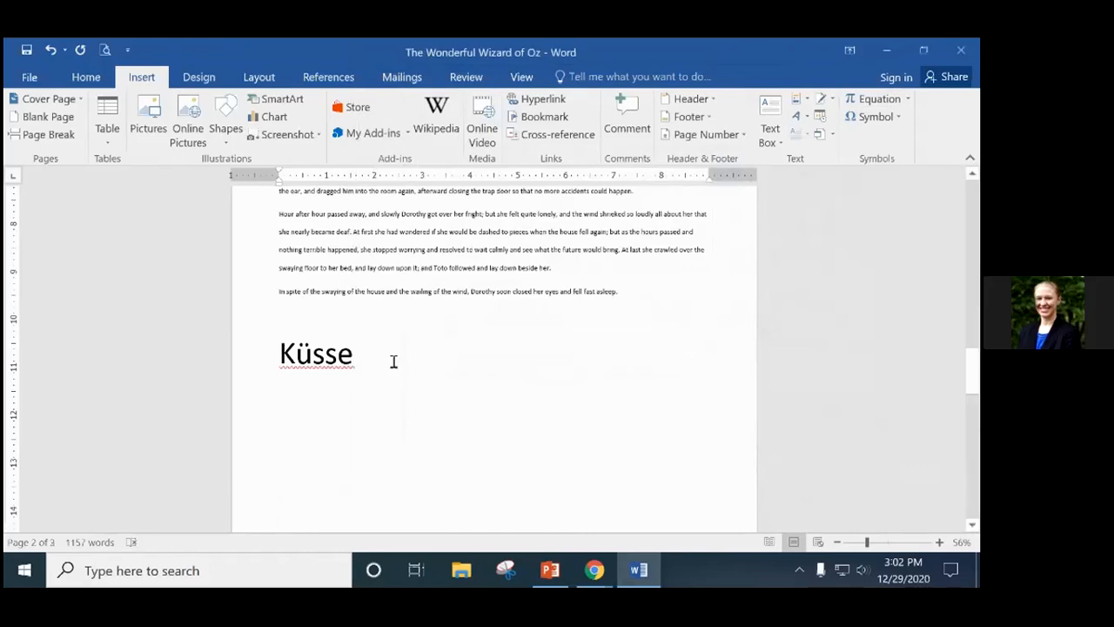
{"action": "type", "text": "flyaway"}
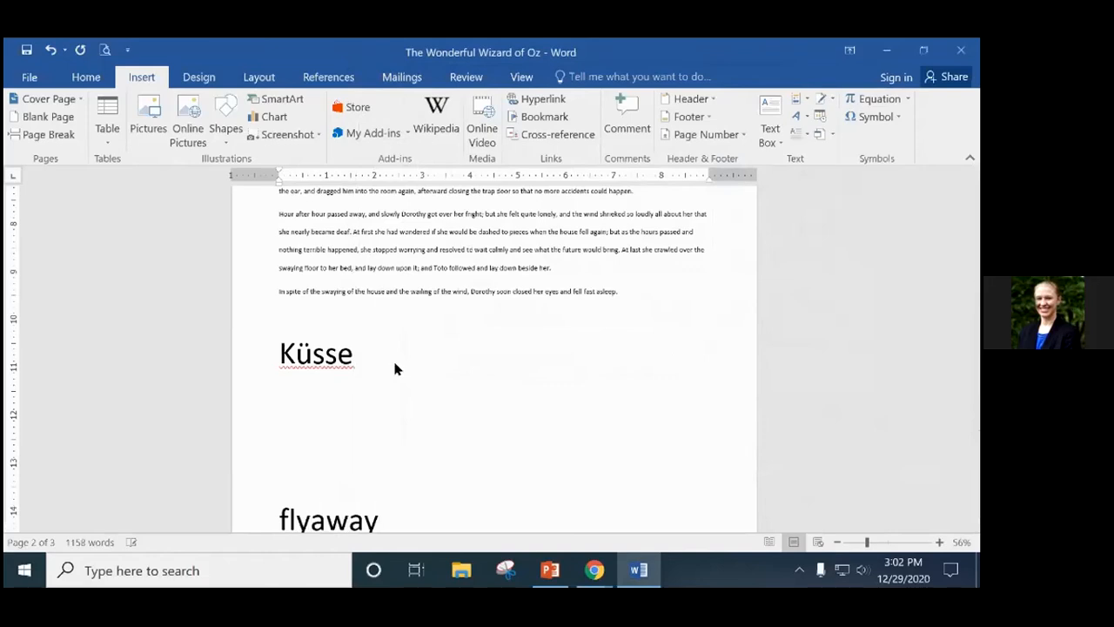
{"action": "scroll", "coordinate": [413, 360], "scroll_direction": "down", "scroll_amount": 2}
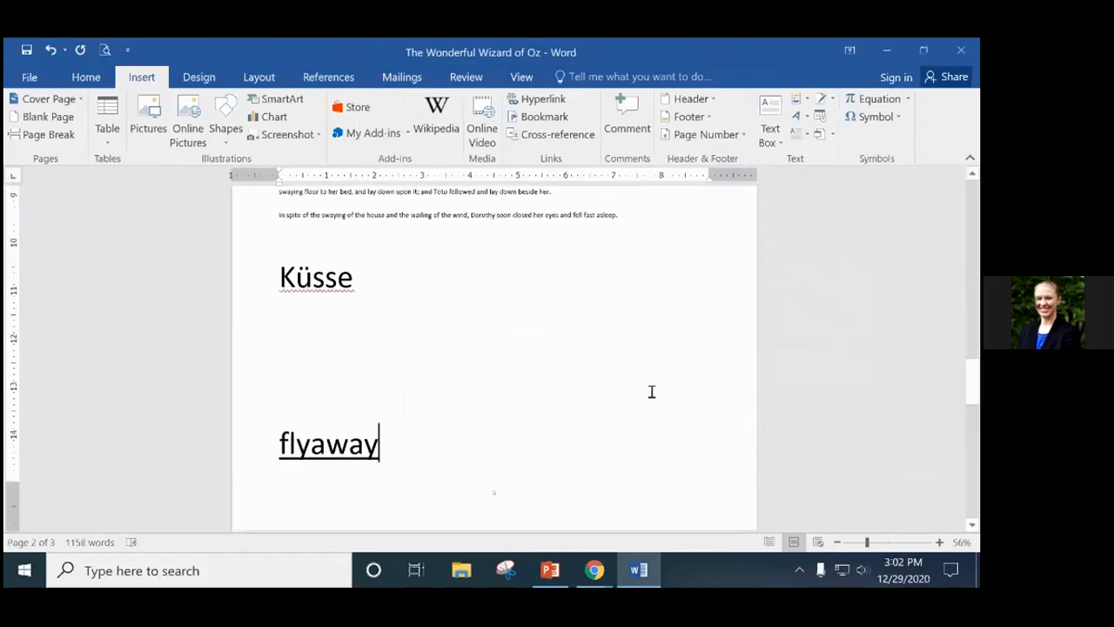
{"action": "left_click", "coordinate": [878, 118]}
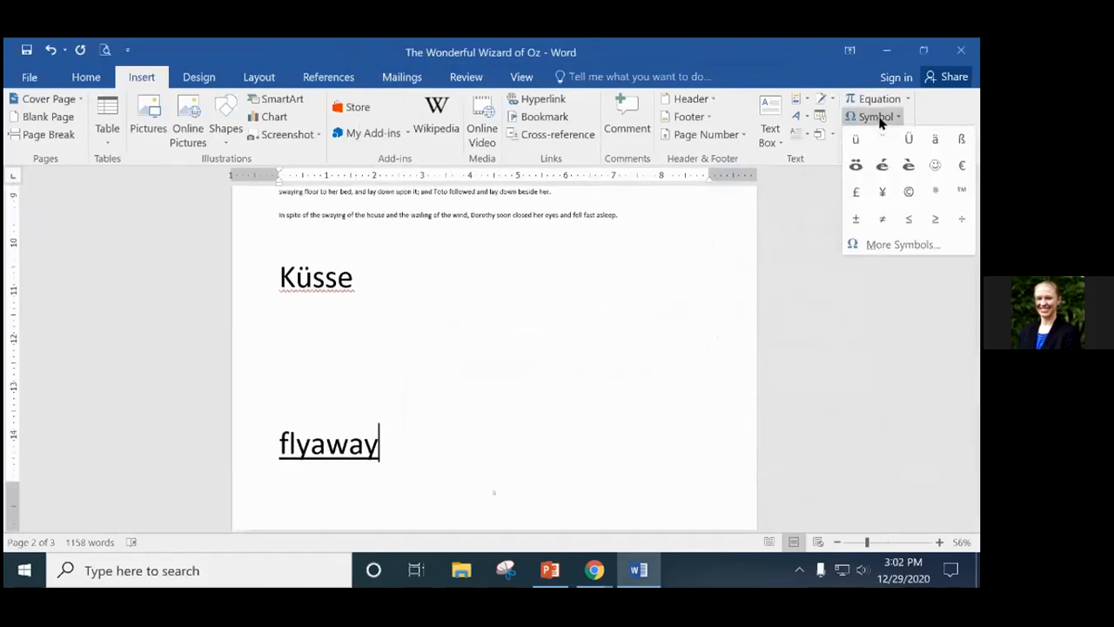
{"action": "left_click", "coordinate": [899, 246]}
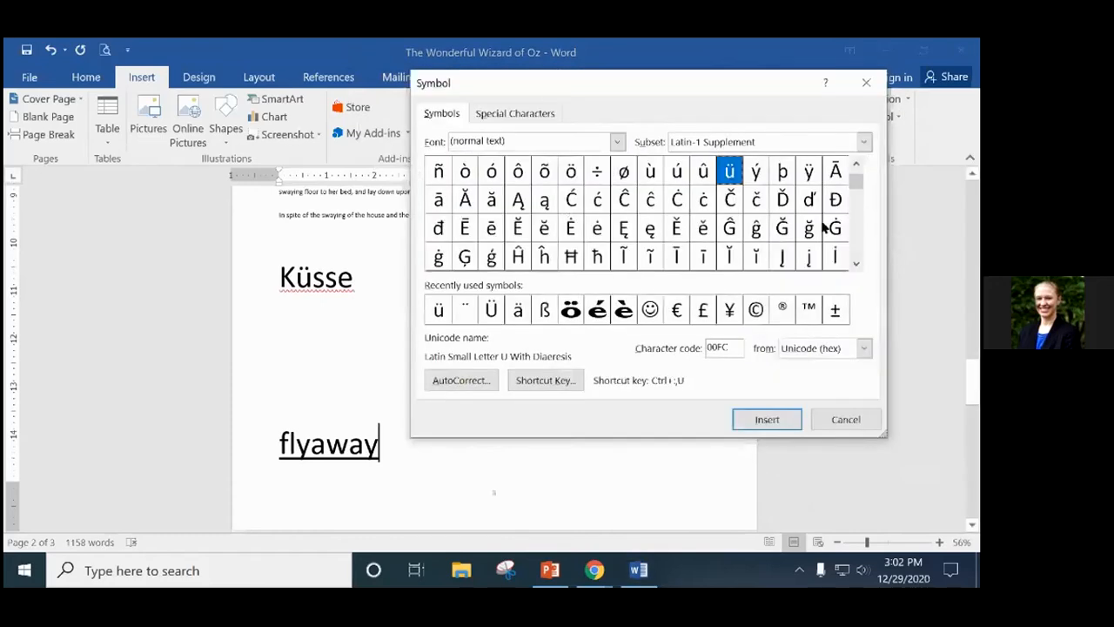
{"action": "left_click", "coordinate": [544, 114]}
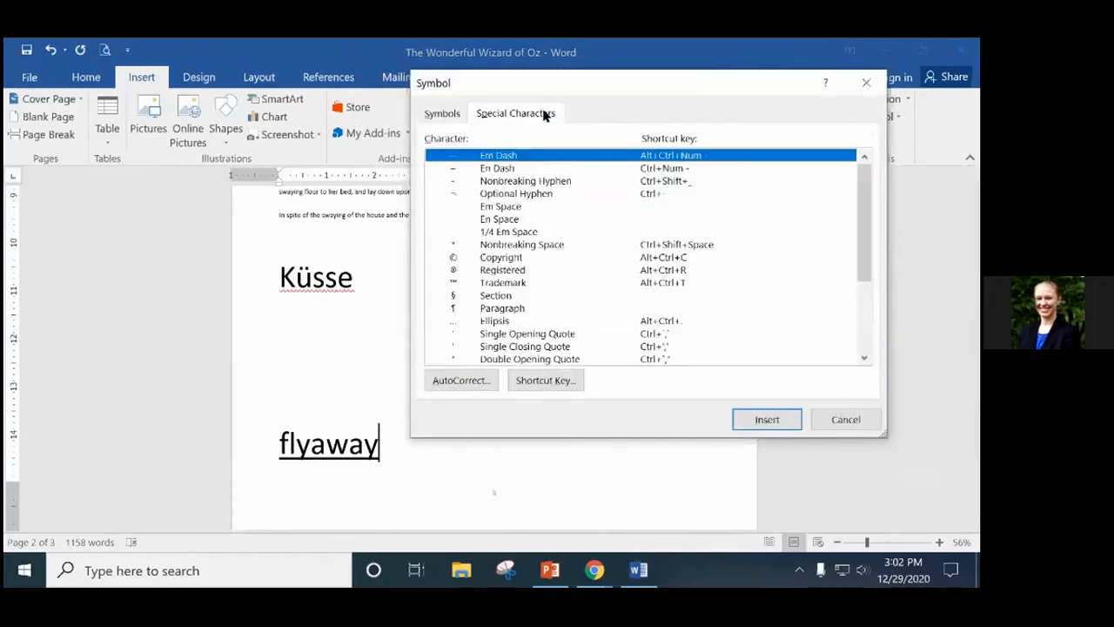
{"action": "left_click", "coordinate": [503, 269]}
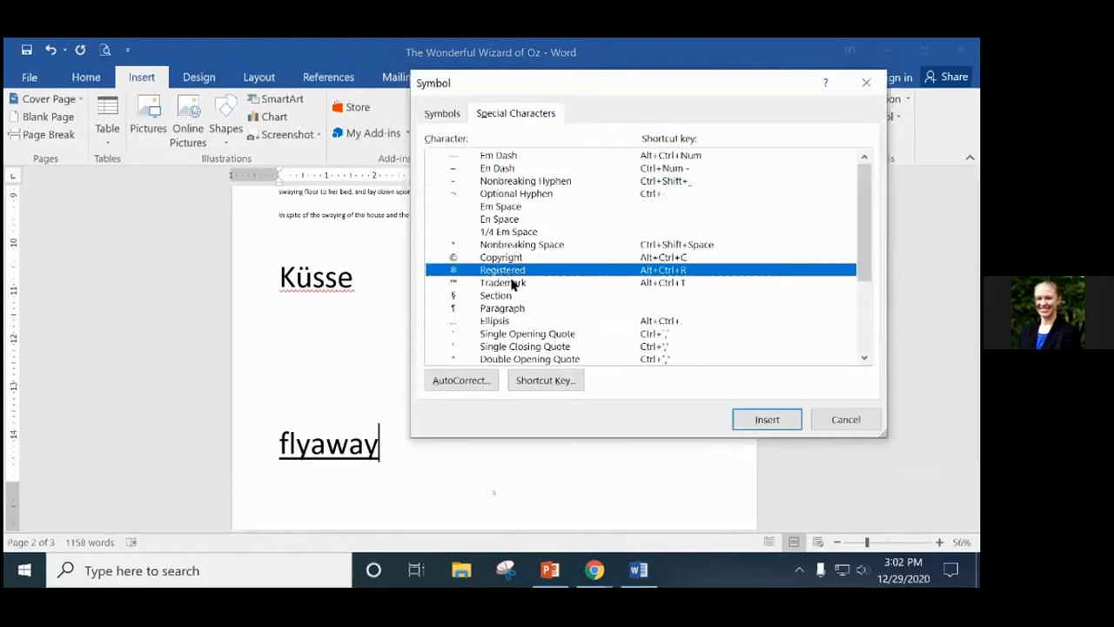
{"action": "left_click", "coordinate": [511, 284]}
{"action": "left_click", "coordinate": [773, 421]}
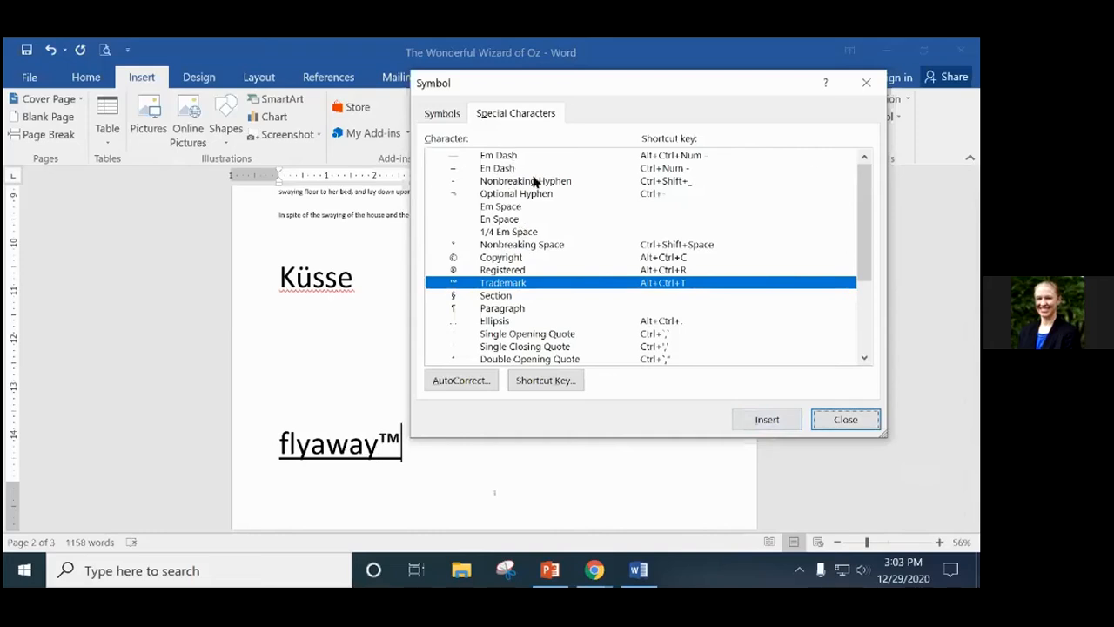
{"action": "left_click_drag", "start_coordinate": [862, 241], "coordinate": [854, 180]}
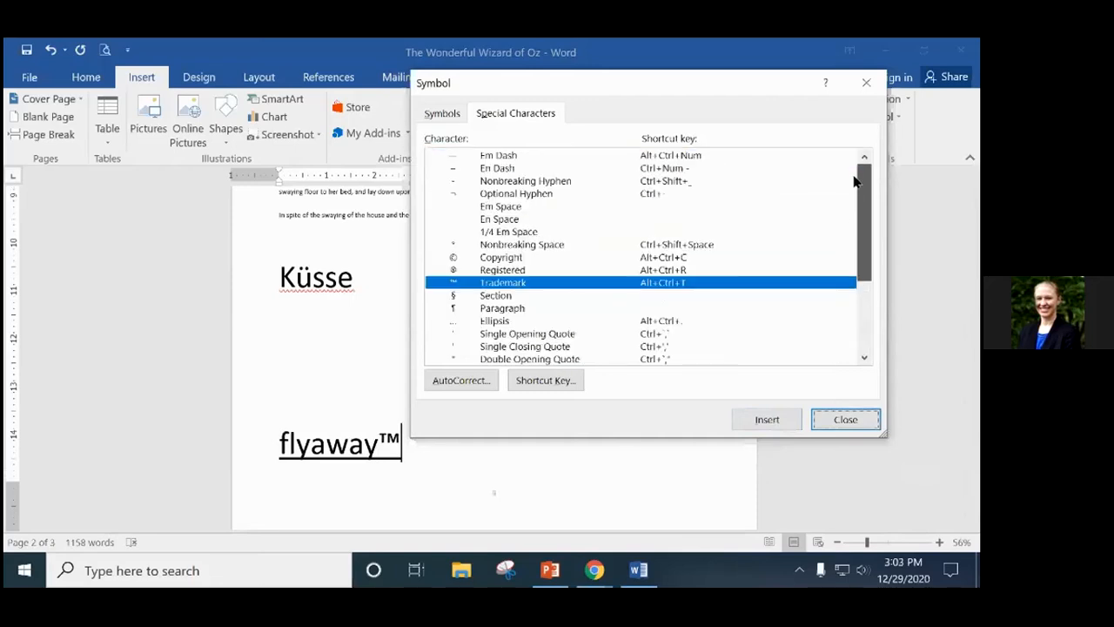
{"action": "left_click", "coordinate": [866, 83]}
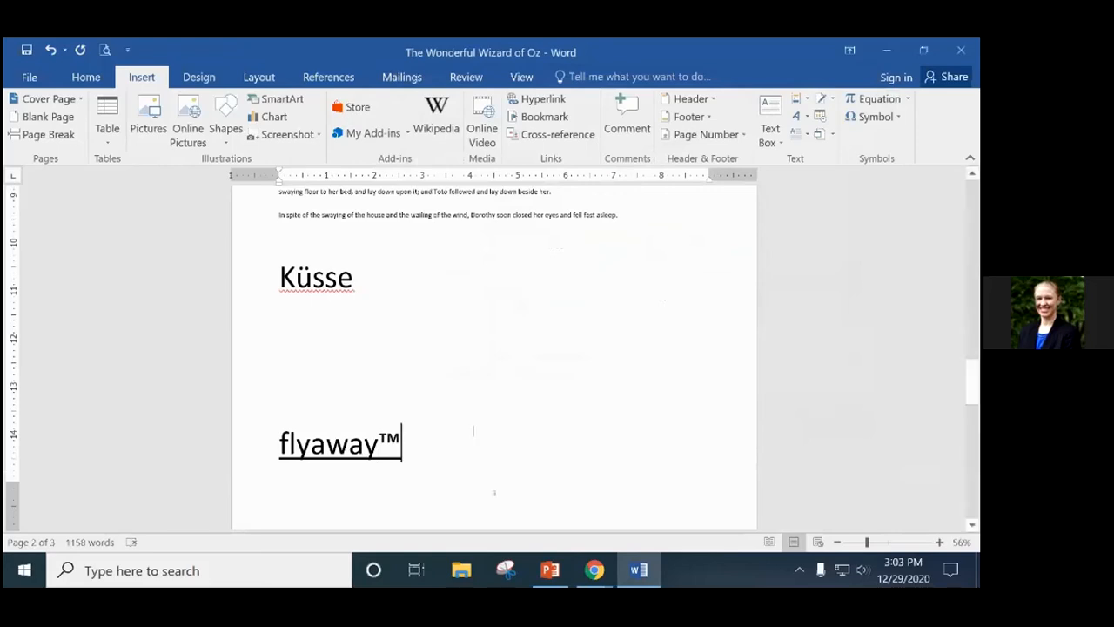
Delete the ™ after flyaway and change Küsse back to Kusse with a plain u.
{"action": "left_click_drag", "start_coordinate": [381, 443], "coordinate": [398, 444]}
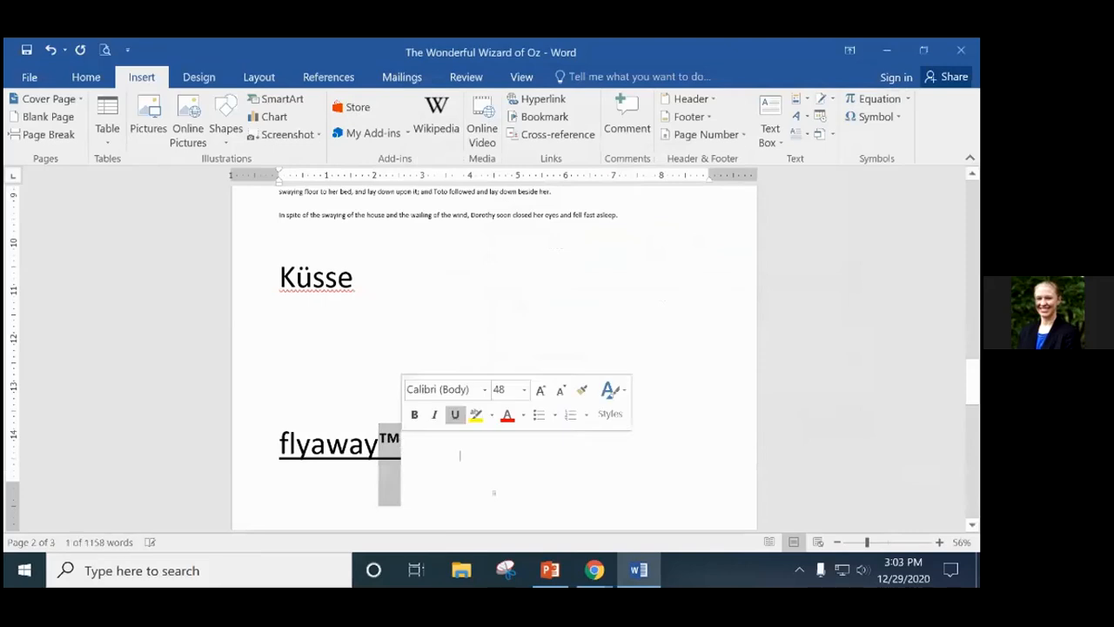
{"action": "key", "text": "BackSpace"}
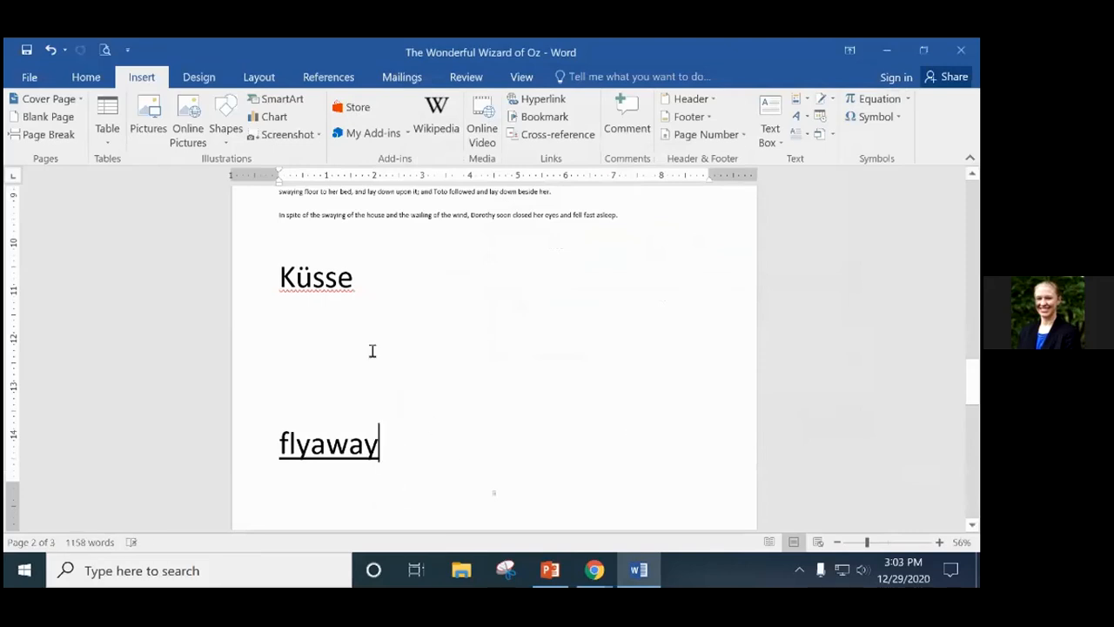
{"action": "left_click", "coordinate": [314, 279]}
{"action": "key", "text": "BackSpace"}
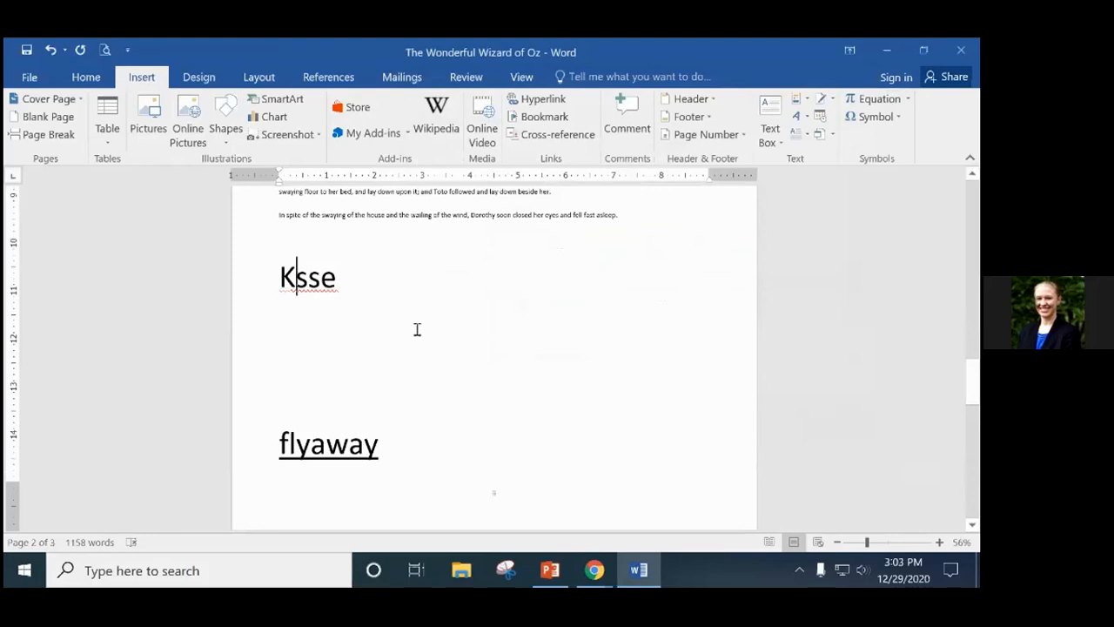
{"action": "type", "text": "u"}
{"action": "key", "text": "End"}
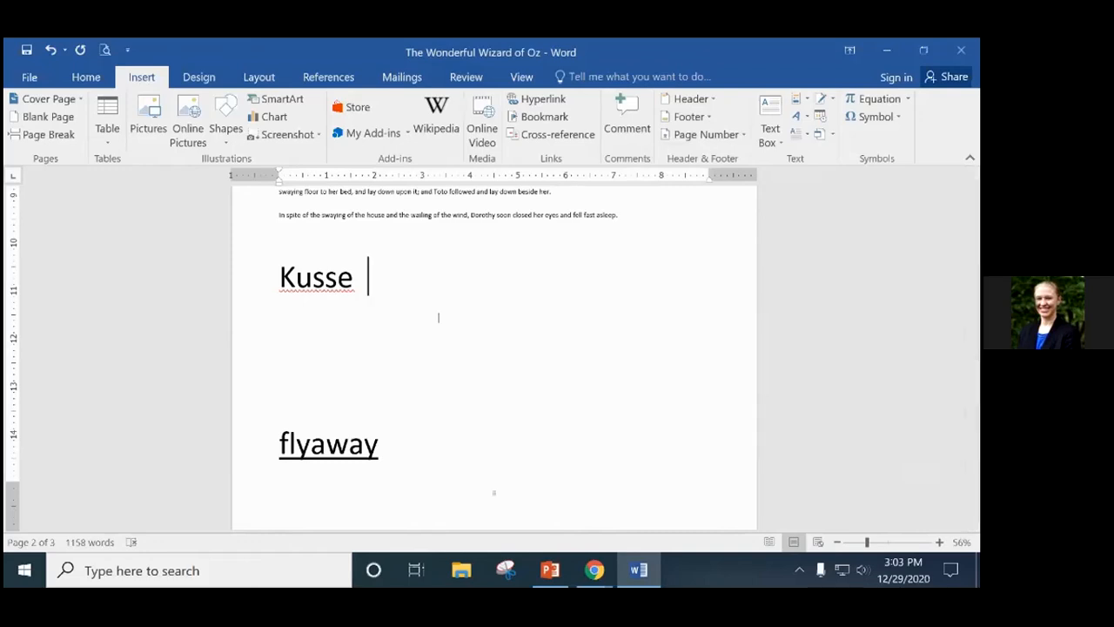
{"action": "scroll", "coordinate": [438, 317], "scroll_direction": "up", "scroll_amount": 10}
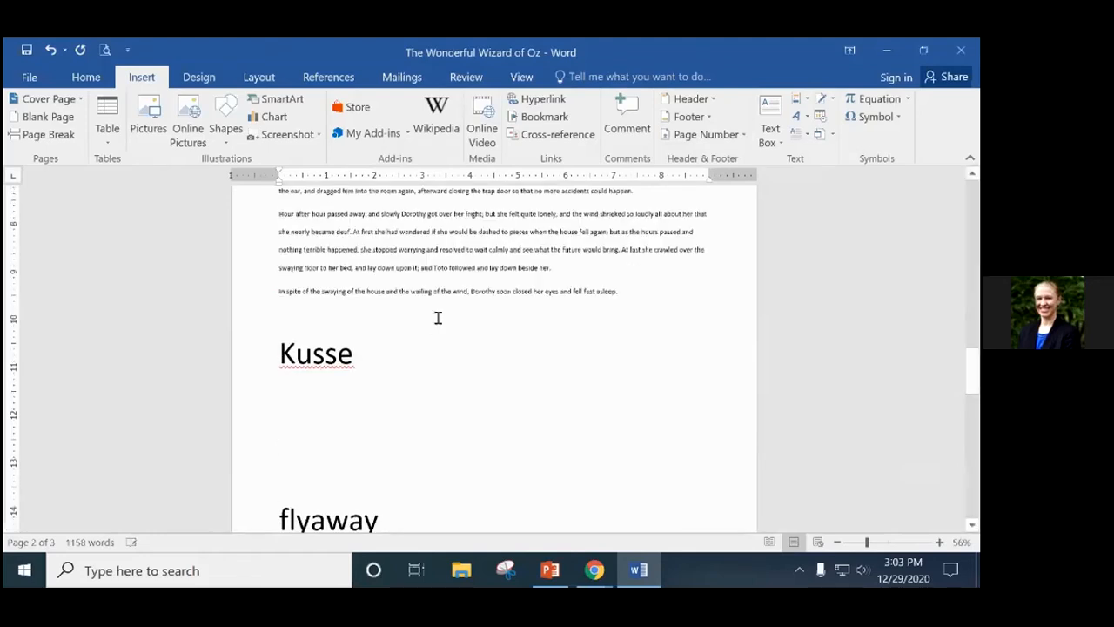
{"action": "scroll", "coordinate": [438, 318], "scroll_direction": "up", "scroll_amount": 2}
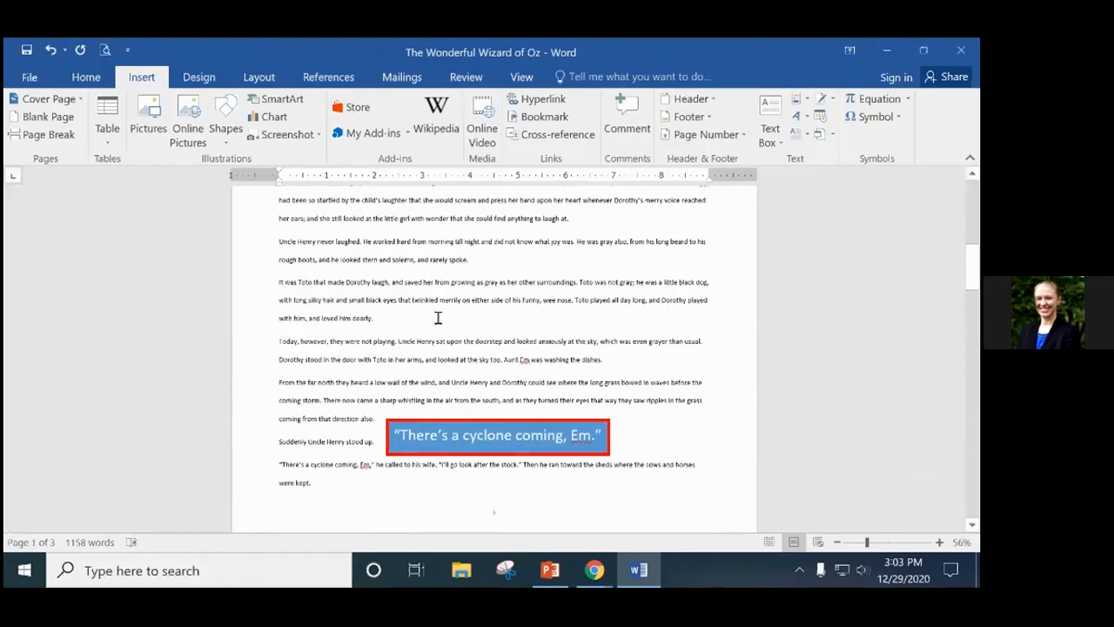
{"action": "scroll", "coordinate": [485, 317], "scroll_direction": "up", "scroll_amount": 12}
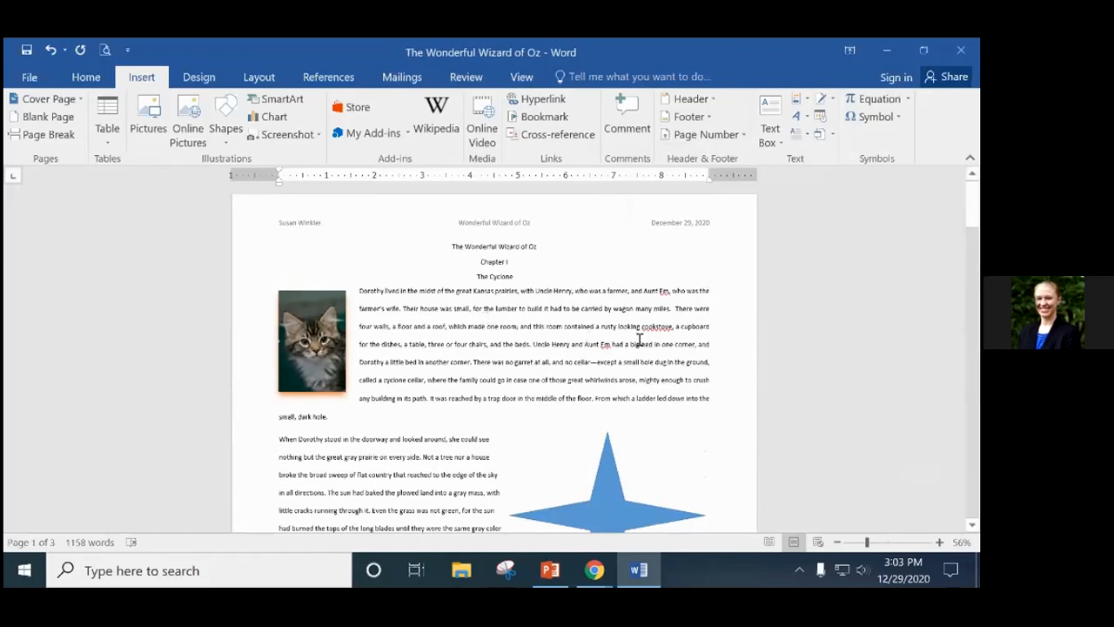
{"action": "scroll", "coordinate": [642, 335], "scroll_direction": "down", "scroll_amount": 2}
{"action": "scroll", "coordinate": [626, 336], "scroll_direction": "down", "scroll_amount": 10}
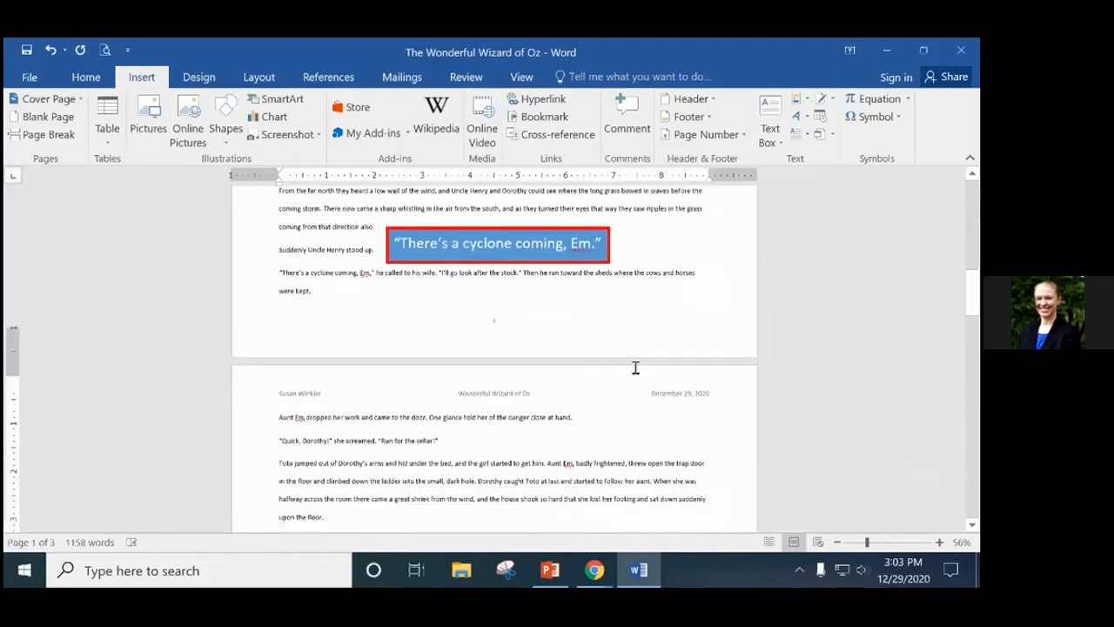
{"action": "scroll", "coordinate": [637, 374], "scroll_direction": "down", "scroll_amount": 10}
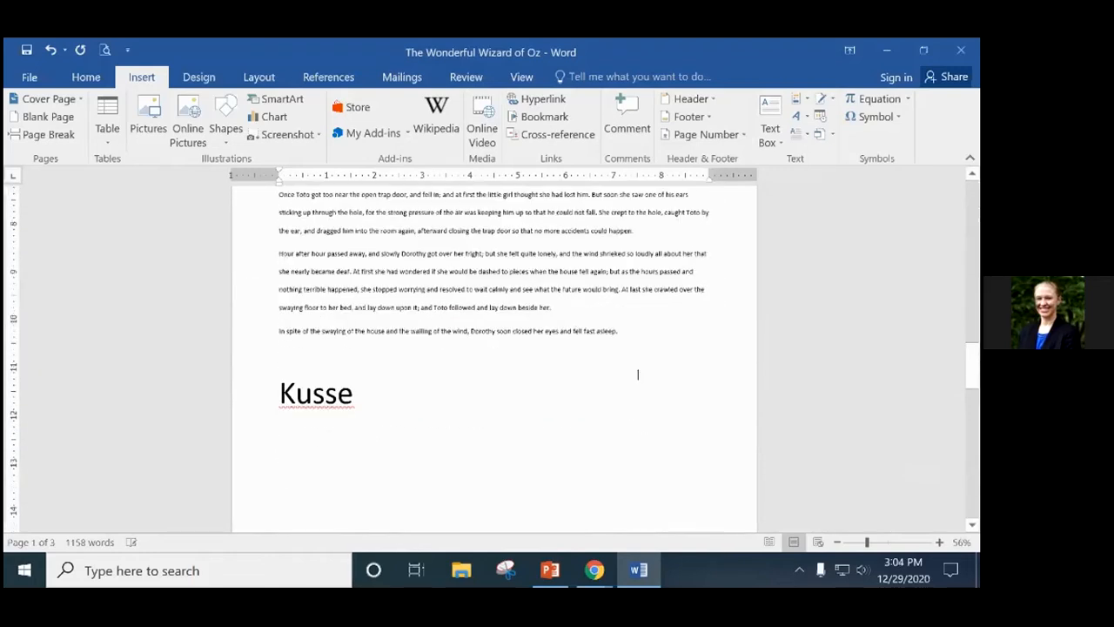
{"action": "scroll", "coordinate": [637, 375], "scroll_direction": "down", "scroll_amount": 8}
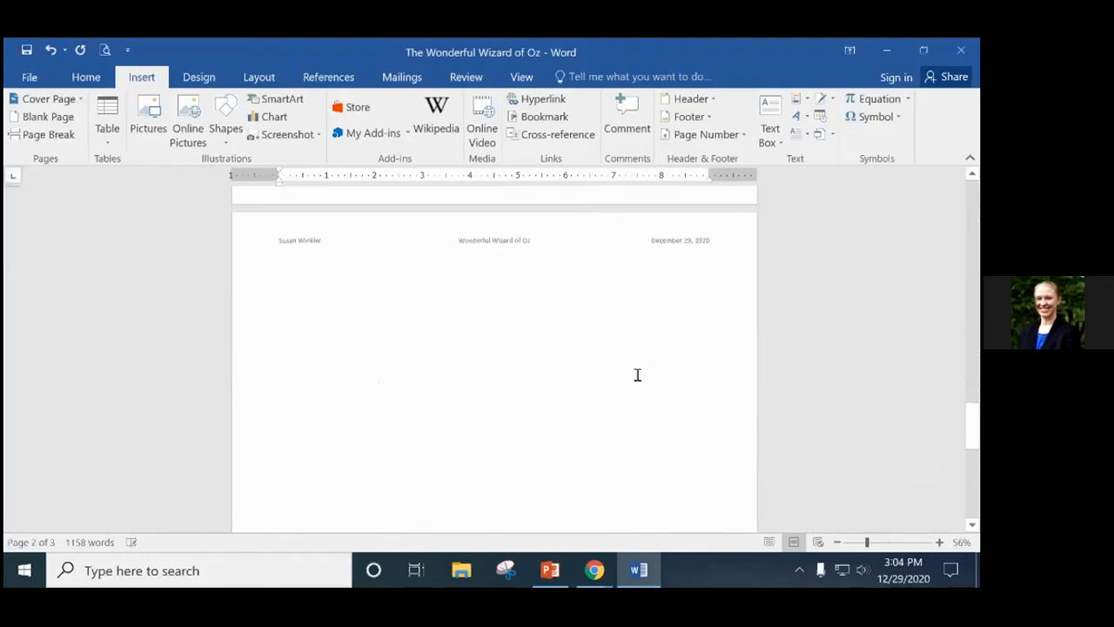
{"action": "scroll", "coordinate": [639, 389], "scroll_direction": "down", "scroll_amount": 3}
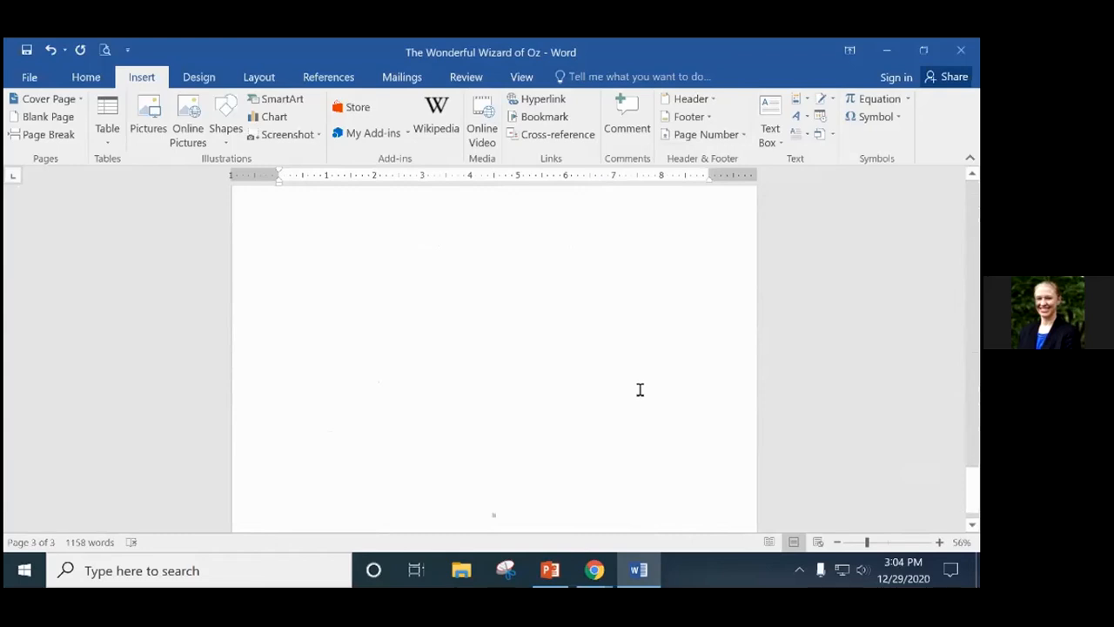
{"action": "scroll", "coordinate": [640, 389], "scroll_direction": "up", "scroll_amount": 20}
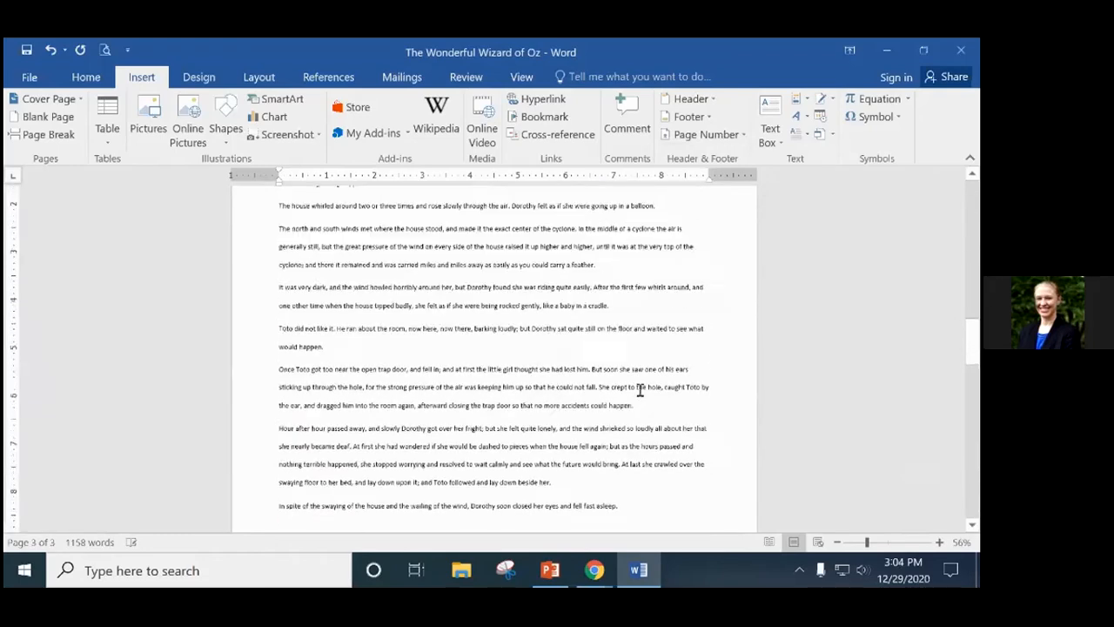
{"action": "scroll", "coordinate": [654, 413], "scroll_direction": "up", "scroll_amount": 8}
{"action": "left_click_drag", "start_coordinate": [974, 256], "coordinate": [973, 207]}
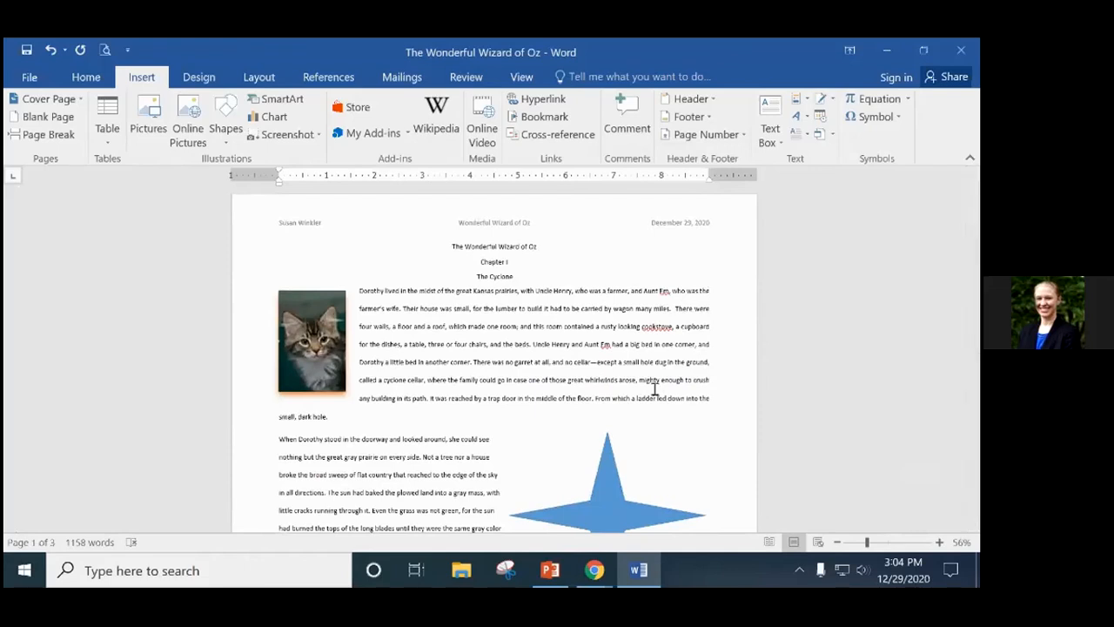
{"action": "scroll", "coordinate": [668, 388], "scroll_direction": "down", "scroll_amount": 4}
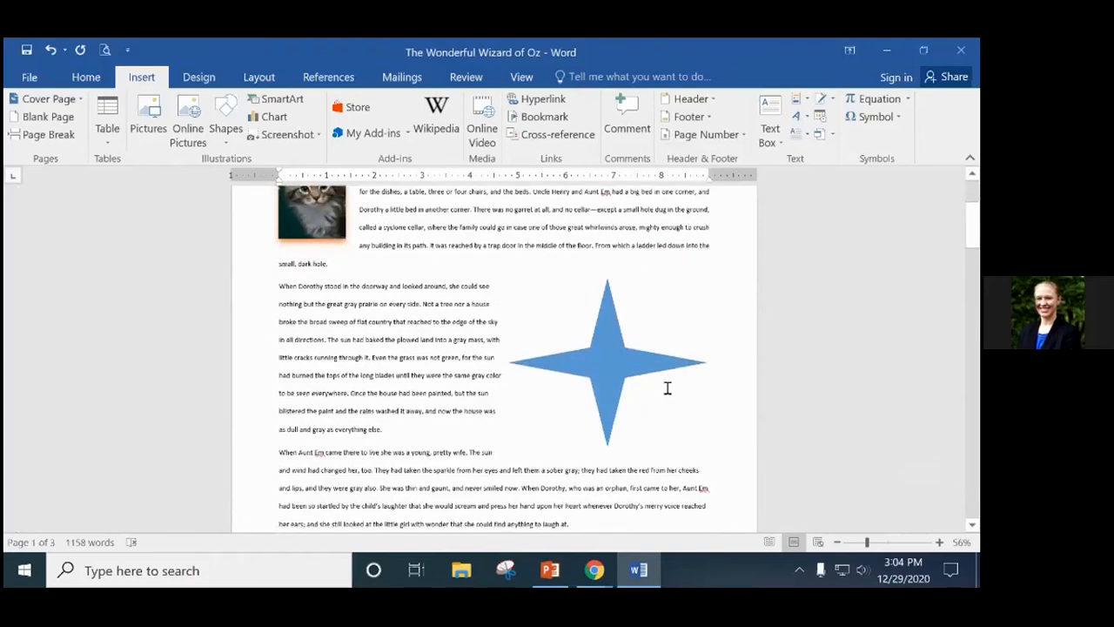
{"action": "scroll", "coordinate": [668, 389], "scroll_direction": "down", "scroll_amount": 7}
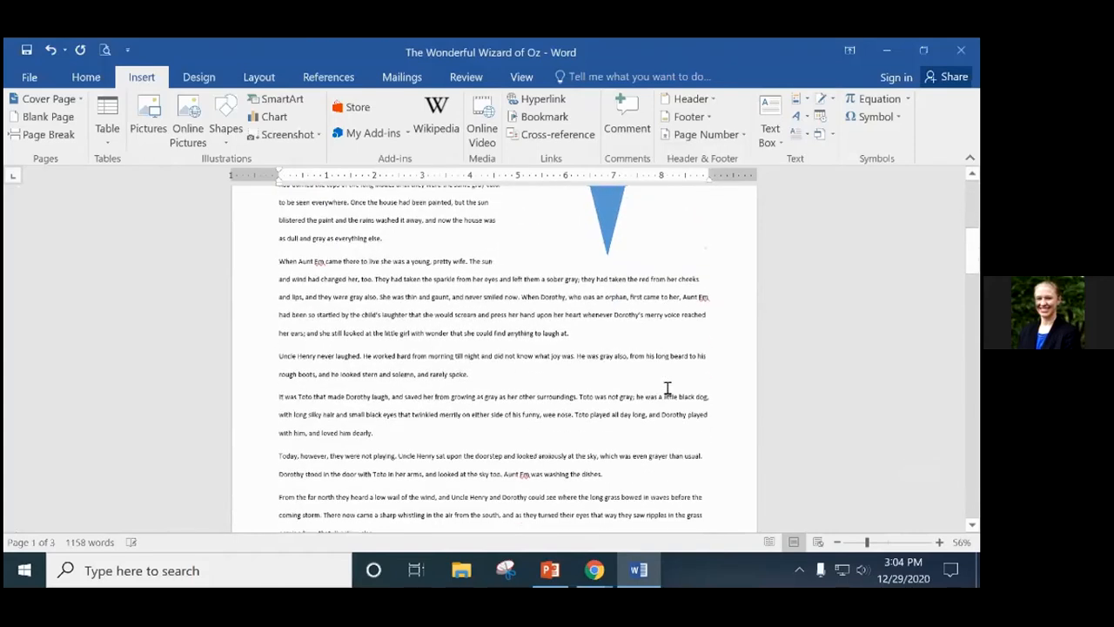
{"action": "scroll", "coordinate": [668, 389], "scroll_direction": "down", "scroll_amount": 12}
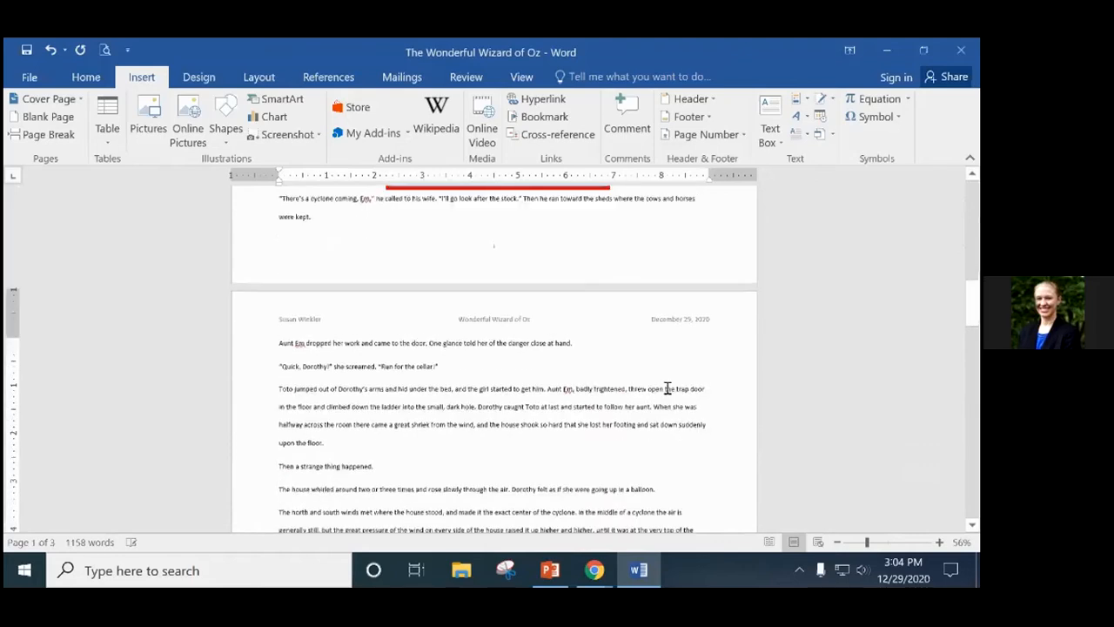
{"action": "scroll", "coordinate": [667, 388], "scroll_direction": "down", "scroll_amount": 10}
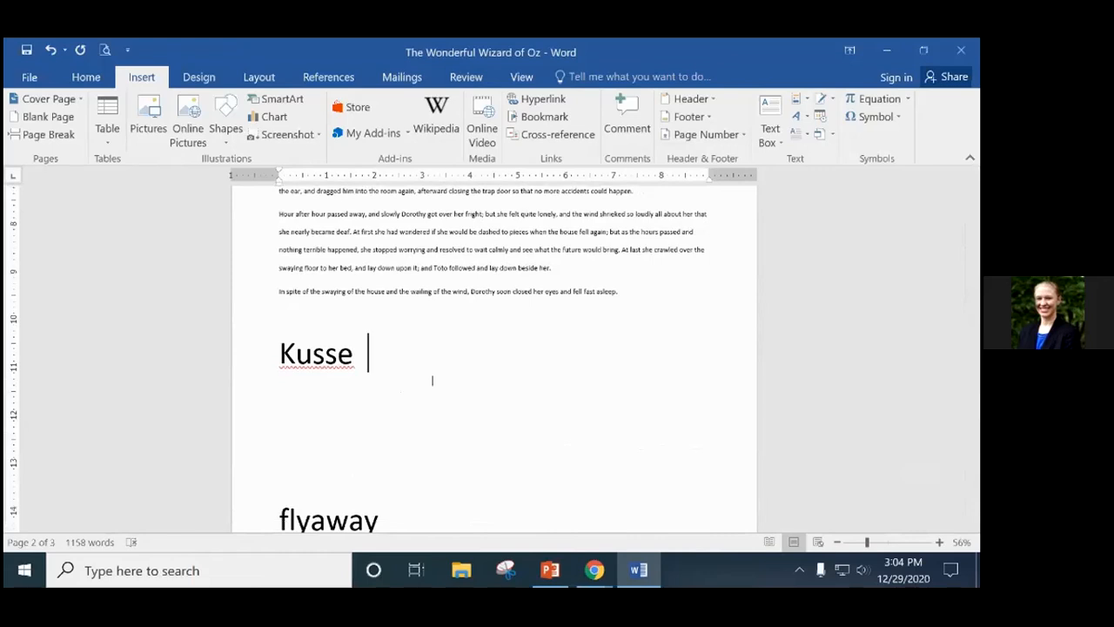
{"action": "scroll", "coordinate": [433, 380], "scroll_direction": "down", "scroll_amount": 5}
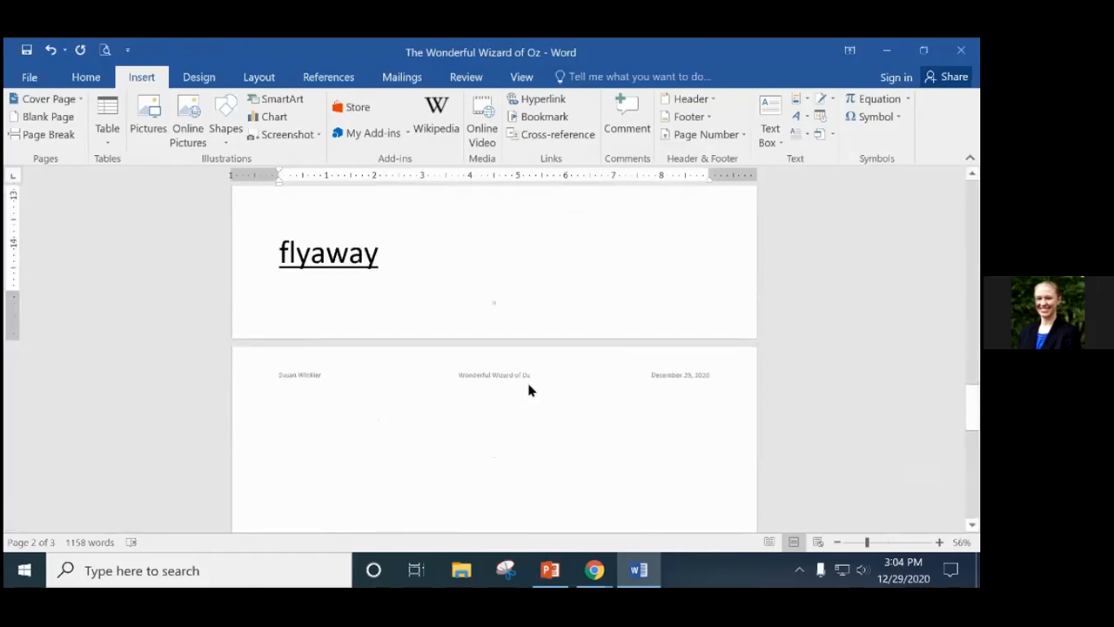
{"action": "scroll", "coordinate": [527, 383], "scroll_direction": "up", "scroll_amount": 10}
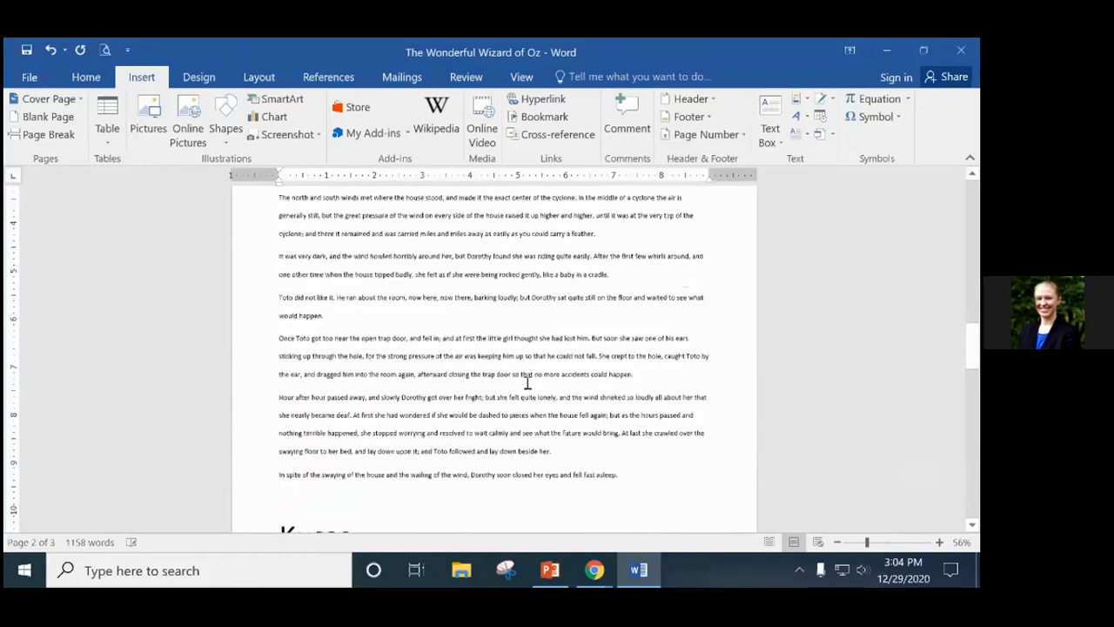
{"action": "scroll", "coordinate": [527, 383], "scroll_direction": "up", "scroll_amount": 15}
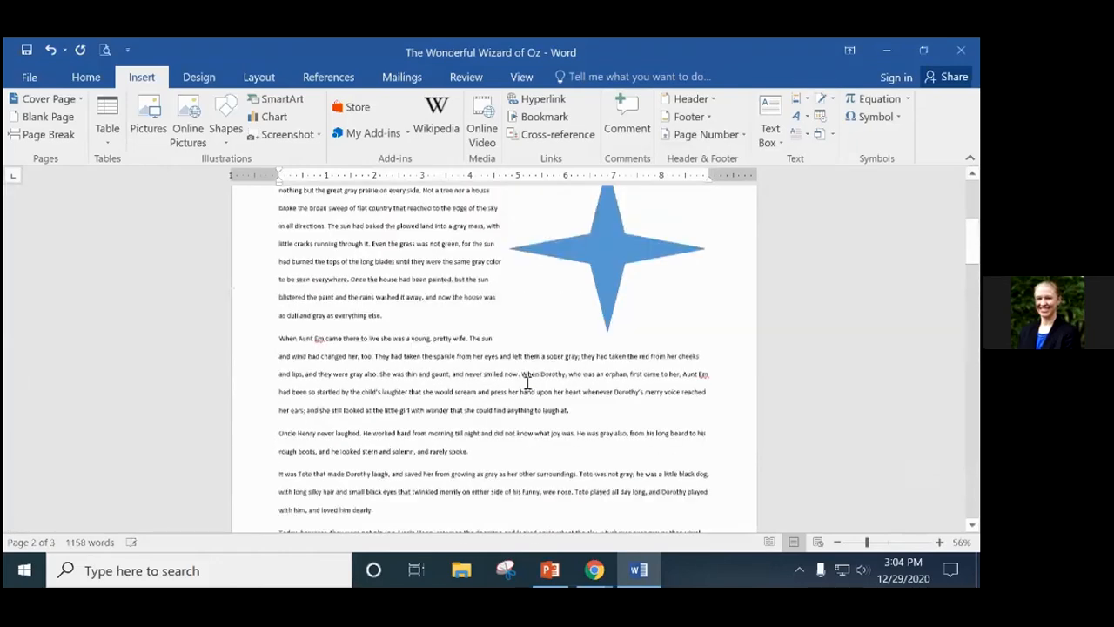
{"action": "scroll", "coordinate": [525, 383], "scroll_direction": "up", "scroll_amount": 1}
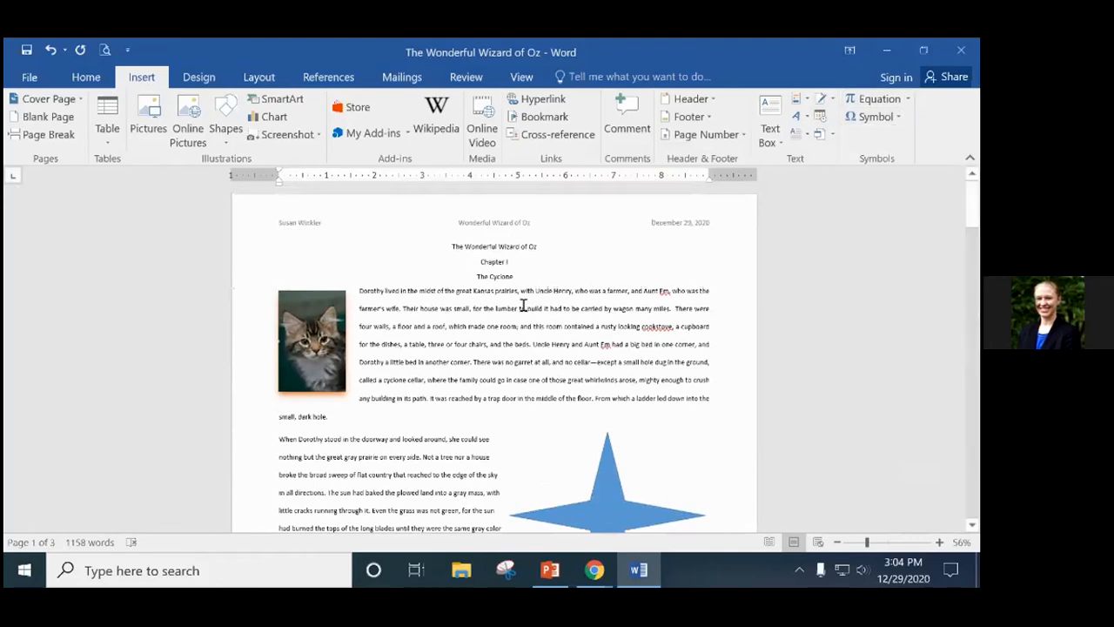
{"action": "scroll", "coordinate": [523, 305], "scroll_direction": "down", "scroll_amount": 8}
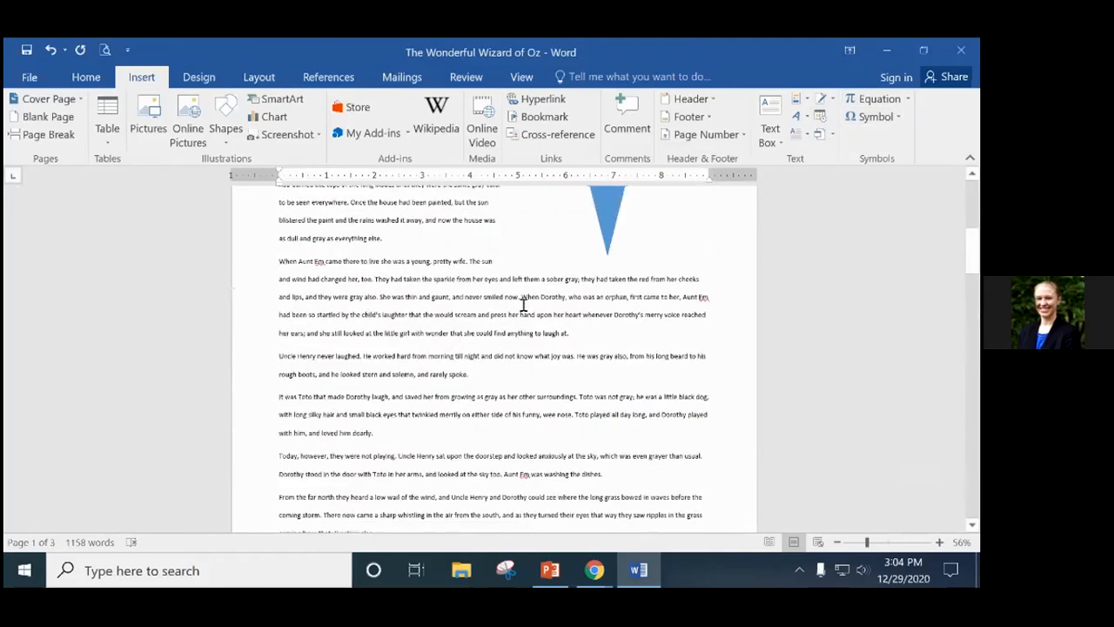
{"action": "scroll", "coordinate": [523, 305], "scroll_direction": "down", "scroll_amount": 15}
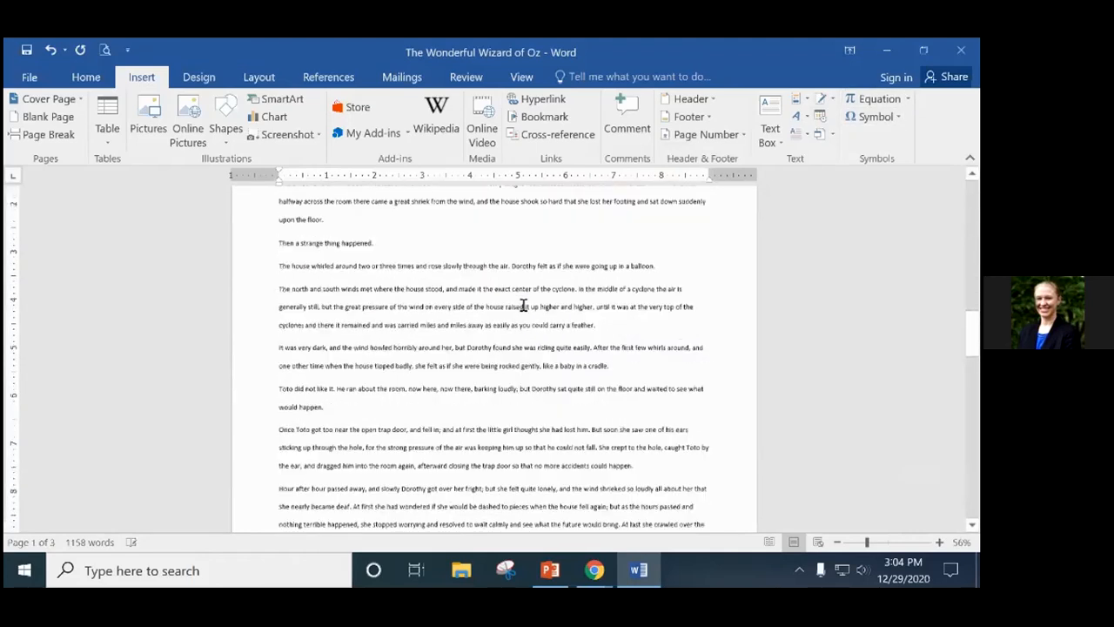
{"action": "scroll", "coordinate": [523, 305], "scroll_direction": "down", "scroll_amount": 2}
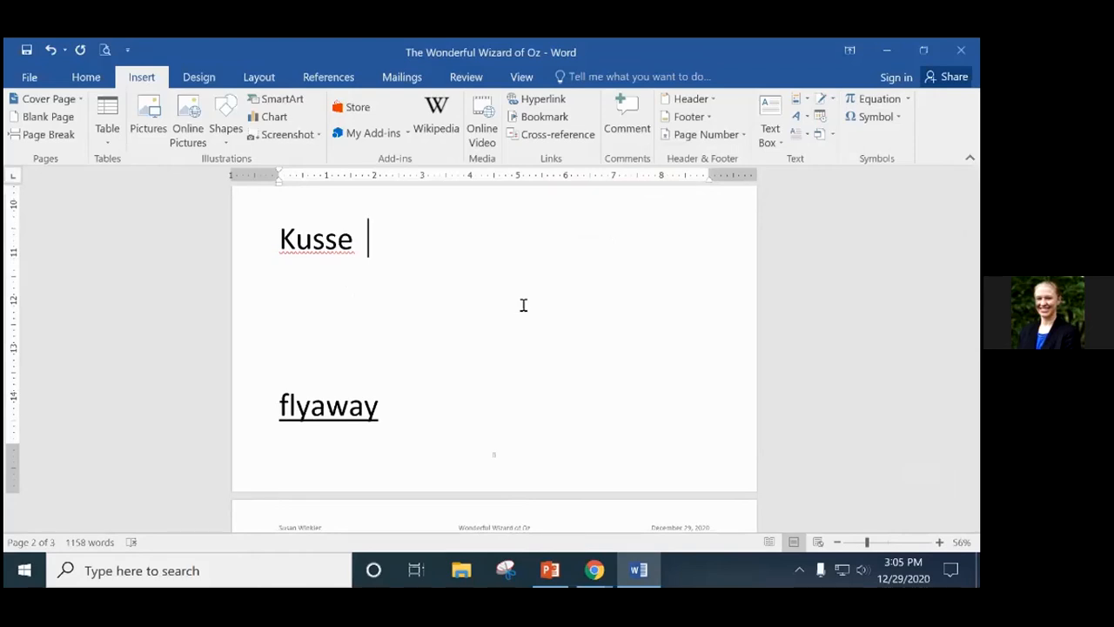
{"action": "left_click", "coordinate": [387, 322]}
{"action": "scroll", "coordinate": [462, 300], "scroll_direction": "up", "scroll_amount": 2}
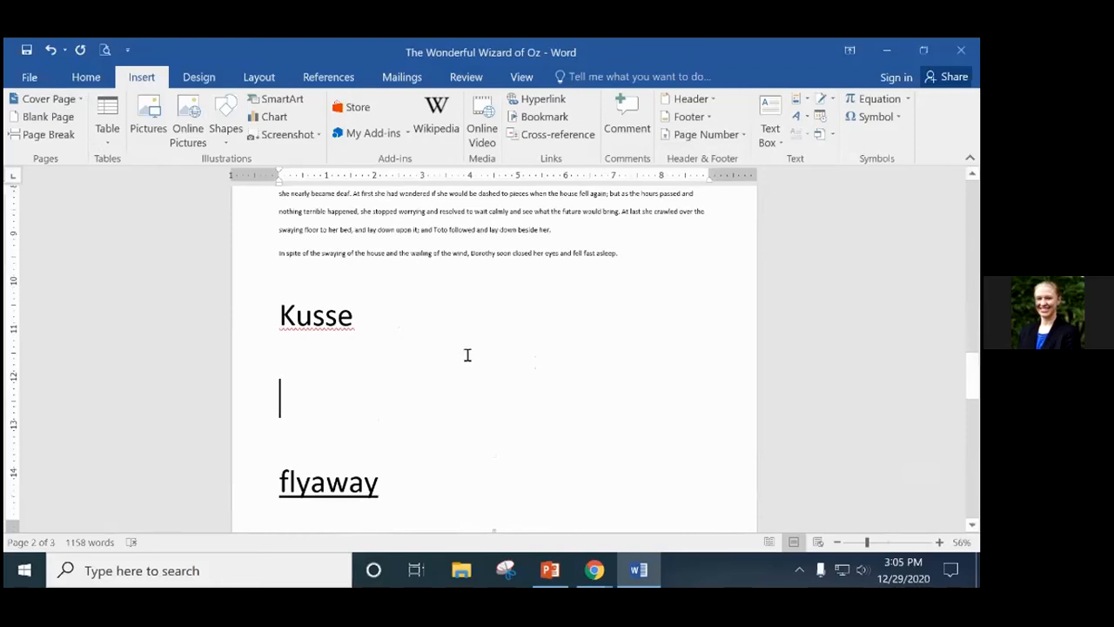
{"action": "scroll", "coordinate": [444, 355], "scroll_direction": "down", "scroll_amount": 1}
{"action": "left_click", "coordinate": [307, 330]}
{"action": "left_click", "coordinate": [364, 291]}
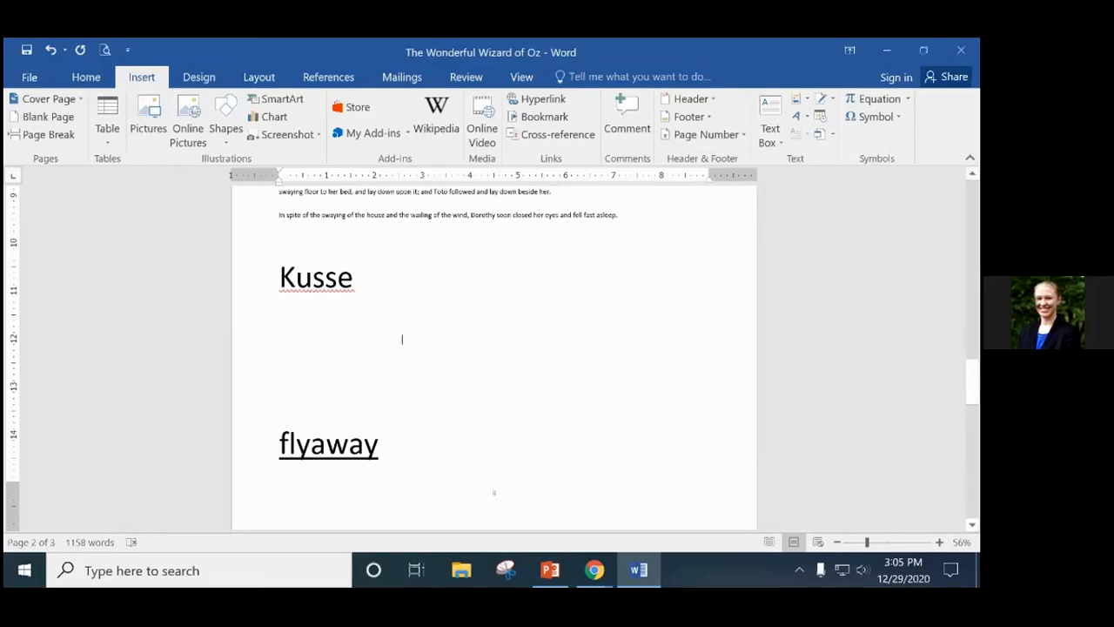
{"action": "scroll", "coordinate": [306, 273], "scroll_direction": "down", "scroll_amount": 2}
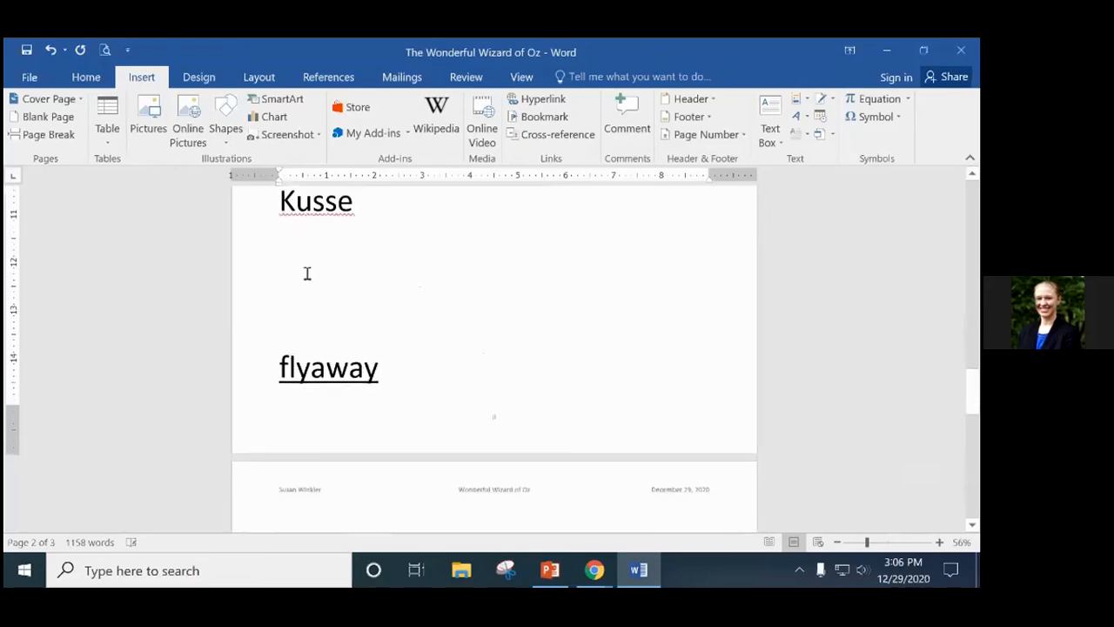
{"action": "left_click", "coordinate": [401, 206]}
{"action": "key", "text": "Down"}
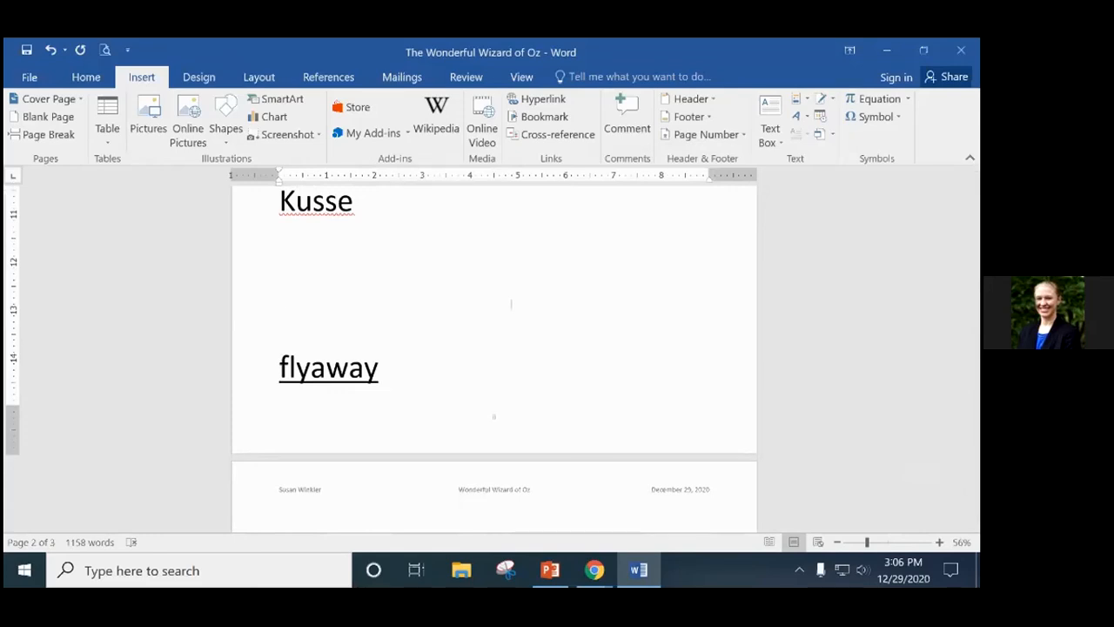
Delete the blue four-point star, then the kitten photo, from the chapter opening.
{"action": "scroll", "coordinate": [511, 304], "scroll_direction": "up", "scroll_amount": 10}
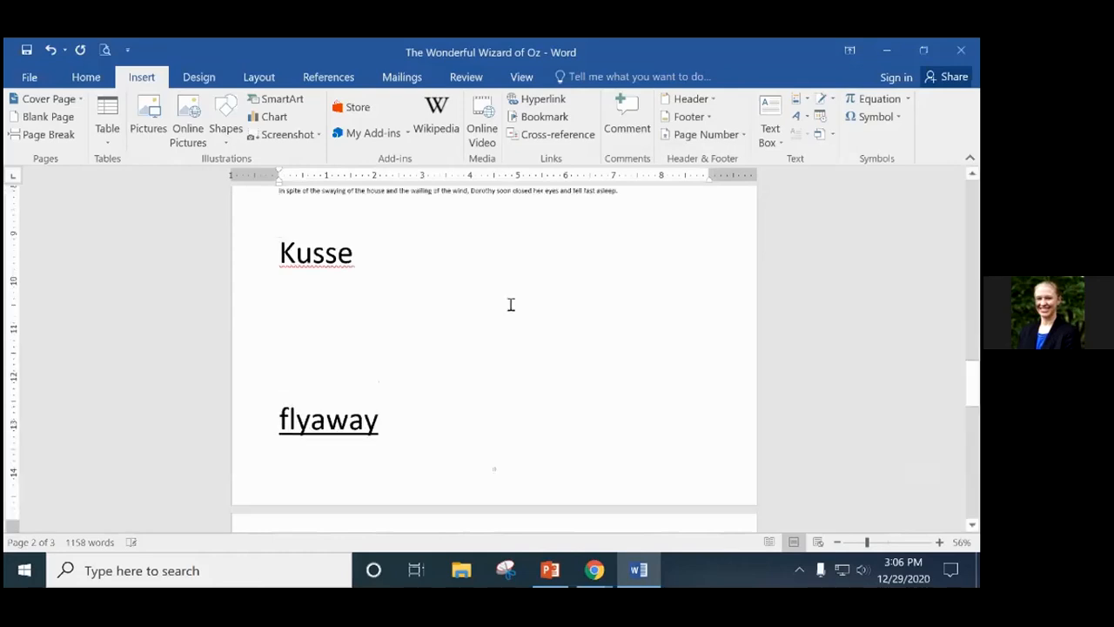
{"action": "scroll", "coordinate": [511, 304], "scroll_direction": "up", "scroll_amount": 10}
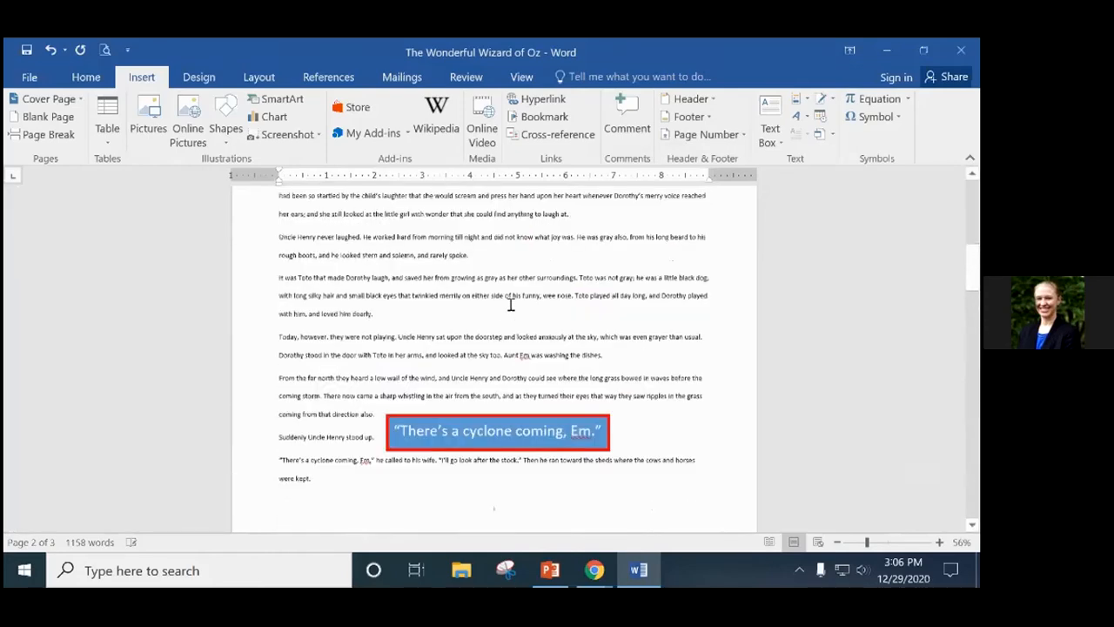
{"action": "scroll", "coordinate": [511, 311], "scroll_direction": "down", "scroll_amount": 3}
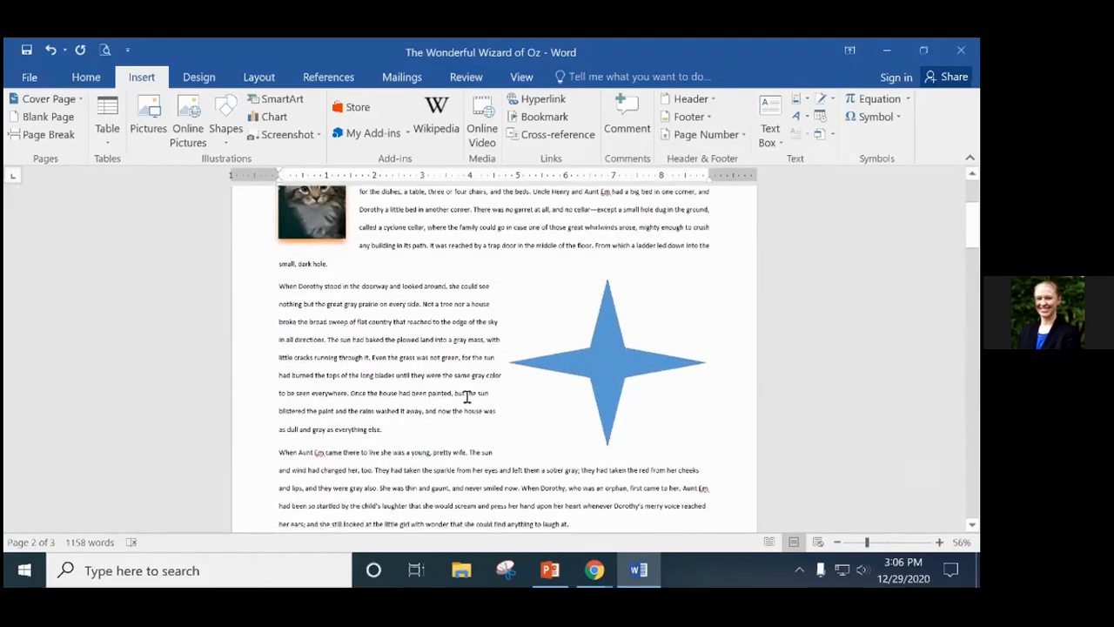
{"action": "left_click", "coordinate": [611, 325]}
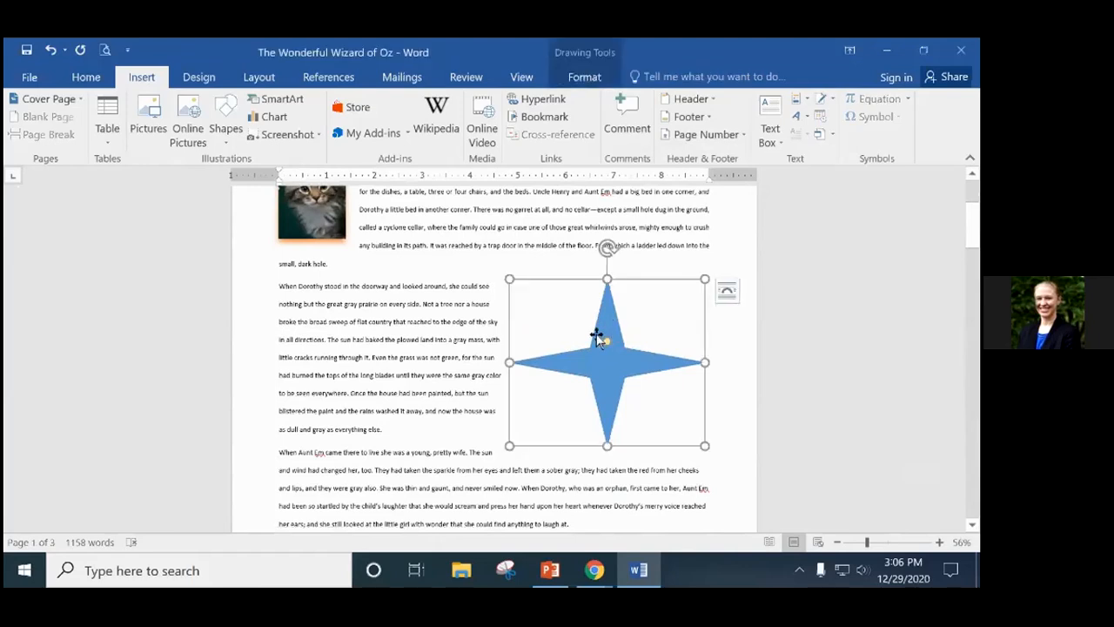
{"action": "key", "text": "Delete"}
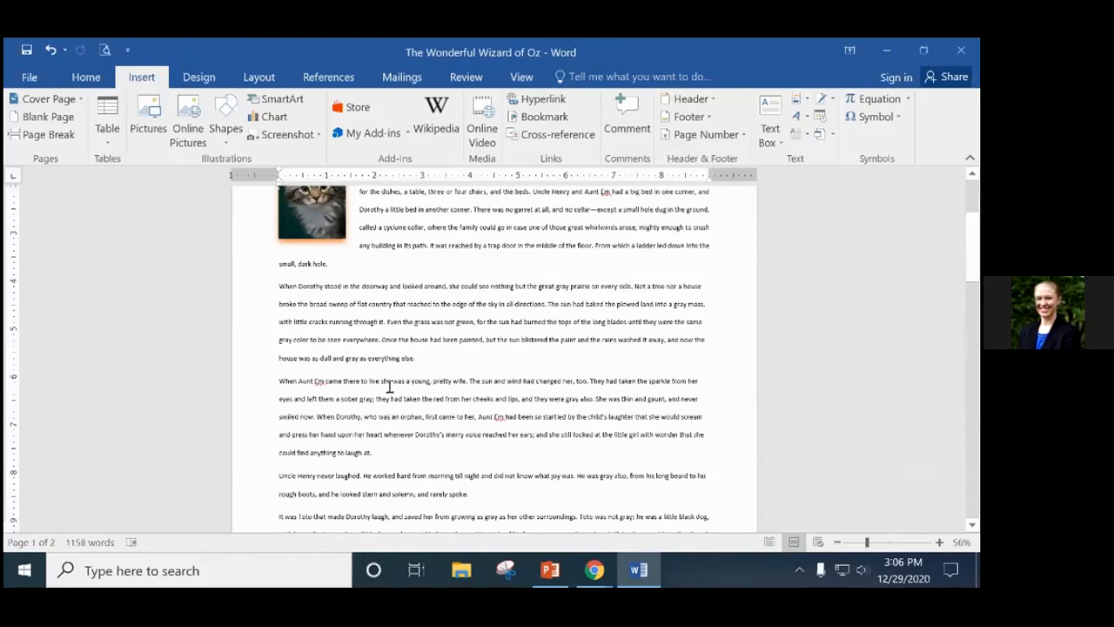
{"action": "scroll", "coordinate": [537, 405], "scroll_direction": "up", "scroll_amount": 3}
{"action": "left_click", "coordinate": [316, 304]}
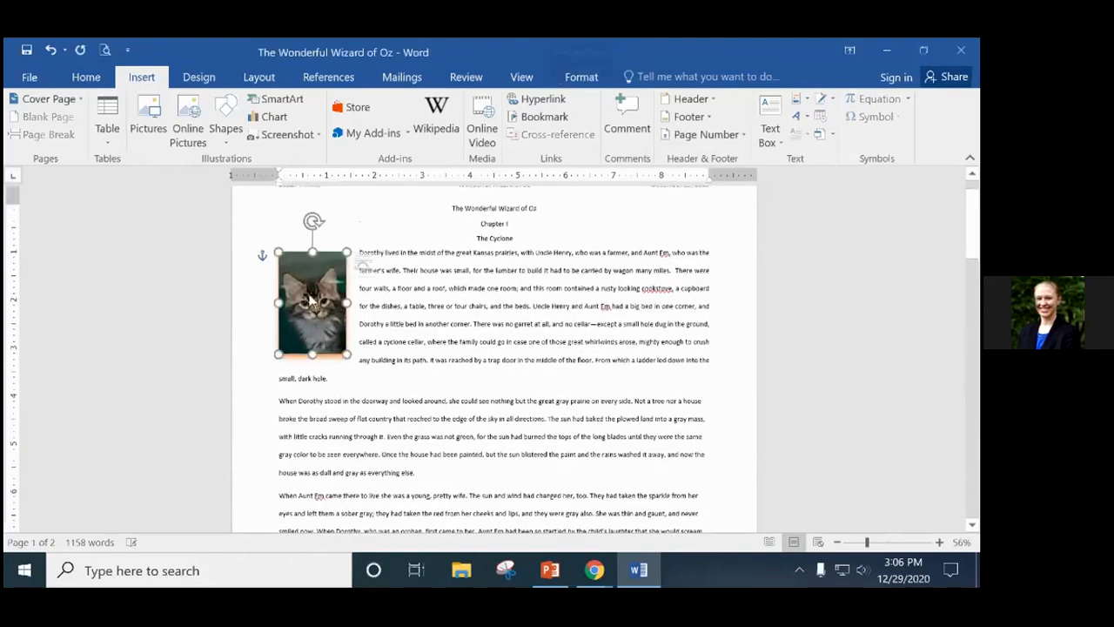
{"action": "key", "text": "Delete"}
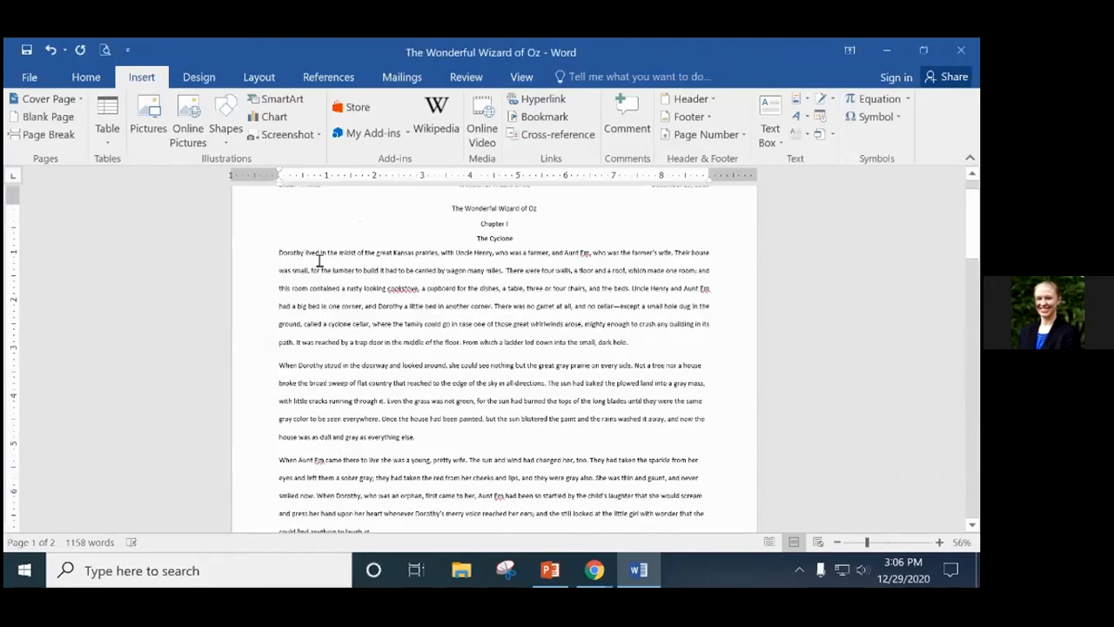
Restore the kitten photo with Undo, resize it, and start the When Dorothy paragraph below it.
{"action": "left_click", "coordinate": [50, 49]}
{"action": "scroll", "coordinate": [743, 383], "scroll_direction": "down", "scroll_amount": 3}
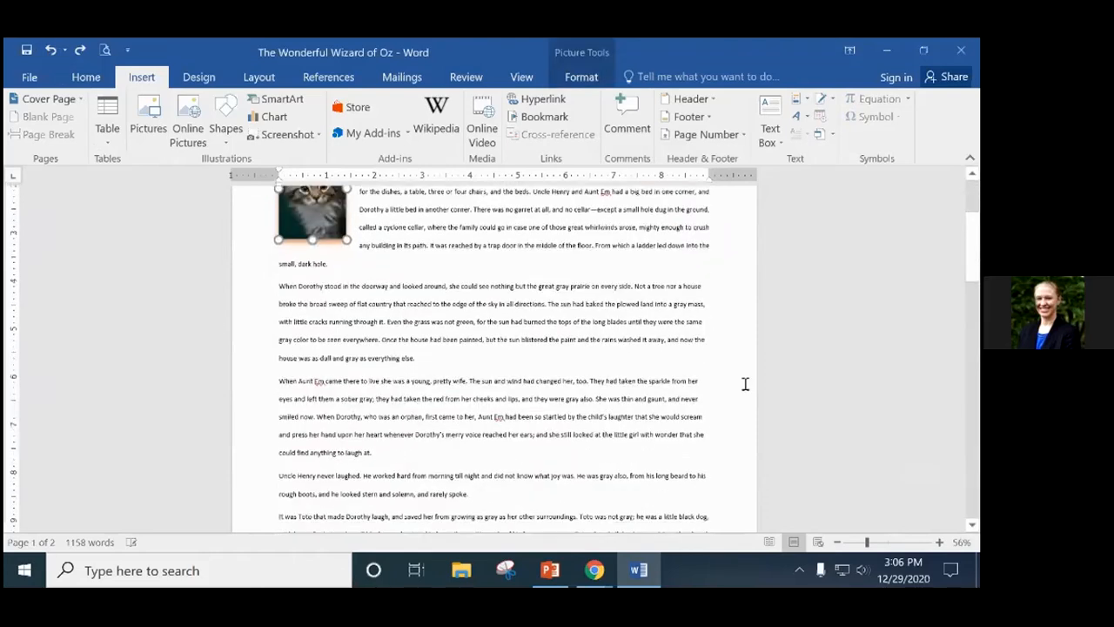
{"action": "left_click_drag", "start_coordinate": [347, 241], "coordinate": [517, 331]}
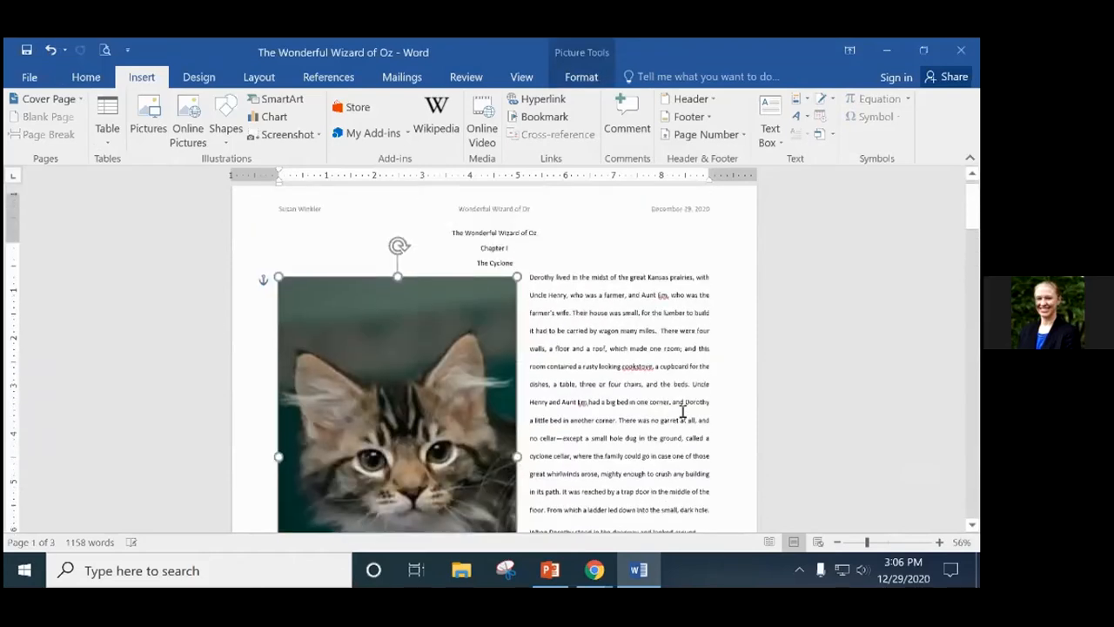
{"action": "scroll", "coordinate": [683, 411], "scroll_direction": "down", "scroll_amount": 1}
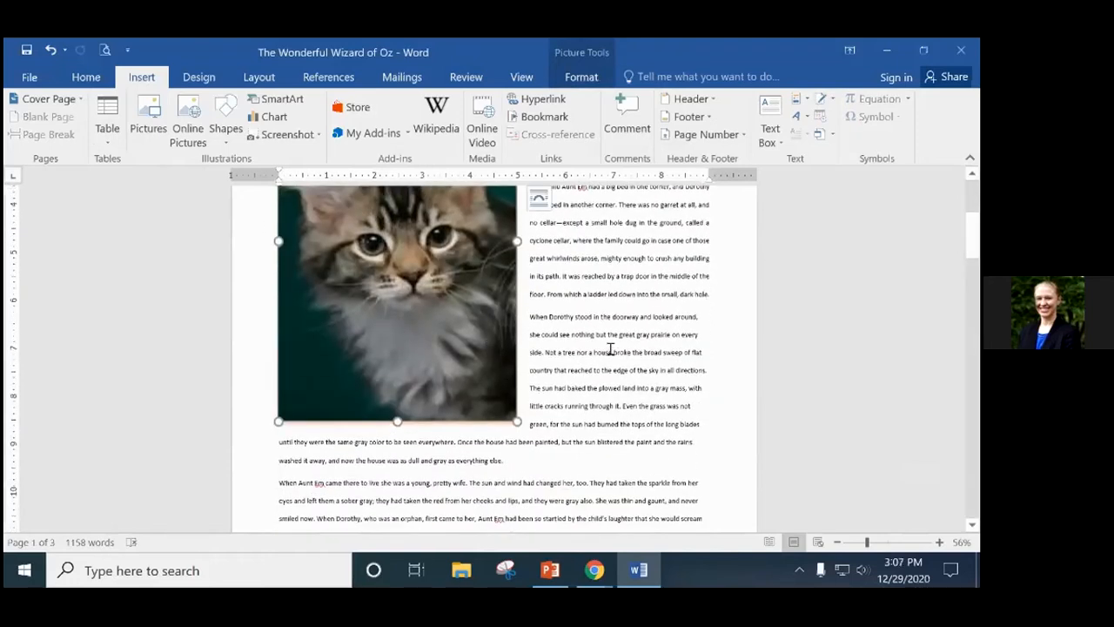
{"action": "scroll", "coordinate": [608, 357], "scroll_direction": "up", "scroll_amount": 2}
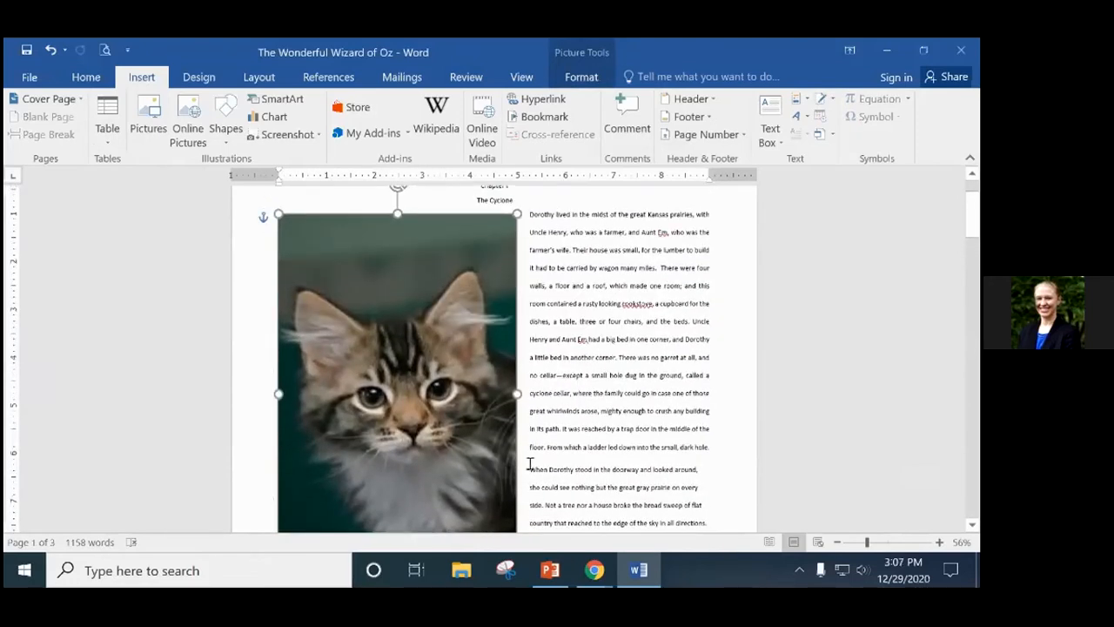
{"action": "scroll", "coordinate": [522, 502], "scroll_direction": "down", "scroll_amount": 2}
{"action": "left_click_drag", "start_coordinate": [525, 500], "coordinate": [385, 299]}
{"action": "scroll", "coordinate": [572, 420], "scroll_direction": "up", "scroll_amount": 1}
{"action": "left_click", "coordinate": [707, 359]}
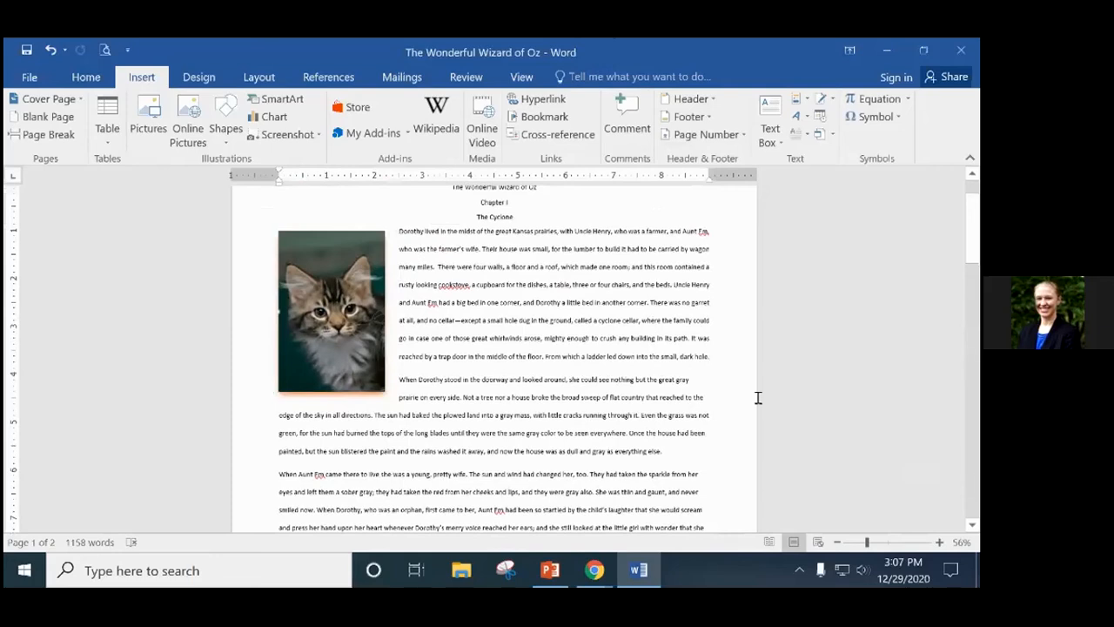
{"action": "key", "text": "Return"}
{"action": "key", "text": "Return"}
{"action": "key", "text": "Return"}
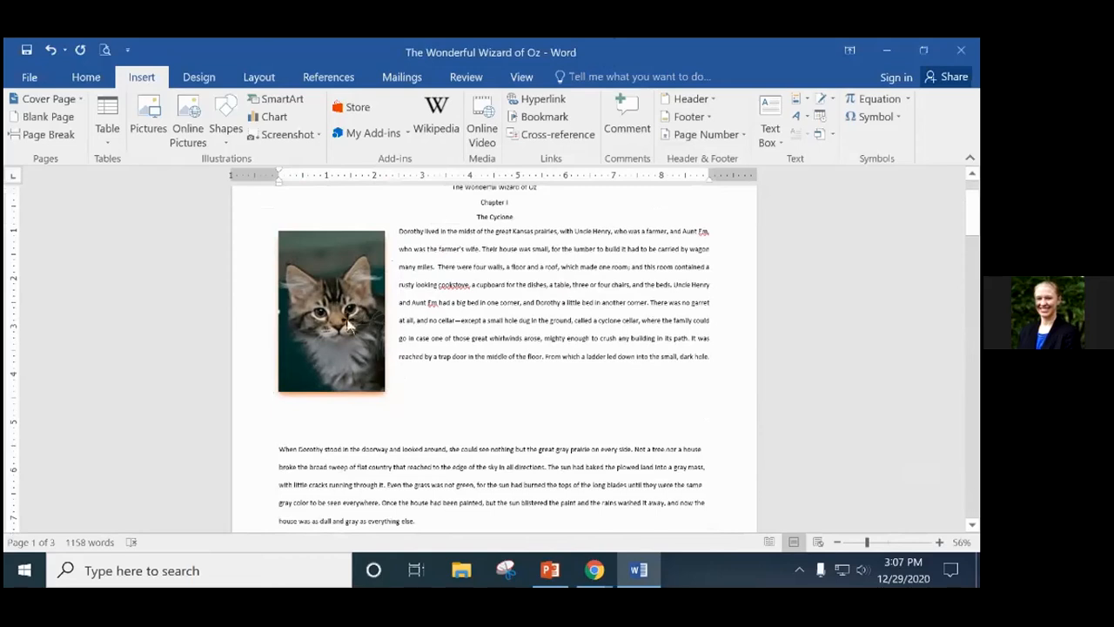
Try spots for the cat picture and push the 'When Dorothy' paragraph below it.
{"action": "left_click_drag", "start_coordinate": [357, 318], "coordinate": [357, 349]}
{"action": "left_click_drag", "start_coordinate": [334, 232], "coordinate": [325, 300]}
{"action": "left_click", "coordinate": [390, 414]}
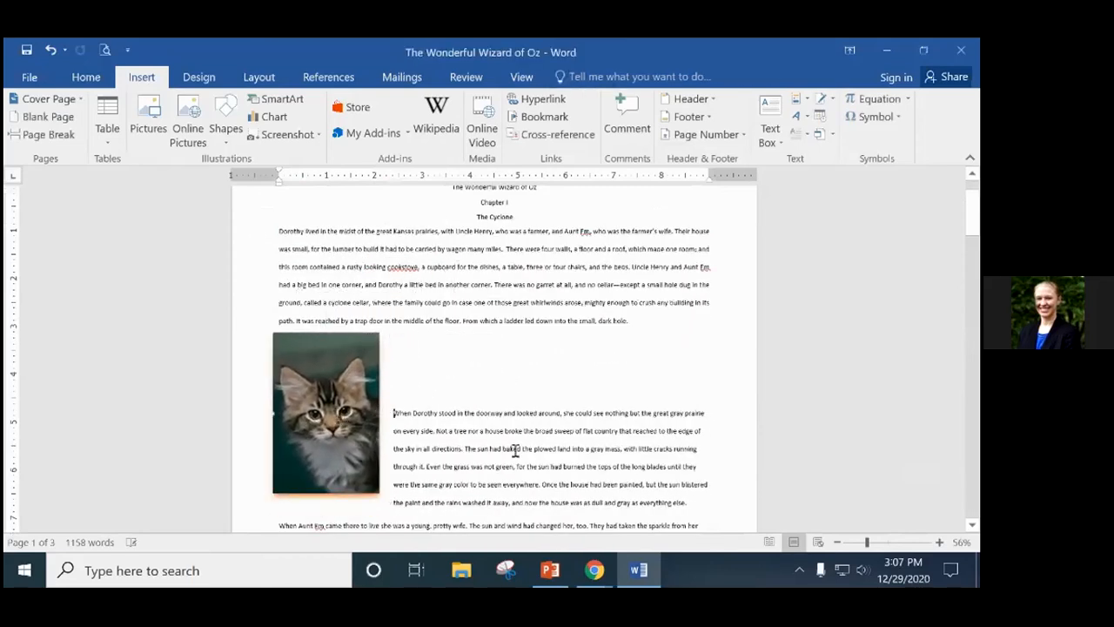
{"action": "key", "text": "Return"}
{"action": "key", "text": "Return"}
{"action": "key", "text": "Return"}
{"action": "key", "text": "Return"}
{"action": "key", "text": "Return"}
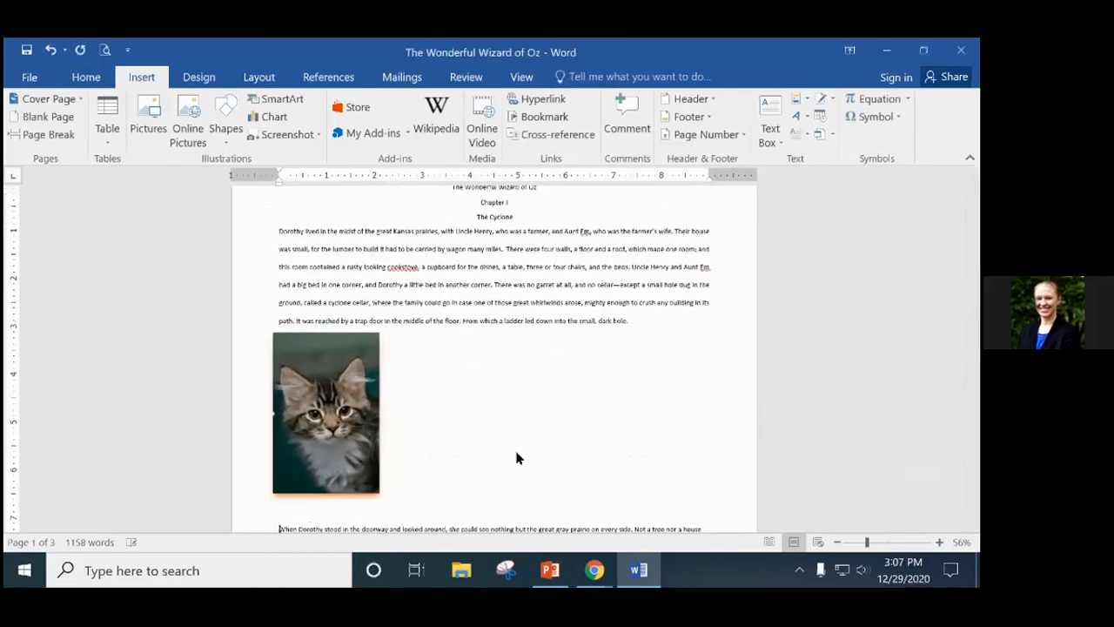
{"action": "left_click_drag", "start_coordinate": [348, 403], "coordinate": [526, 403]}
{"action": "left_click", "coordinate": [601, 399]}
Adjust the blank line below the cat picture and nudge the picture right, then left.
{"action": "scroll", "coordinate": [638, 404], "scroll_direction": "down", "scroll_amount": 1}
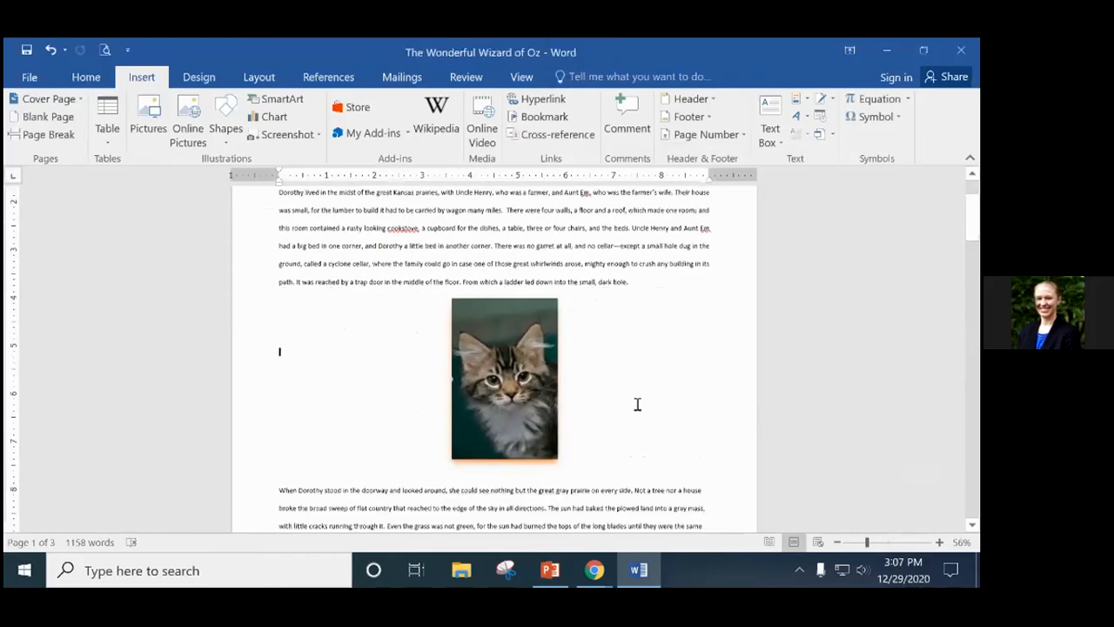
{"action": "scroll", "coordinate": [637, 404], "scroll_direction": "down", "scroll_amount": 1}
{"action": "left_click", "coordinate": [300, 392]}
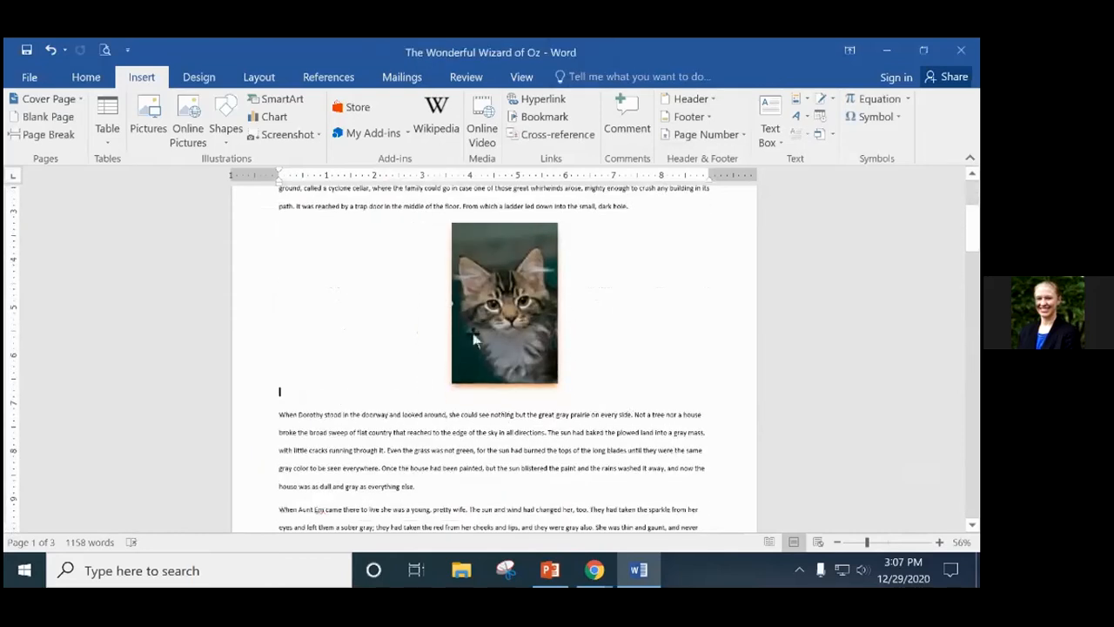
{"action": "key", "text": "Delete"}
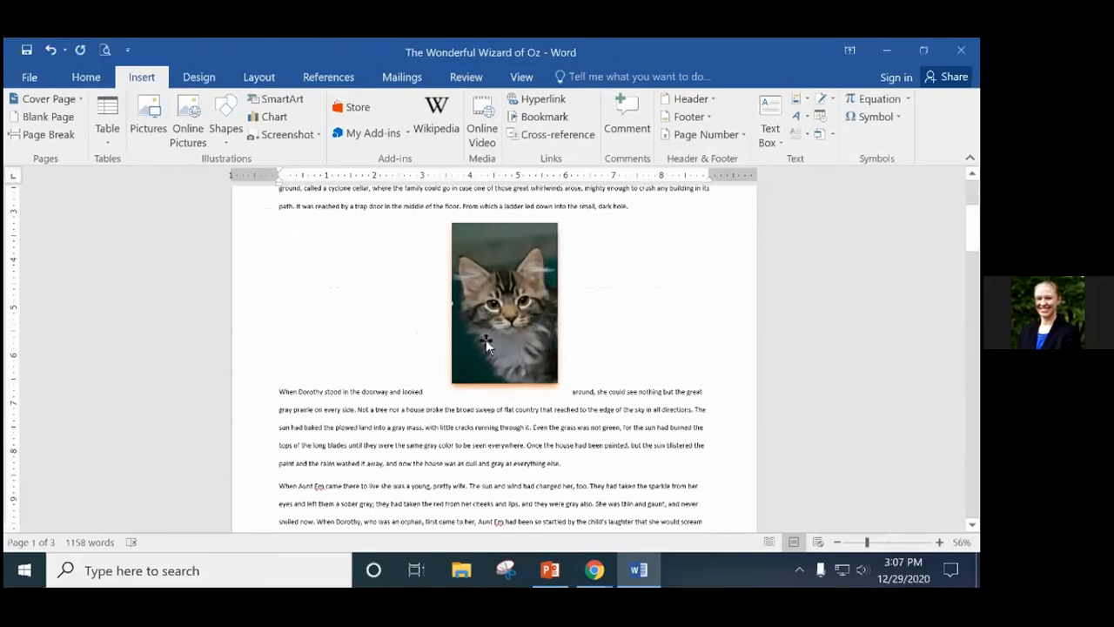
{"action": "key", "text": "Return"}
{"action": "left_click", "coordinate": [638, 213]}
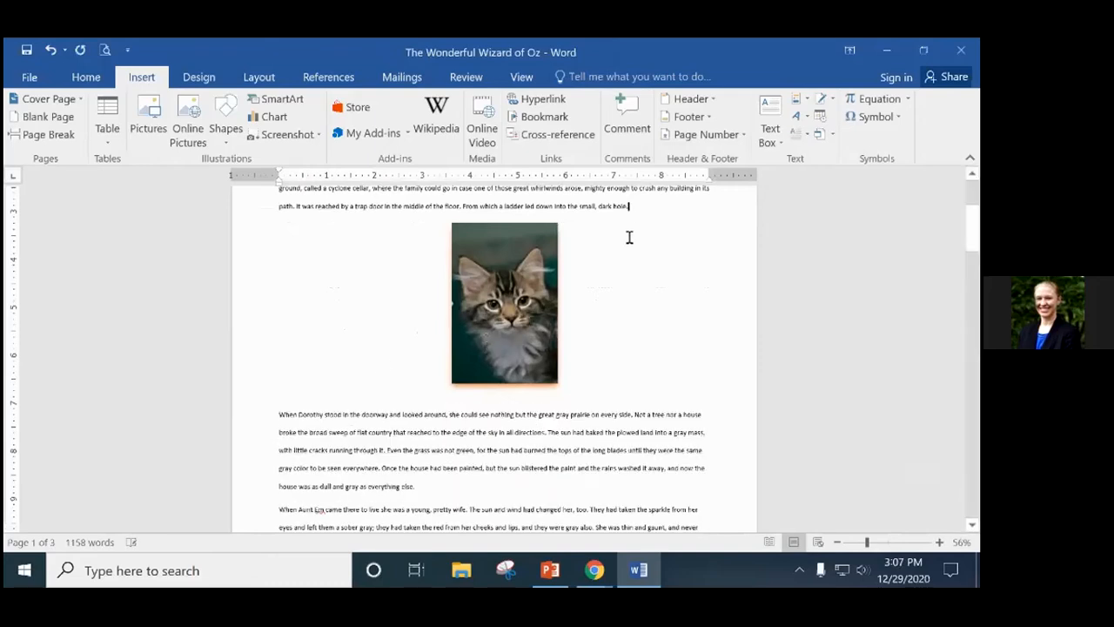
{"action": "left_click", "coordinate": [277, 415]}
{"action": "left_click_drag", "start_coordinate": [515, 275], "coordinate": [531, 275]}
{"action": "mouse_move", "coordinate": [510, 238]}
{"action": "left_mouse_down"}
{"action": "mouse_move", "coordinate": [316, 240]}
{"action": "mouse_move", "coordinate": [676, 242]}
{"action": "mouse_move", "coordinate": [490, 233]}
{"action": "left_mouse_up"}
{"action": "left_click", "coordinate": [689, 302]}
Move the cat picture to the left margin and pull 'When Dorothy stood' up beside it.
{"action": "scroll", "coordinate": [688, 300], "scroll_direction": "up", "scroll_amount": 1}
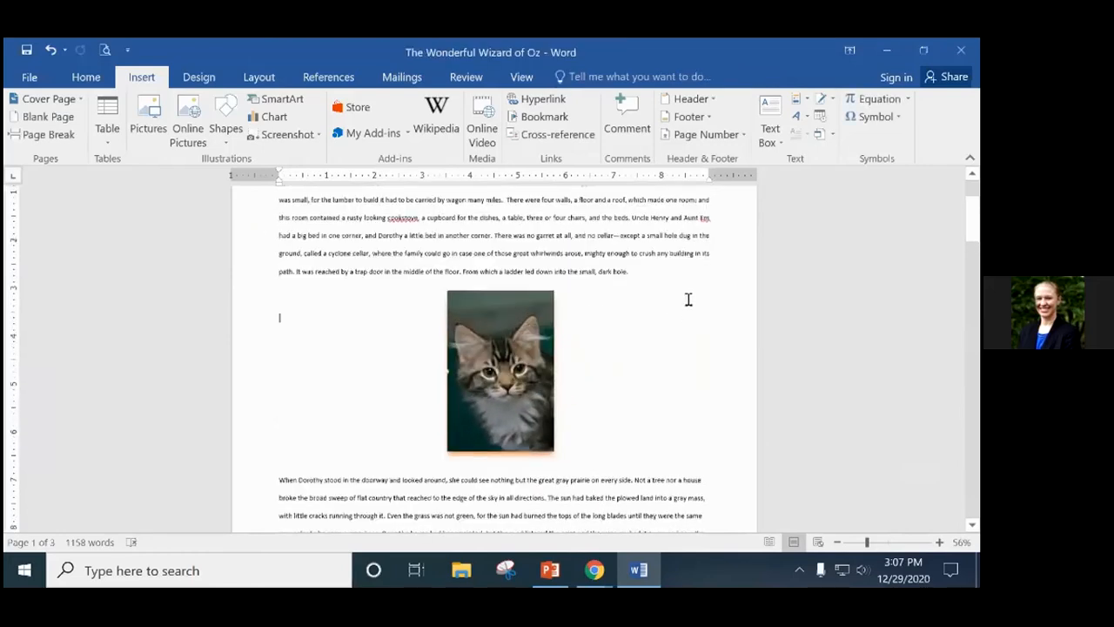
{"action": "scroll", "coordinate": [687, 299], "scroll_direction": "up", "scroll_amount": 2}
{"action": "scroll", "coordinate": [617, 496], "scroll_direction": "down", "scroll_amount": 2}
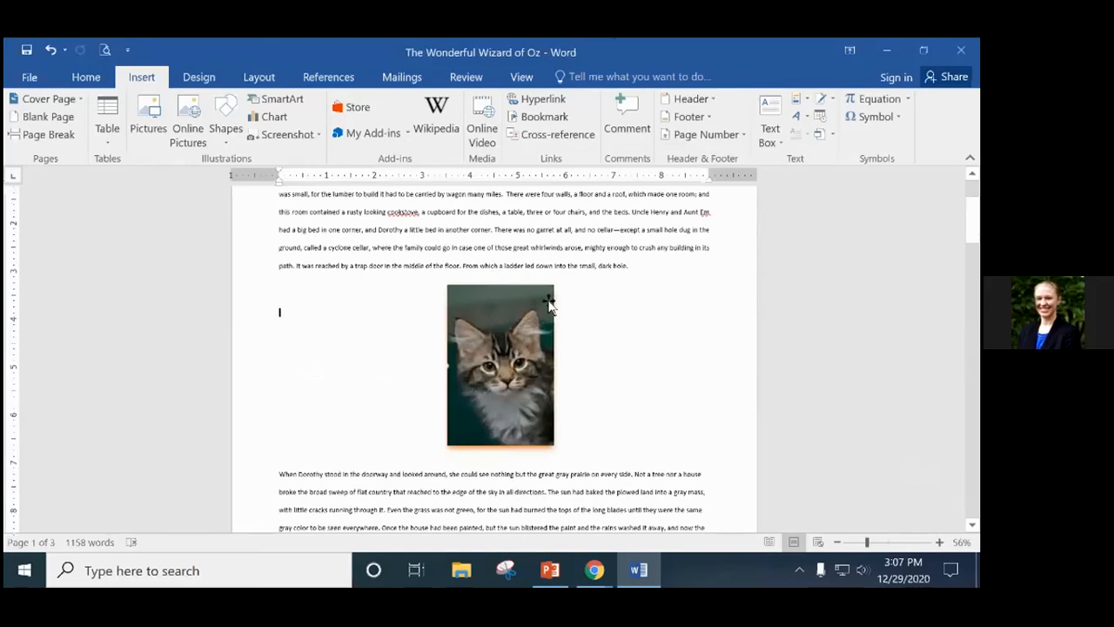
{"action": "left_click_drag", "start_coordinate": [531, 327], "coordinate": [362, 326]}
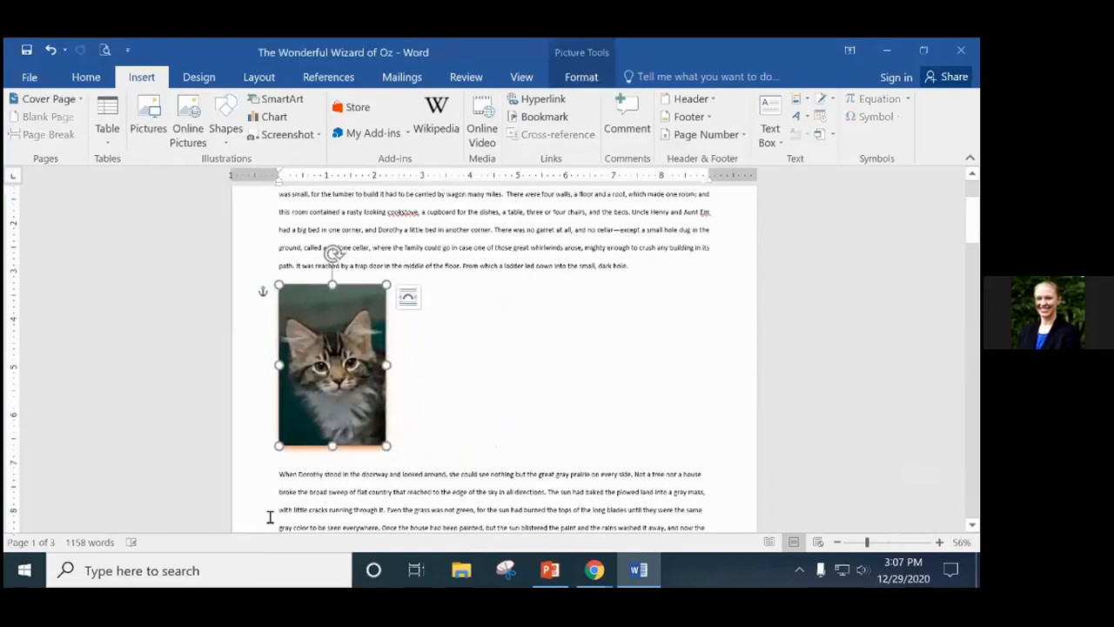
{"action": "left_click", "coordinate": [279, 475]}
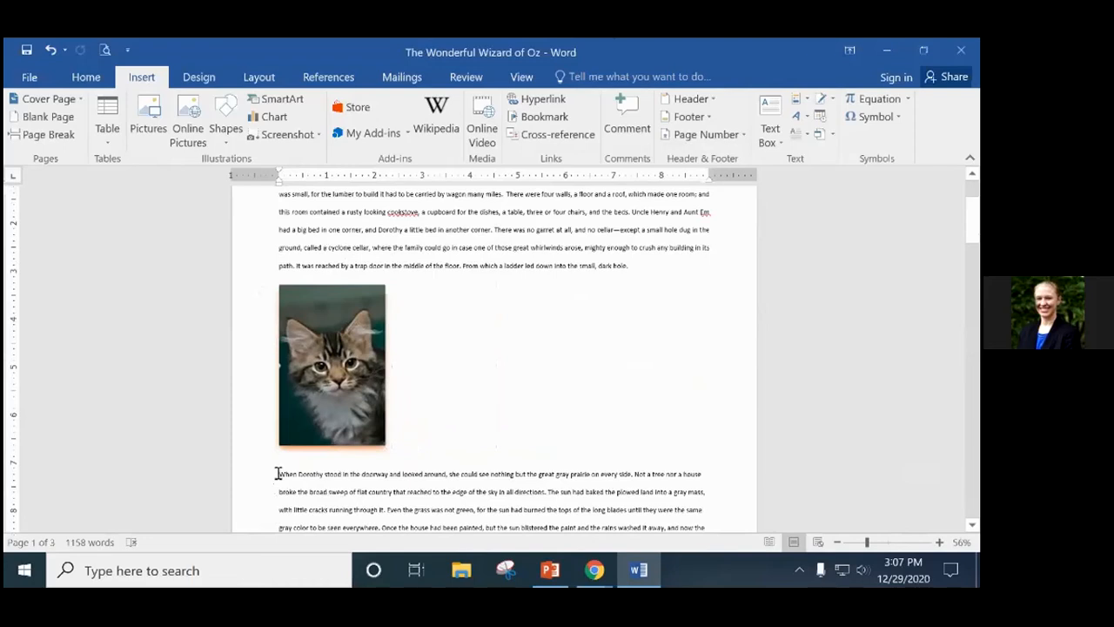
{"action": "key", "text": "BackSpace"}
{"action": "key", "text": "BackSpace"}
{"action": "key", "text": "BackSpace"}
{"action": "key", "text": "BackSpace"}
{"action": "key", "text": "BackSpace"}
{"action": "key", "text": "BackSpace"}
{"action": "key", "text": "BackSpace"}
{"action": "key", "text": "BackSpace"}
{"action": "key", "text": "BackSpace"}
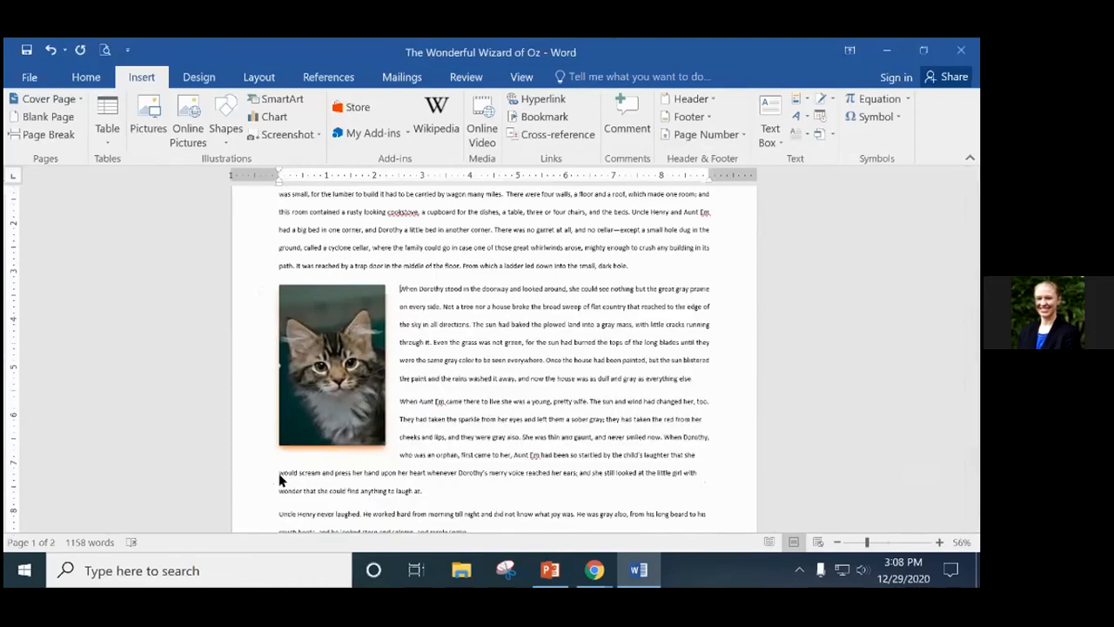
Nudge the cat picture slightly right and drag the cyclone quote box up beside 'Today, however'.
{"action": "scroll", "coordinate": [571, 421], "scroll_direction": "down", "scroll_amount": 5}
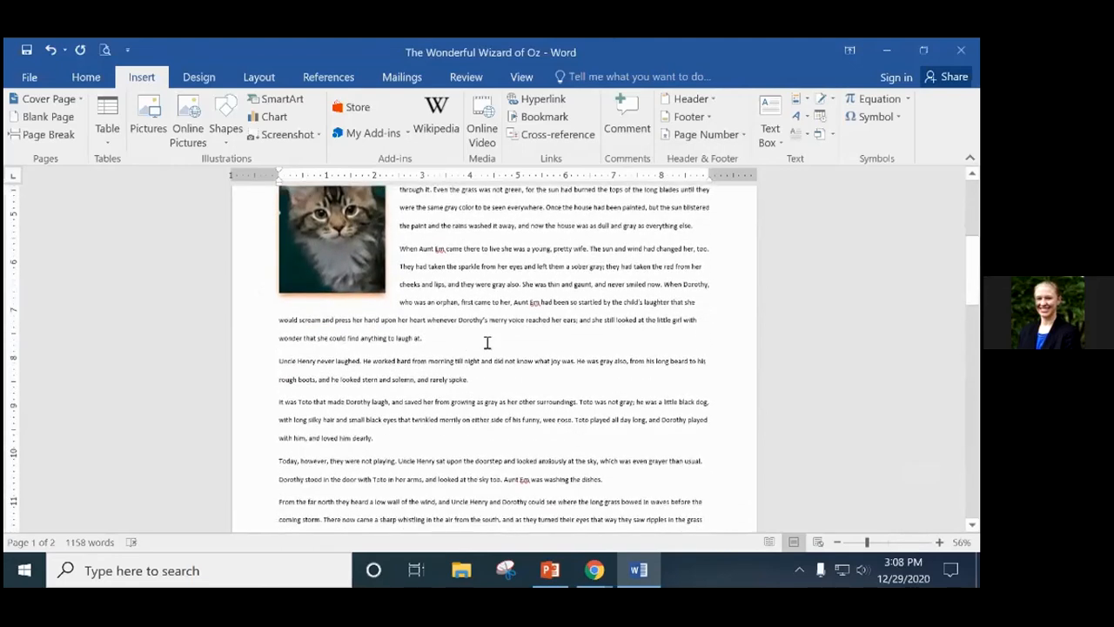
{"action": "scroll", "coordinate": [487, 343], "scroll_direction": "up", "scroll_amount": 5}
{"action": "left_click", "coordinate": [400, 290]}
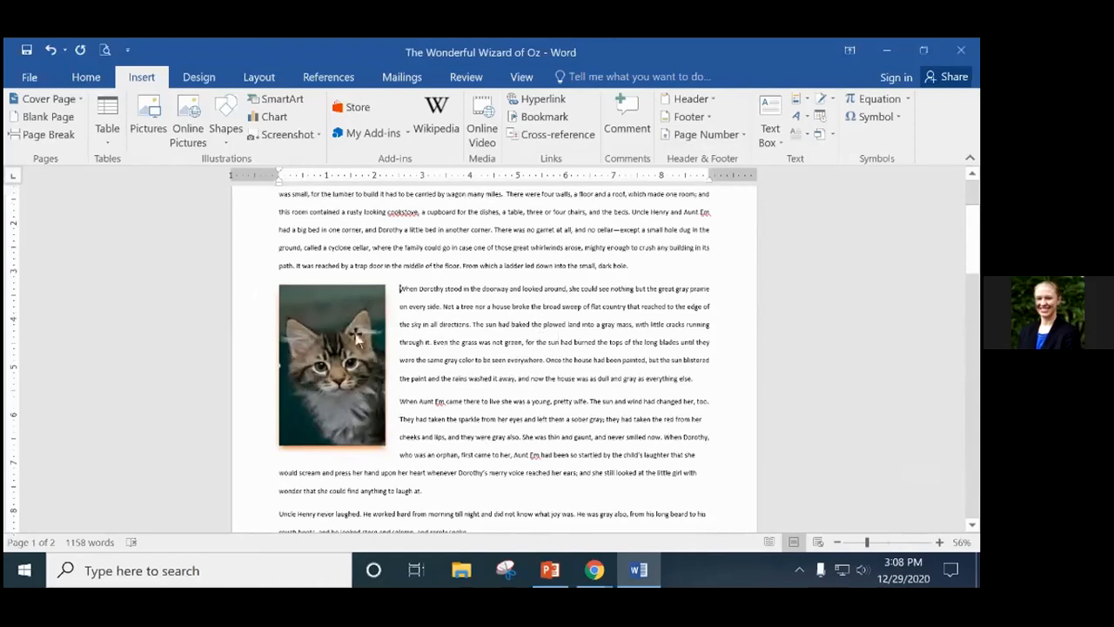
{"action": "mouse_move", "coordinate": [348, 333]}
{"action": "left_mouse_down"}
{"action": "mouse_move", "coordinate": [372, 332]}
{"action": "mouse_move", "coordinate": [351, 332]}
{"action": "left_mouse_up"}
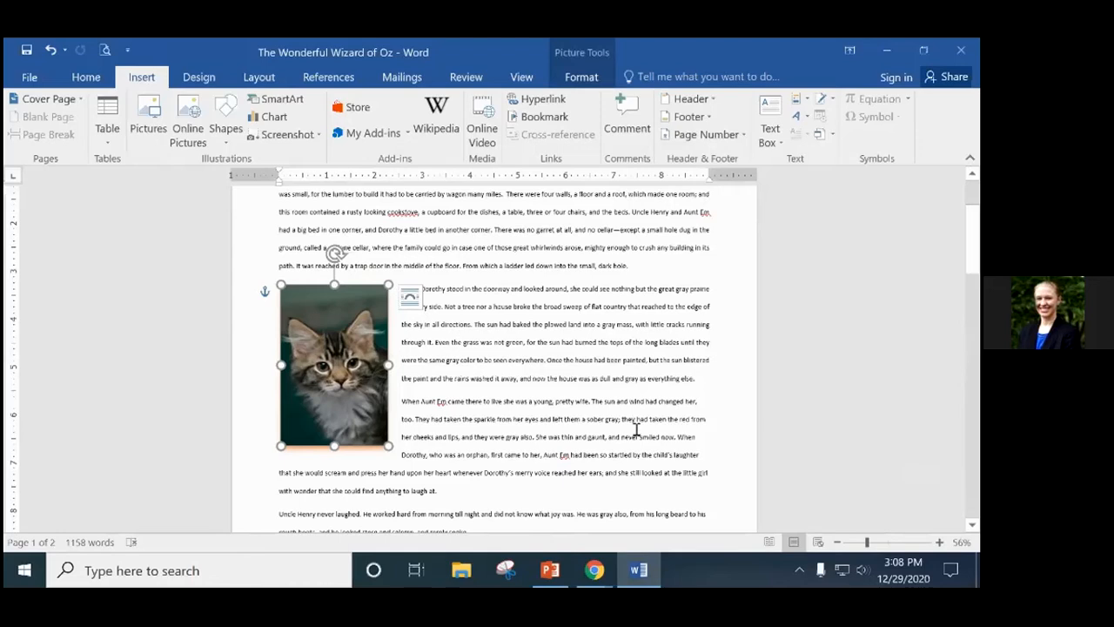
{"action": "scroll", "coordinate": [637, 430], "scroll_direction": "down", "scroll_amount": 5}
{"action": "left_click_drag", "start_coordinate": [458, 430], "coordinate": [549, 360]}
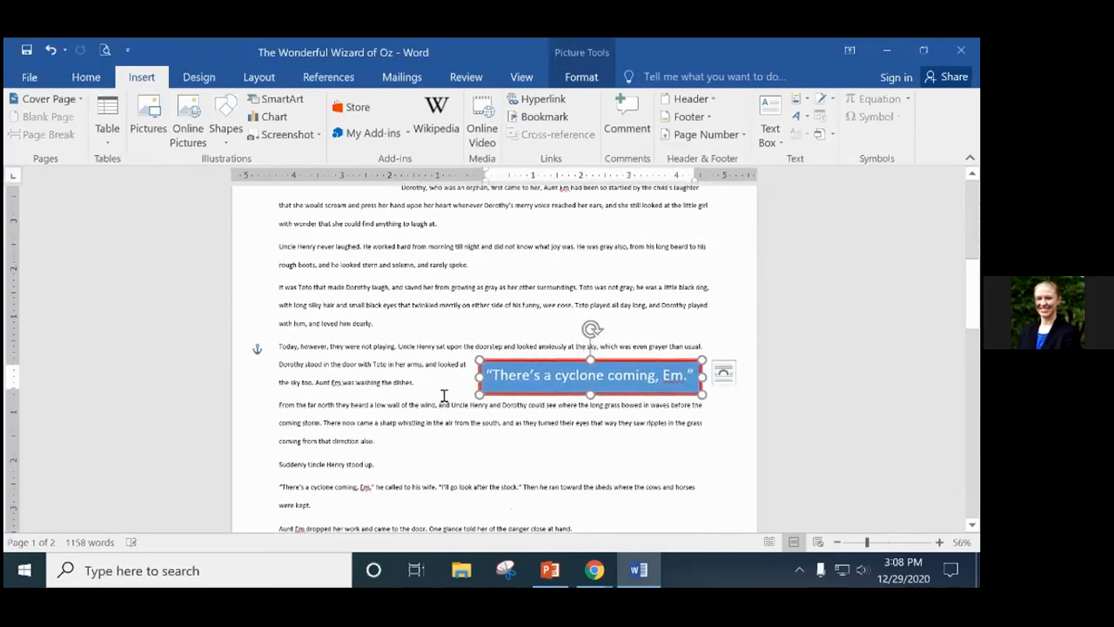
Add empty paragraphs after 'dishes.' and move the cyclone quote box below that line.
{"action": "left_click", "coordinate": [419, 387]}
{"action": "key", "text": "Return"}
{"action": "key", "text": "Return"}
{"action": "key", "text": "Return"}
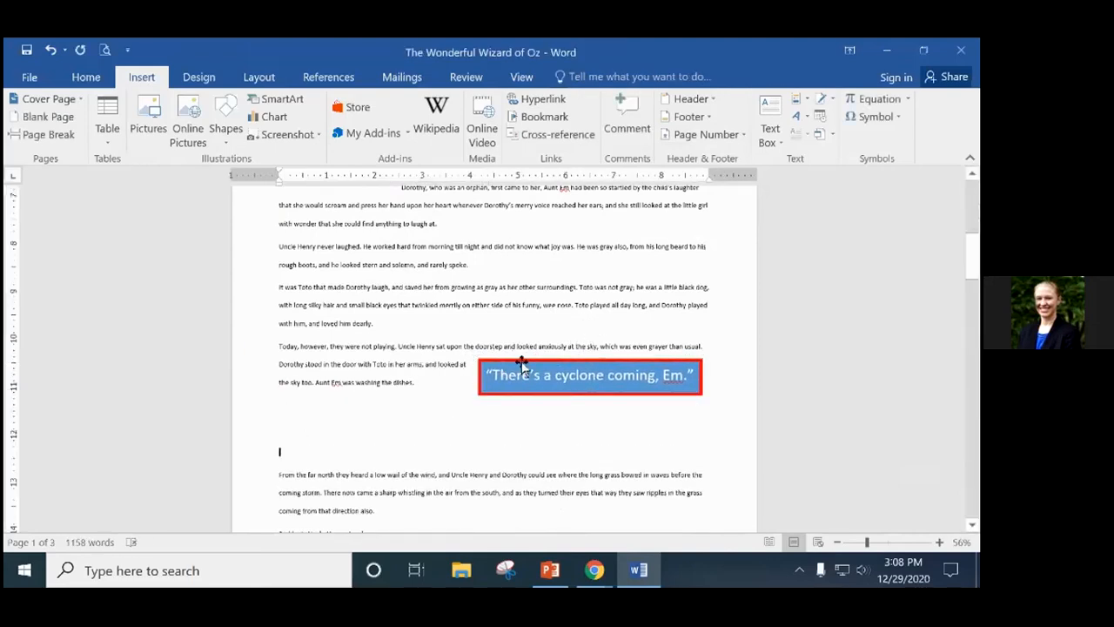
{"action": "left_click", "coordinate": [573, 361]}
{"action": "mouse_move", "coordinate": [574, 364]}
{"action": "left_mouse_down"}
{"action": "mouse_move", "coordinate": [530, 398]}
{"action": "mouse_move", "coordinate": [479, 397]}
{"action": "mouse_move", "coordinate": [482, 385]}
{"action": "left_mouse_up"}
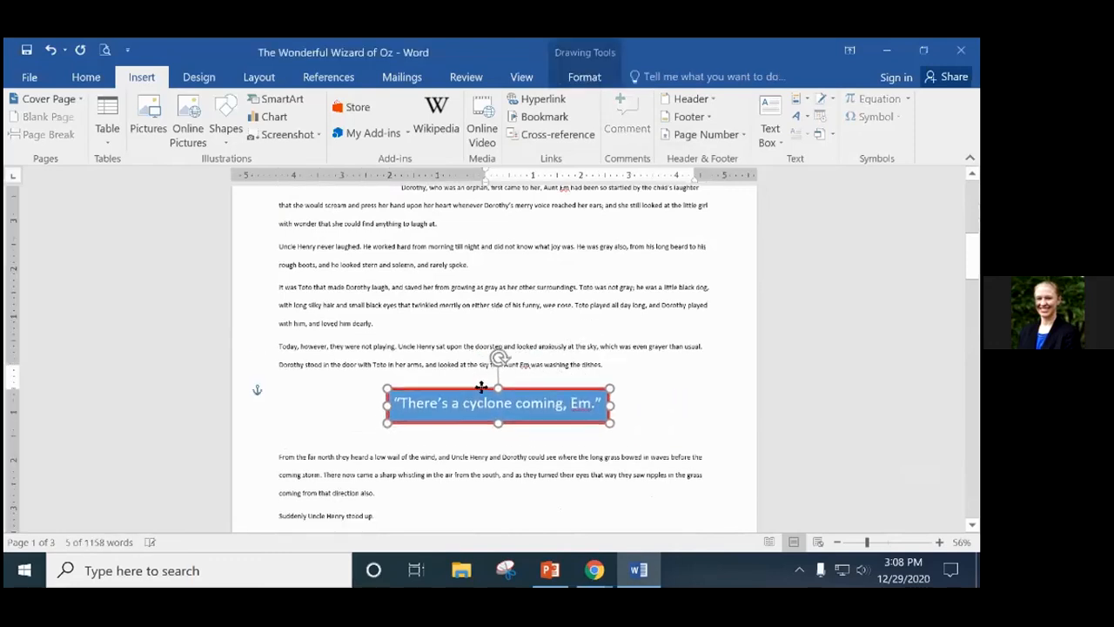
{"action": "left_click", "coordinate": [674, 415]}
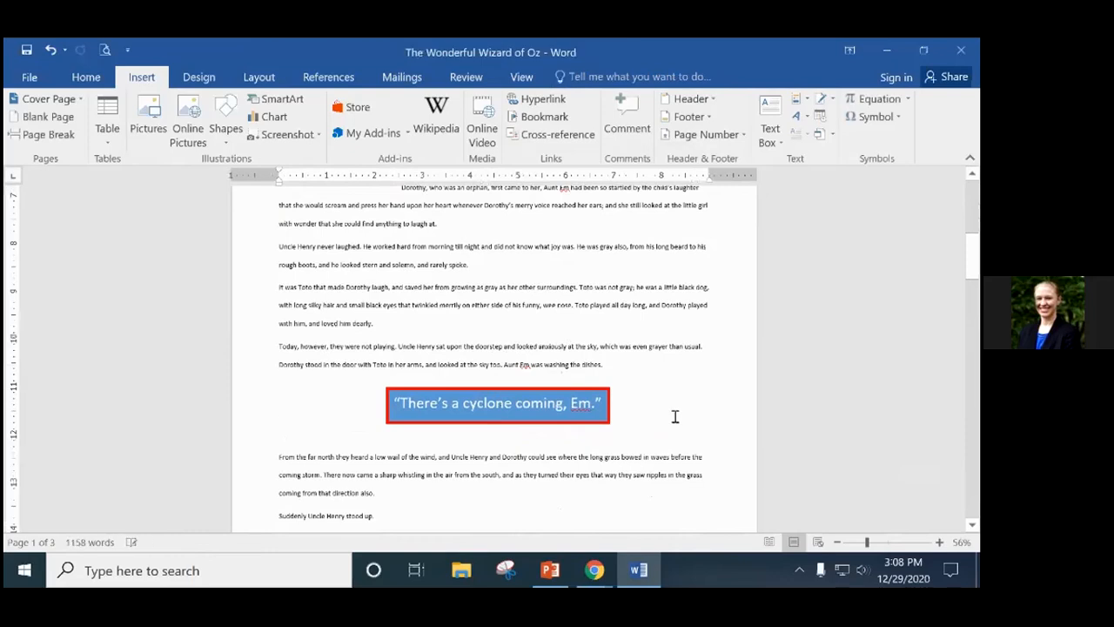
Type test text 'hjhkhasd' and 'asdf' beside the box, then restore 'ro' in 'From'.
{"action": "type", "text": "hjhkh"}
{"action": "type", "text": "asd"}
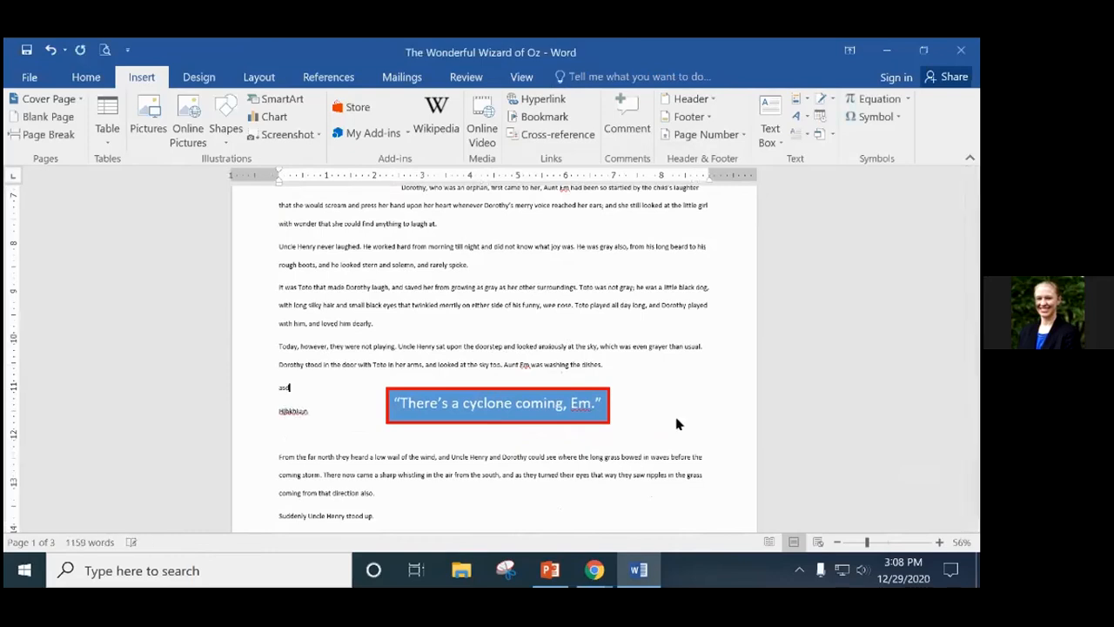
{"action": "key", "text": "Down"}
{"action": "type", "text": "asdf"}
{"action": "key", "text": "Down"}
{"action": "type", "text": "asdf"}
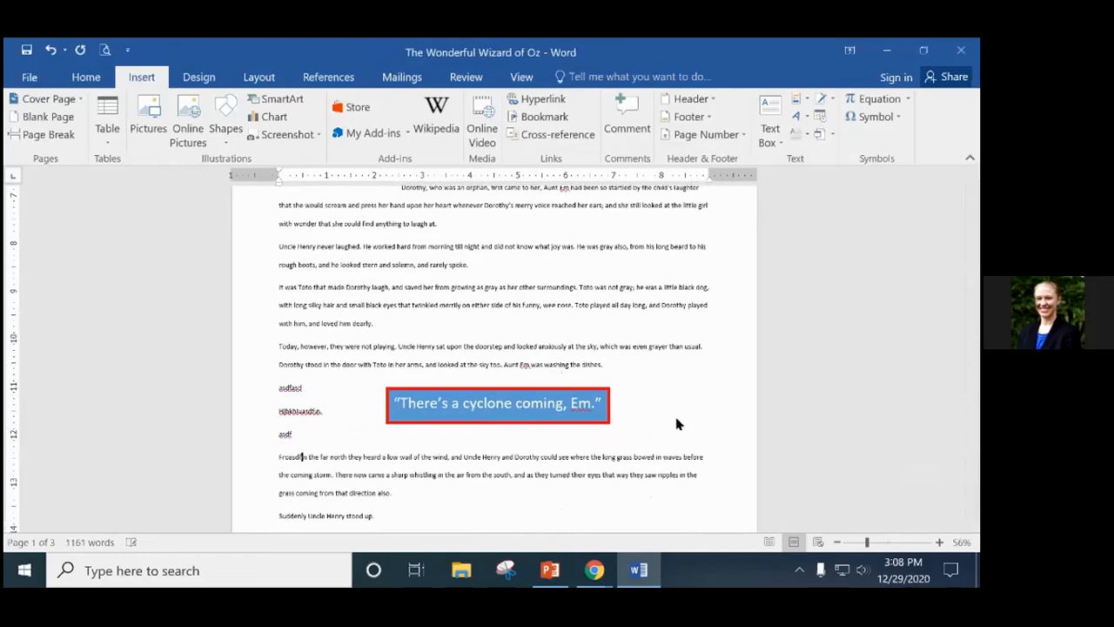
{"action": "key", "text": "BackSpace"}
{"action": "key", "text": "BackSpace"}
{"action": "key", "text": "BackSpace"}
{"action": "key", "text": "BackSpace"}
{"action": "key", "text": "BackSpace"}
{"action": "key", "text": "BackSpace"}
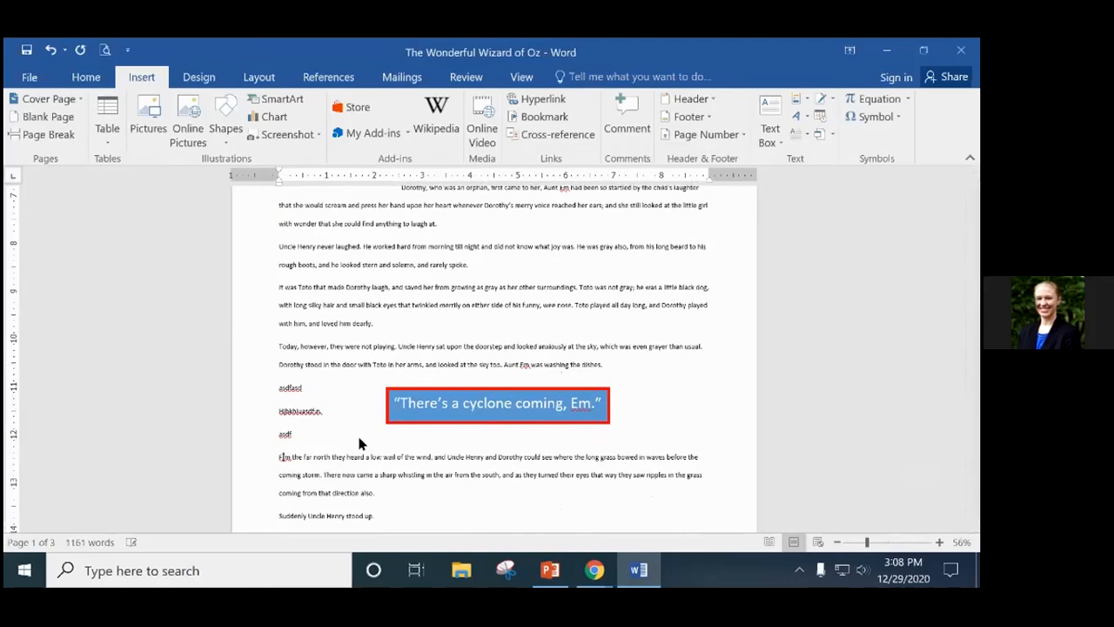
{"action": "type", "text": "ro"}
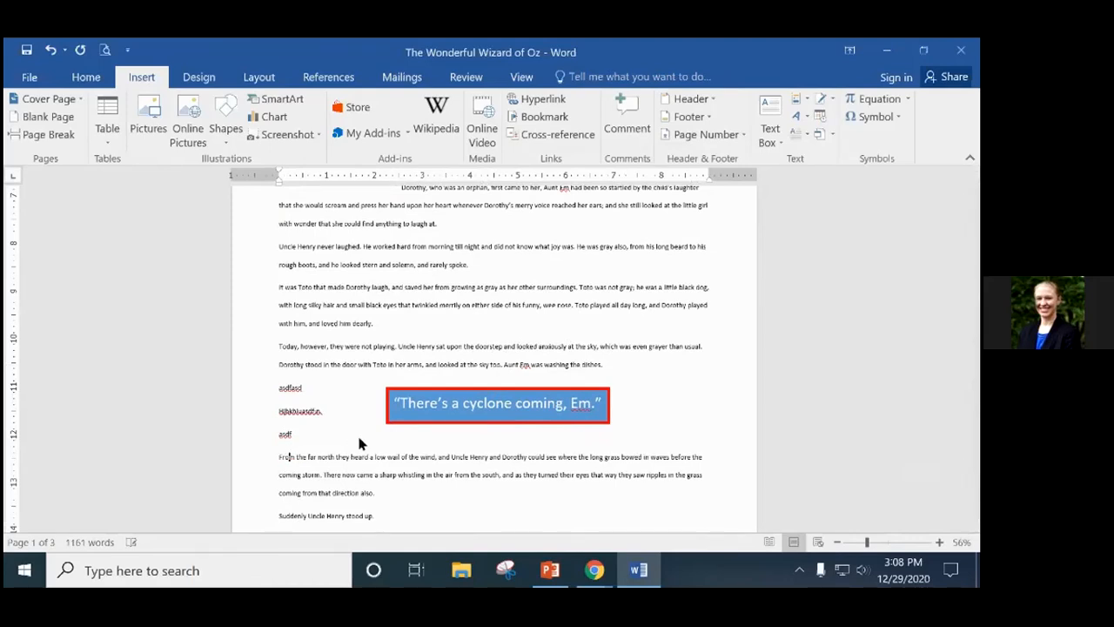
Delete the test text and keep one blank line beside the quote box.
{"action": "left_click_drag", "start_coordinate": [300, 438], "coordinate": [303, 389]}
{"action": "key", "text": "BackSpace"}
{"action": "key", "text": "Return"}
{"action": "key", "text": "BackSpace"}
{"action": "key", "text": "BackSpace"}
{"action": "key", "text": "BackSpace"}
{"action": "key", "text": "BackSpace"}
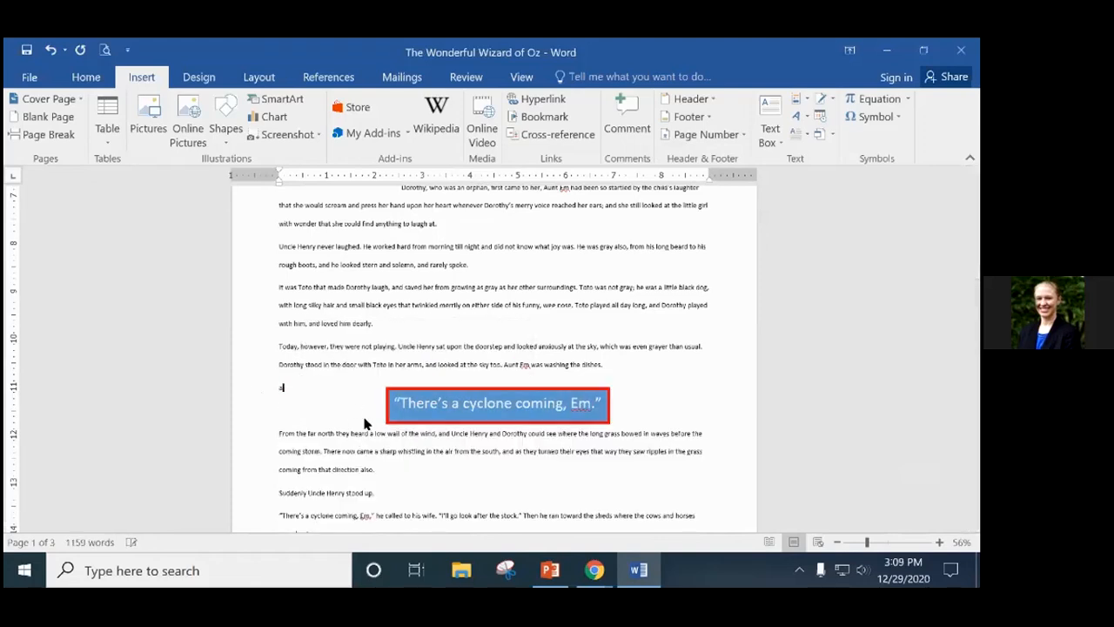
{"action": "key", "text": "BackSpace"}
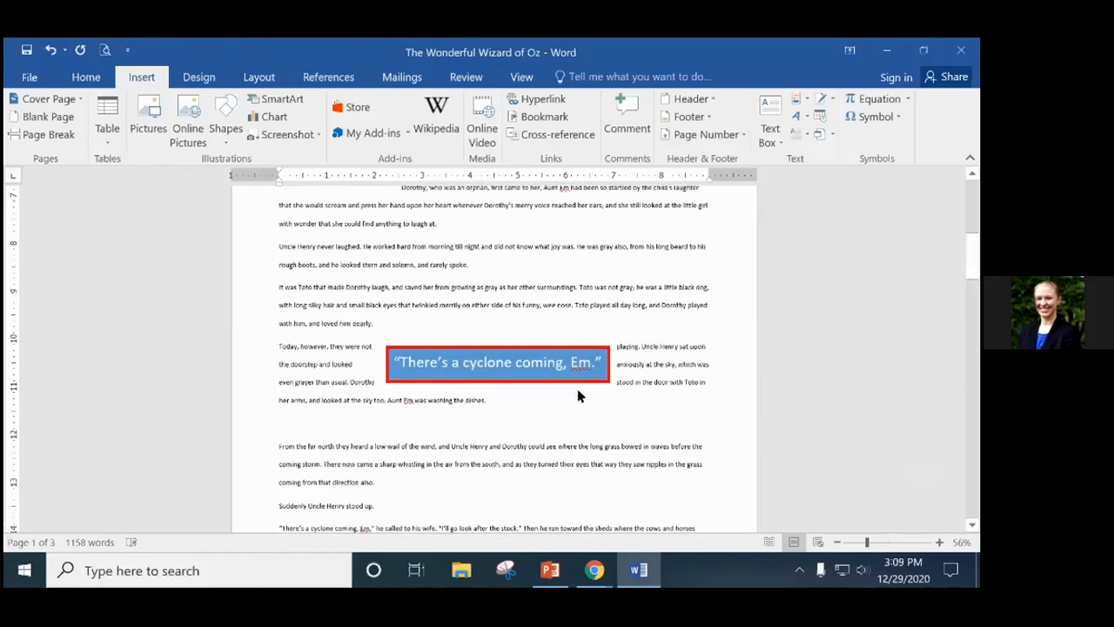
{"action": "key", "text": "Return"}
Check the 'From the far north' paragraph text beside the quote box, then redo the last edit.
{"action": "mouse_move", "coordinate": [609, 364]}
{"action": "left_mouse_down"}
{"action": "mouse_move", "coordinate": [505, 369]}
{"action": "mouse_move", "coordinate": [599, 347]}
{"action": "left_mouse_up"}
{"action": "left_click", "coordinate": [402, 452]}
{"action": "left_click_drag", "start_coordinate": [387, 434], "coordinate": [278, 368]}
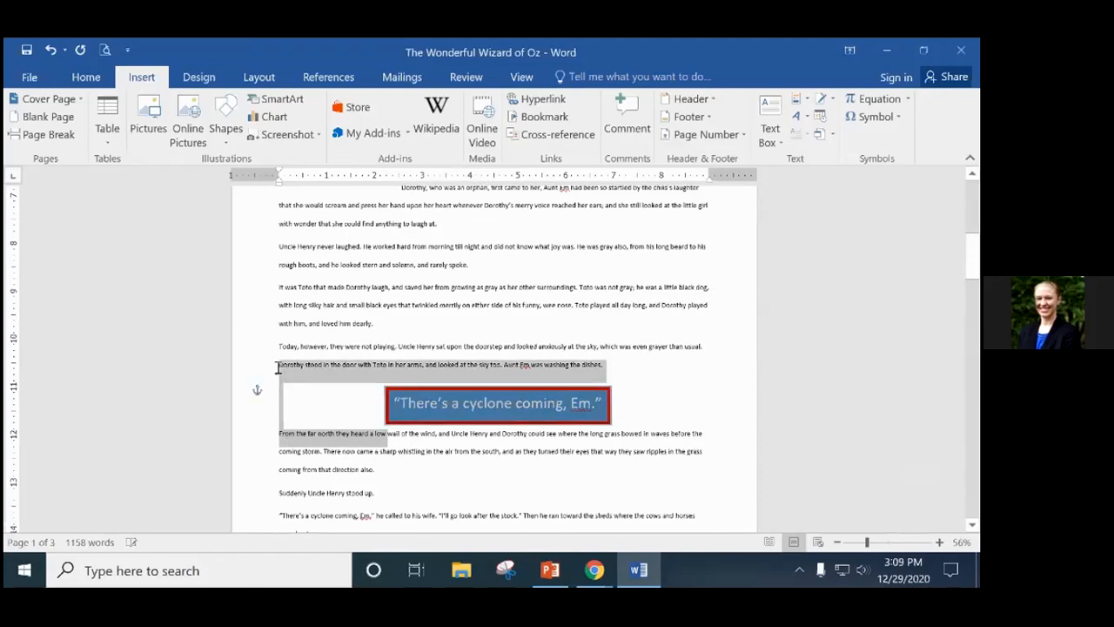
{"action": "left_click_drag", "start_coordinate": [278, 369], "coordinate": [296, 433]}
{"action": "left_click", "coordinate": [654, 426]}
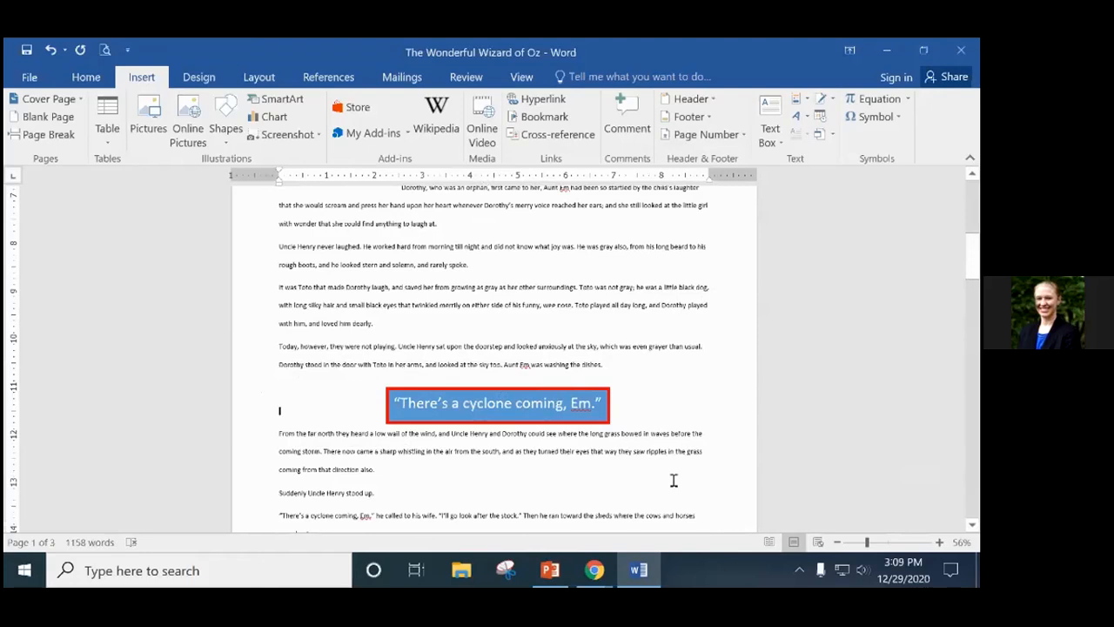
{"action": "key", "text": "ctrl+y"}
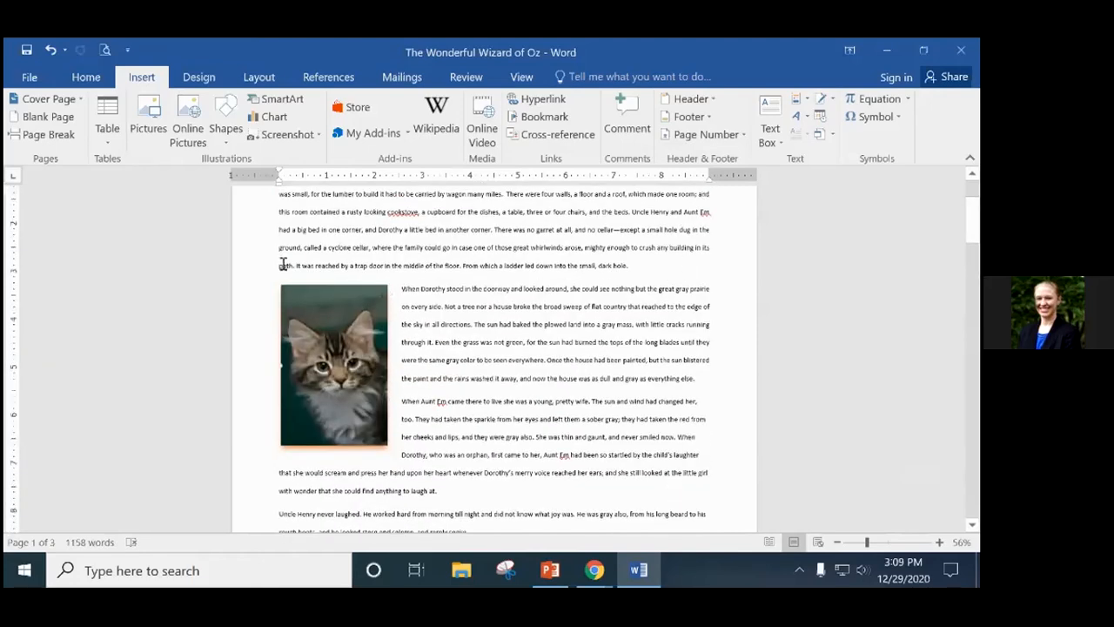
{"action": "left_click_drag", "start_coordinate": [279, 265], "coordinate": [714, 458]}
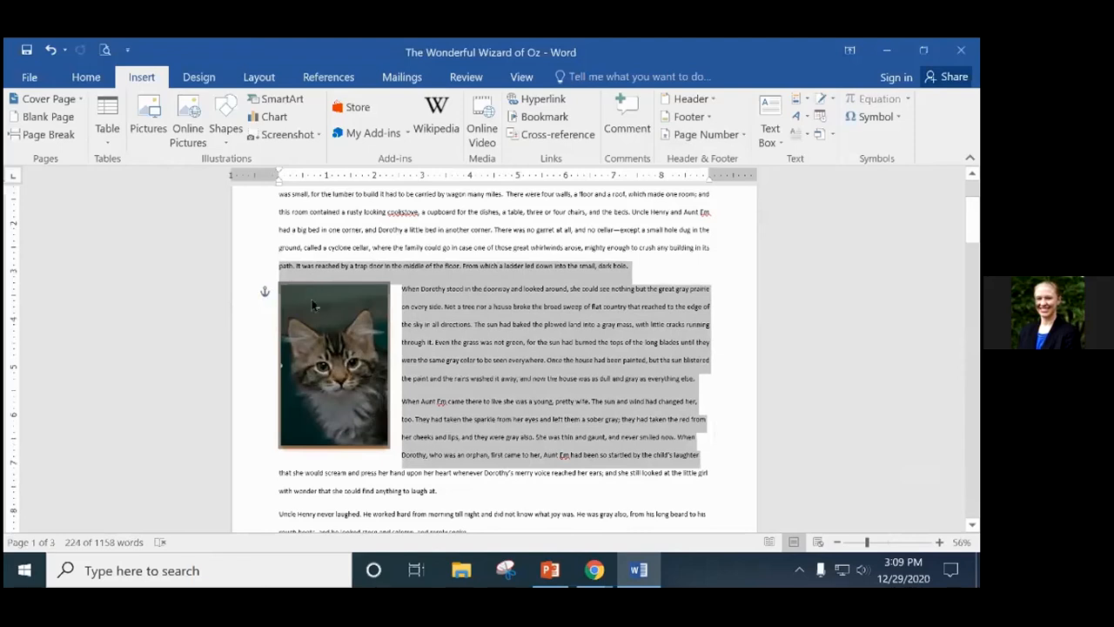
{"action": "mouse_move", "coordinate": [264, 292]}
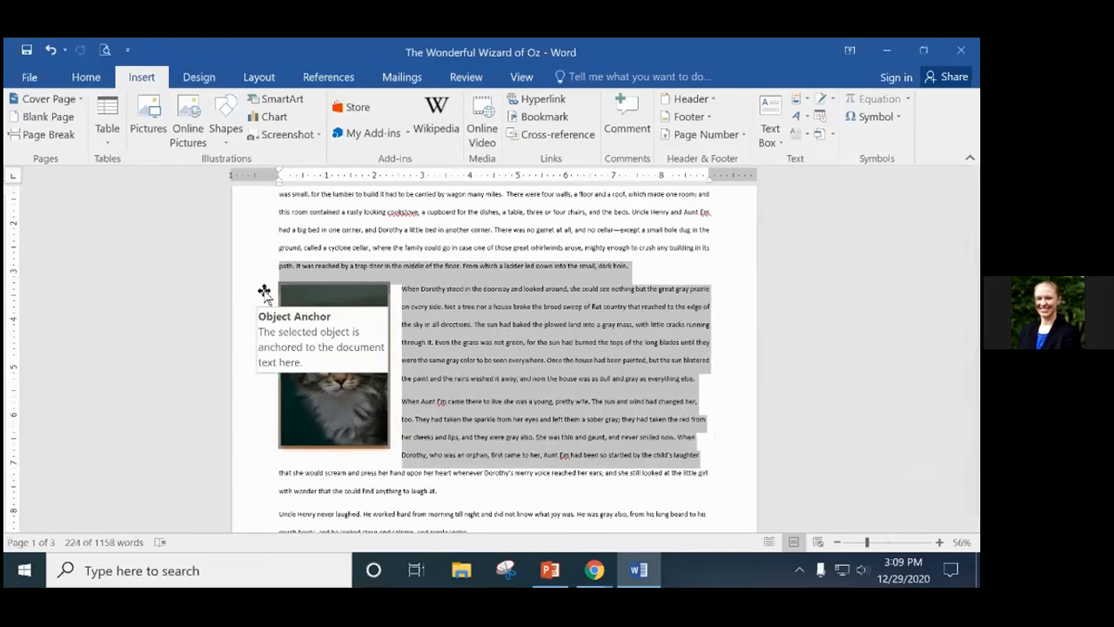
{"action": "mouse_move", "coordinate": [342, 324]}
{"action": "left_mouse_down"}
{"action": "mouse_move", "coordinate": [509, 328]}
{"action": "mouse_move", "coordinate": [347, 324]}
{"action": "left_mouse_up"}
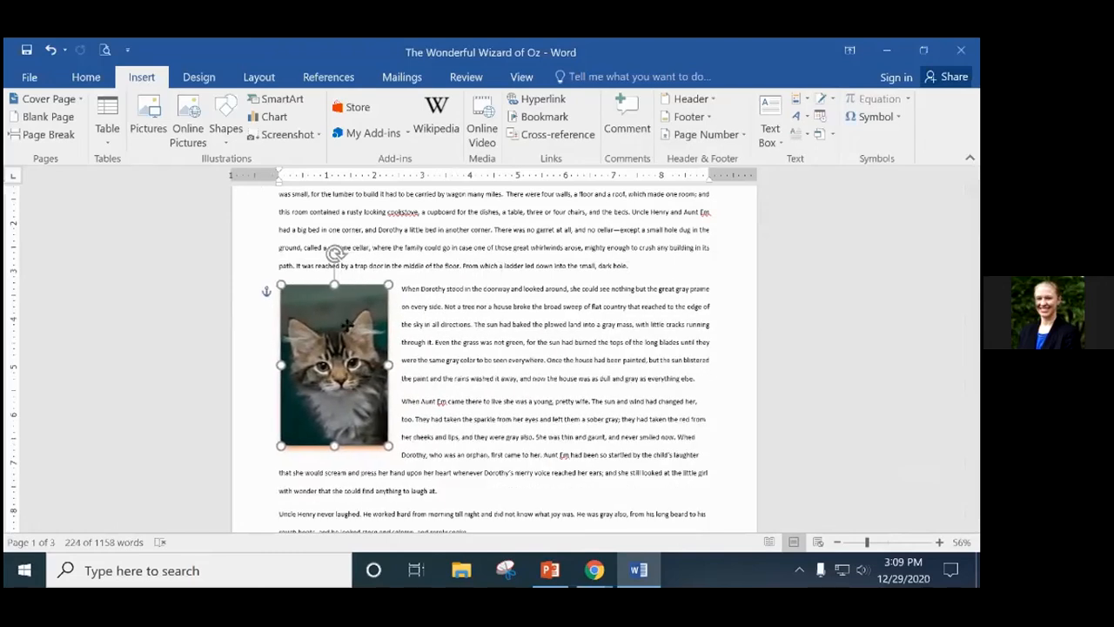
{"action": "left_click", "coordinate": [714, 281]}
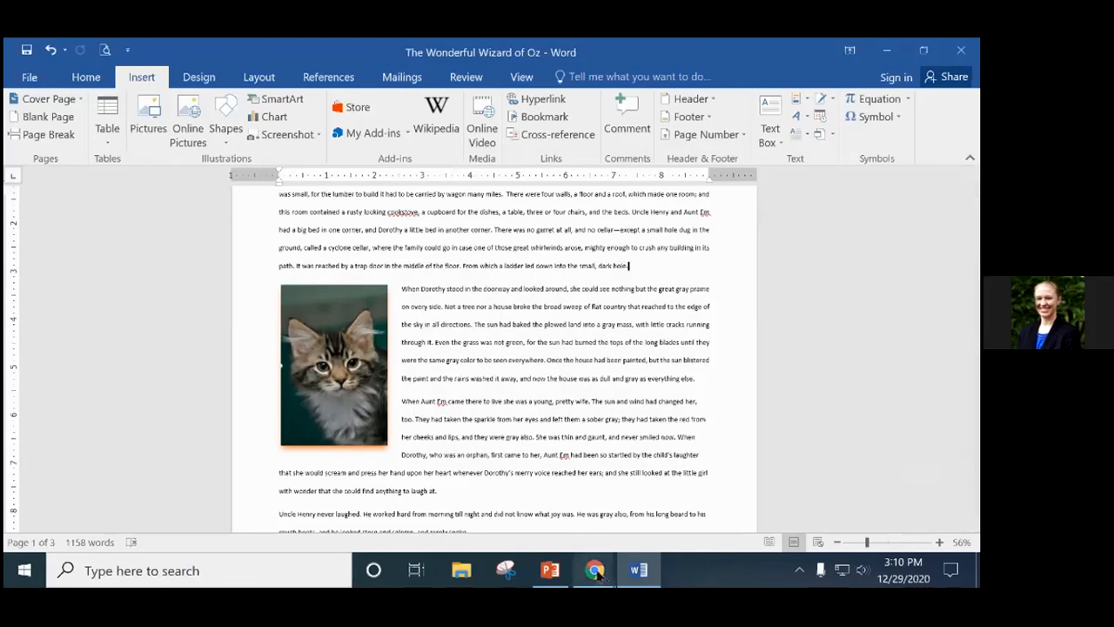
Switch to the Zoom webinar window and stop sharing the Word document.
{"action": "mouse_move", "coordinate": [594, 570]}
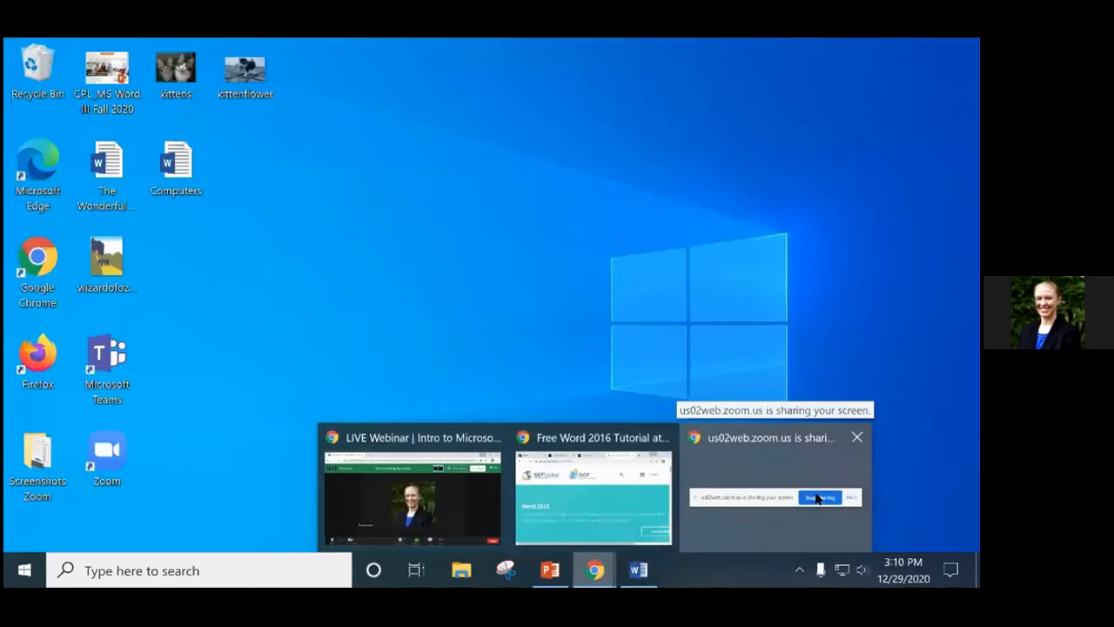
{"action": "left_click", "coordinate": [806, 500]}
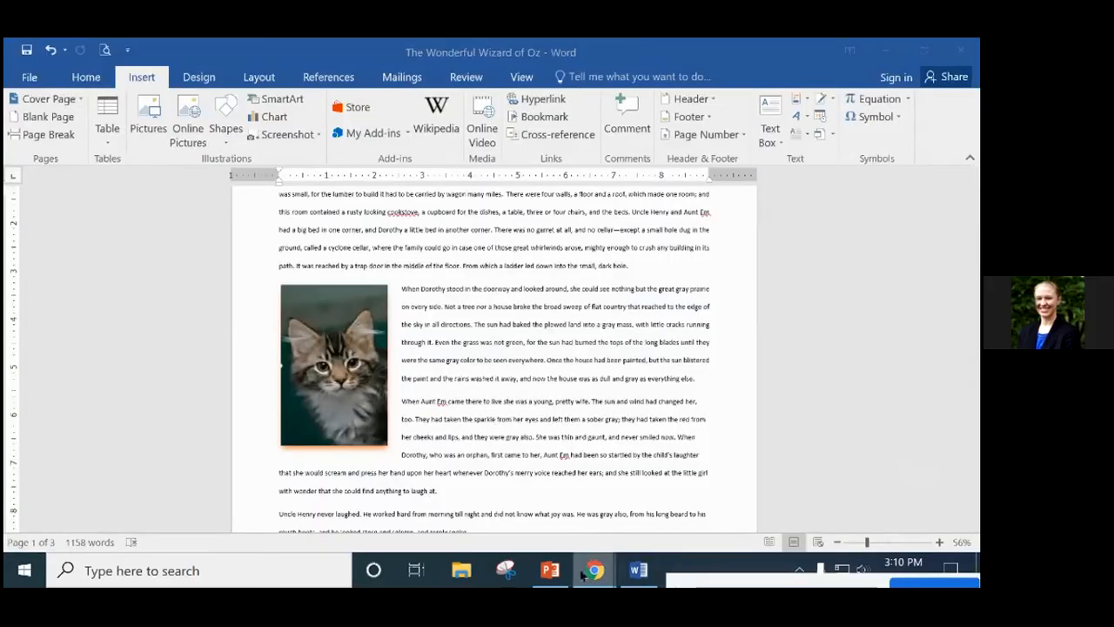
{"action": "mouse_move", "coordinate": [594, 570]}
{"action": "left_click", "coordinate": [439, 497]}
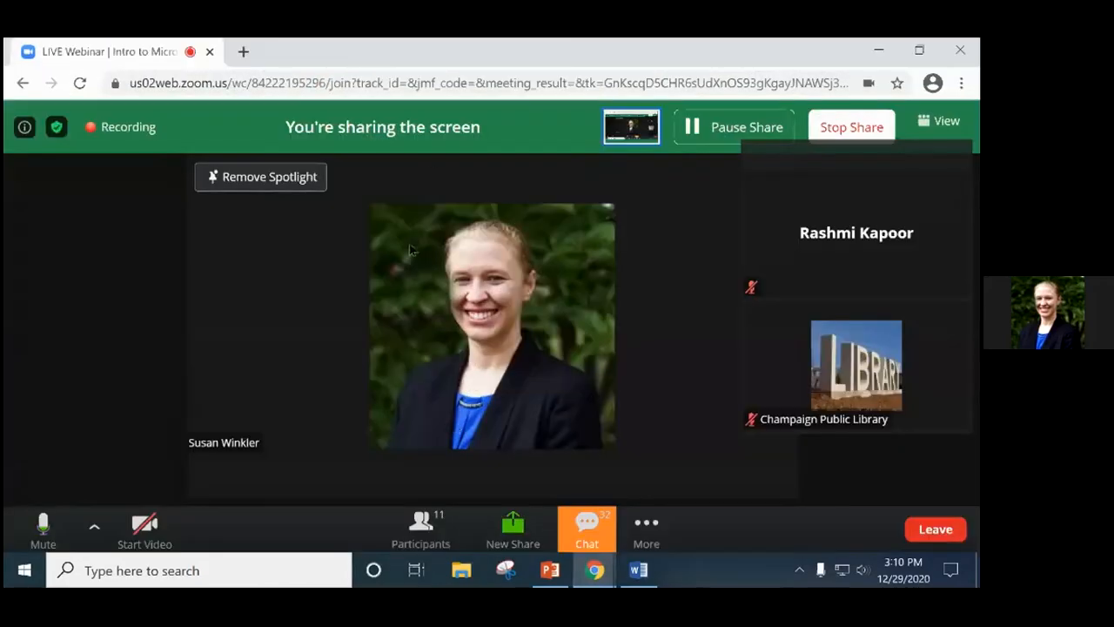
{"action": "left_click", "coordinate": [845, 127]}
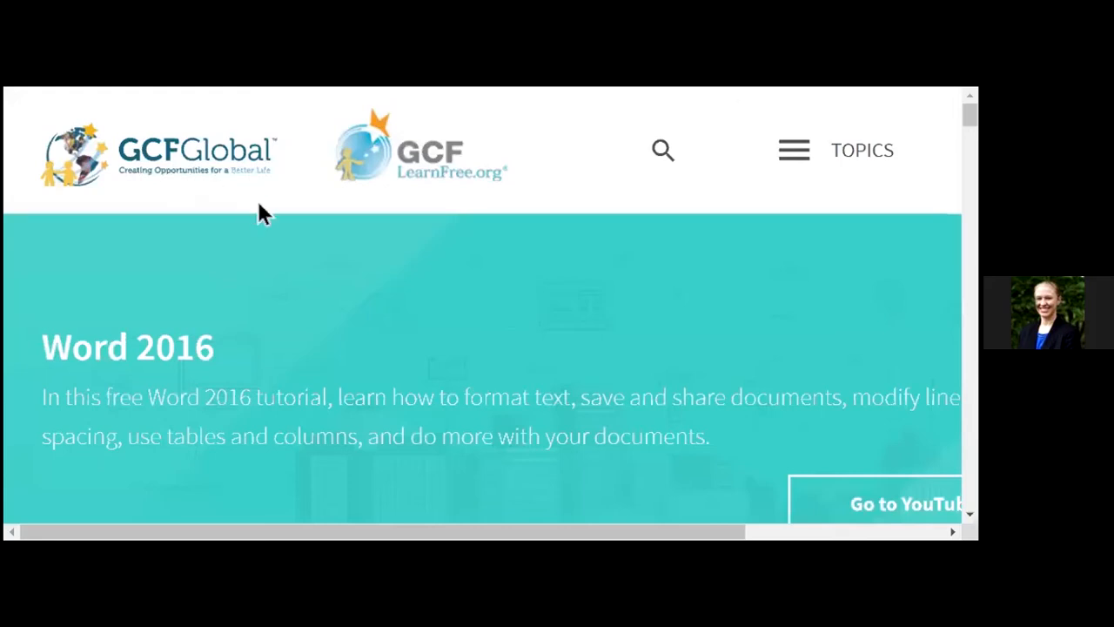
Scroll the Word 2016 course page down to lesson 18, Pictures and Text Wrapping.
{"action": "scroll", "coordinate": [507, 295], "scroll_direction": "down", "scroll_amount": 2}
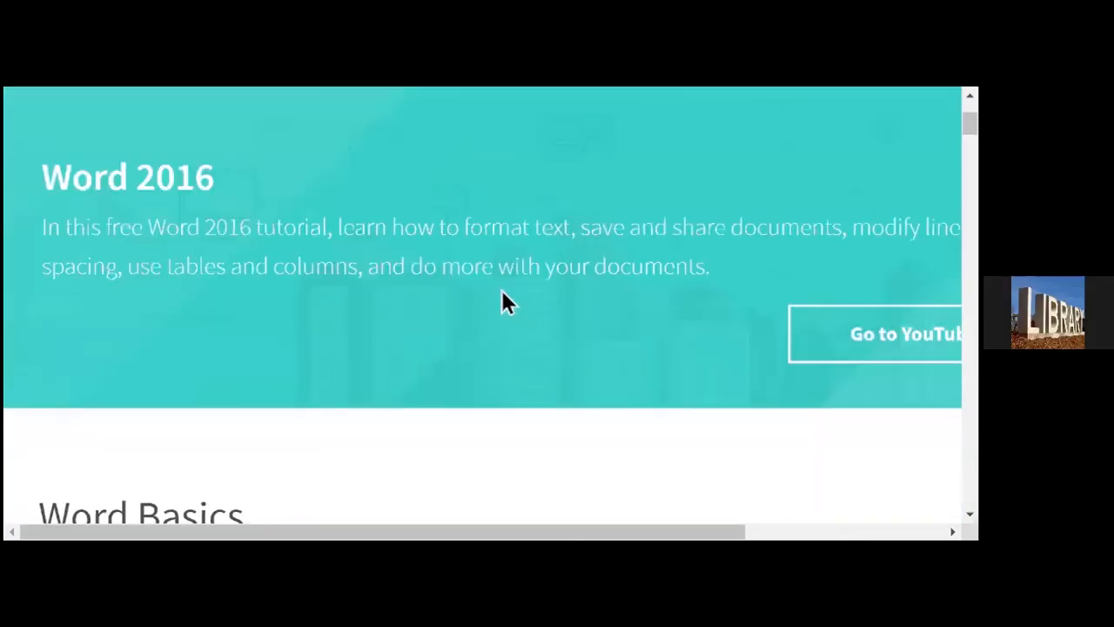
{"action": "scroll", "coordinate": [501, 290], "scroll_direction": "up", "scroll_amount": 2}
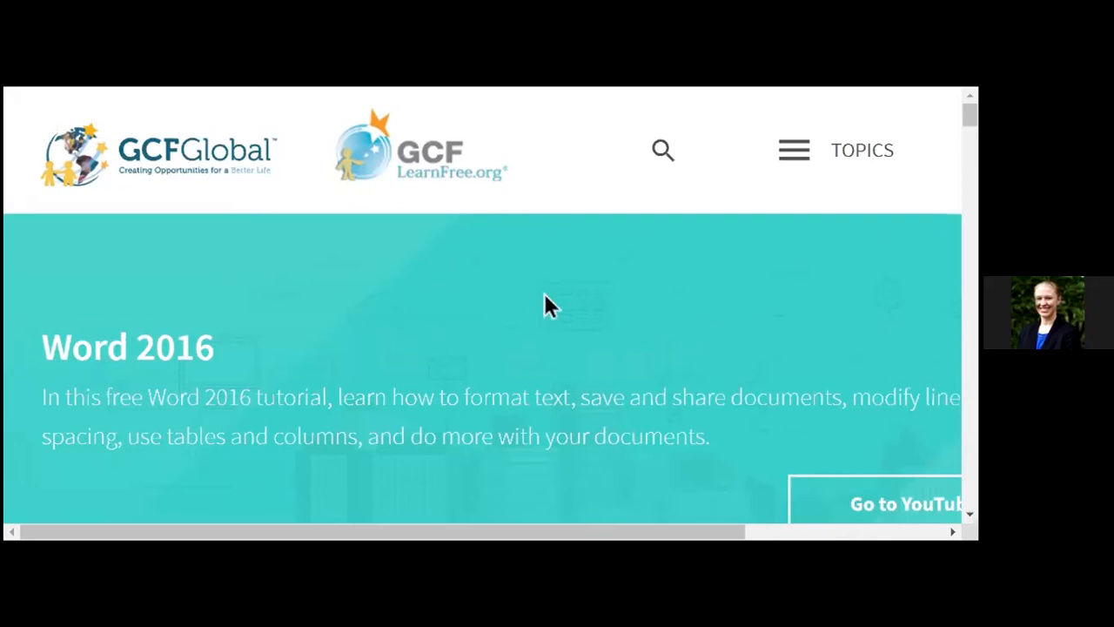
{"action": "scroll", "coordinate": [545, 296], "scroll_direction": "down", "scroll_amount": 2}
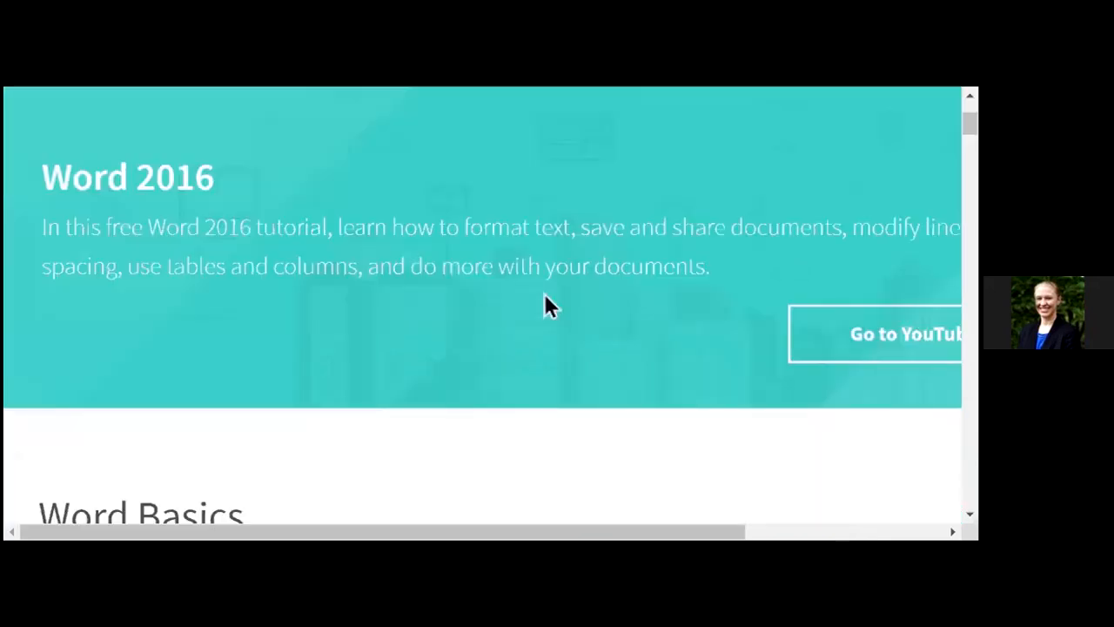
{"action": "scroll", "coordinate": [546, 303], "scroll_direction": "down", "scroll_amount": 4}
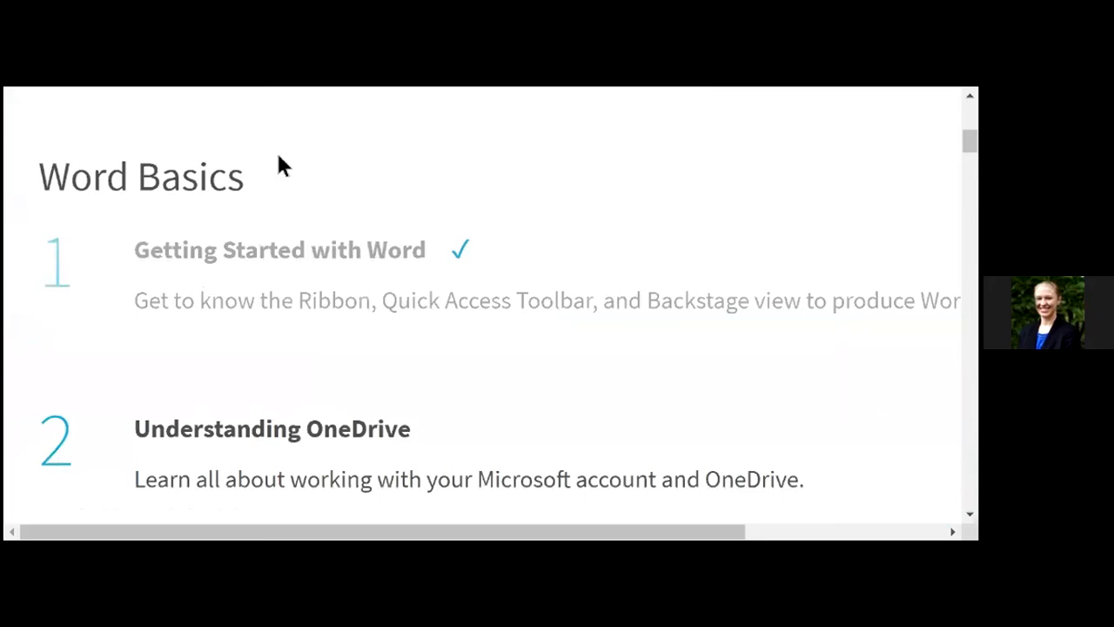
{"action": "scroll", "coordinate": [531, 292], "scroll_direction": "down", "scroll_amount": 4}
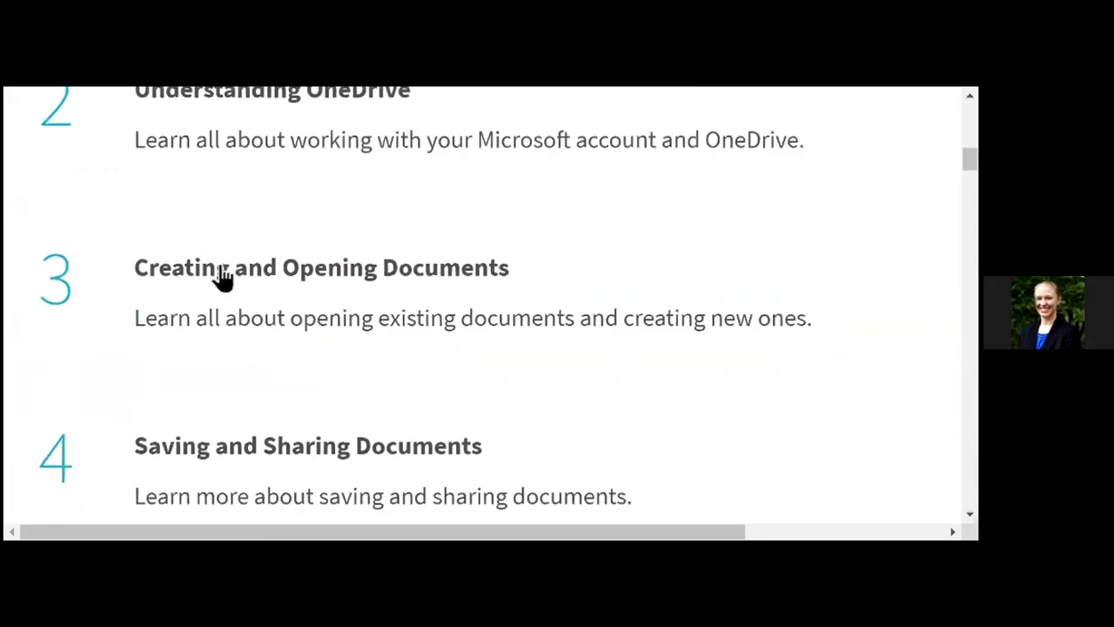
{"action": "scroll", "coordinate": [731, 321], "scroll_direction": "down", "scroll_amount": 4}
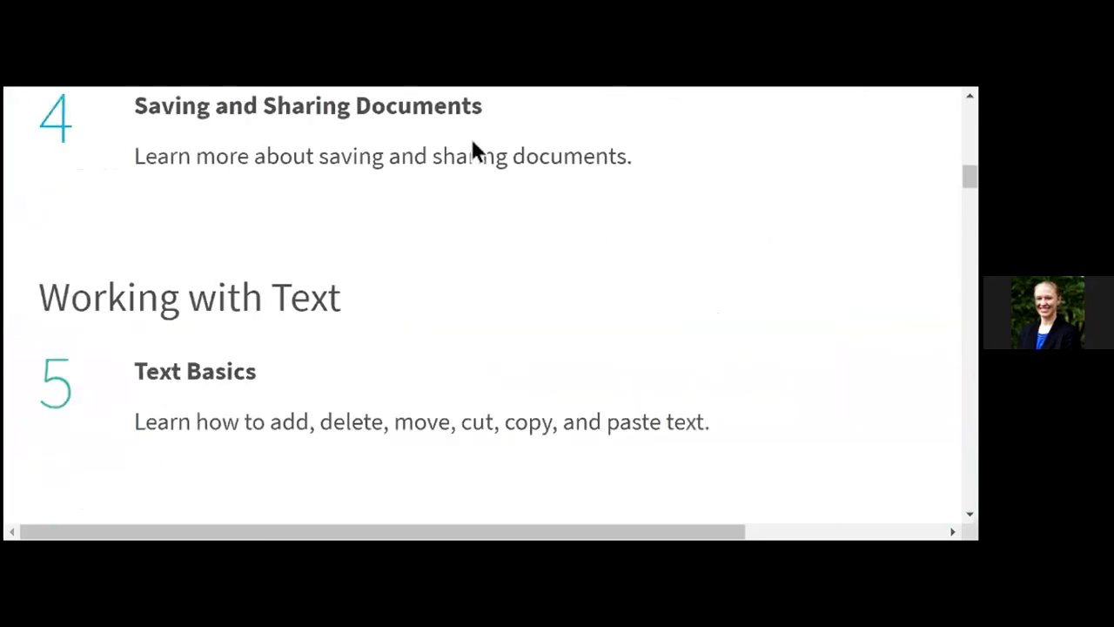
{"action": "scroll", "coordinate": [483, 322], "scroll_direction": "down", "scroll_amount": 2}
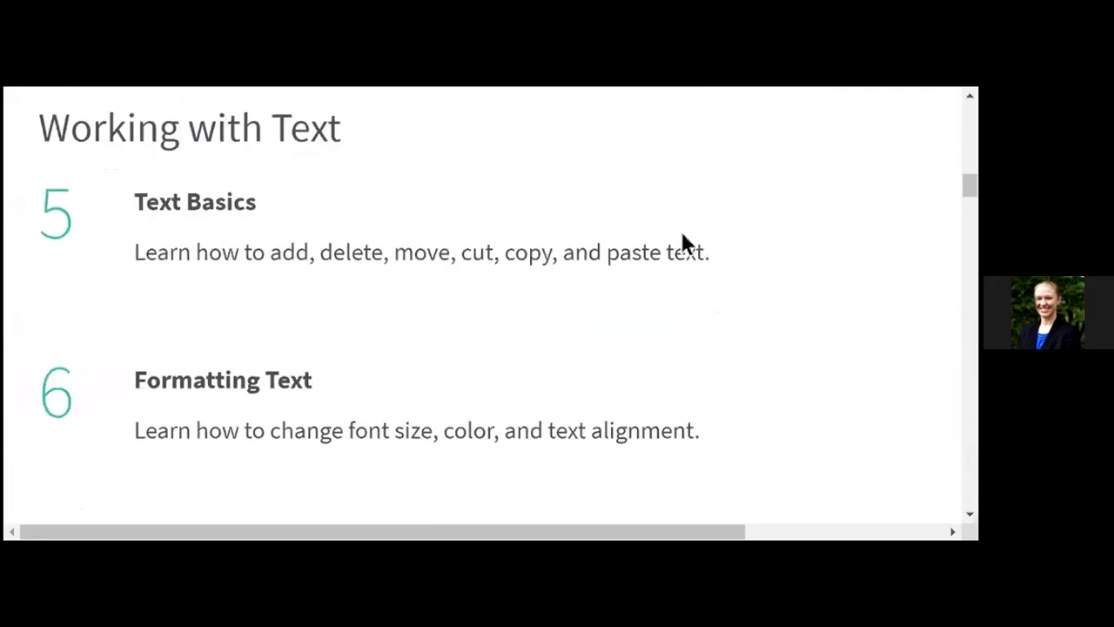
{"action": "scroll", "coordinate": [675, 422], "scroll_direction": "down", "scroll_amount": 2}
{"action": "scroll", "coordinate": [691, 423], "scroll_direction": "down", "scroll_amount": 4}
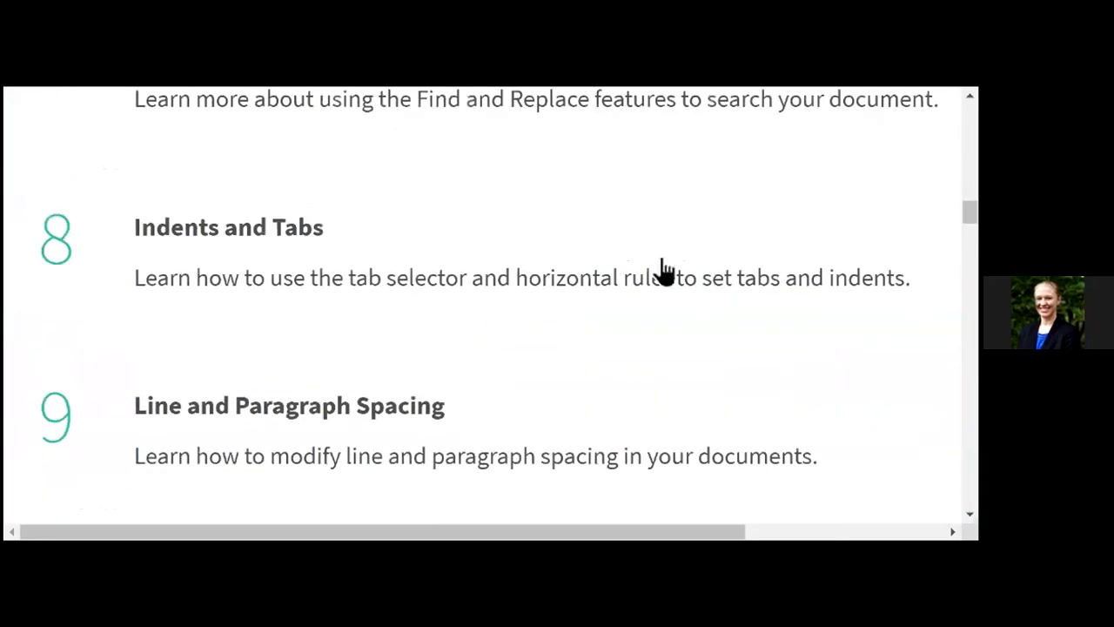
{"action": "scroll", "coordinate": [638, 326], "scroll_direction": "down", "scroll_amount": 4}
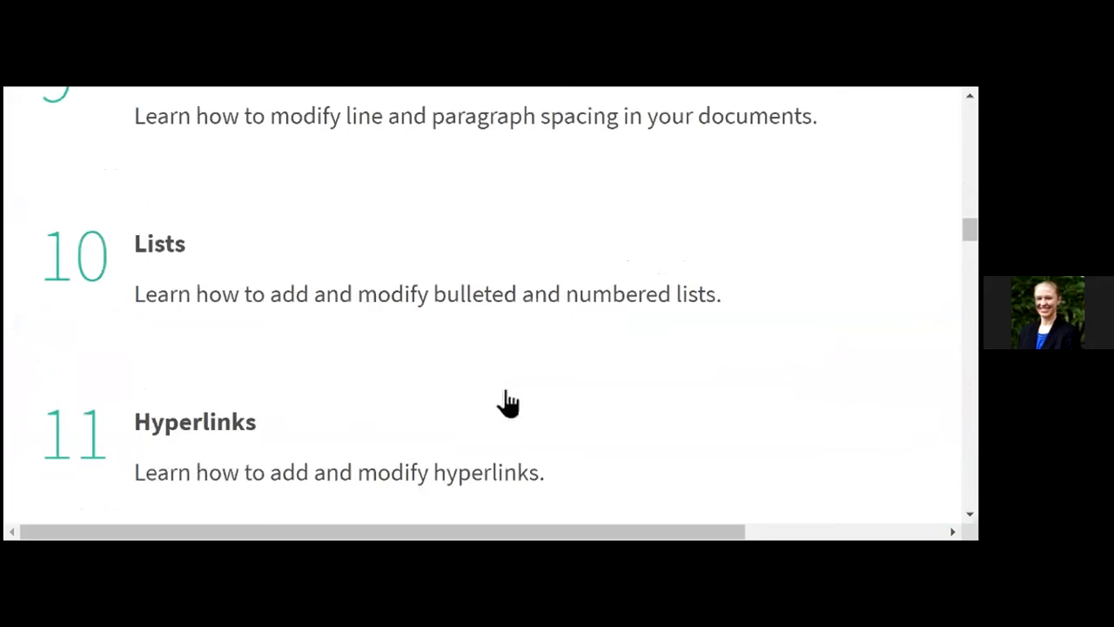
{"action": "scroll", "coordinate": [505, 403], "scroll_direction": "down", "scroll_amount": 4}
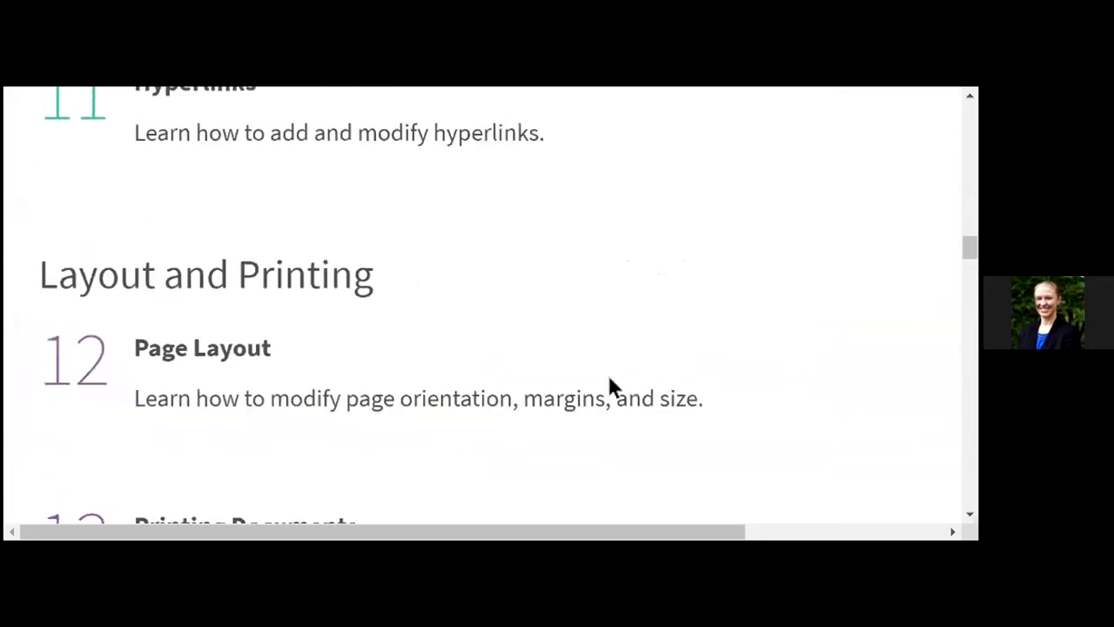
{"action": "scroll", "coordinate": [754, 366], "scroll_direction": "down", "scroll_amount": 3}
{"action": "scroll", "coordinate": [756, 365], "scroll_direction": "down", "scroll_amount": 9}
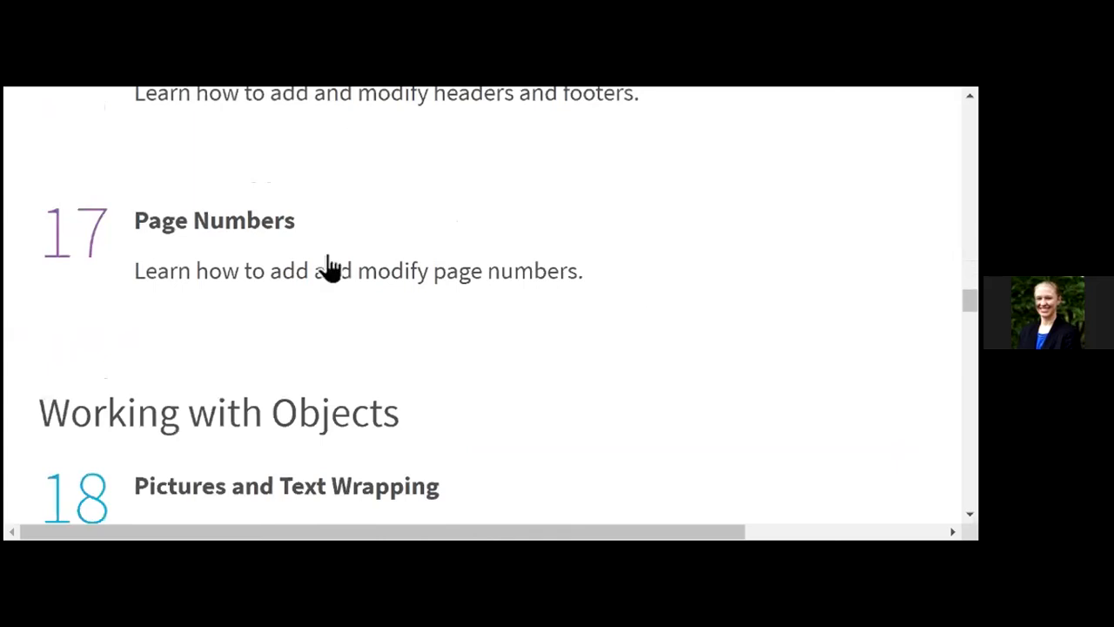
{"action": "scroll", "coordinate": [827, 364], "scroll_direction": "down", "scroll_amount": 2}
{"action": "scroll", "coordinate": [824, 361], "scroll_direction": "down", "scroll_amount": 2}
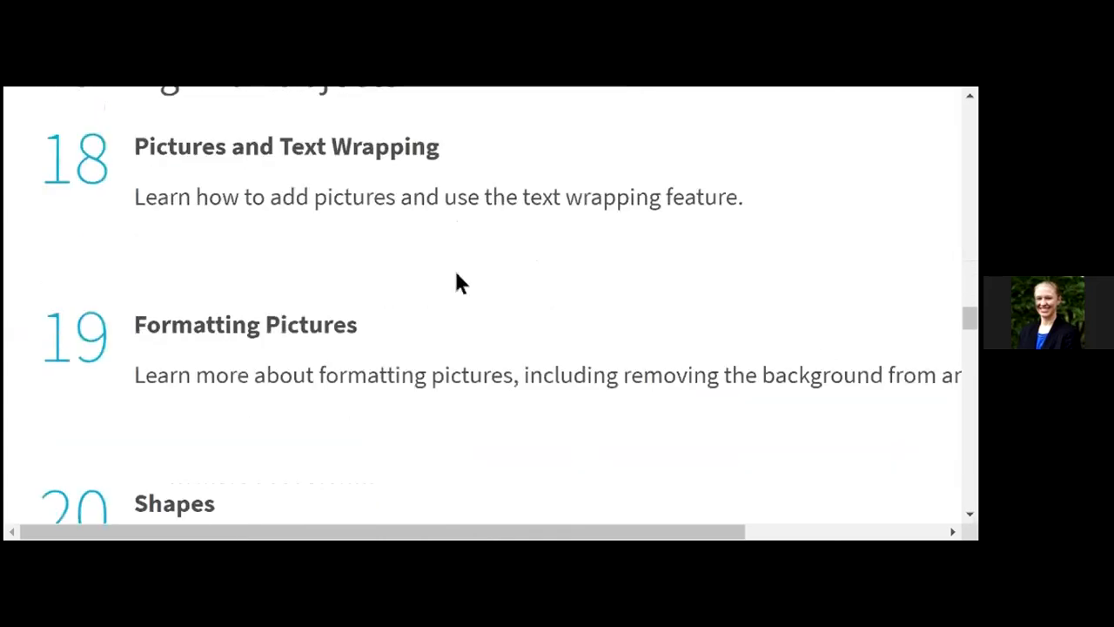